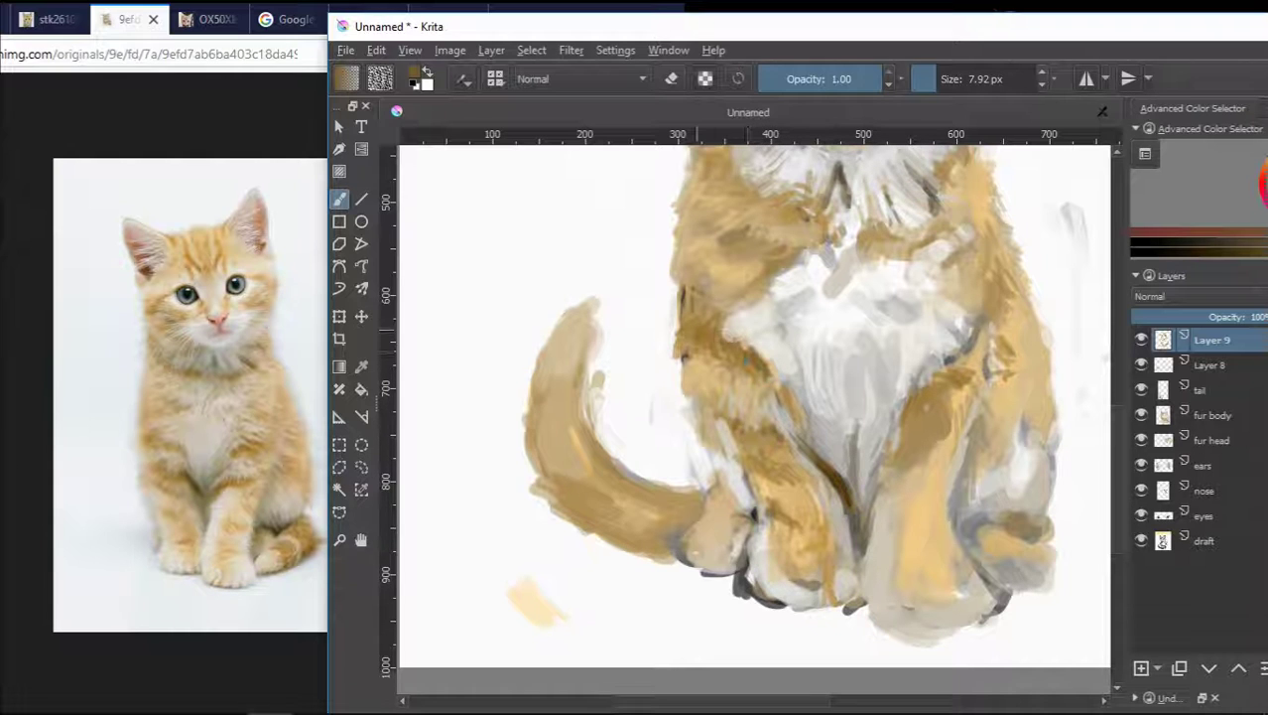
- Paint sampled light grey over the outer side and toes of the left front paw
scroll(790, 379, down, 2)
scroll(799, 373, up, 1)
scroll(822, 369, down, 2)
scroll(849, 370, up, 3)
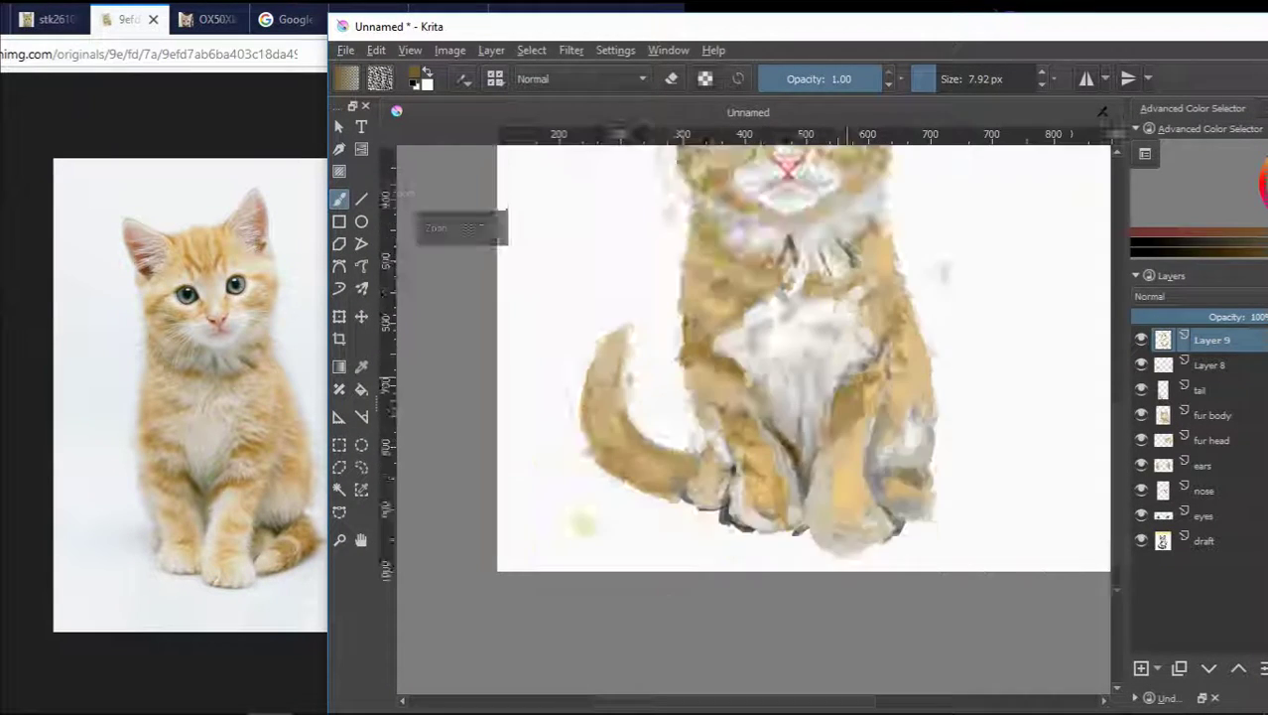
scroll(685, 558, up, 1)
ctrl+click(673, 568)
mouse_move(666, 548)
mouse_down()
mouse_move(669, 603)
mouse_move(694, 599)
mouse_up()
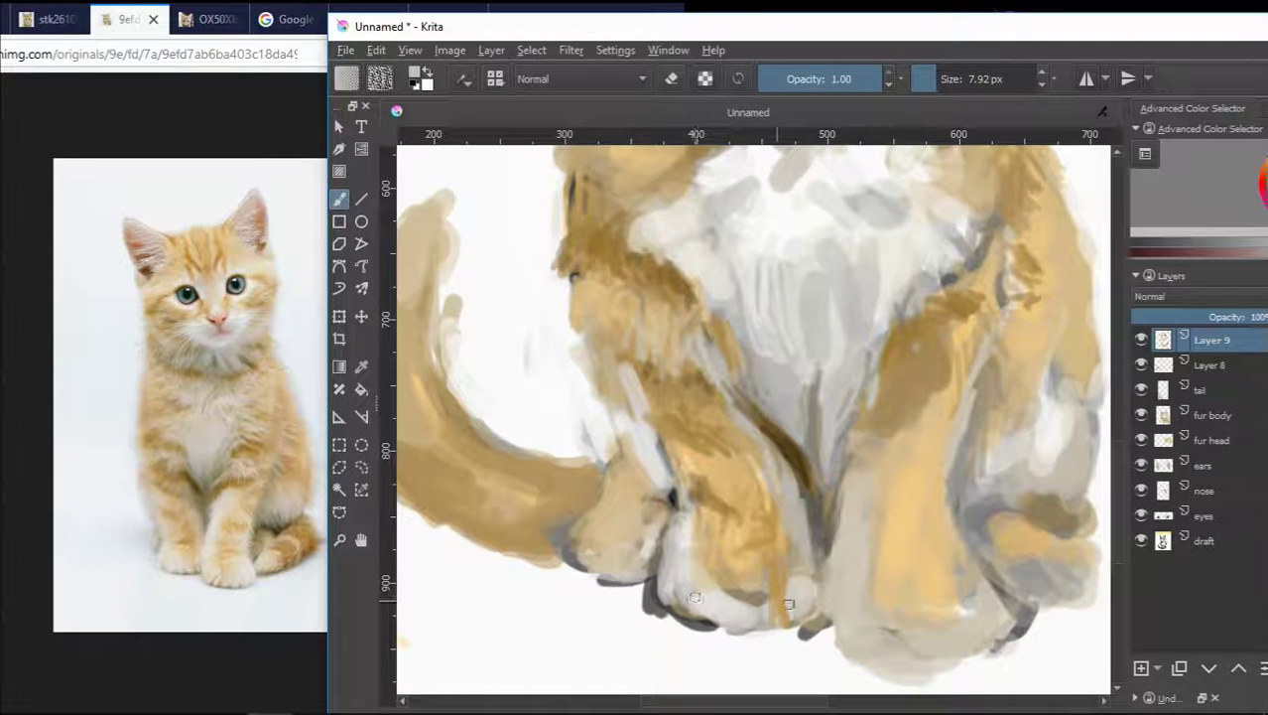
scroll(790, 580, down, 3)
scroll(682, 583, up, 3)
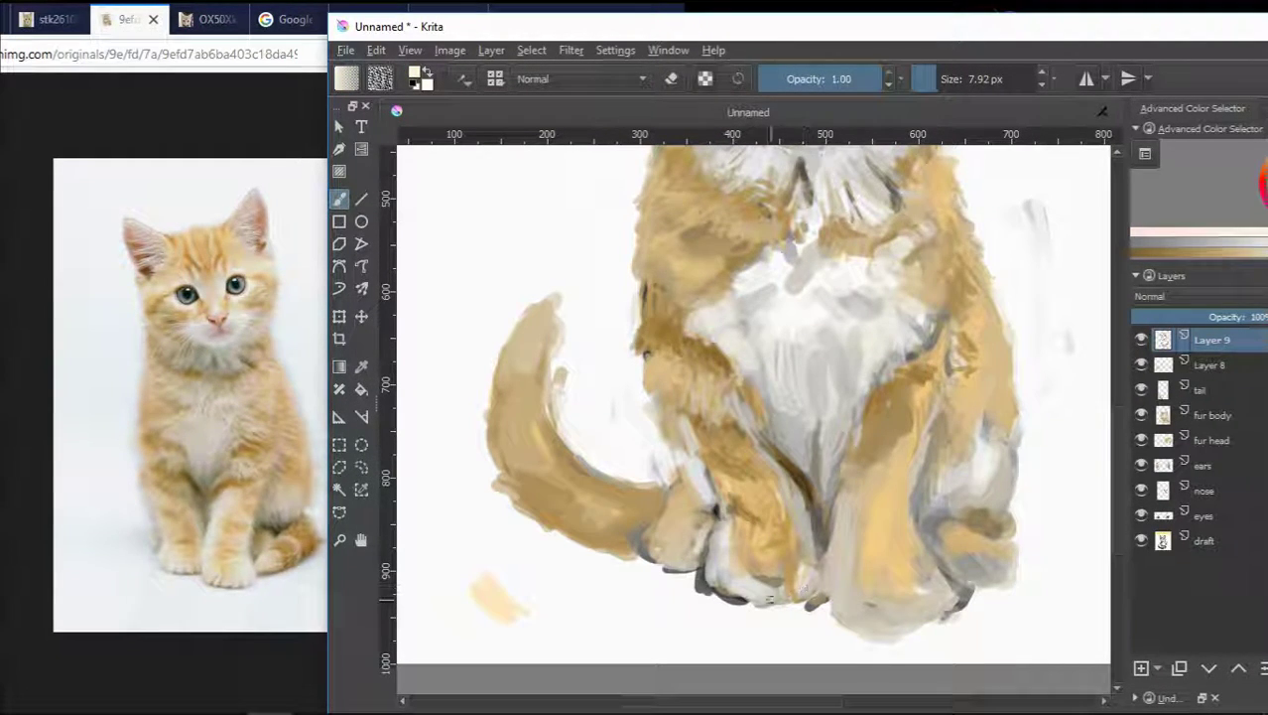
- Refine the left front paw's lower outline with sampled greys and blend tan into the fur above its toes
scroll(784, 595, up, 2)
ctrl+click(764, 604)
mouse_move(728, 596)
mouse_down()
mouse_move(688, 594)
mouse_move(715, 615)
mouse_move(671, 578)
mouse_move(677, 562)
mouse_move(690, 602)
mouse_move(676, 562)
mouse_move(677, 590)
mouse_move(717, 576)
mouse_move(726, 604)
mouse_move(679, 566)
mouse_move(696, 520)
mouse_move(679, 564)
mouse_up()
ctrl+click(643, 574)
ctrl+click(725, 603)
ctrl+click(698, 516)
mouse_move(682, 562)
mouse_down()
mouse_move(710, 484)
mouse_move(718, 531)
mouse_up()
ctrl+click(754, 548)
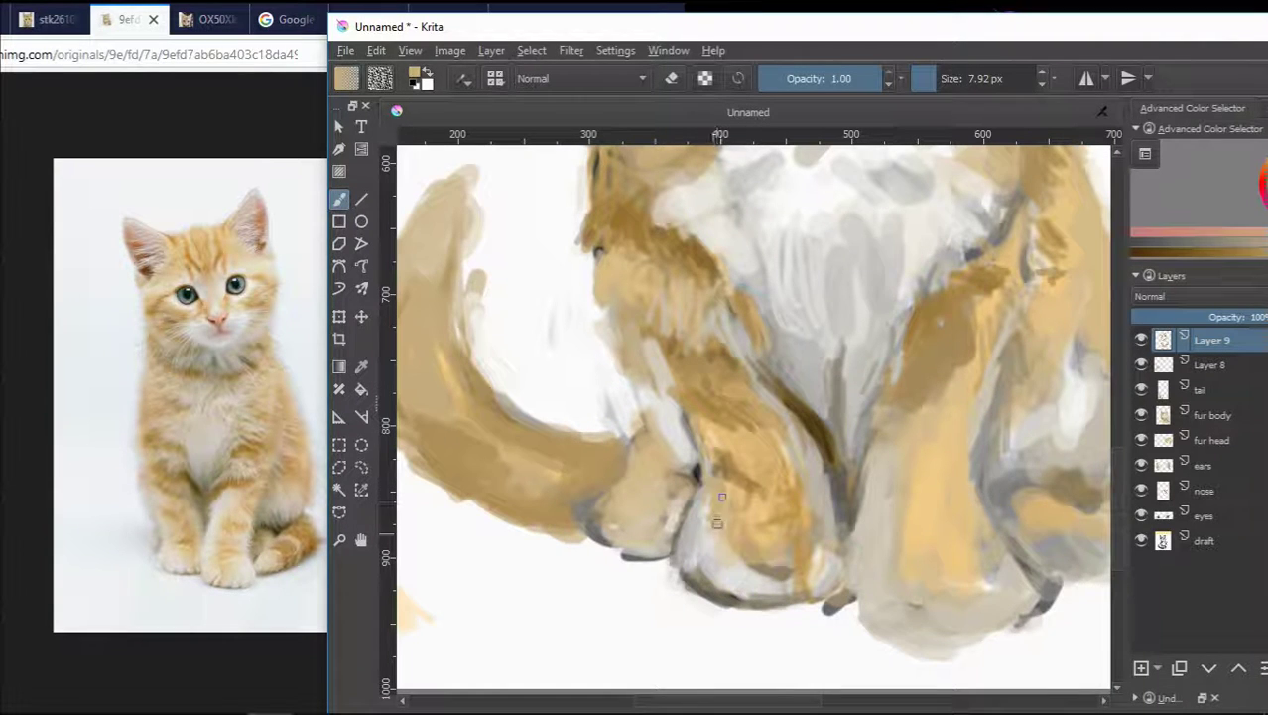
- Shade the gap between the front legs with sampled dark grey-brown and blend beige along the right leg's inner edge
ctrl+click(834, 496)
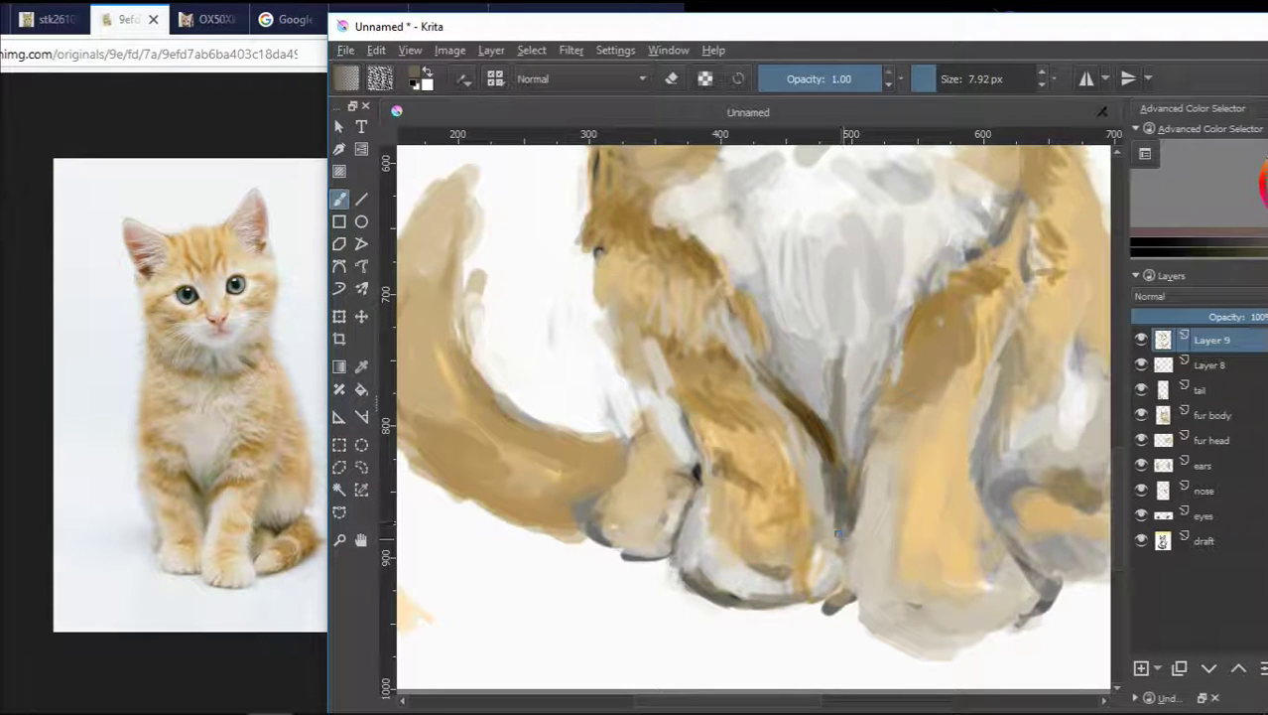
mouse_move(880, 381)
mouse_down()
mouse_move(884, 412)
mouse_move(865, 494)
mouse_up()
ctrl+click(878, 416)
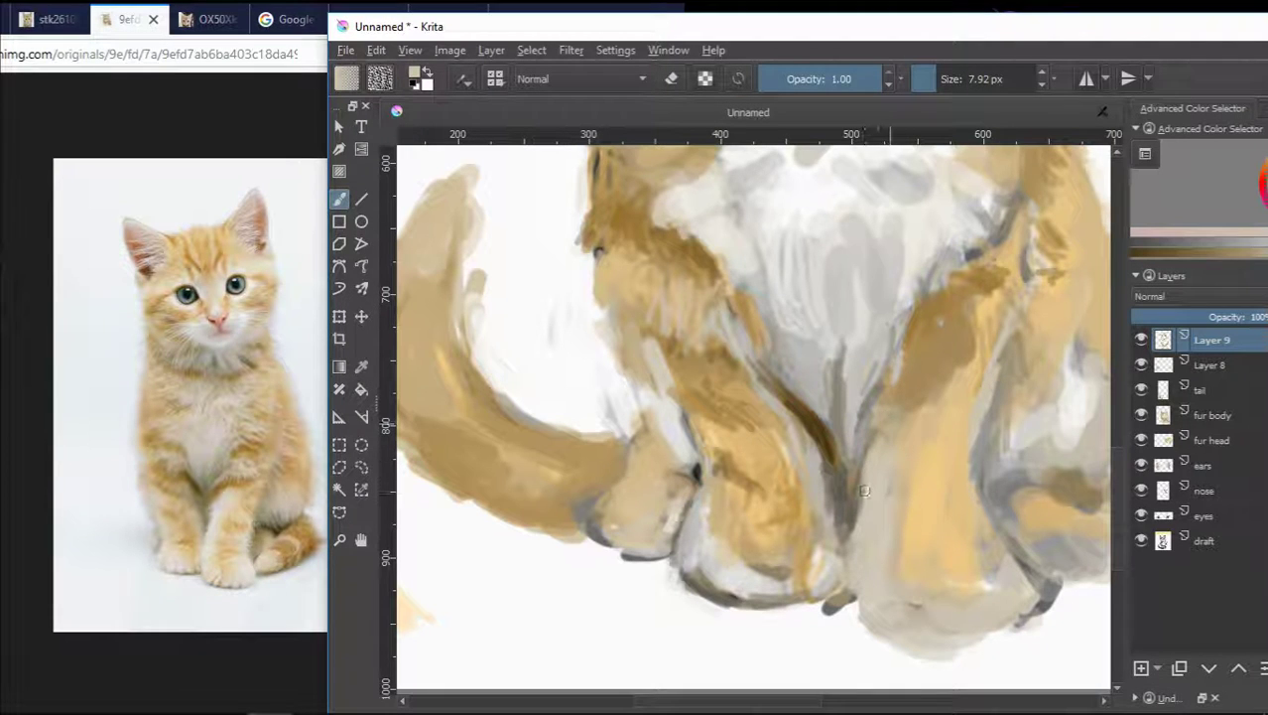
drag(877, 425, 893, 409)
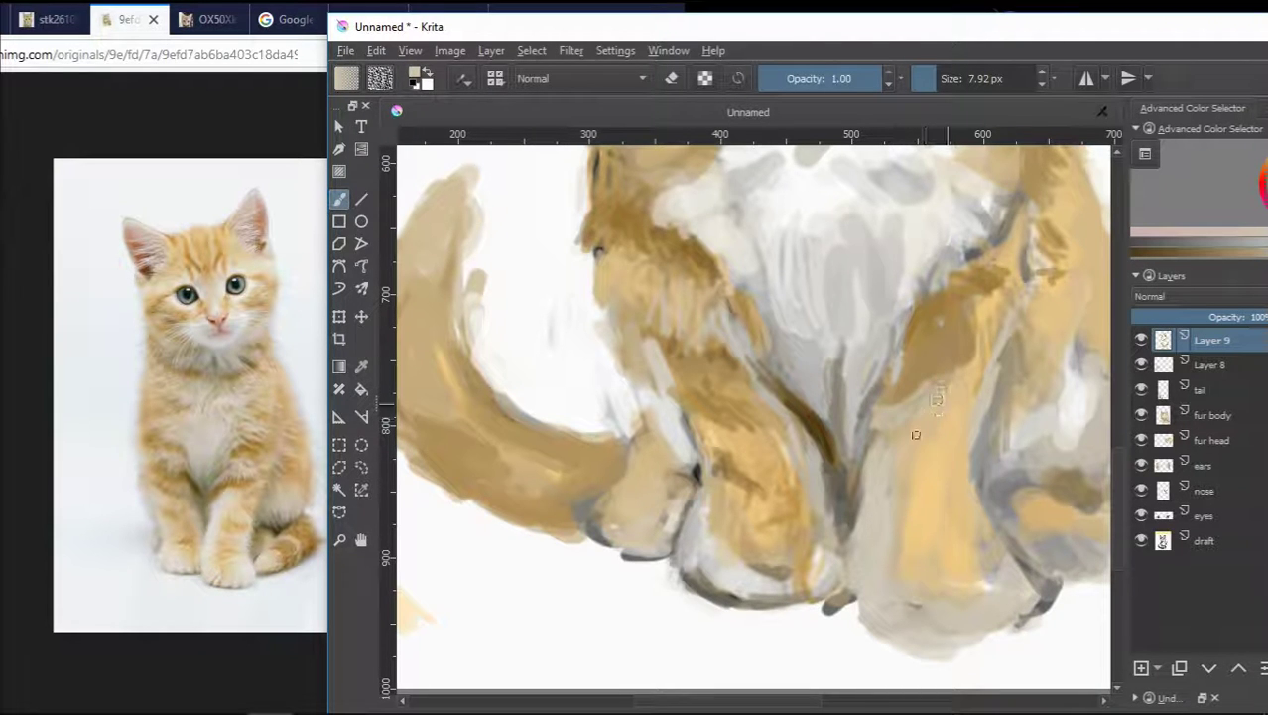
- Blend sampled light orange and beige into the upper outer edge of the right front leg
scroll(963, 417, down, 2)
scroll(993, 417, up, 1)
ctrl+click(570, 547)
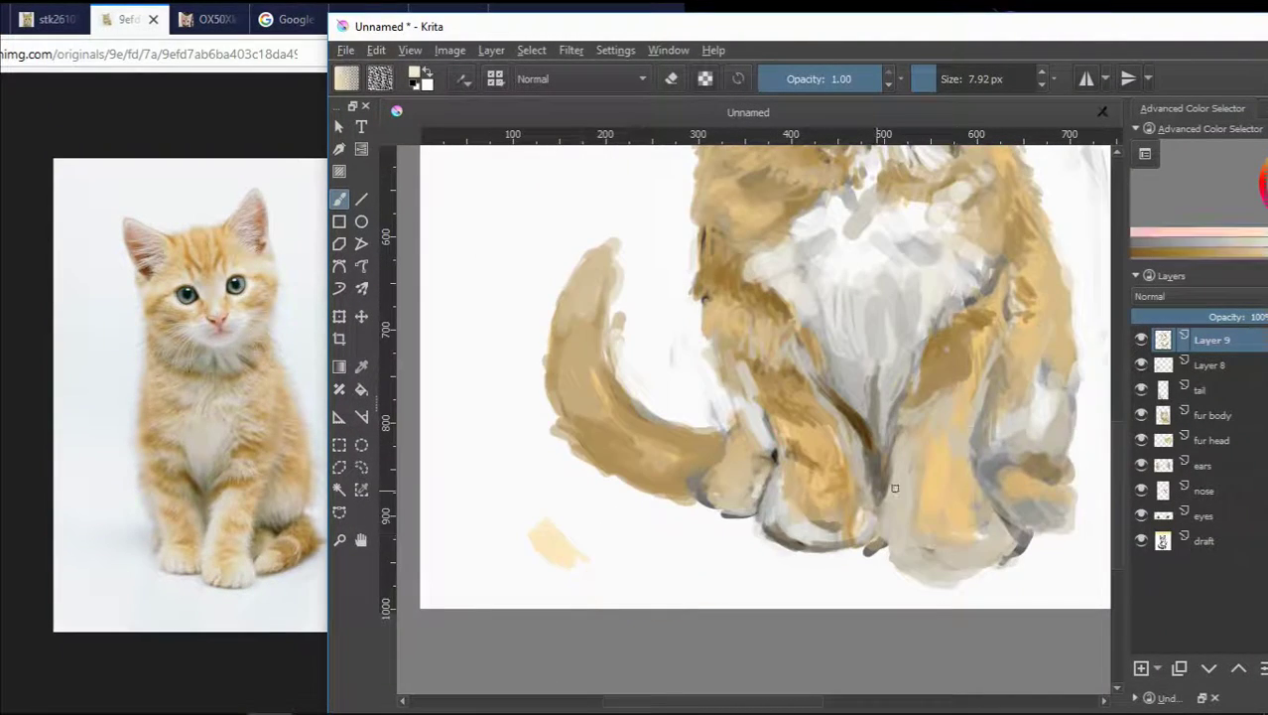
ctrl+click(919, 467)
ctrl+click(979, 383)
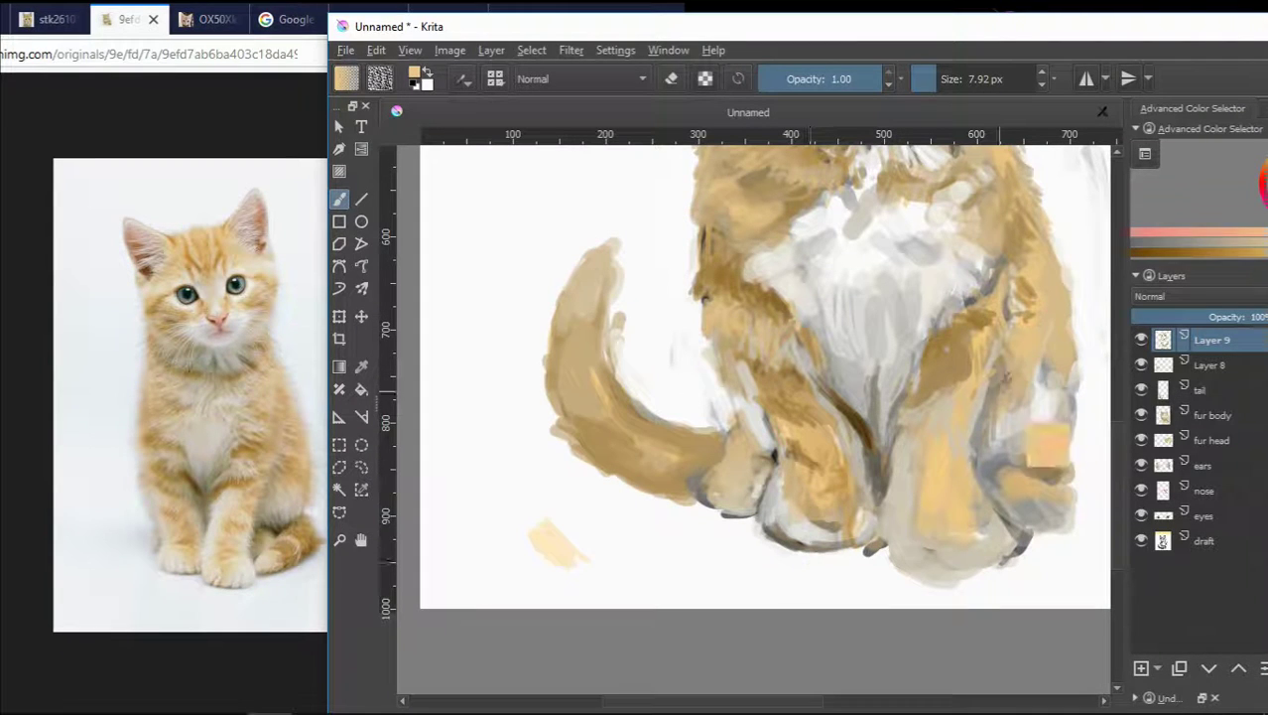
ctrl+click(979, 379)
drag(994, 368, 986, 386)
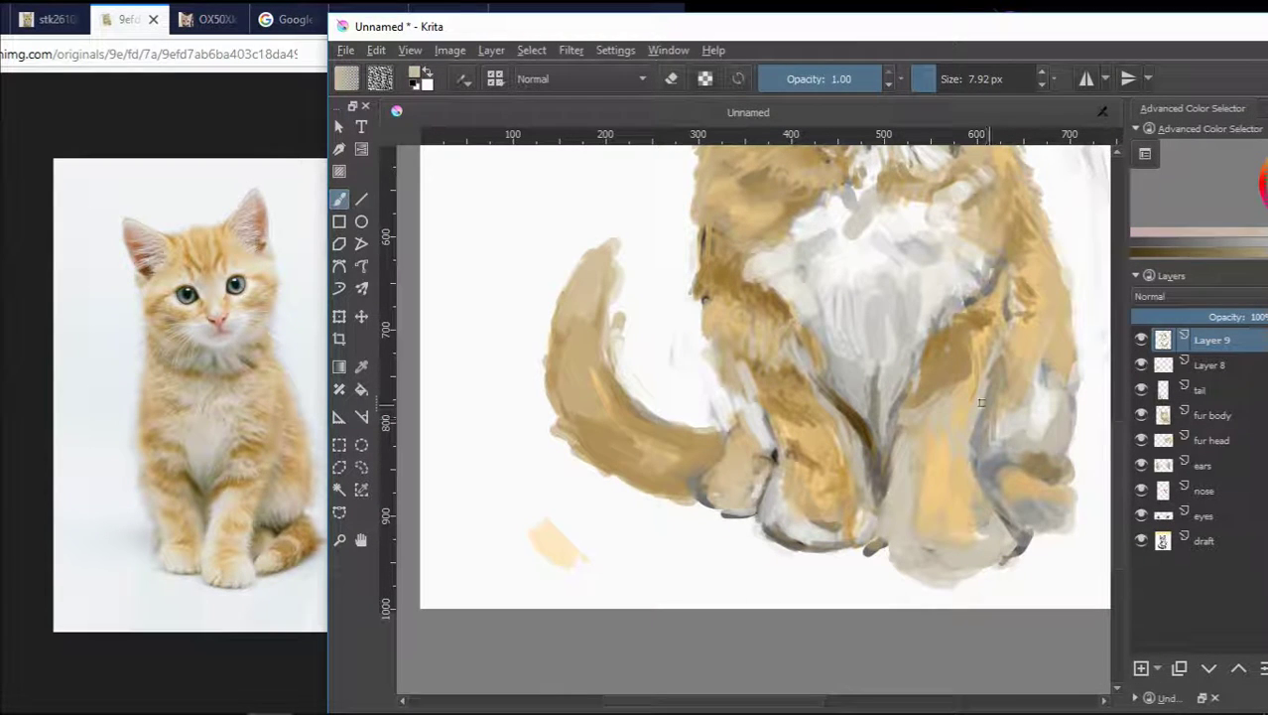
ctrl+click(967, 395)
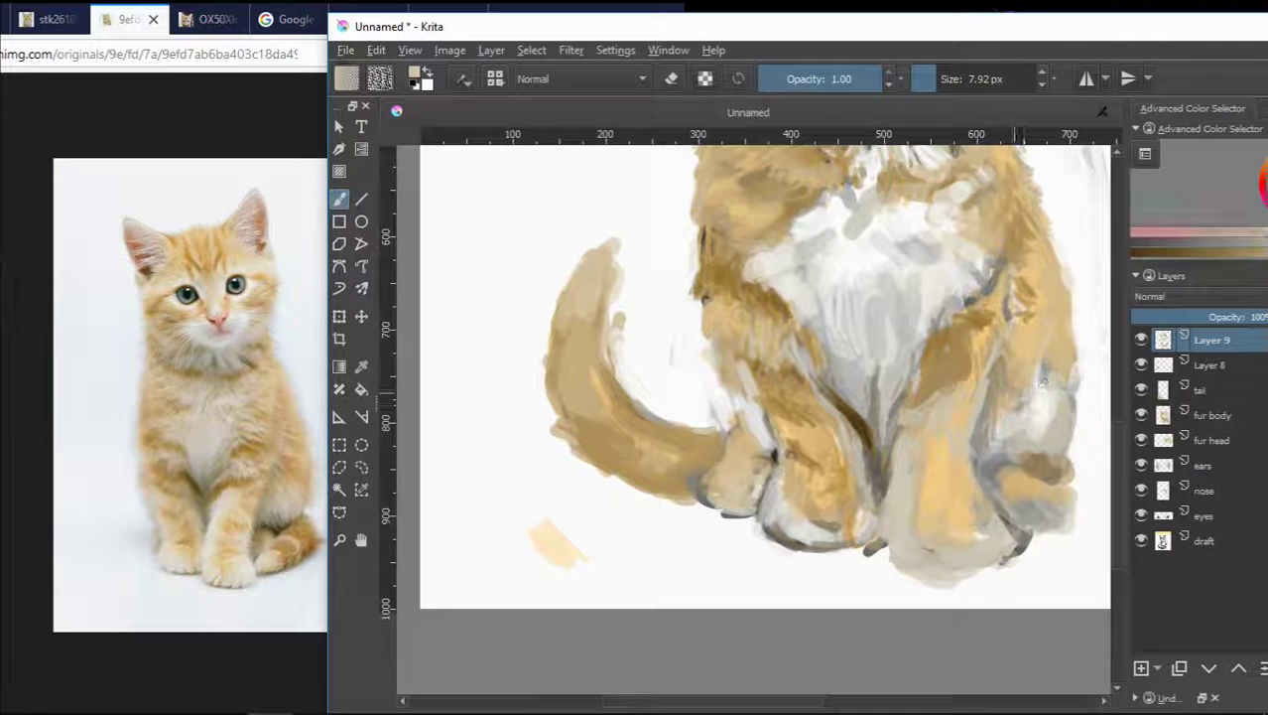
- Paint short tan fur strokes over the middle of the left front leg, using colours sampled from it
scroll(794, 477, up, 2)
ctrl+click(787, 475)
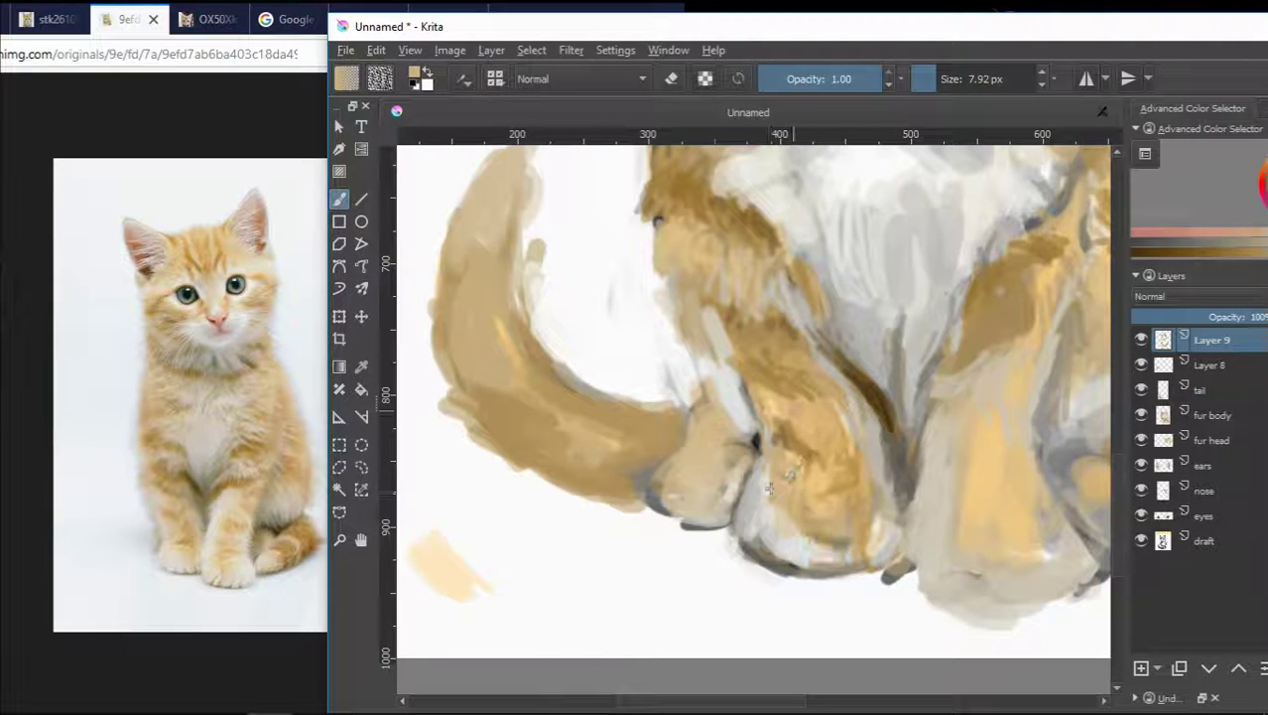
drag(792, 429, 802, 463)
mouse_move(773, 400)
mouse_down()
mouse_move(788, 451)
mouse_move(802, 448)
mouse_move(830, 468)
mouse_up()
ctrl+click(788, 451)
ctrl+click(779, 450)
- Add darker brown fur strokes down the left front leg with browns sampled from its upper stripe
ctrl+click(784, 371)
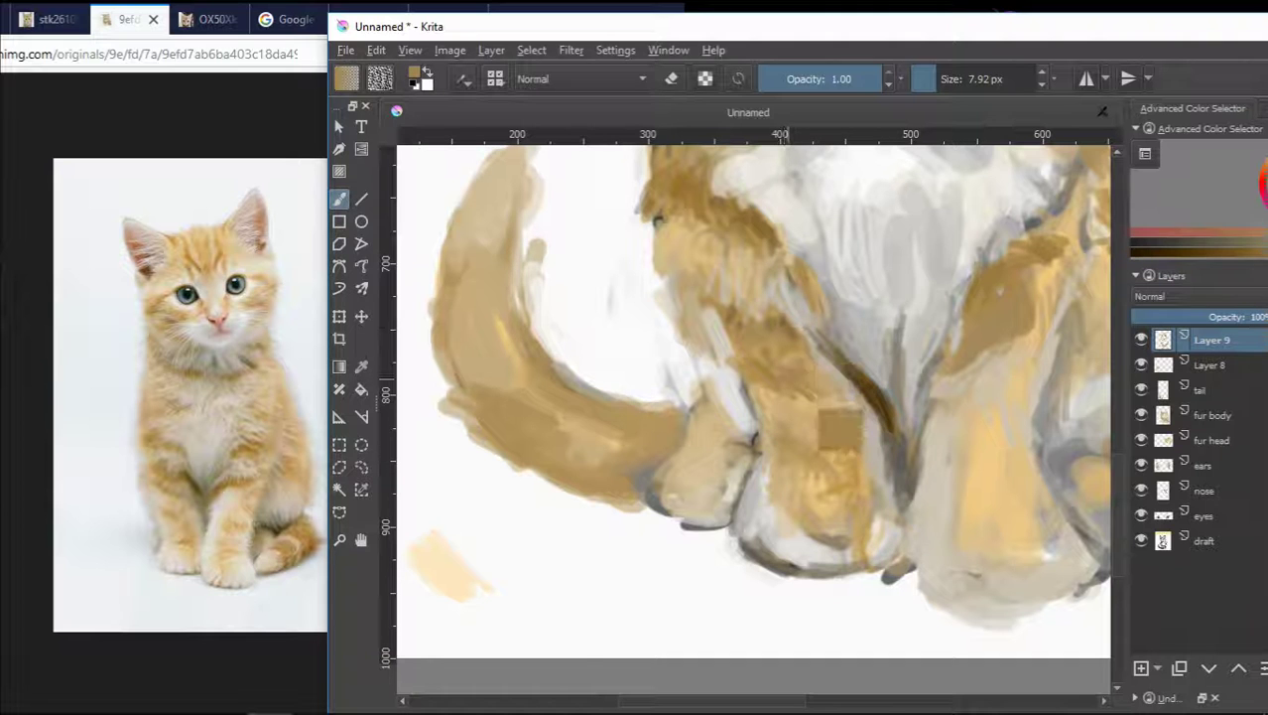
ctrl+click(785, 318)
ctrl+click(790, 324)
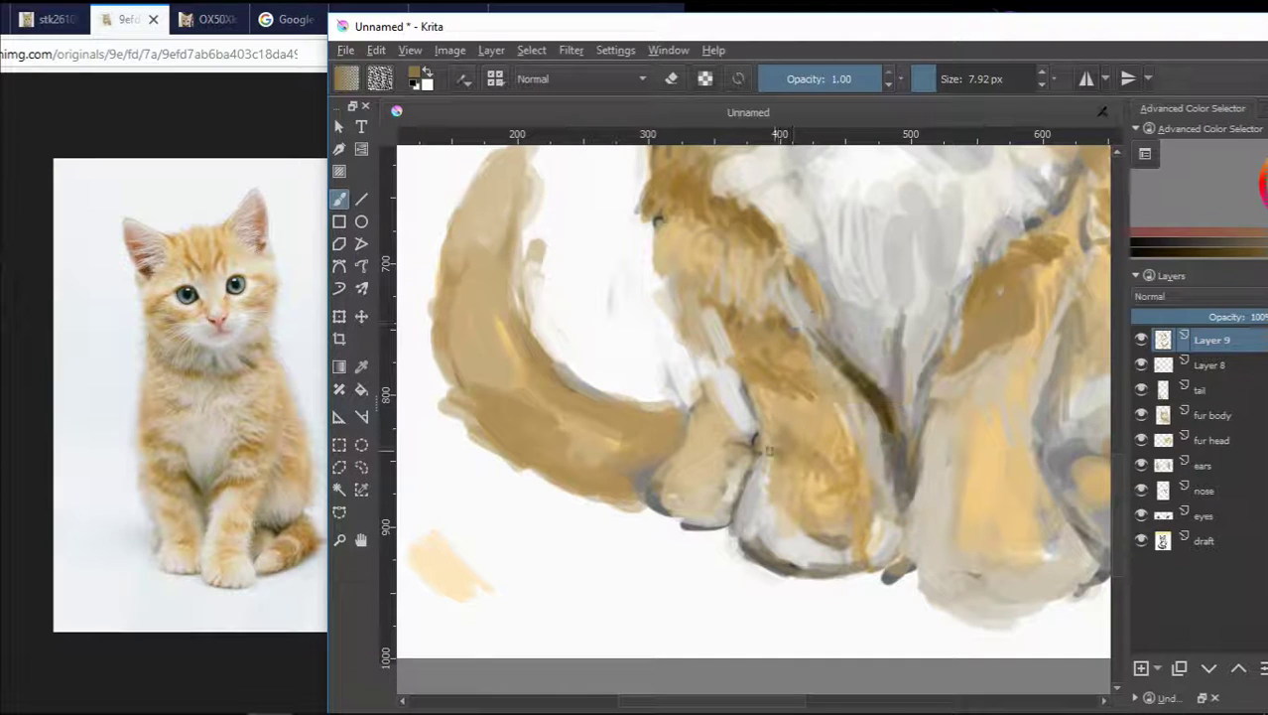
drag(779, 447, 828, 479)
- Paint light orange and dark brown fur strokes into the stripe at the top of the right front leg
scroll(839, 481, down, 3)
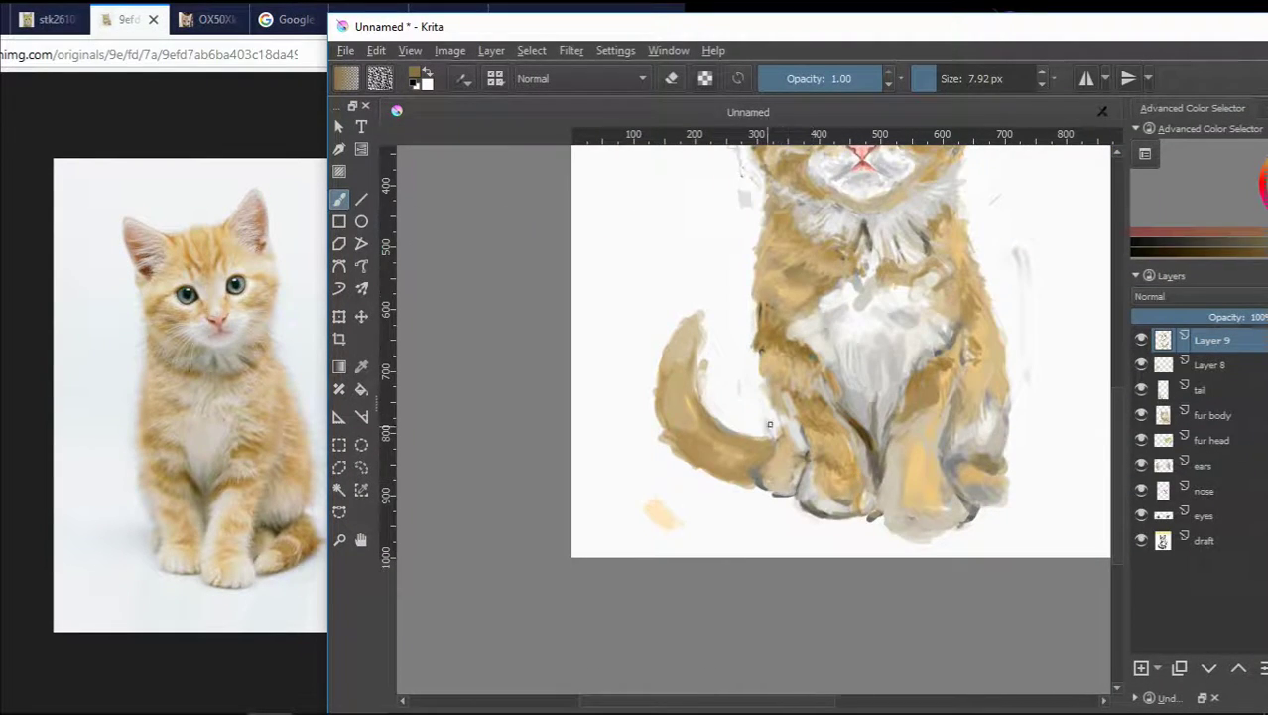
scroll(802, 382, down, 1)
drag(1115, 551, 1115, 490)
ctrl+click(842, 321)
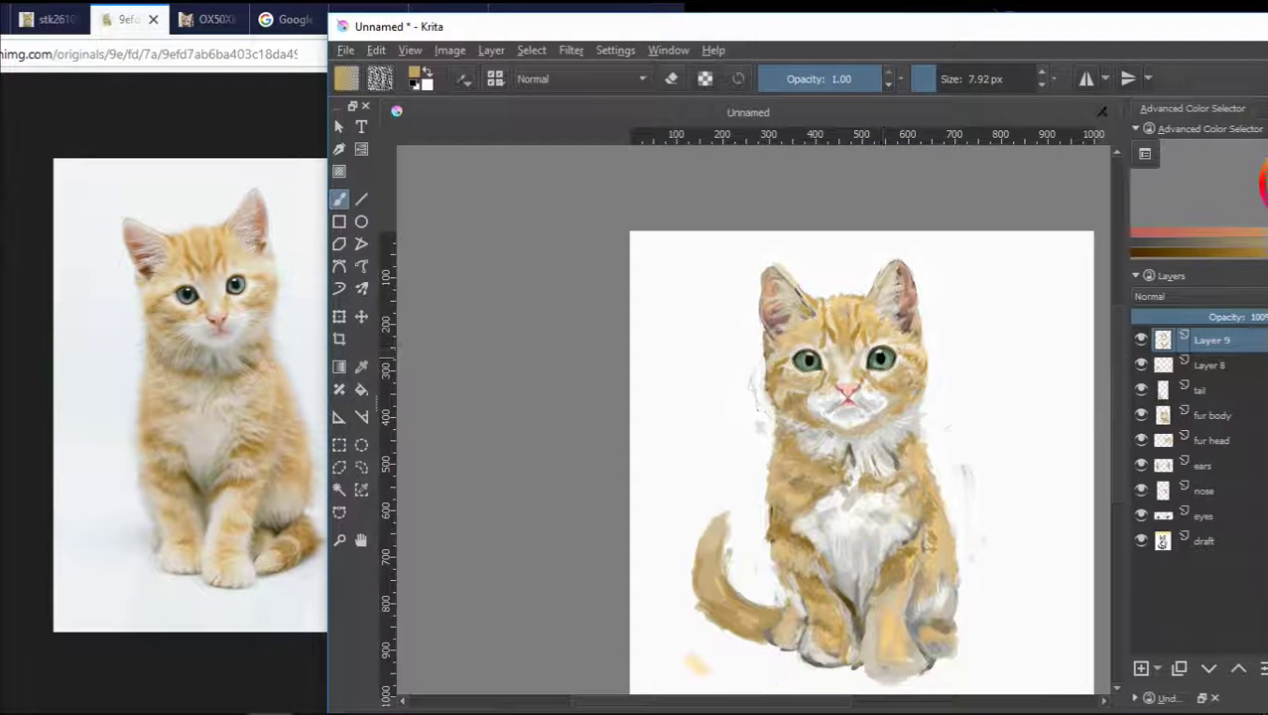
scroll(1115, 368, up, 3)
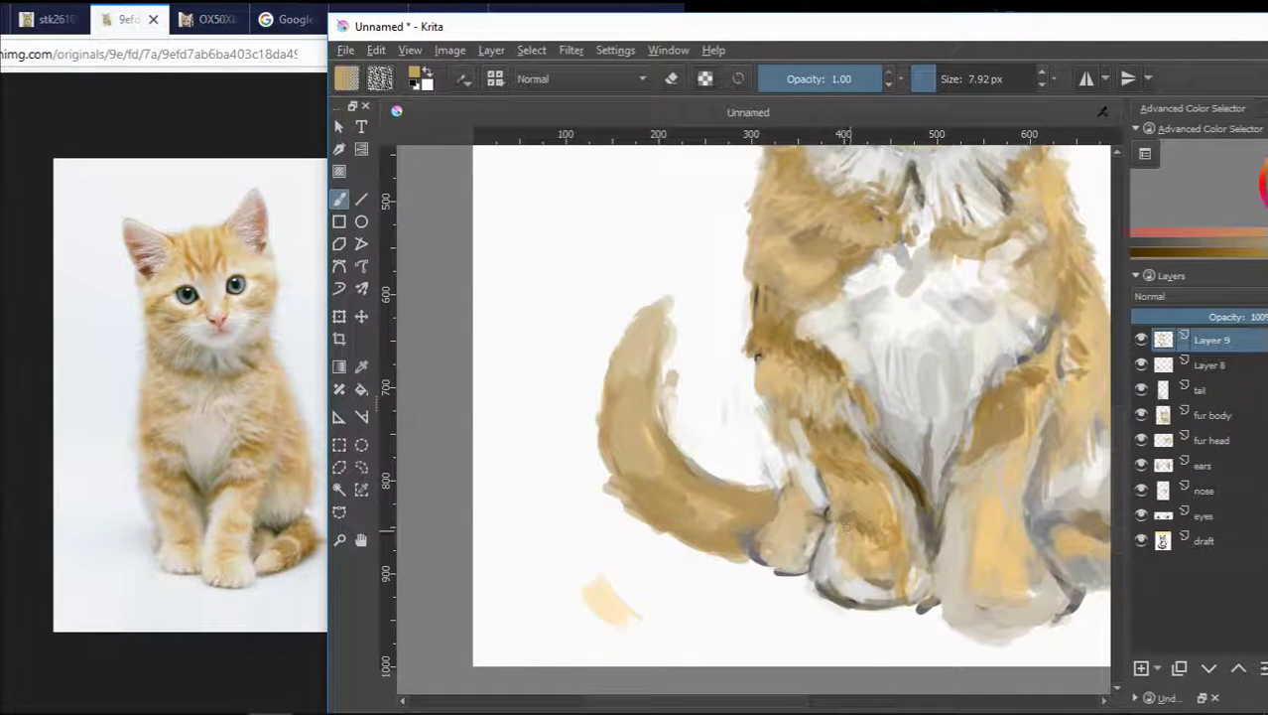
ctrl+click(966, 500)
ctrl+click(624, 622)
ctrl+click(1014, 514)
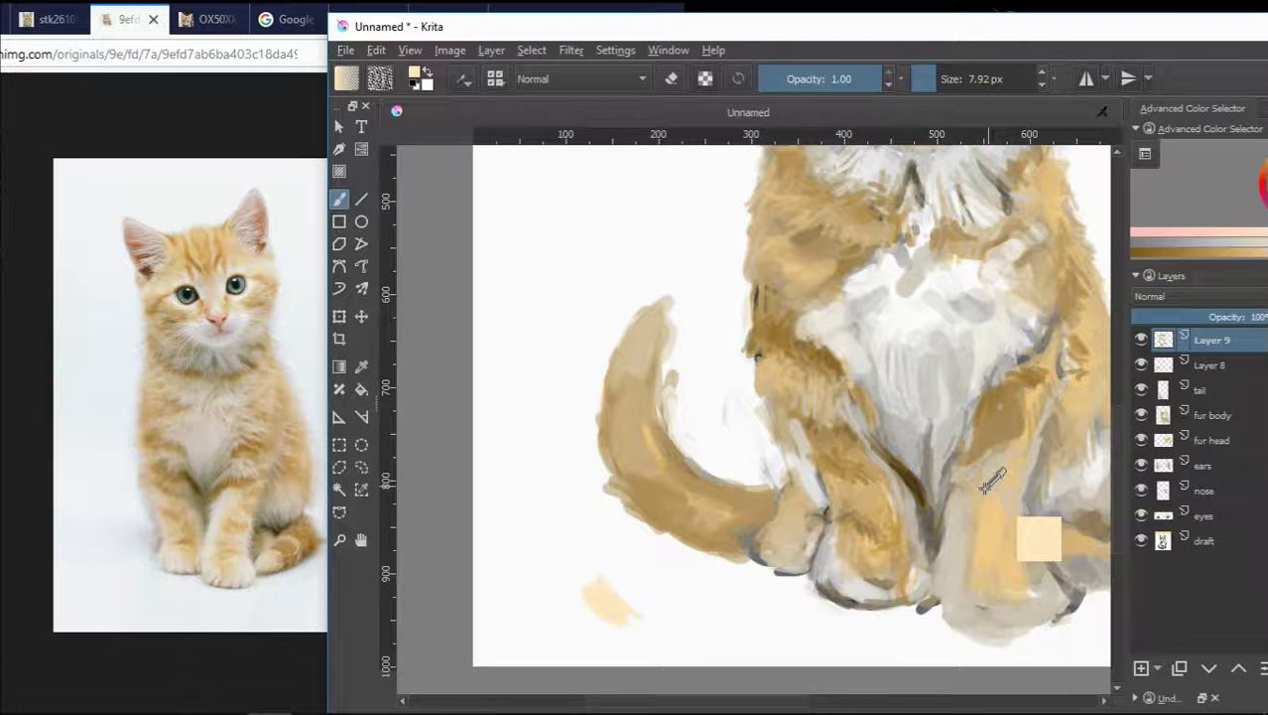
ctrl+click(991, 421)
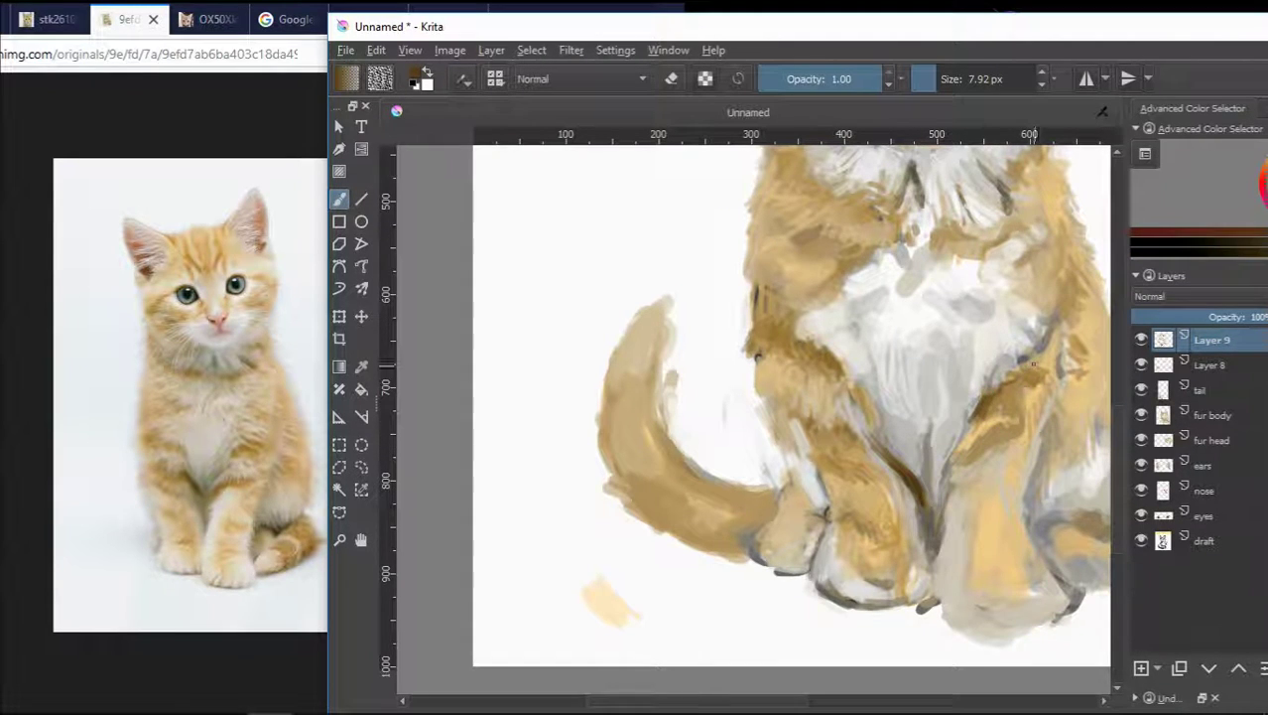
drag(1014, 378, 968, 415)
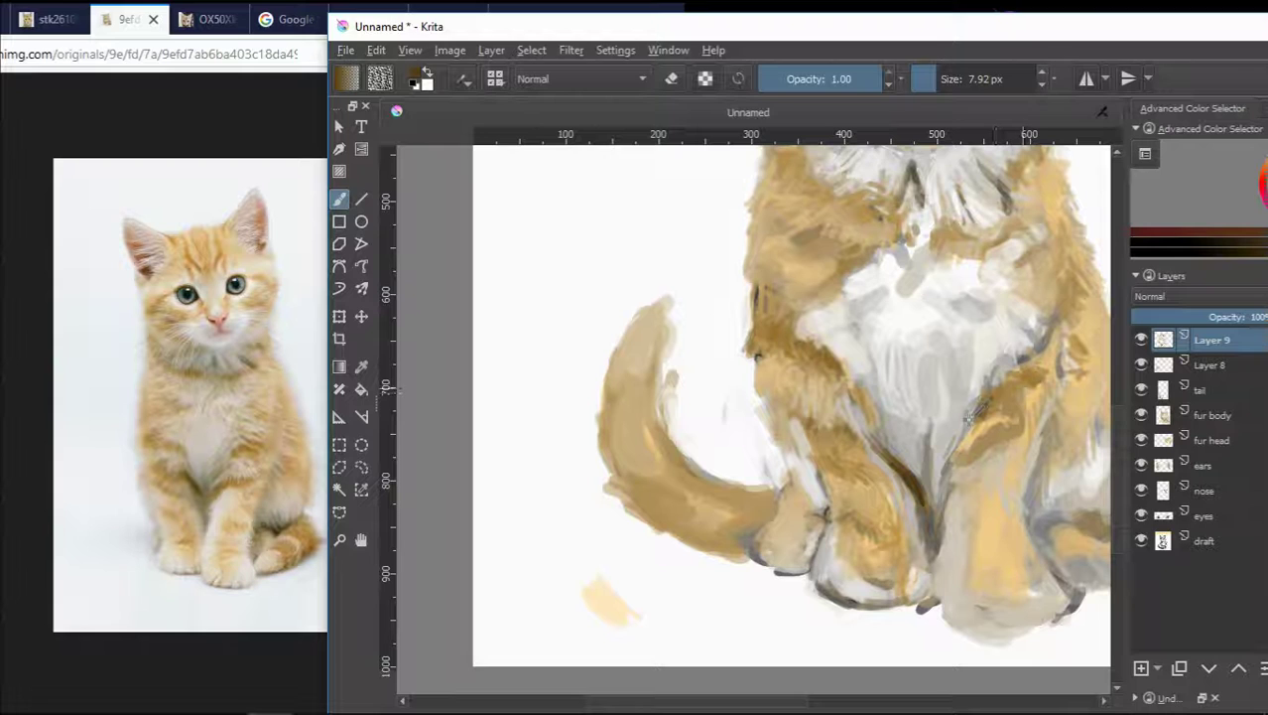
- Add a second brown stripe below the first on the right front leg, extending it to the leg's inner edge
ctrl+click(1017, 466)
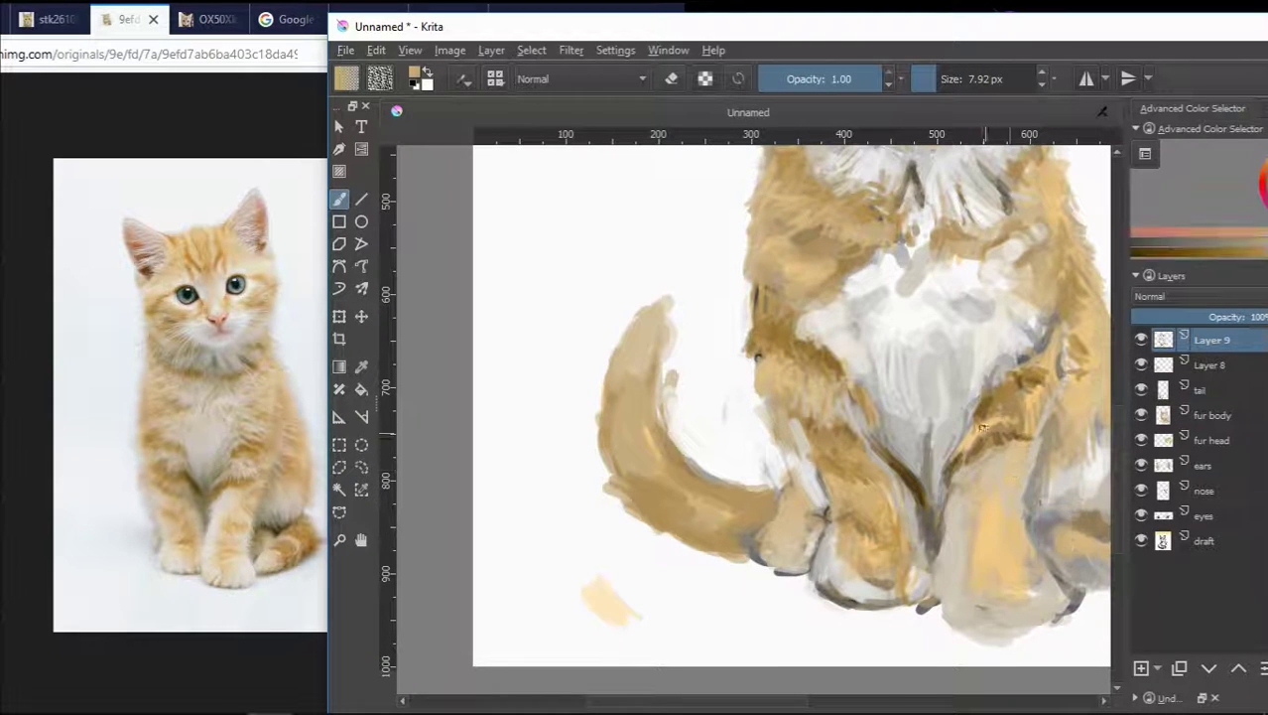
ctrl+click(1047, 405)
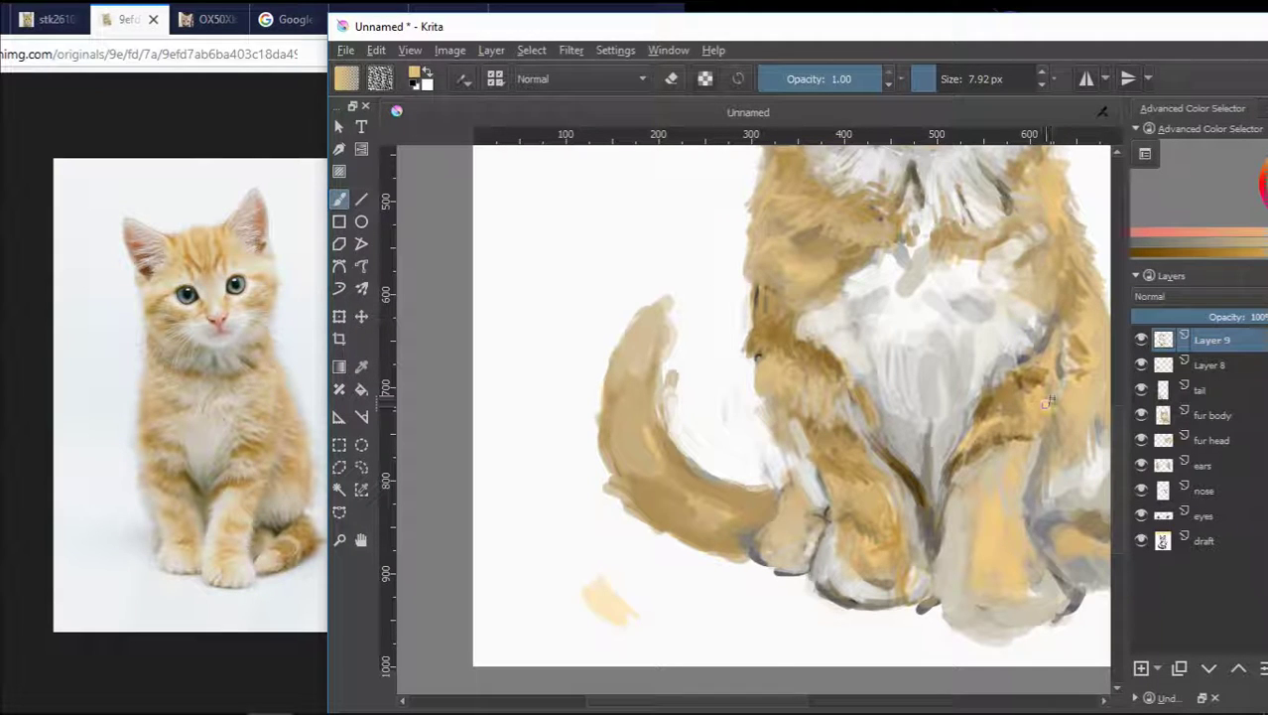
drag(807, 701, 861, 705)
ctrl+click(600, 343)
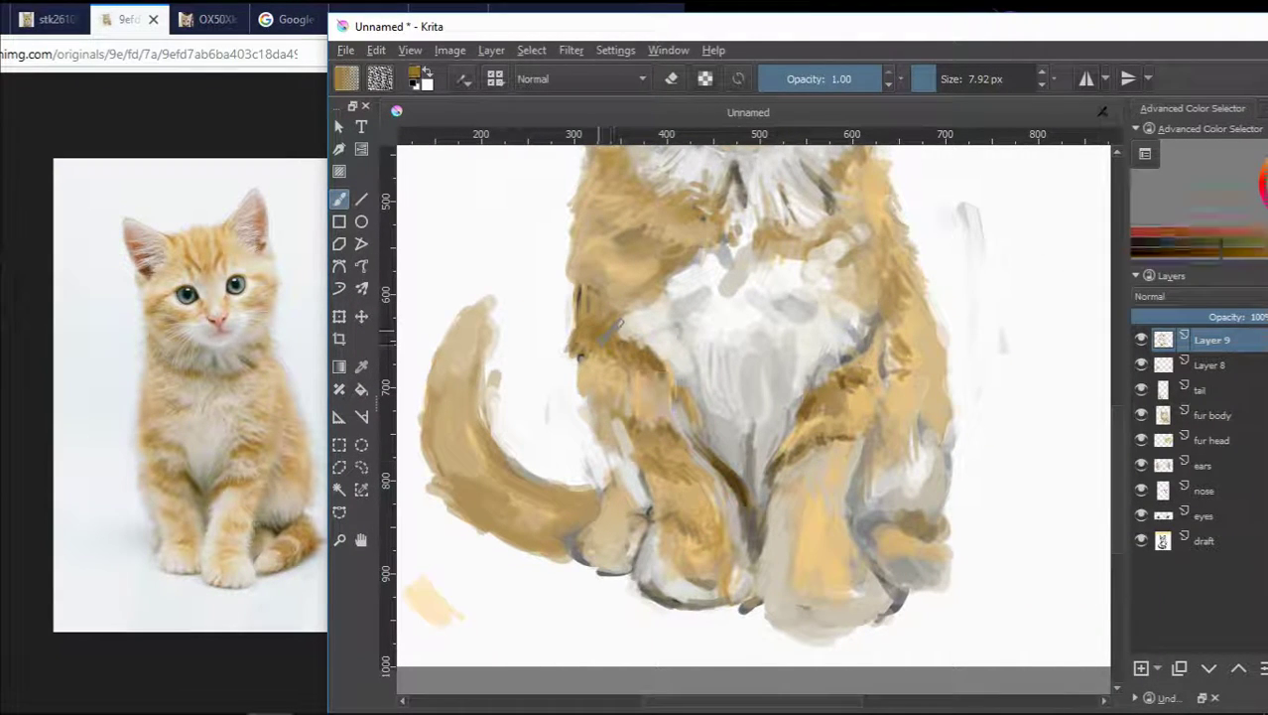
drag(808, 454, 789, 468)
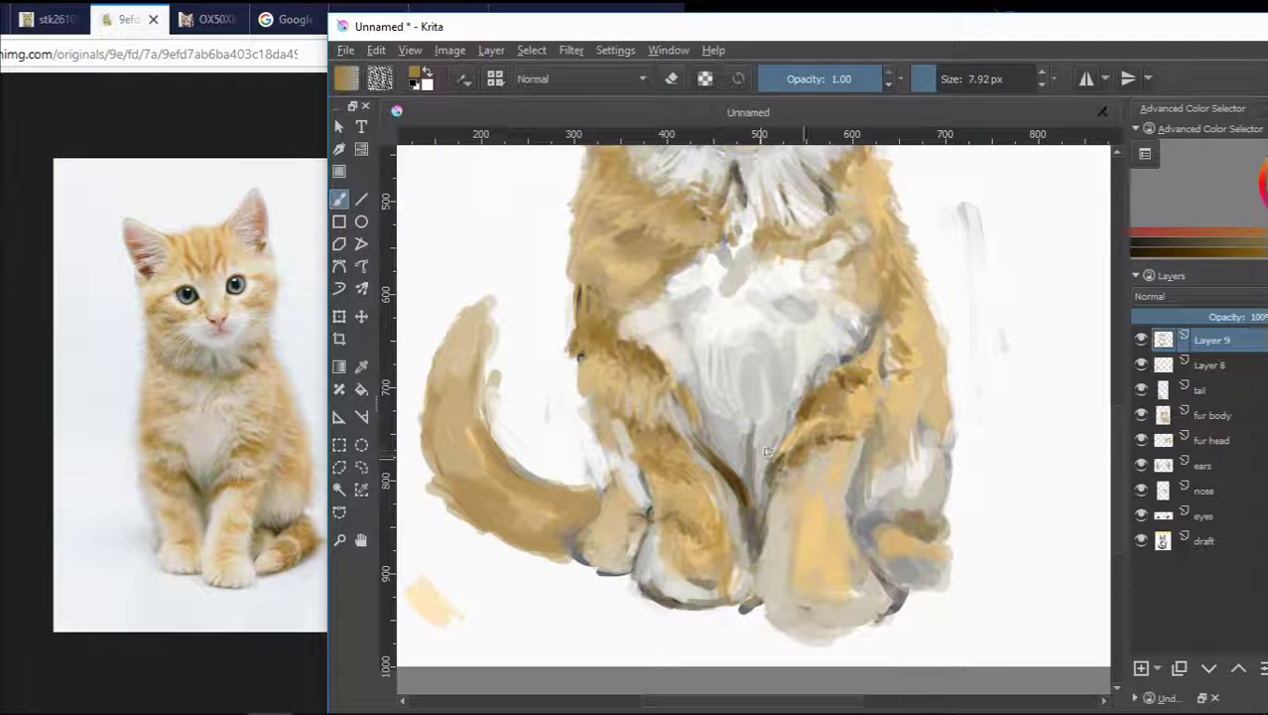
- Blend sampled light orange and off-white strokes into the fur directly below the right front leg's lower stripe
ctrl+click(842, 455)
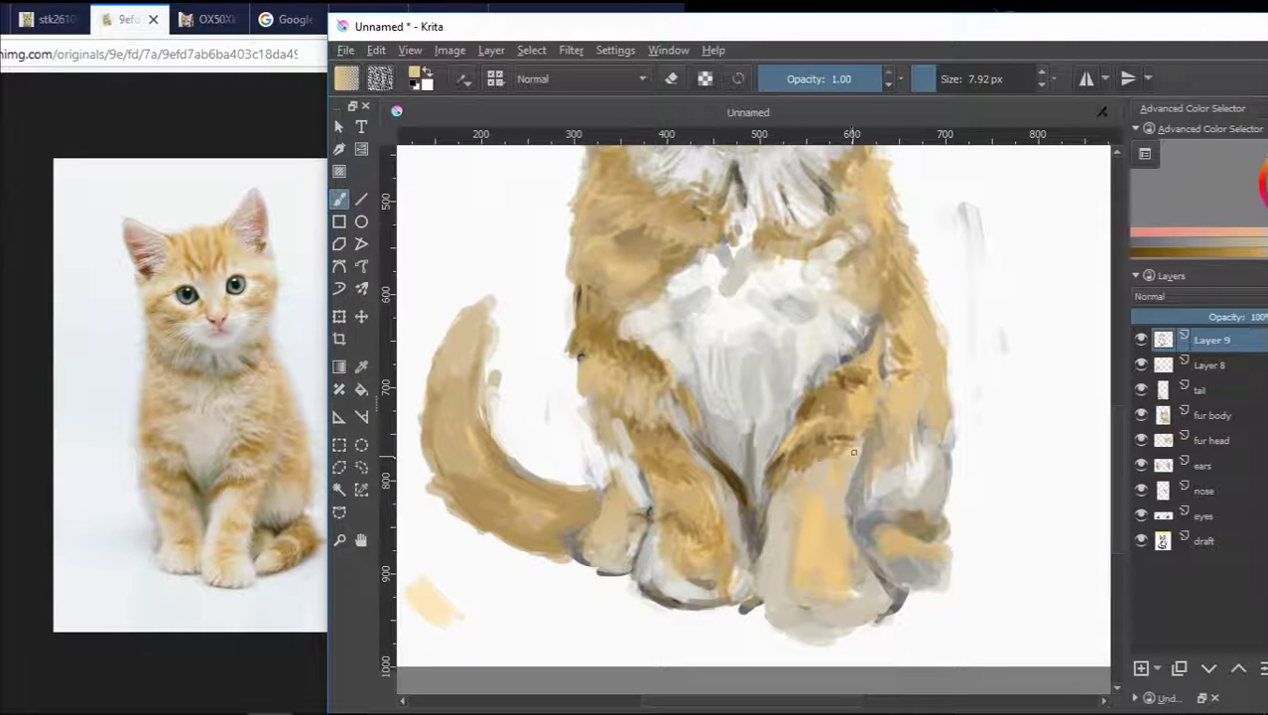
scroll(807, 495, up, 1)
drag(810, 455, 790, 475)
scroll(807, 495, down, 1)
ctrl+click(794, 494)
scroll(787, 498, up, 1)
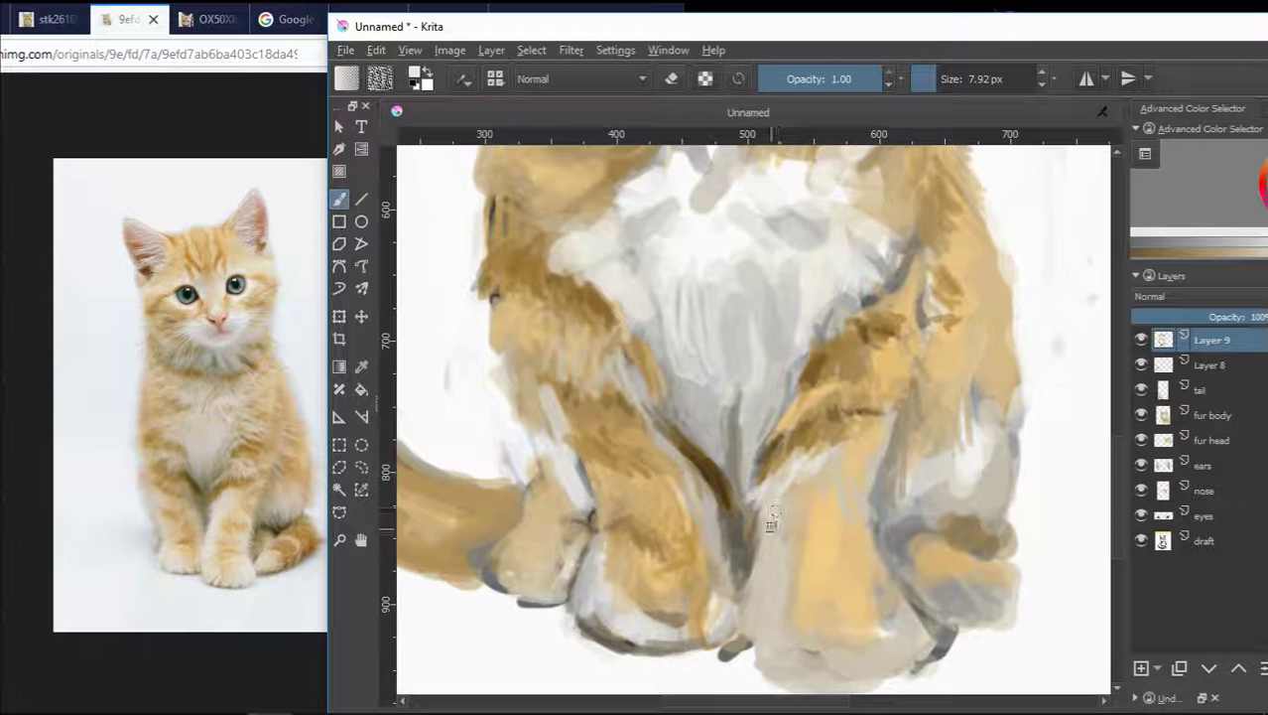
- Soften the facing inner edges of both front legs with sampled beige and light grey
ctrl+click(757, 603)
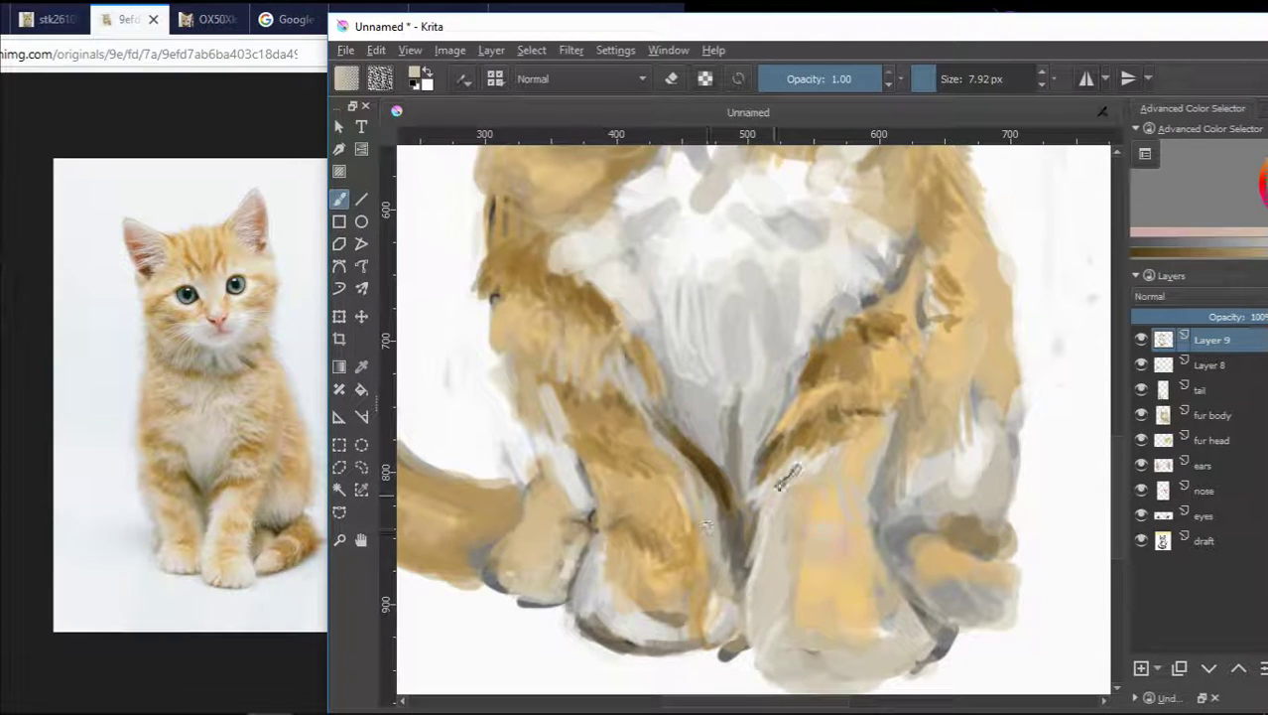
ctrl+click(782, 485)
drag(710, 506, 729, 602)
- Extend orange fur onto the left front paw's outer side and draw grey lines separating its toes
scroll(729, 602, up, 2)
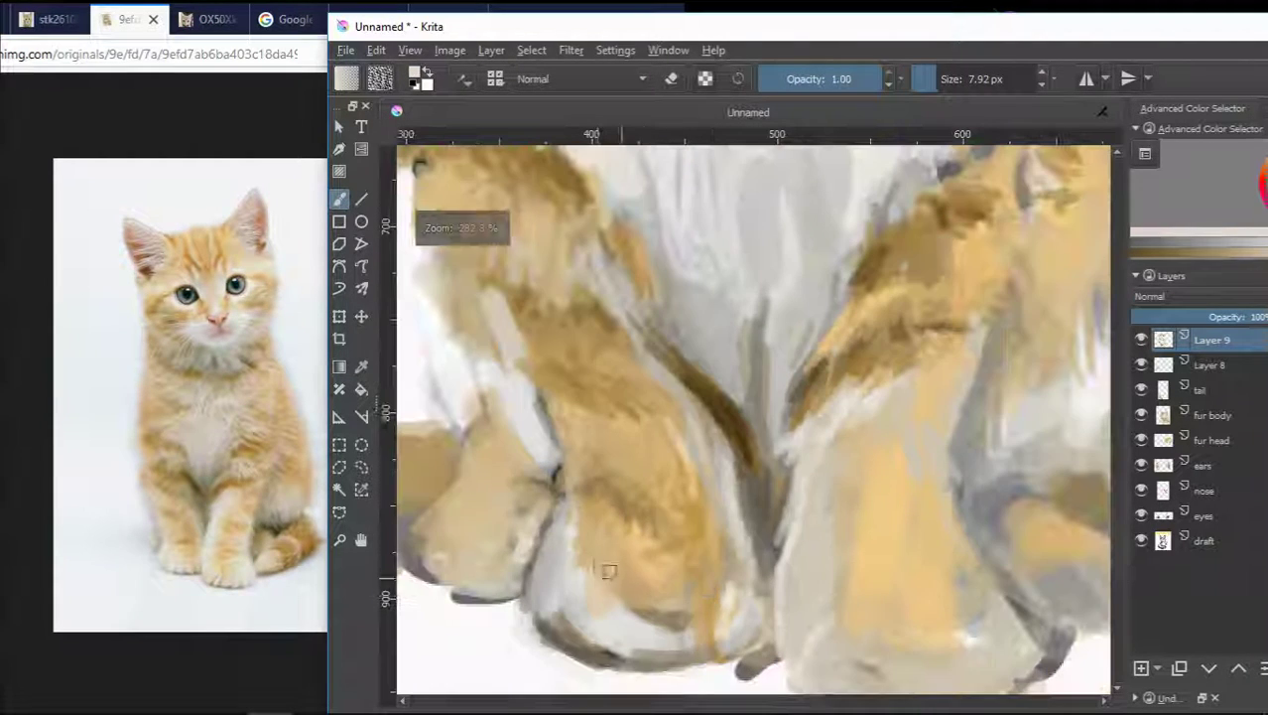
ctrl+click(578, 529)
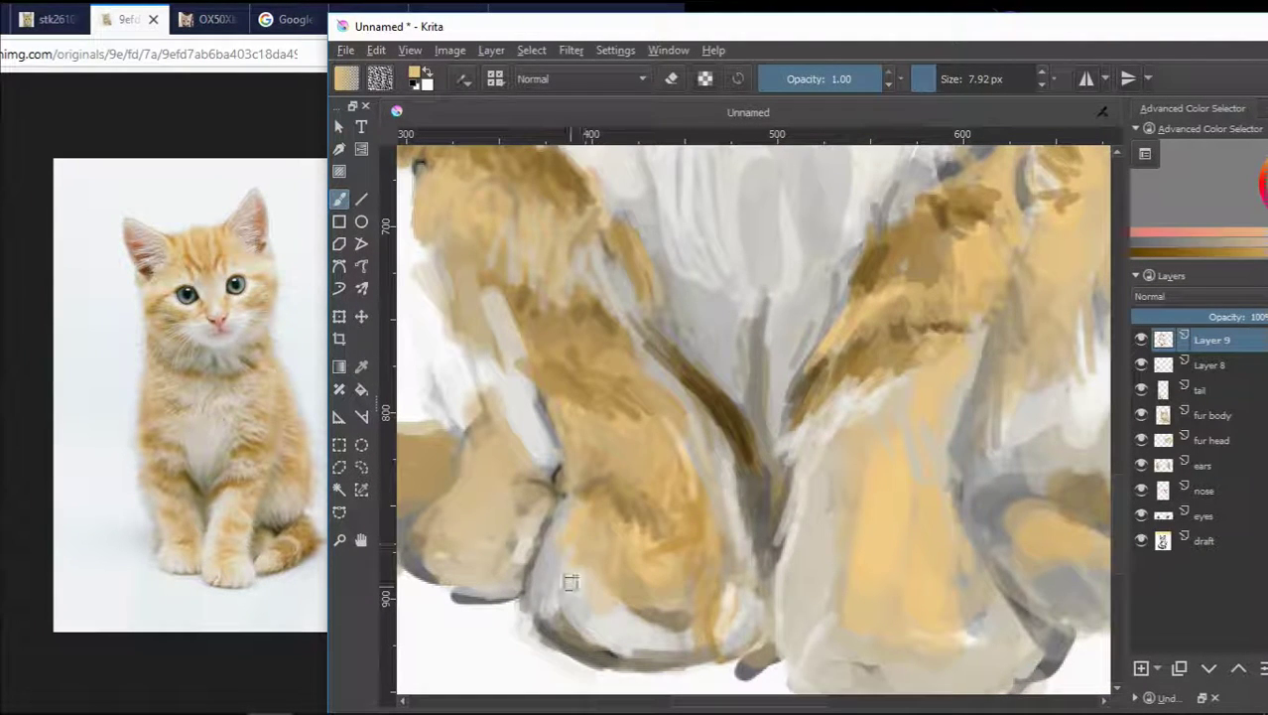
scroll(643, 615, down, 1)
ctrl+click(613, 645)
scroll(613, 645, up, 1)
drag(724, 609, 724, 642)
mouse_move(671, 615)
mouse_down()
mouse_move(666, 645)
mouse_move(684, 635)
mouse_move(586, 598)
mouse_move(576, 631)
mouse_move(591, 633)
mouse_up()
- Highlight the left front paw's toes with light grey and darken the outline along its underside
ctrl+click(643, 632)
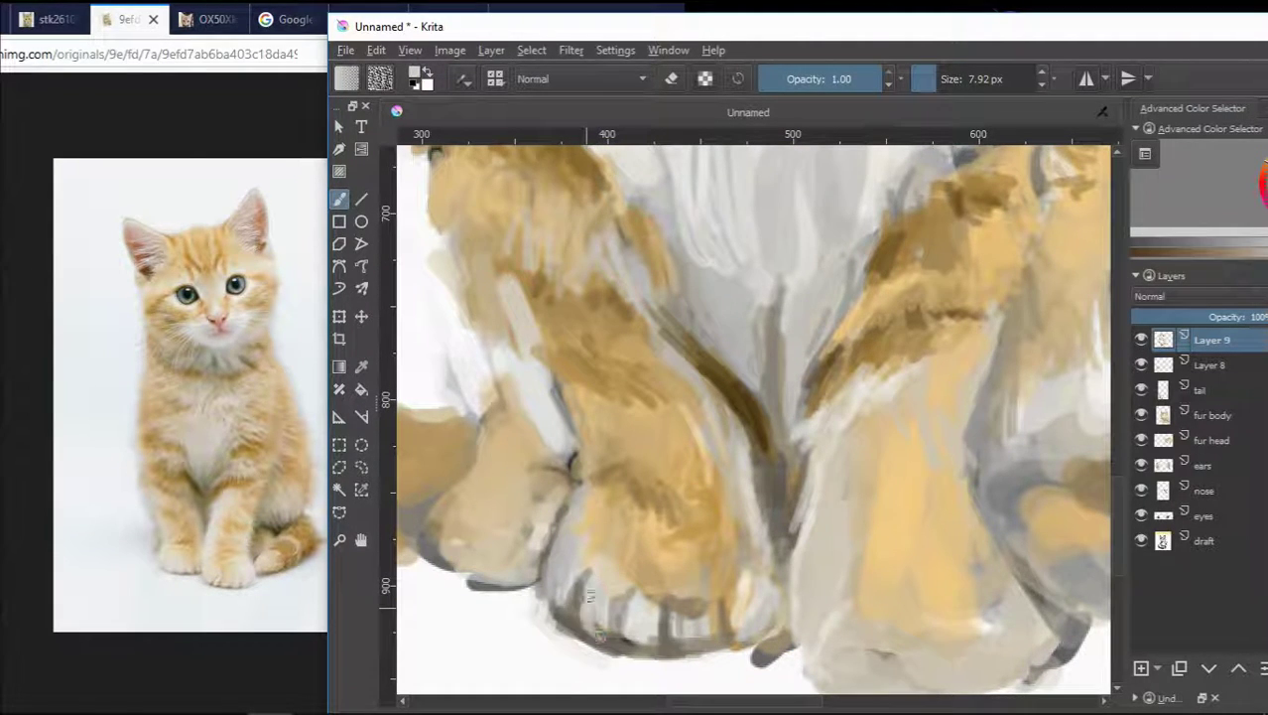
mouse_move(581, 580)
mouse_down()
mouse_move(568, 597)
mouse_move(641, 640)
mouse_move(740, 653)
mouse_up()
ctrl+click(690, 658)
drag(601, 645, 675, 657)
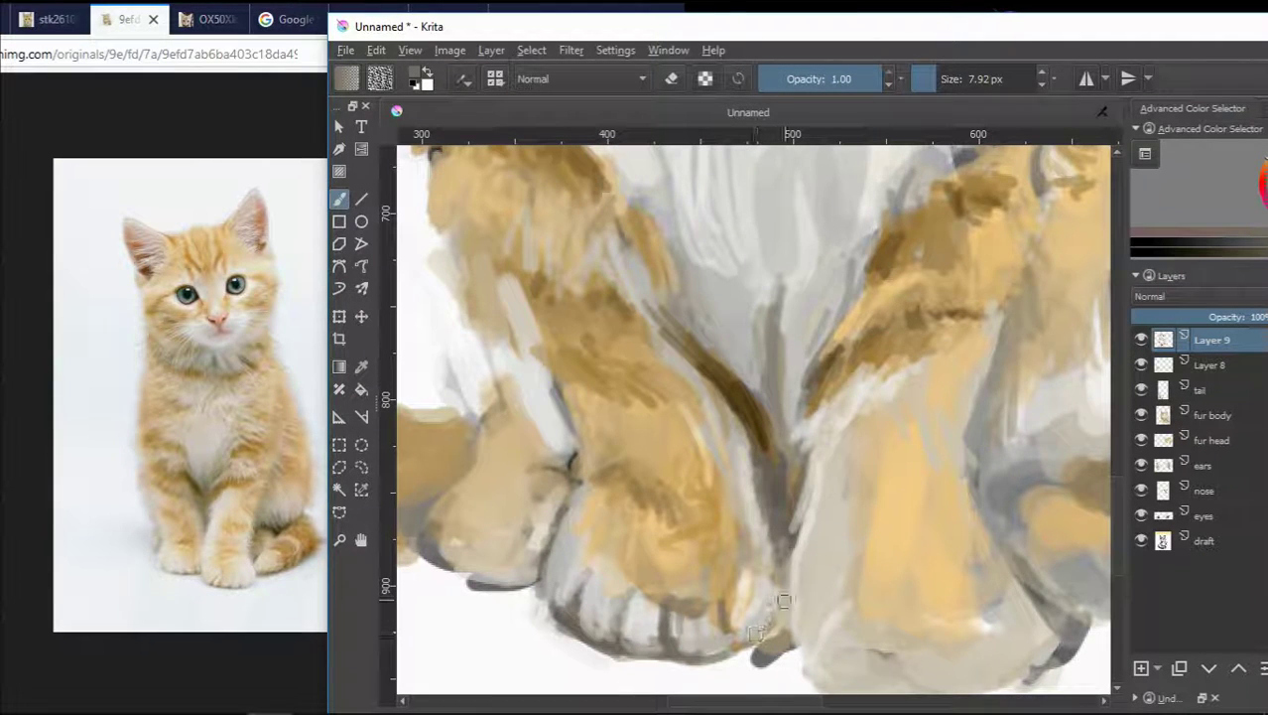
ctrl+click(832, 635)
mouse_move(774, 566)
mouse_down()
mouse_move(767, 613)
mouse_move(774, 536)
mouse_up()
- Draw dark grey toe lines on the right front paw with a colour sampled beside it
scroll(791, 531, down, 2)
scroll(797, 603, down, 2)
scroll(827, 605, up, 2)
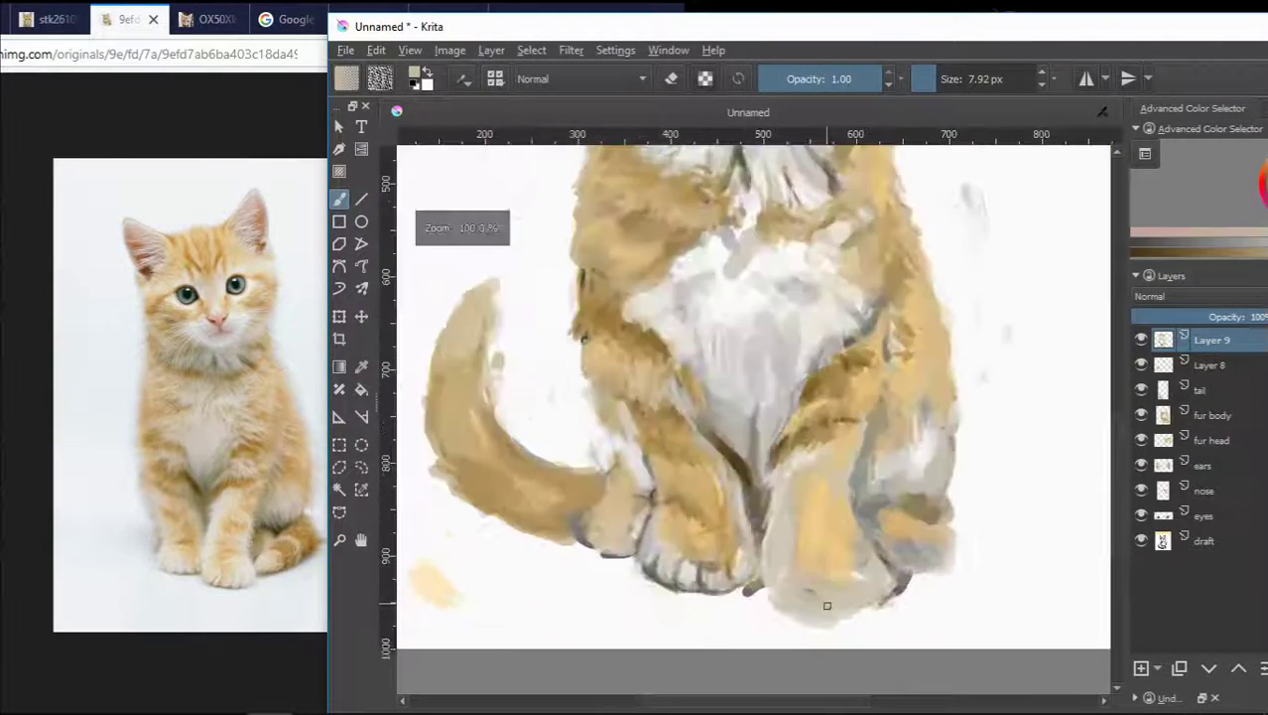
key(plus)
ctrl+click(764, 623)
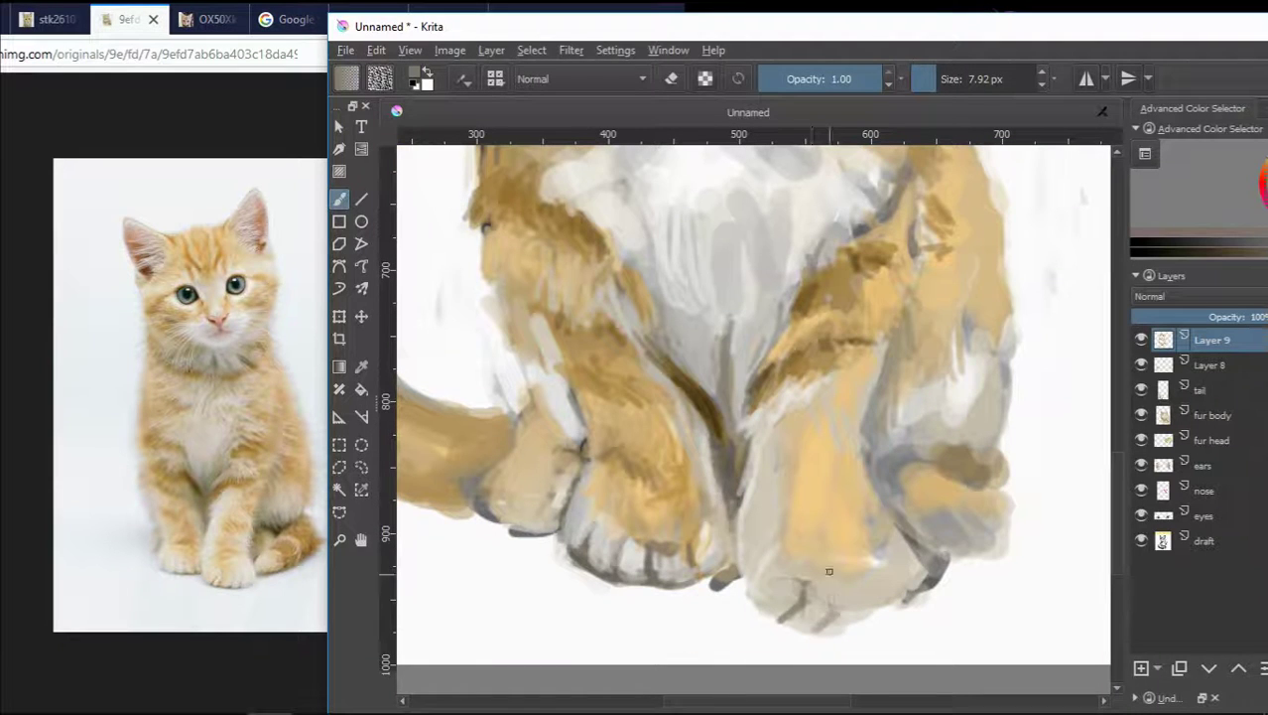
mouse_move(822, 564)
mouse_down()
mouse_move(831, 615)
mouse_move(810, 613)
mouse_up()
- Blend orange between the right front paw's toes and add white highlights along its toes and inner edge
ctrl+click(815, 542)
ctrl+click(799, 637)
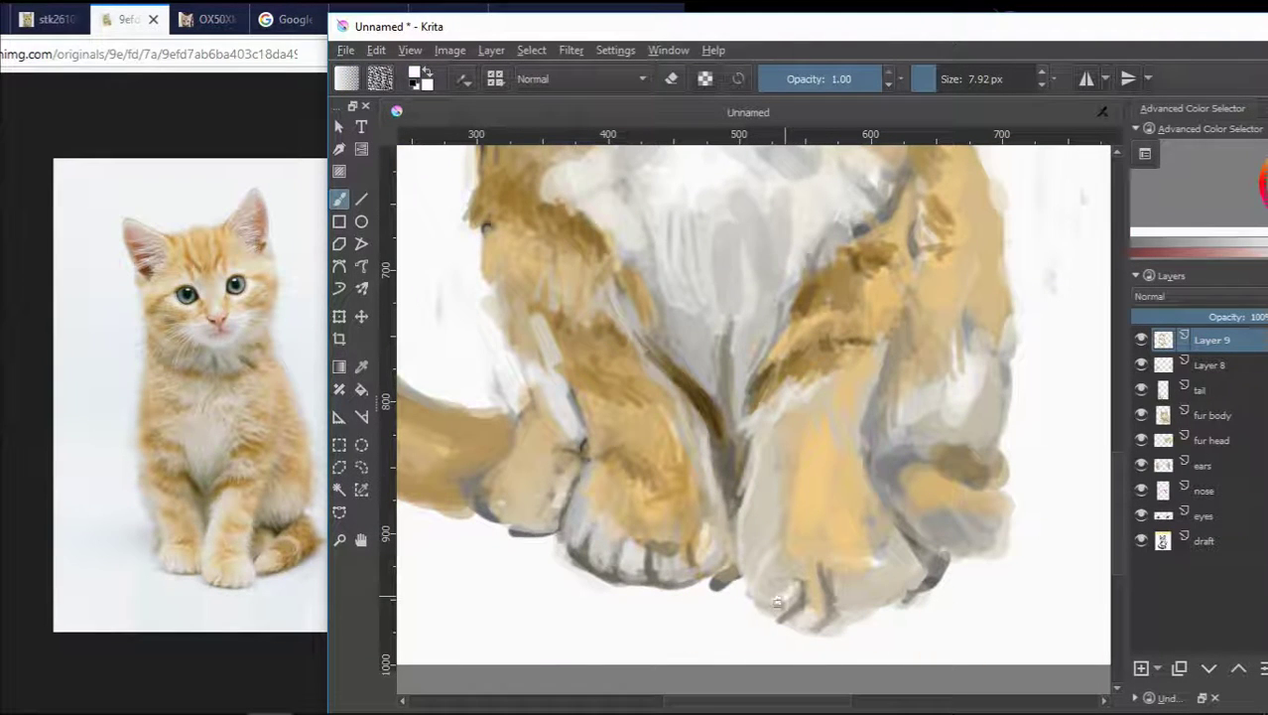
drag(760, 559, 757, 503)
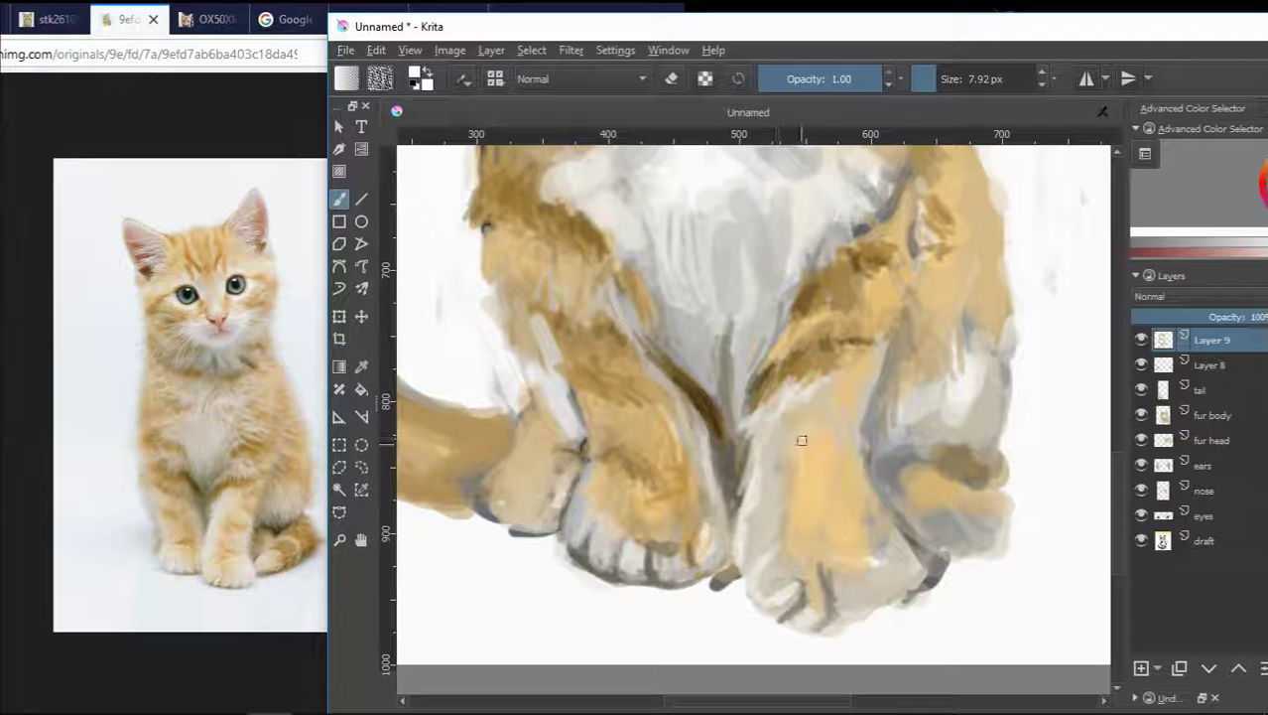
- Paint white and light orange fur strokes down the upper part of the right front leg
drag(812, 405, 837, 454)
scroll(891, 439, down, 2)
ctrl+click(576, 516)
scroll(890, 414, up, 2)
drag(899, 363, 899, 393)
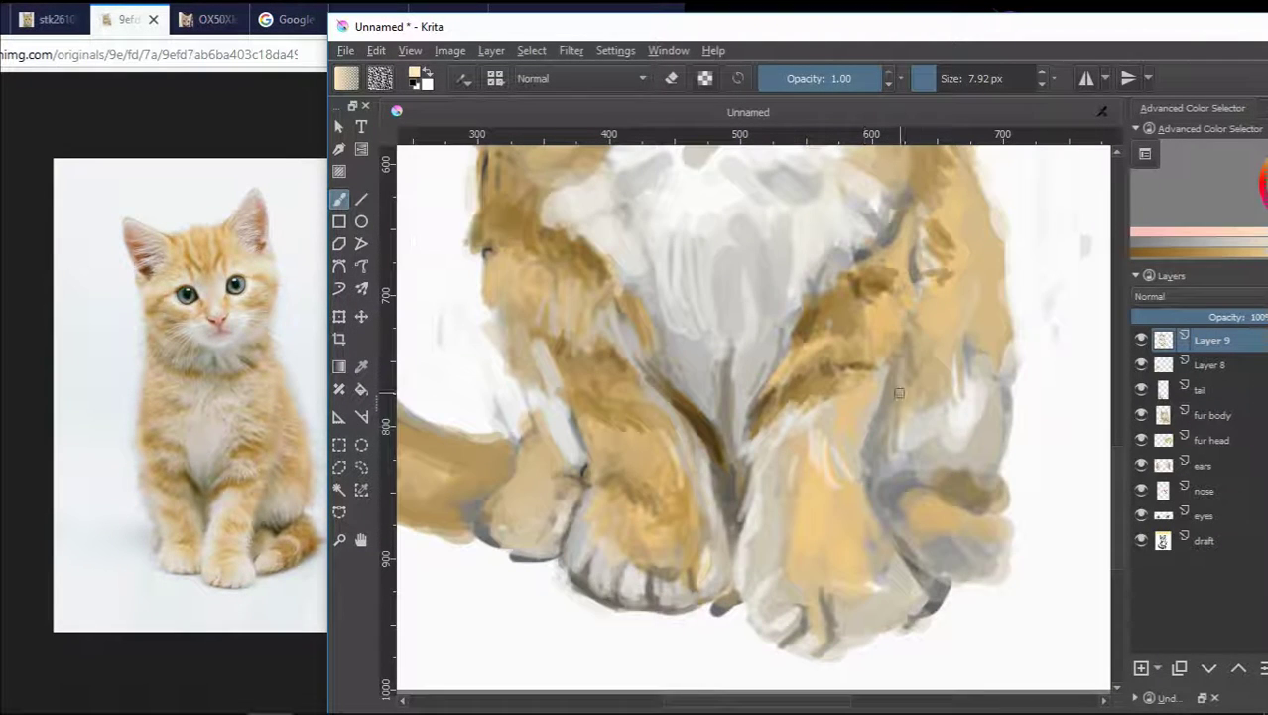
mouse_move(901, 317)
mouse_down()
mouse_move(931, 305)
mouse_move(881, 372)
mouse_move(860, 448)
mouse_up()
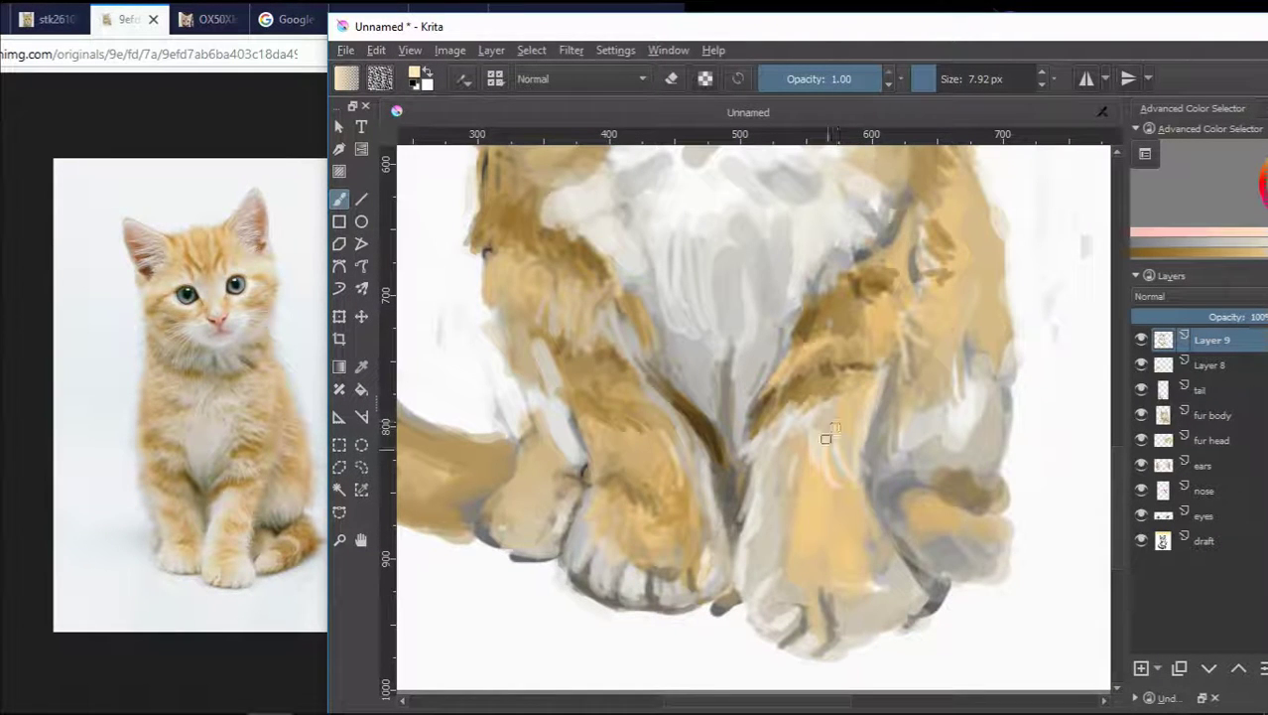
- Add orange fur tufts along the outer edge of the right haunch with colours sampled from the coat
ctrl+click(984, 411)
mouse_move(935, 439)
mouse_down()
mouse_move(929, 470)
mouse_move(949, 473)
mouse_up()
ctrl+click(959, 449)
key(minus)
ctrl+click(1007, 397)
key(plus)
key(plus)
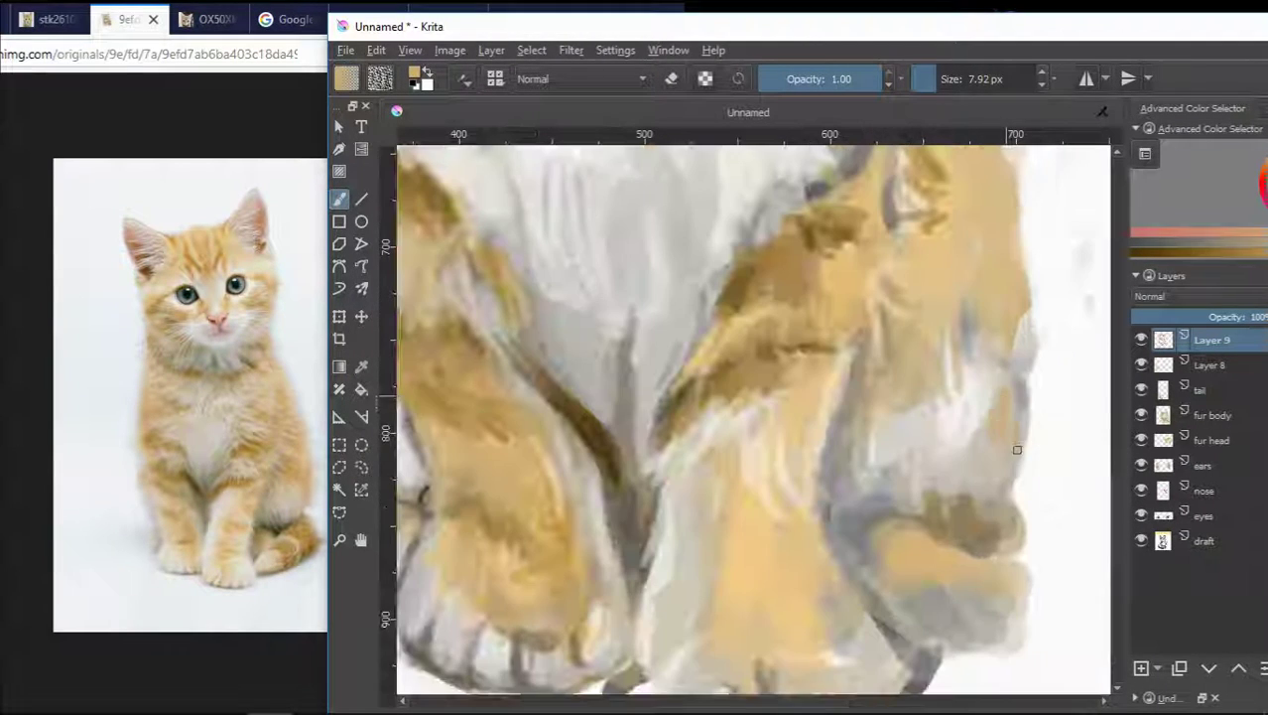
key(minus)
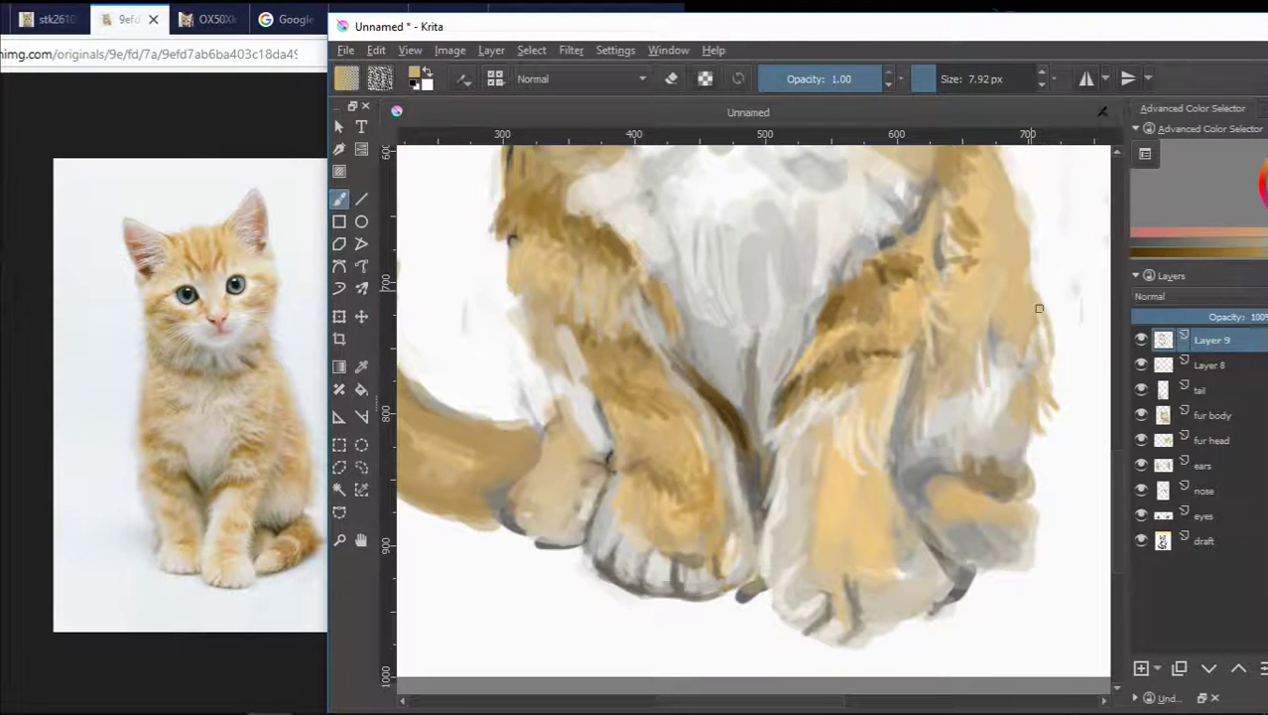
- Layer darker and lighter orange fur strokes along the outer contour of the right flank
scroll(1120, 449, up, 3)
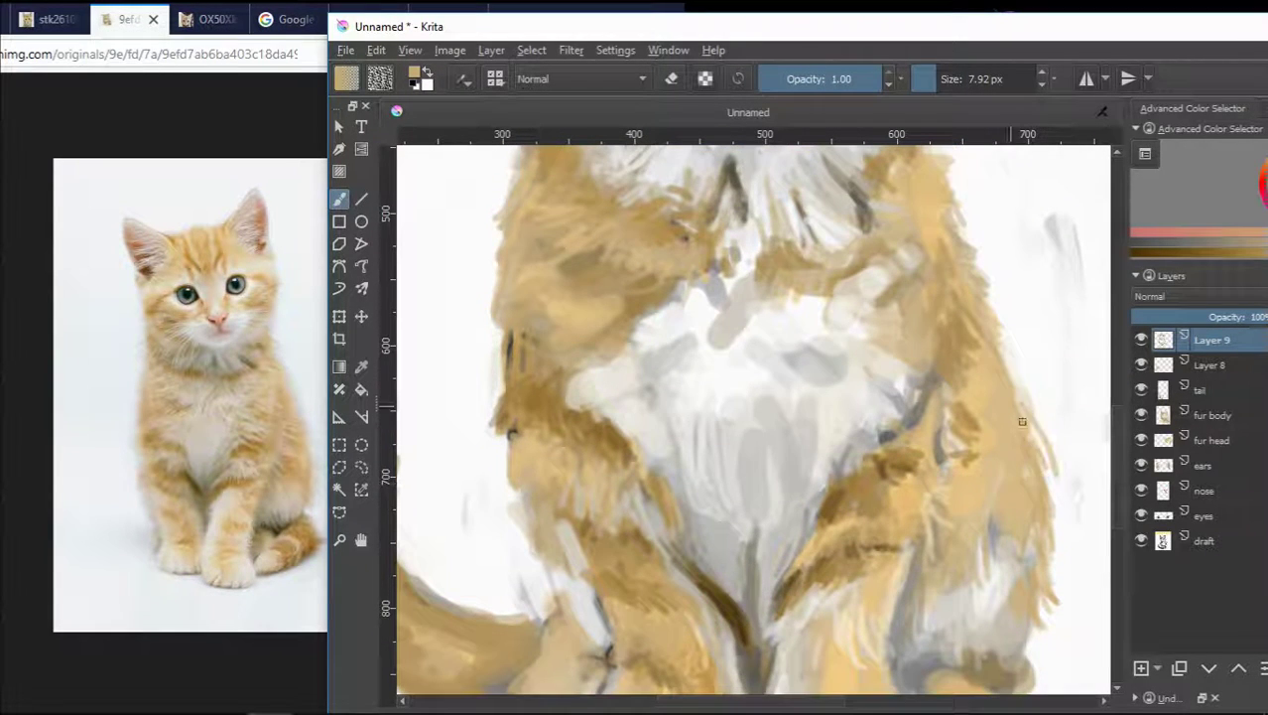
drag(1006, 367, 1023, 473)
mouse_move(1119, 457)
mouse_down()
mouse_move(1119, 326)
mouse_move(1119, 343)
mouse_up()
ctrl+click(922, 326)
drag(1117, 300, 1115, 435)
drag(1009, 345, 1019, 408)
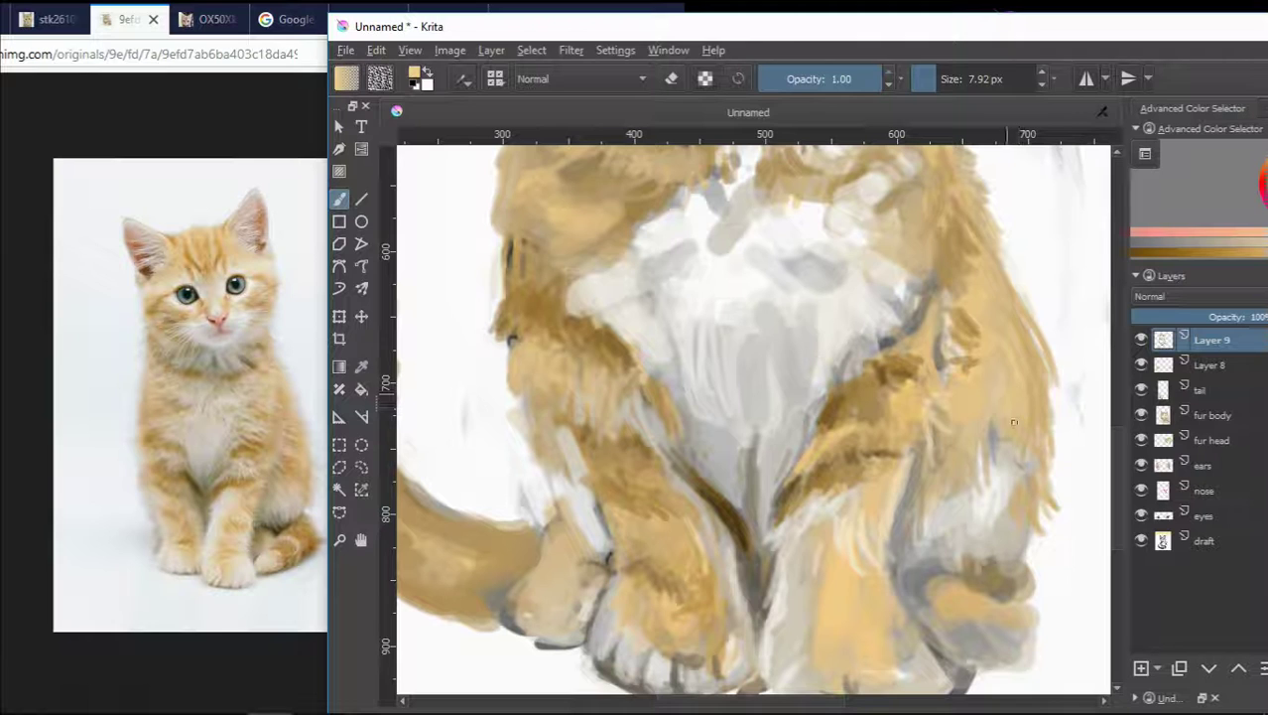
drag(1015, 324, 1030, 355)
- Touch up the edge of the white chest and the left shoulder with sampled white, beige and orange
ctrl+click(918, 459)
scroll(983, 313, down, 2)
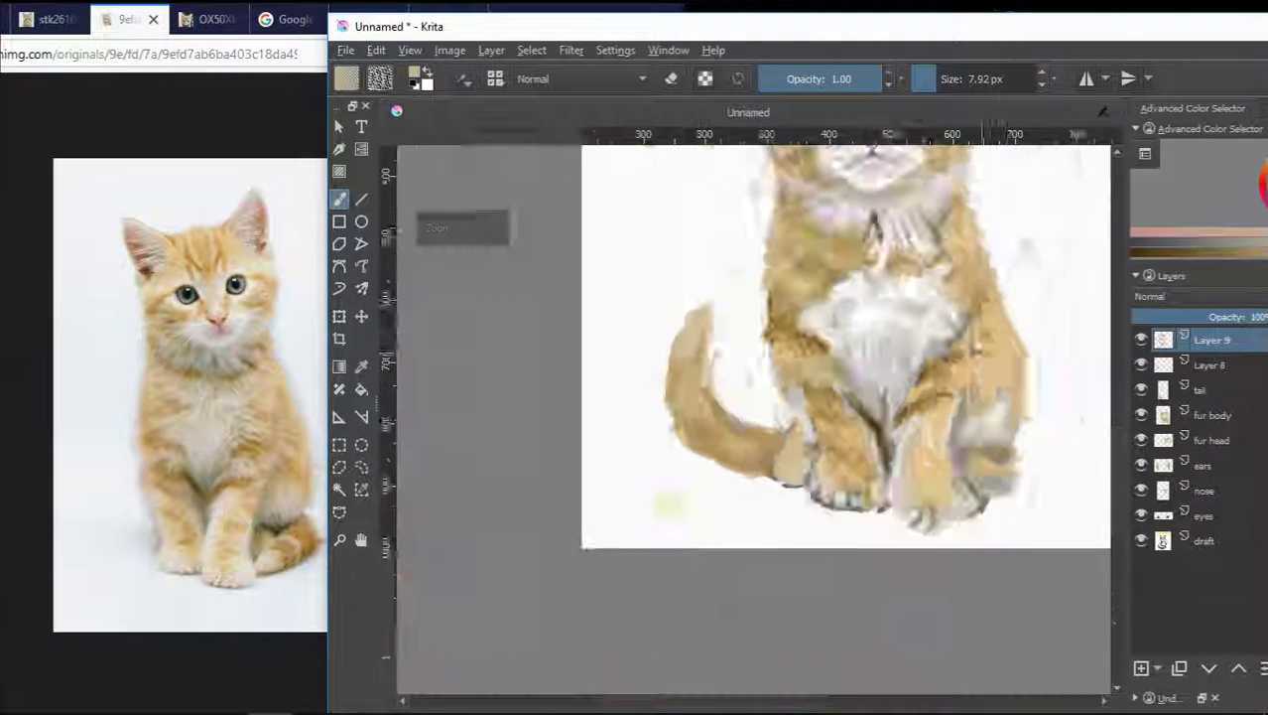
scroll(983, 293, up, 1)
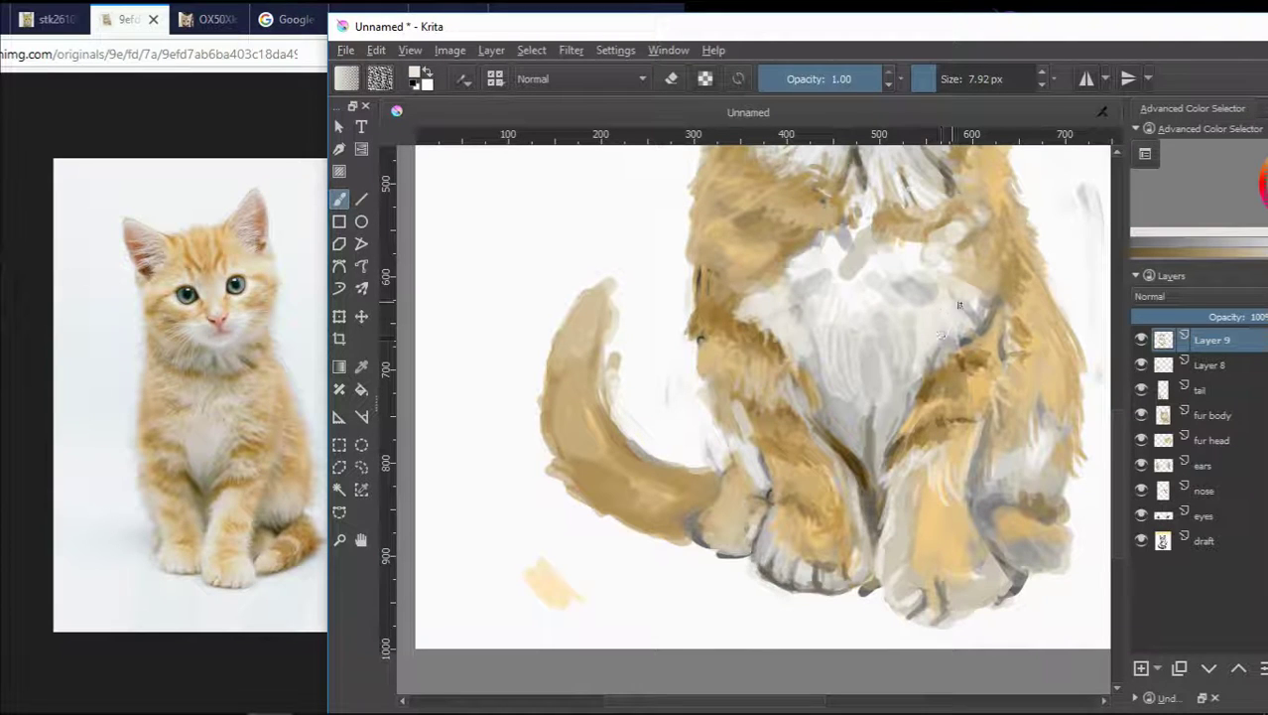
ctrl+click(796, 271)
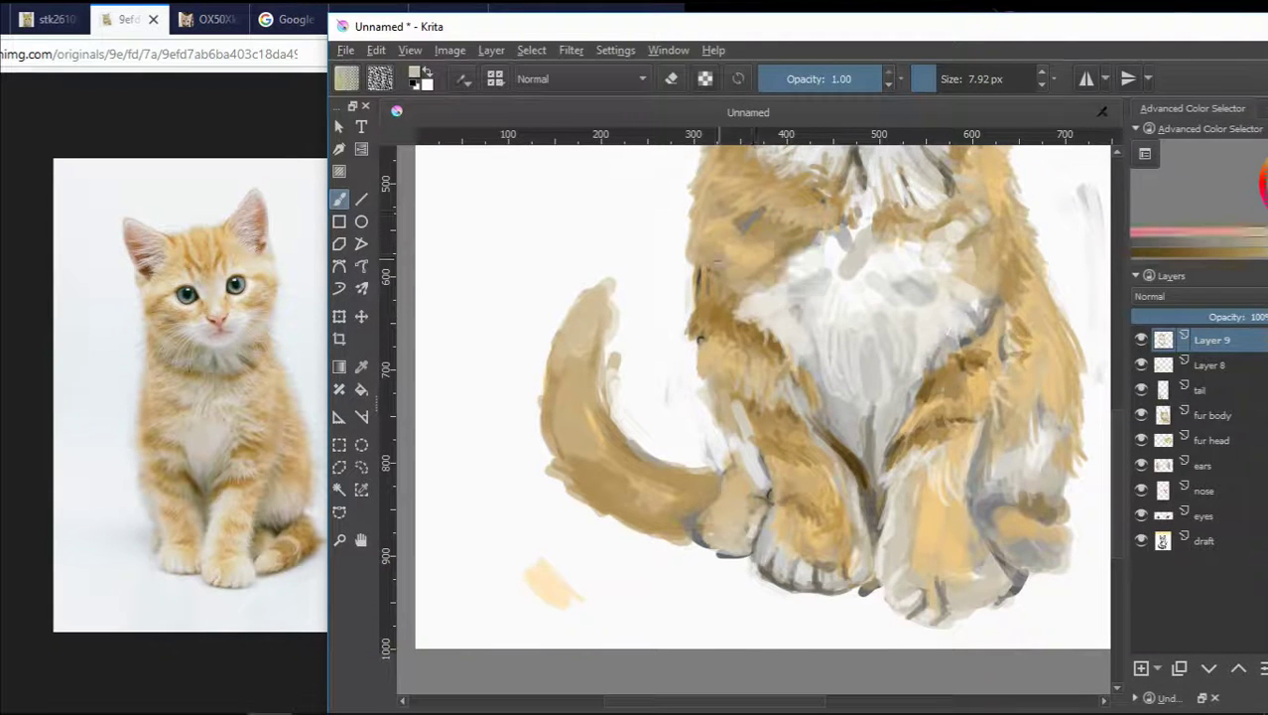
ctrl+click(737, 269)
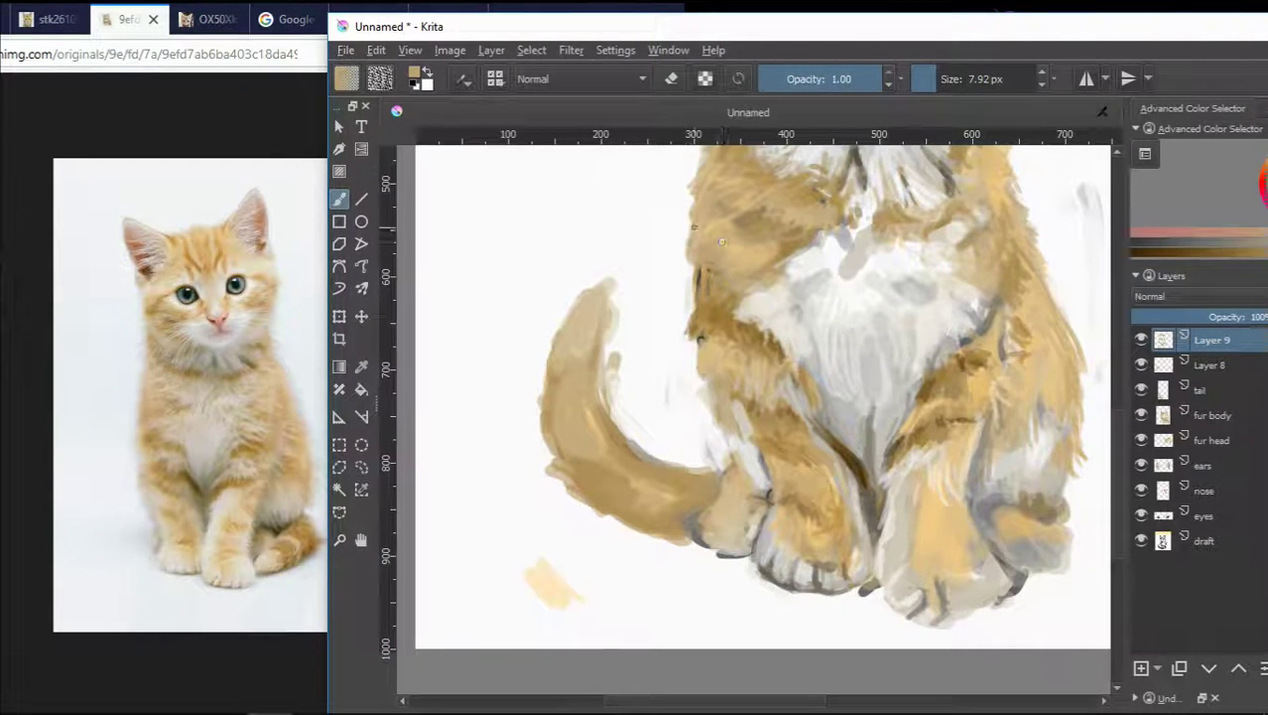
- Blend light orange fur over the top and middle toes of the right front paw using sampled colours
drag(1130, 384, 1110, 568)
scroll(981, 607, up, 2)
ctrl+scroll(808, 424, down, 3)
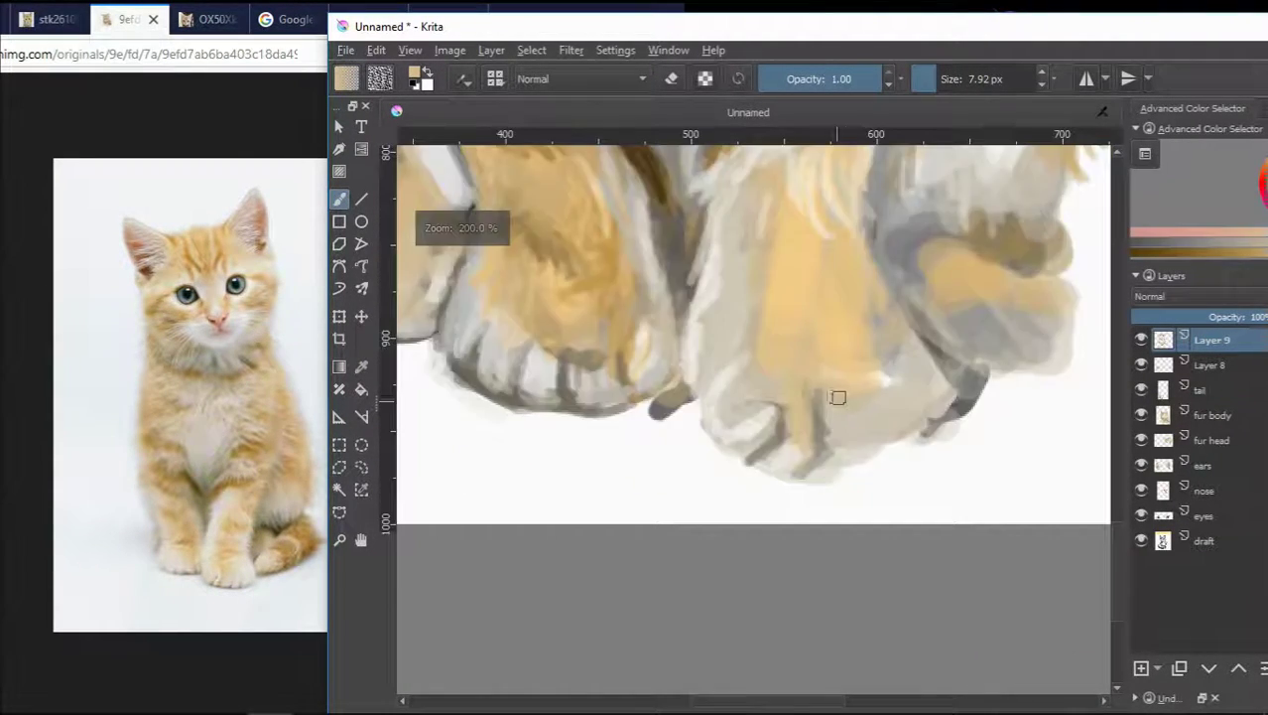
ctrl+click(835, 422)
drag(845, 387, 843, 422)
ctrl+click(846, 371)
ctrl+click(461, 393)
ctrl+click(631, 325)
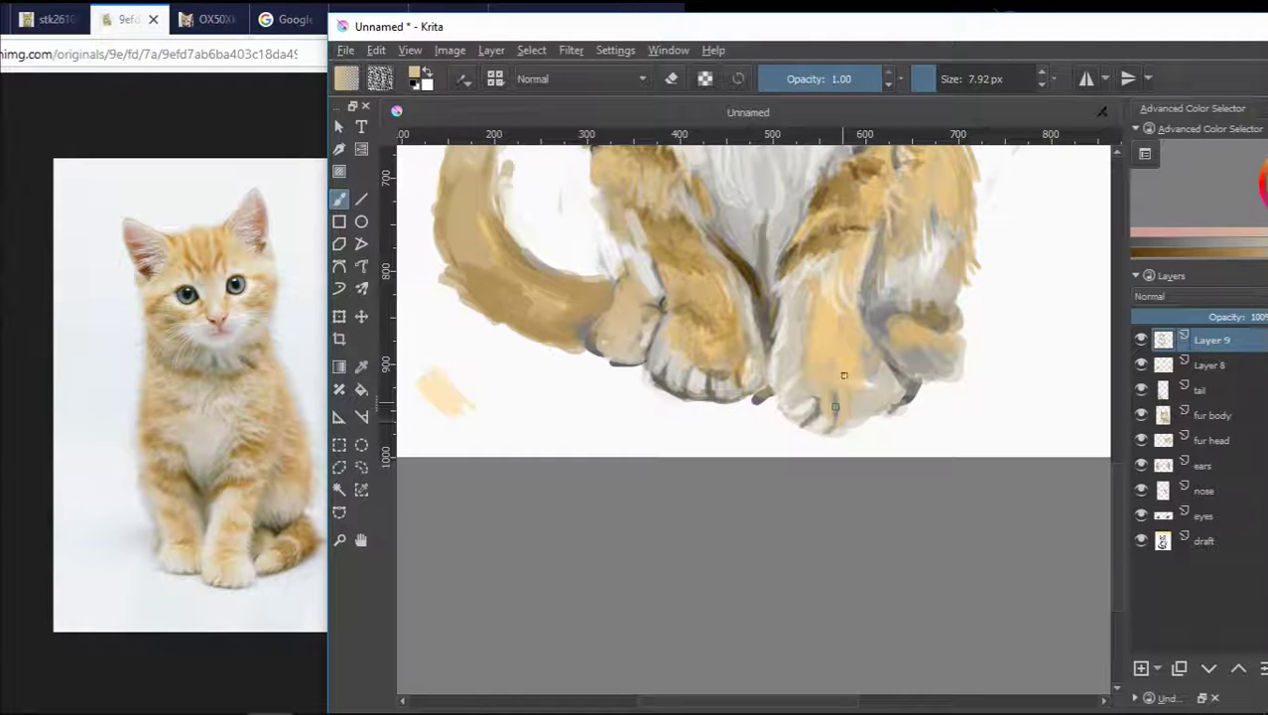
- Lighten the outer toes of the right front paw with pale grey and separate them with a dark grey line
ctrl+click(864, 389)
ctrl+click(864, 401)
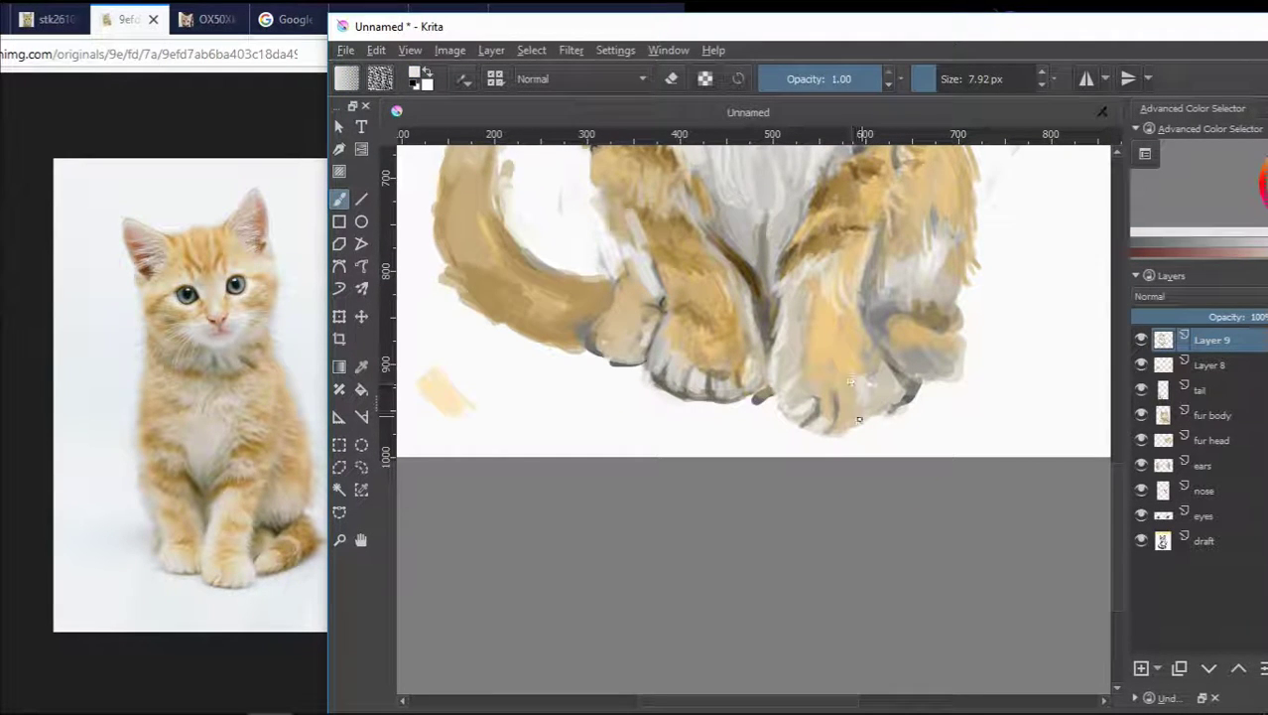
ctrl+click(856, 420)
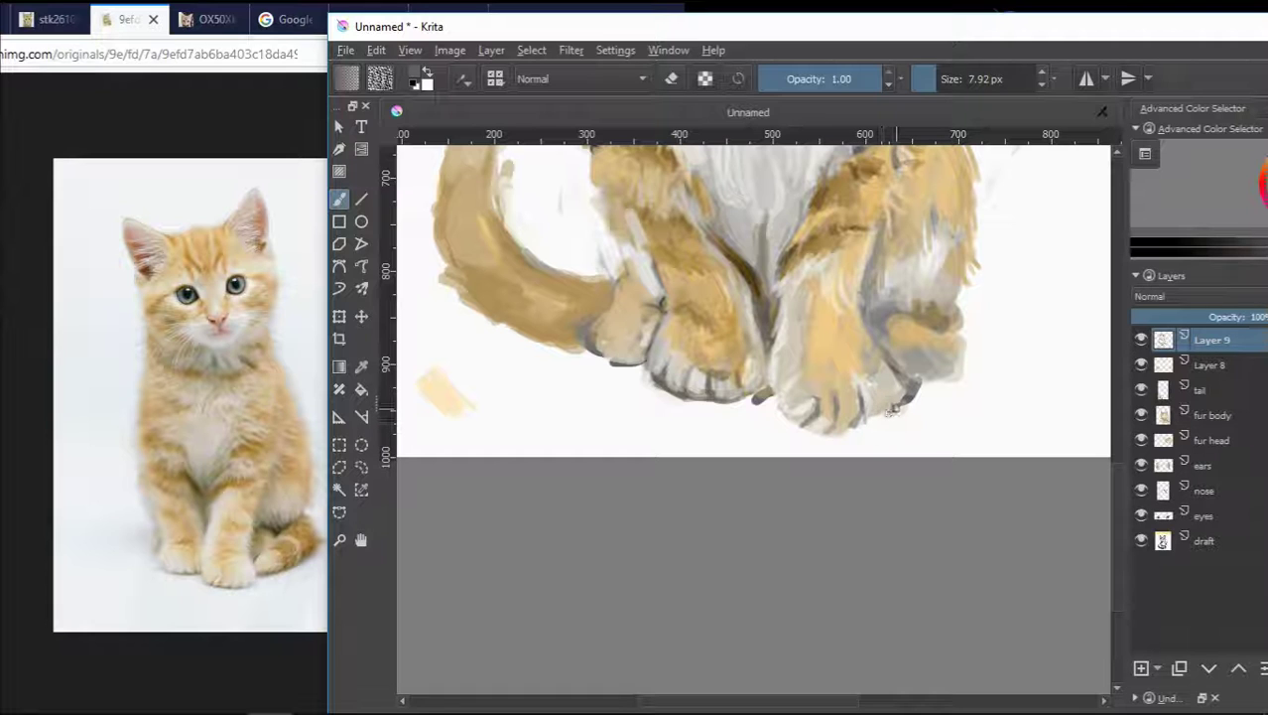
- Cover the dark mark beside the right front paw with white and refine the grey lines between its outer toes
ctrl+click(920, 375)
mouse_move(918, 374)
mouse_down()
mouse_move(937, 367)
mouse_move(897, 409)
mouse_up()
ctrl+click(923, 393)
ctrl+click(883, 409)
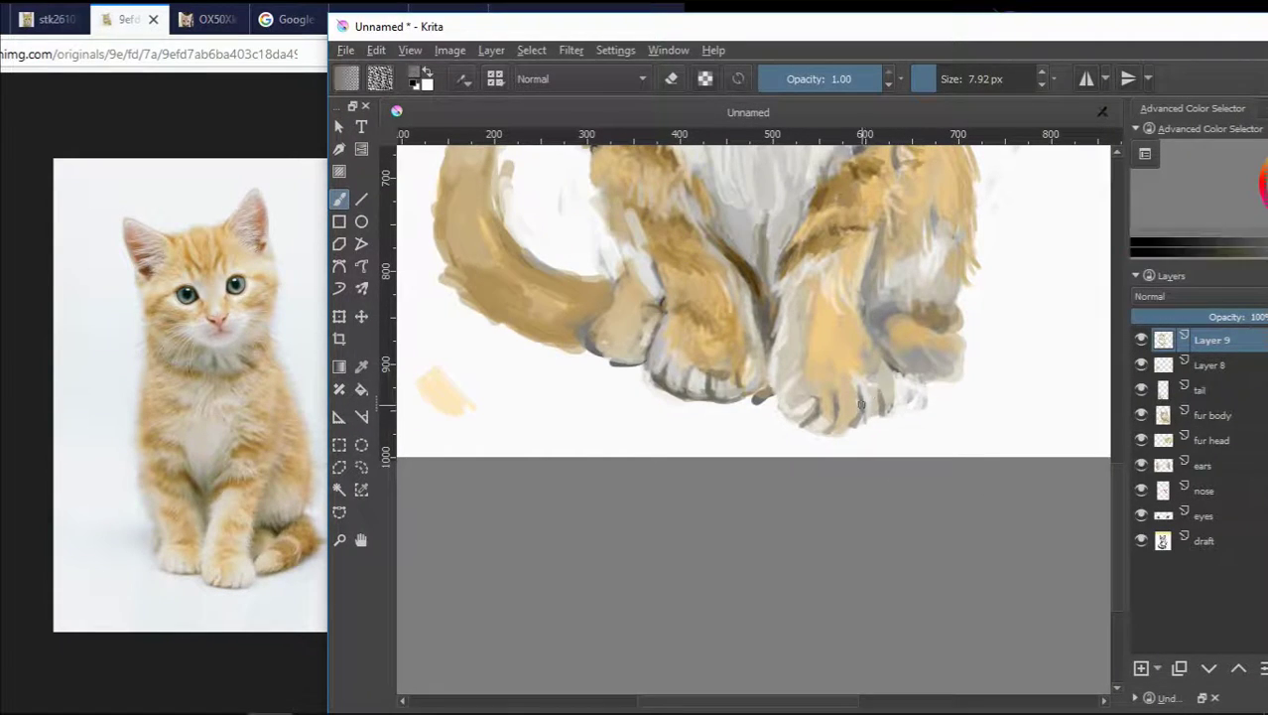
ctrl+click(870, 409)
ctrl+click(860, 401)
- Blend beige, light grey and pale orange fur strokes down the right front leg and onto its paw
ctrl+click(776, 347)
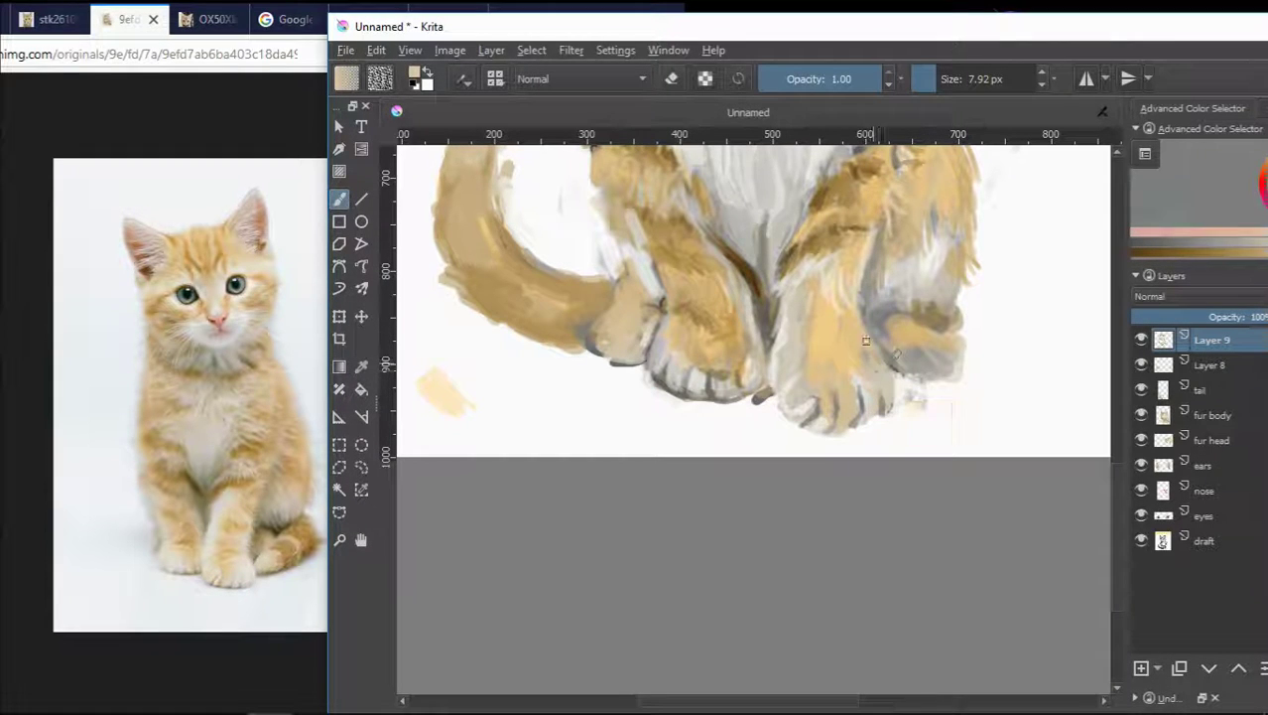
drag(865, 340, 865, 290)
ctrl+click(720, 422)
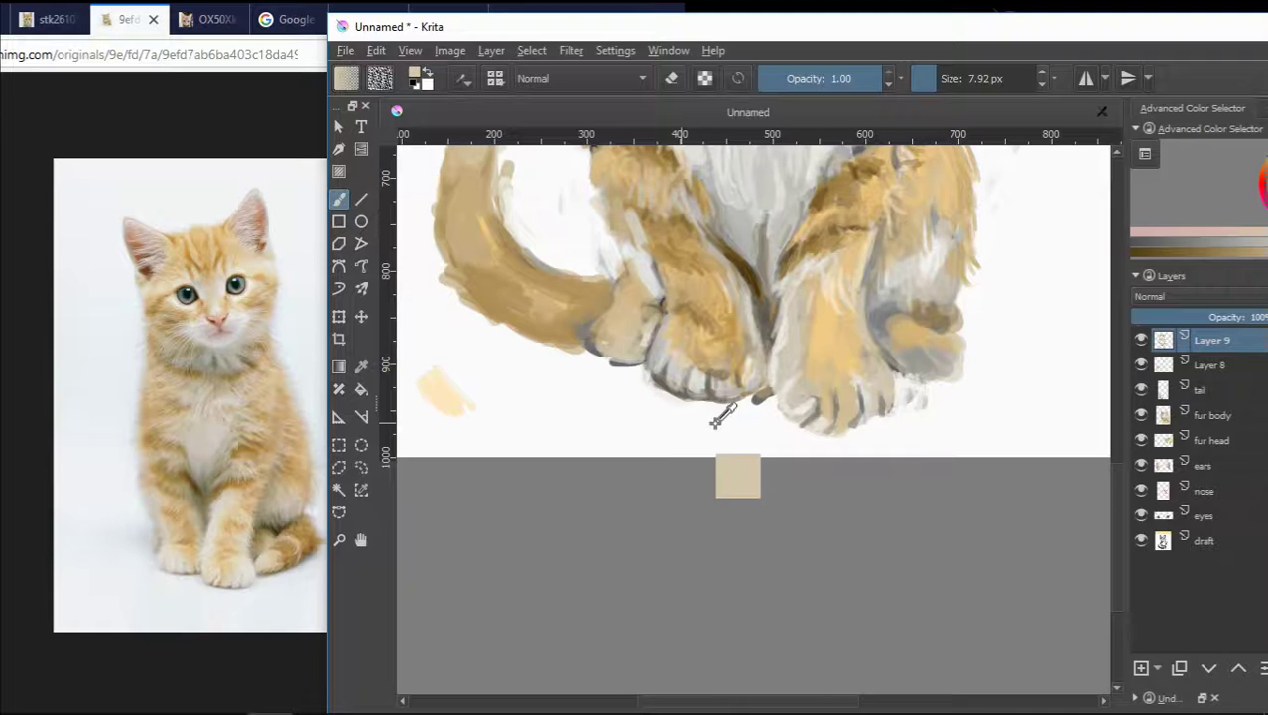
ctrl+click(862, 315)
drag(863, 311, 875, 356)
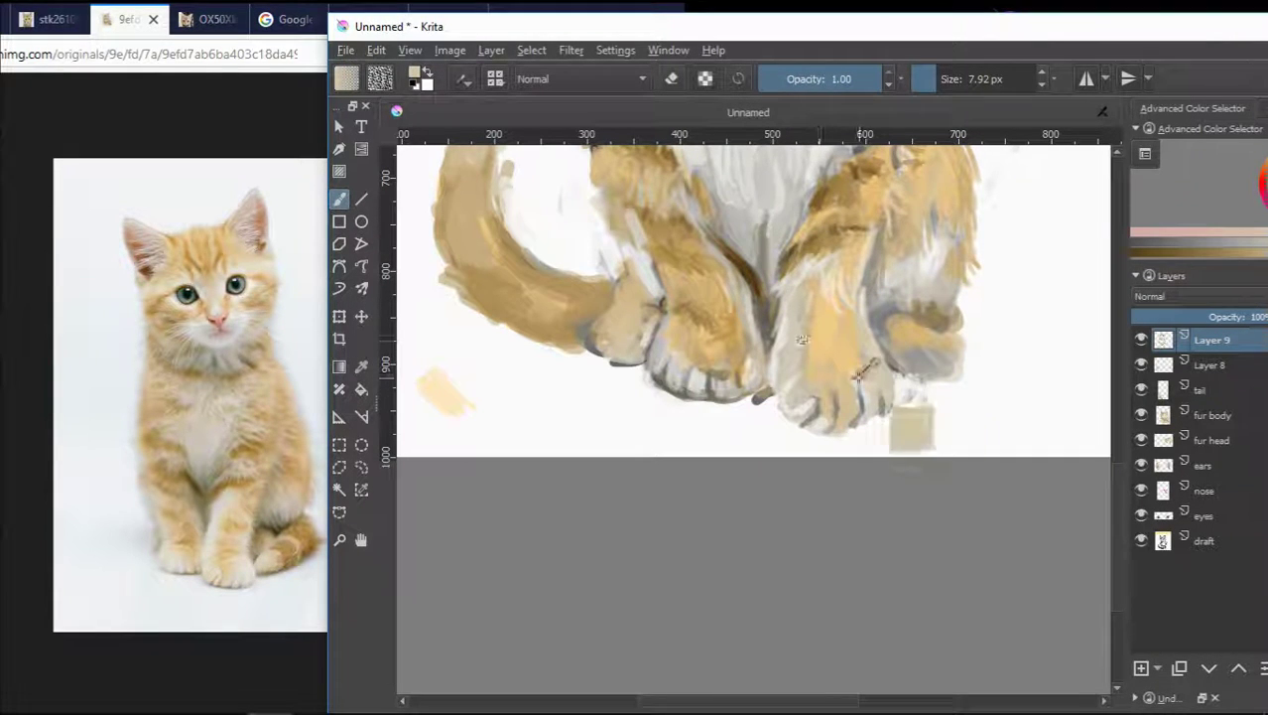
ctrl+click(862, 371)
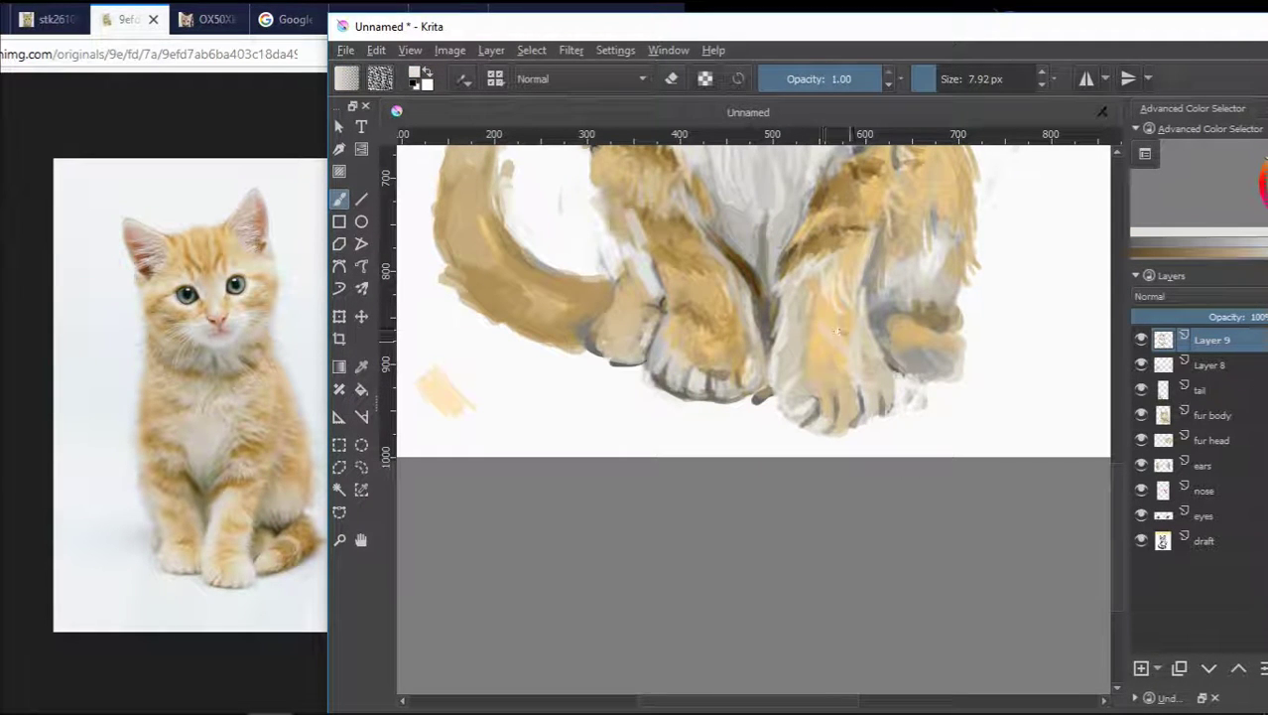
ctrl+click(856, 341)
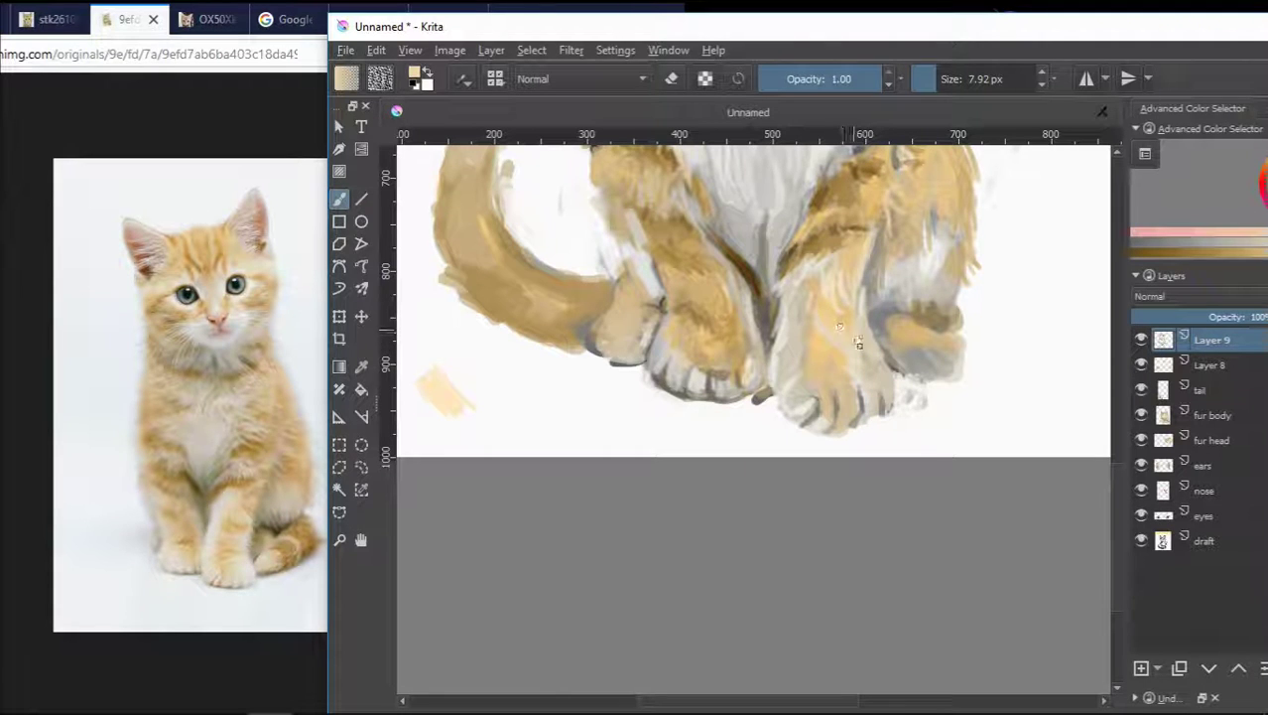
ctrl+click(835, 368)
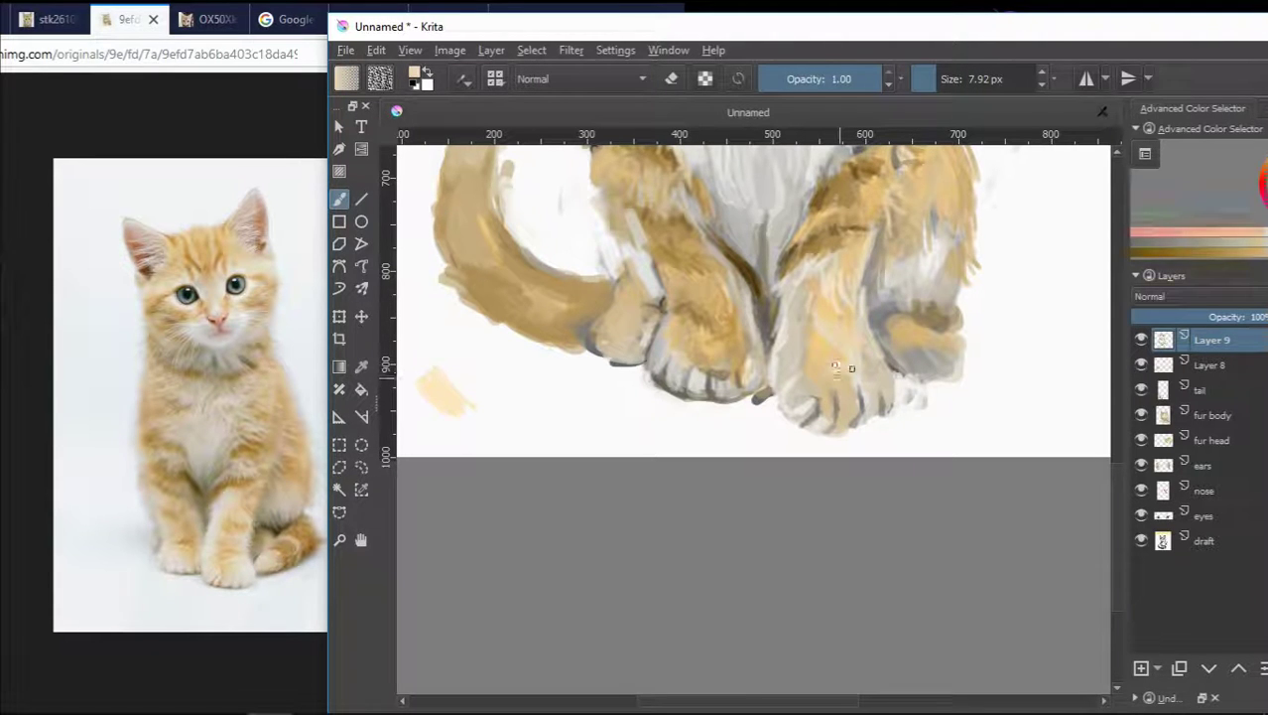
- Add grey and brown fur marks to the right shoulder and flank with colours sampled from the coat
click(1118, 380)
drag(1119, 380, 1113, 461)
ctrl+click(852, 464)
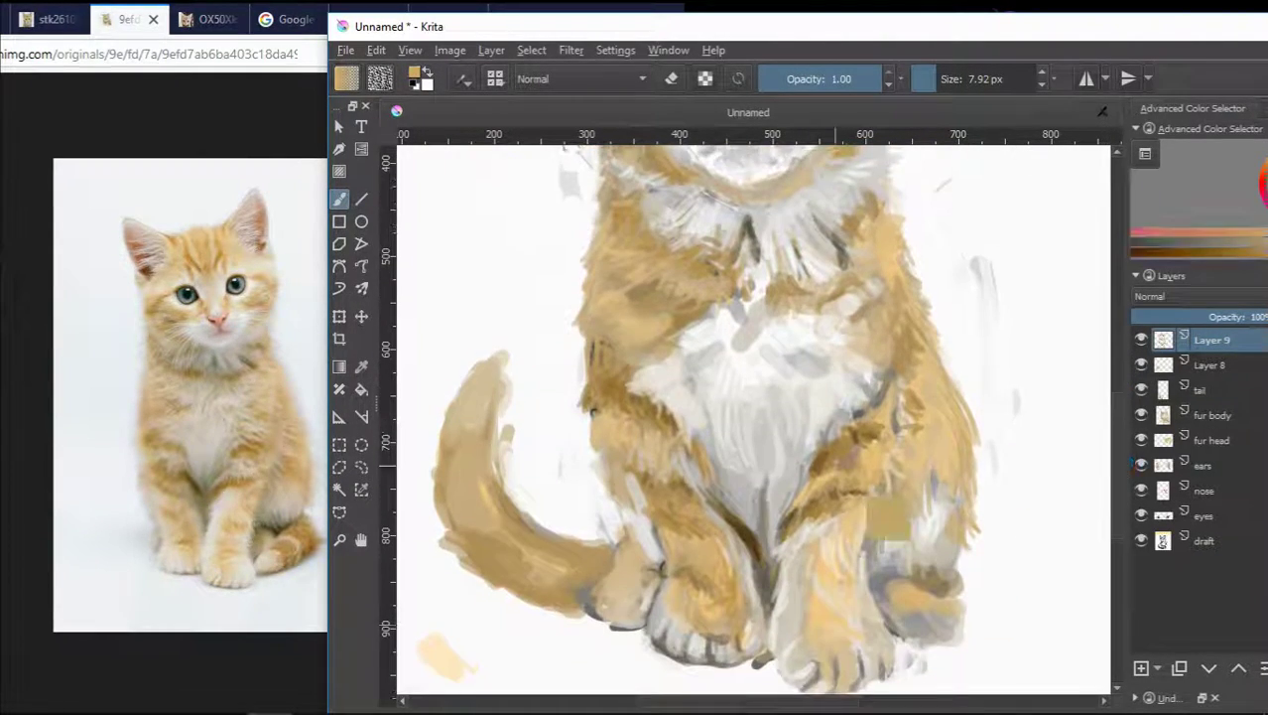
ctrl+click(910, 445)
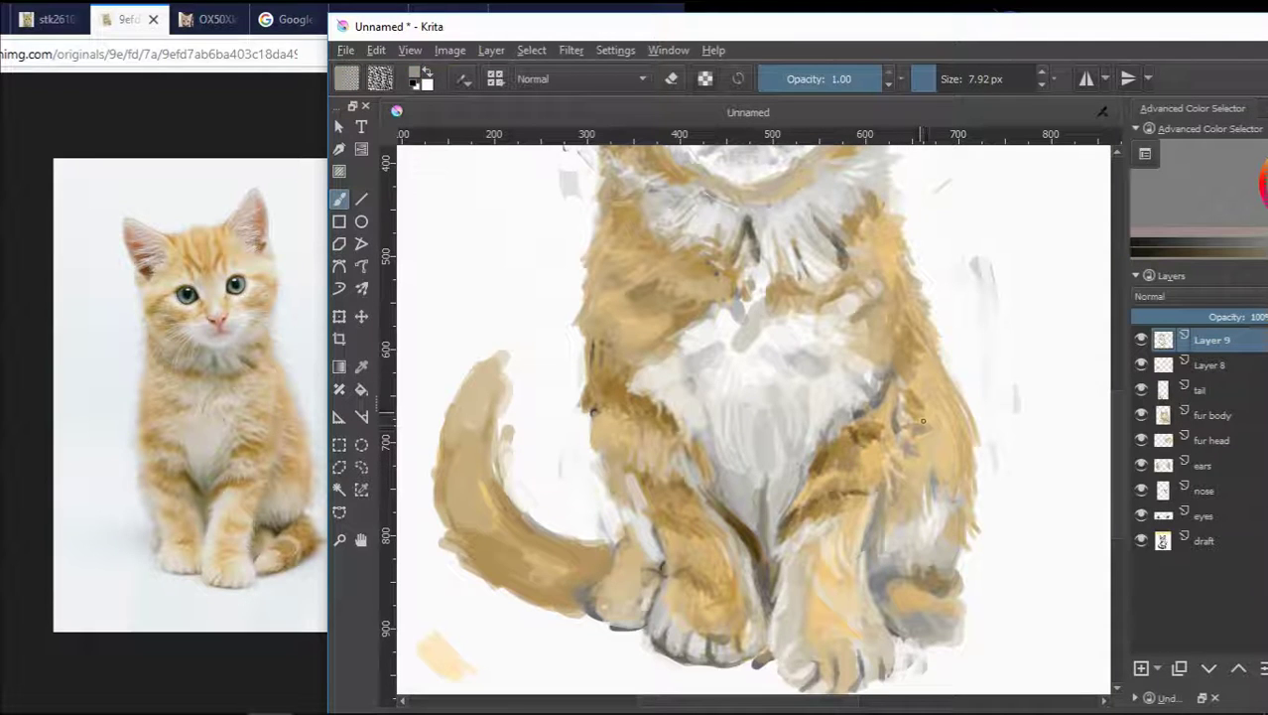
ctrl+click(920, 339)
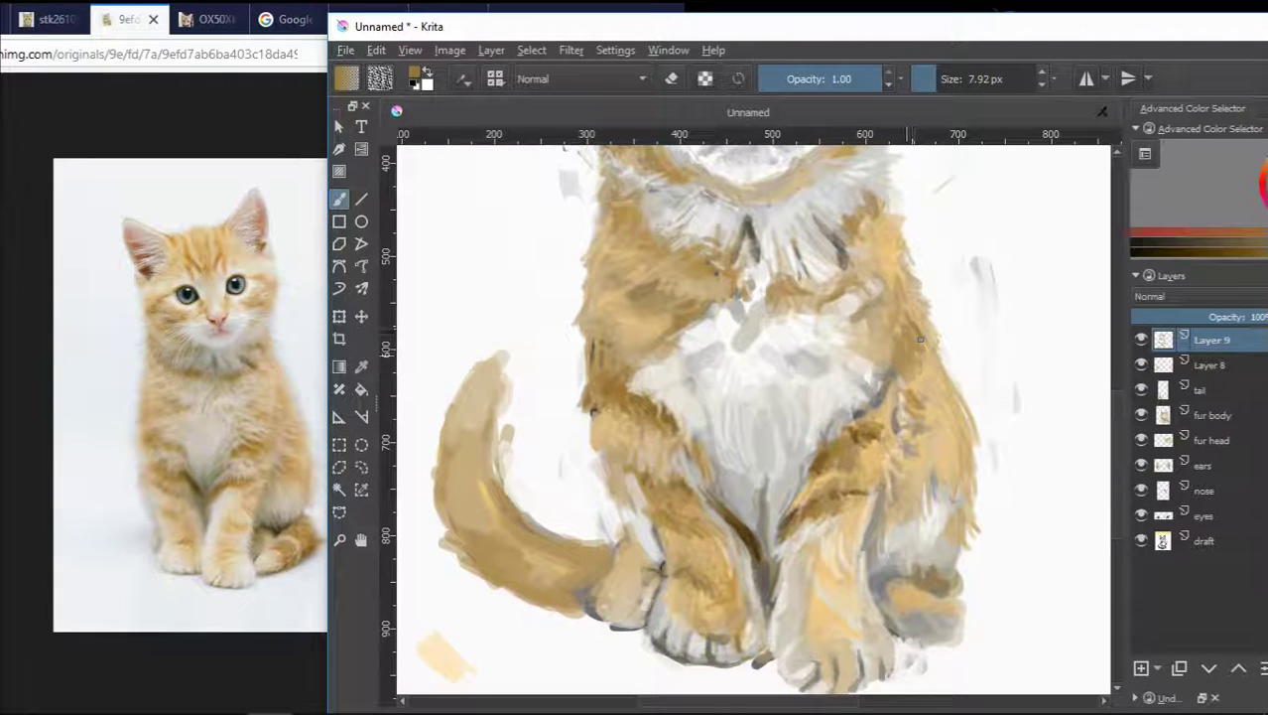
drag(918, 354, 913, 303)
- Define the undersides of both front paws with a sampled dark grey outline and clean up the gap between them
scroll(968, 378, down, 3)
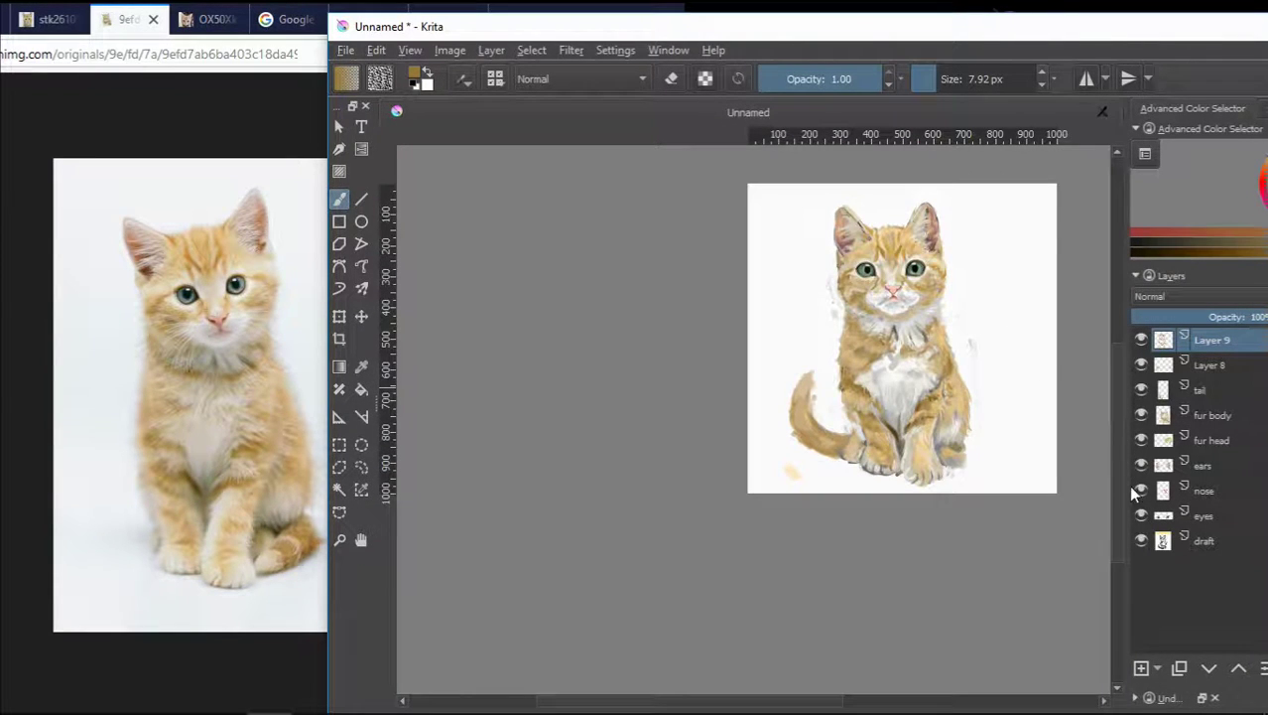
drag(1120, 486, 1120, 424)
scroll(951, 437, up, 3)
drag(1114, 342, 1113, 358)
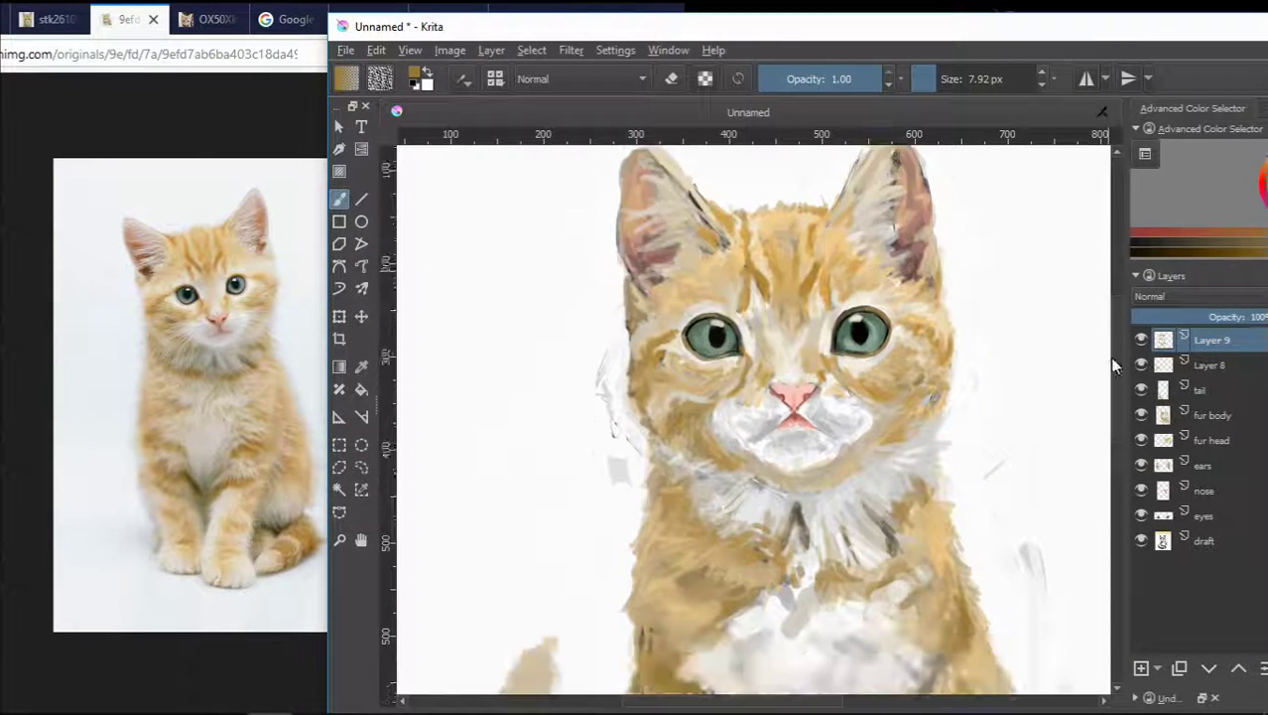
scroll(1109, 377, down, 8)
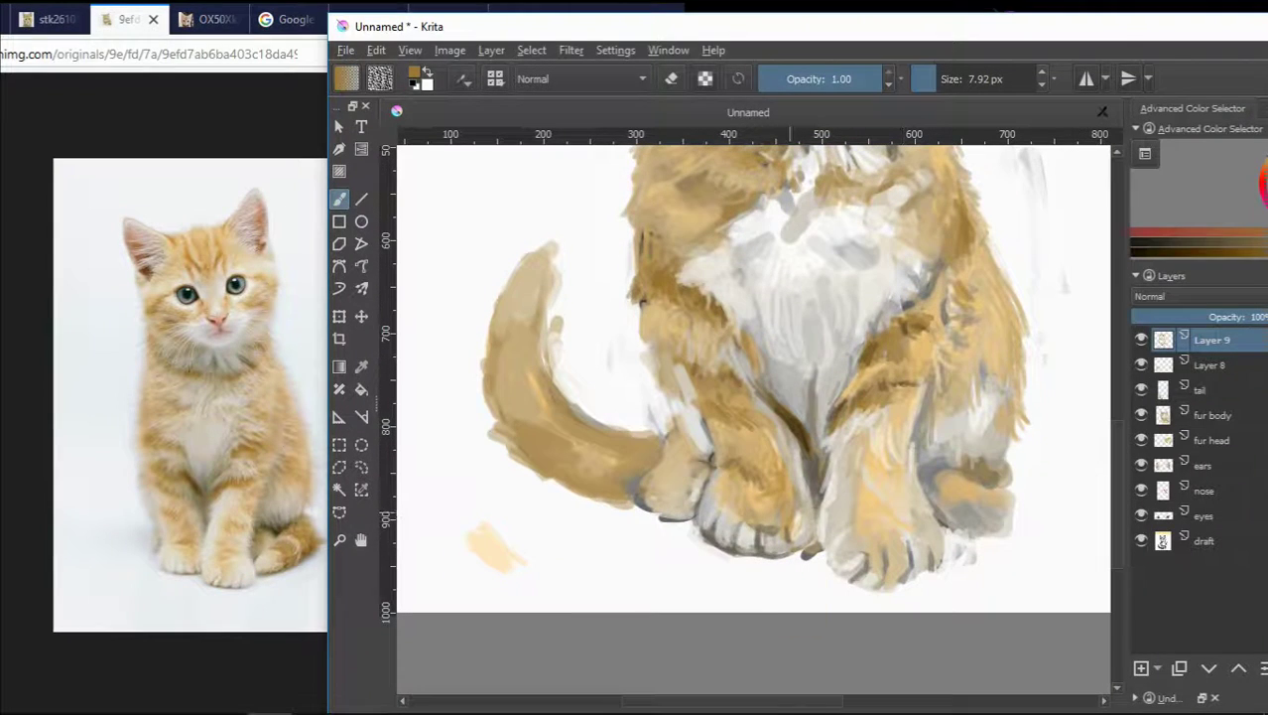
ctrl+click(856, 583)
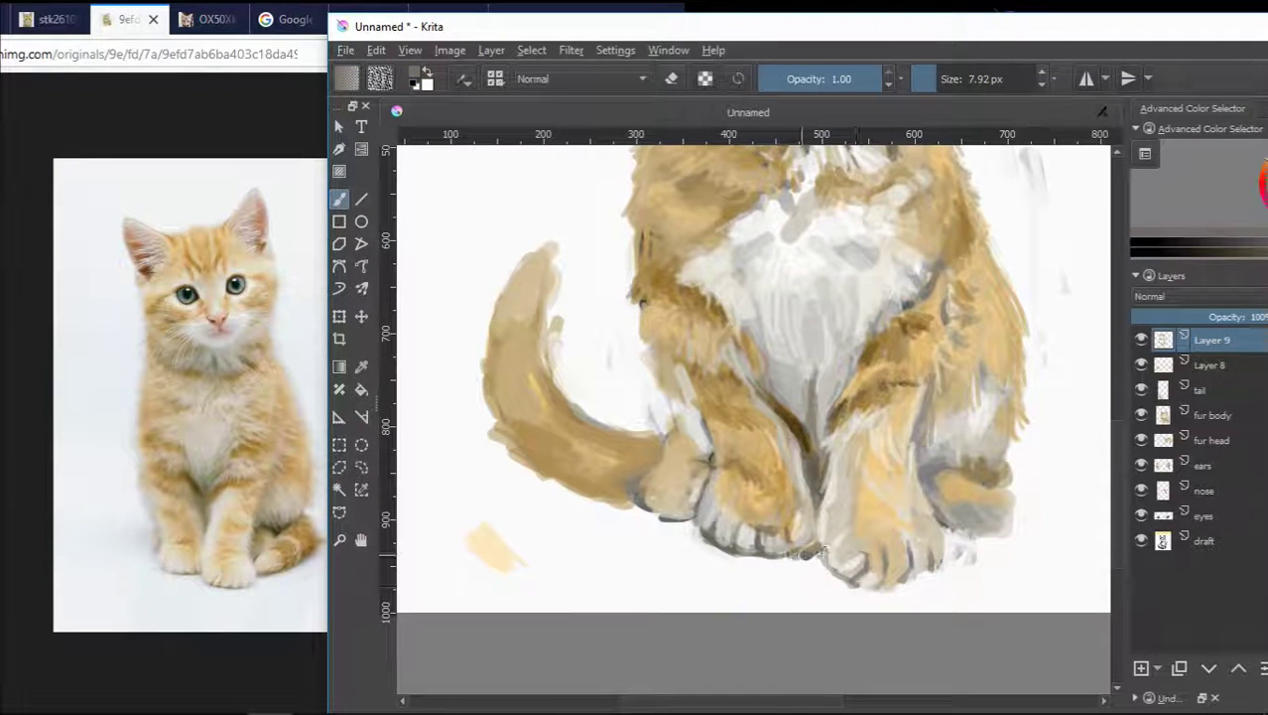
ctrl+click(824, 564)
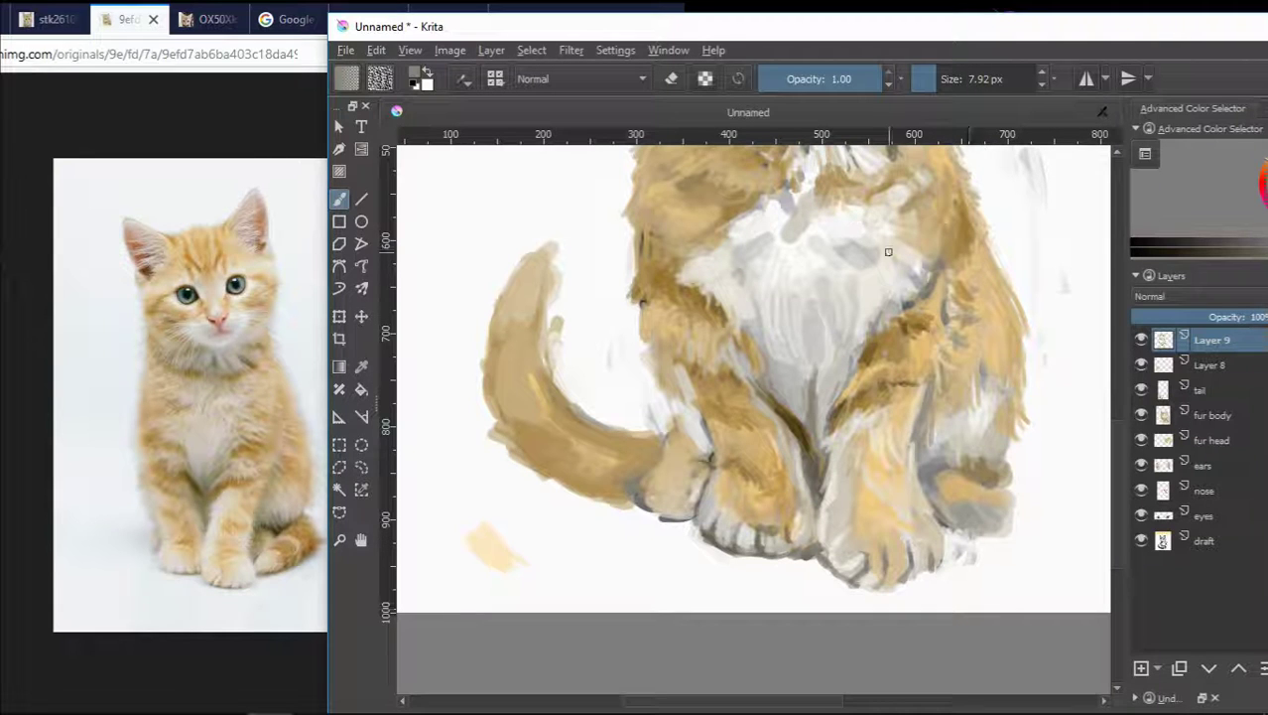
- Bring up the browser's reference photo of the grey and striped kittens and place the Krita canvas beside it
mouse_move(1054, 42)
mouse_down()
mouse_move(1004, 47)
mouse_move(1042, 45)
mouse_up()
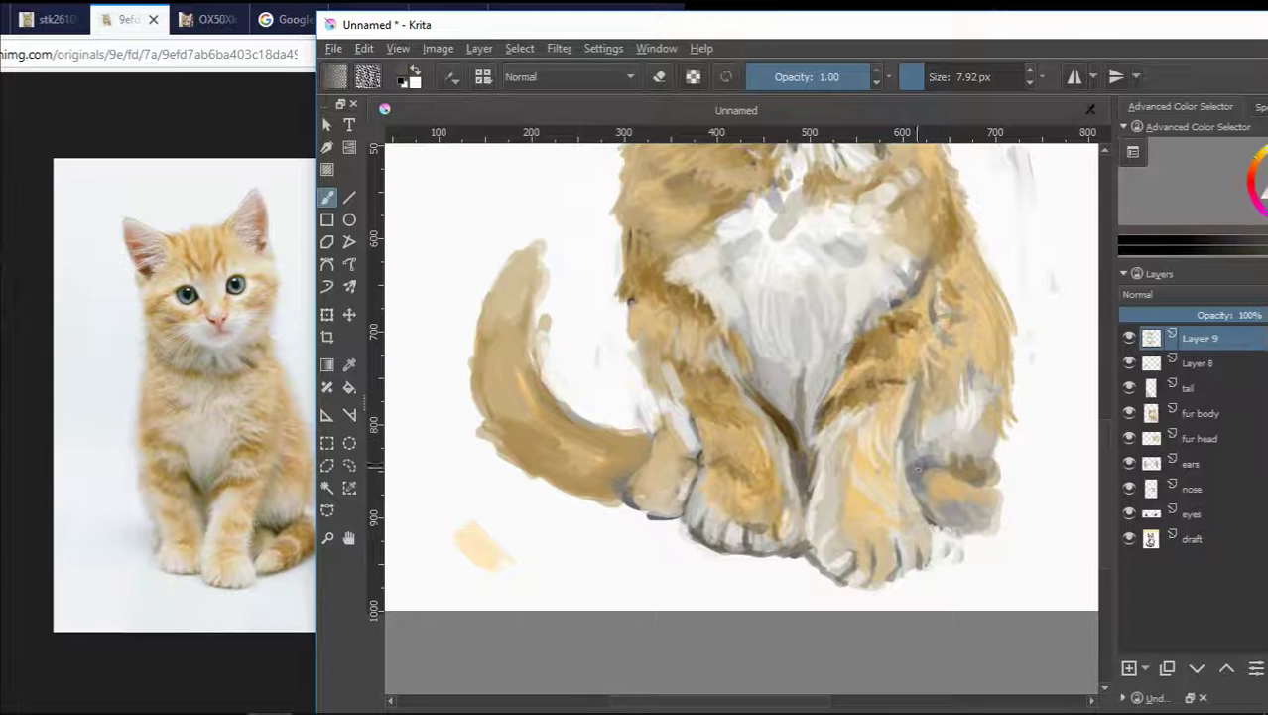
drag(655, 28, 809, 22)
click(452, 18)
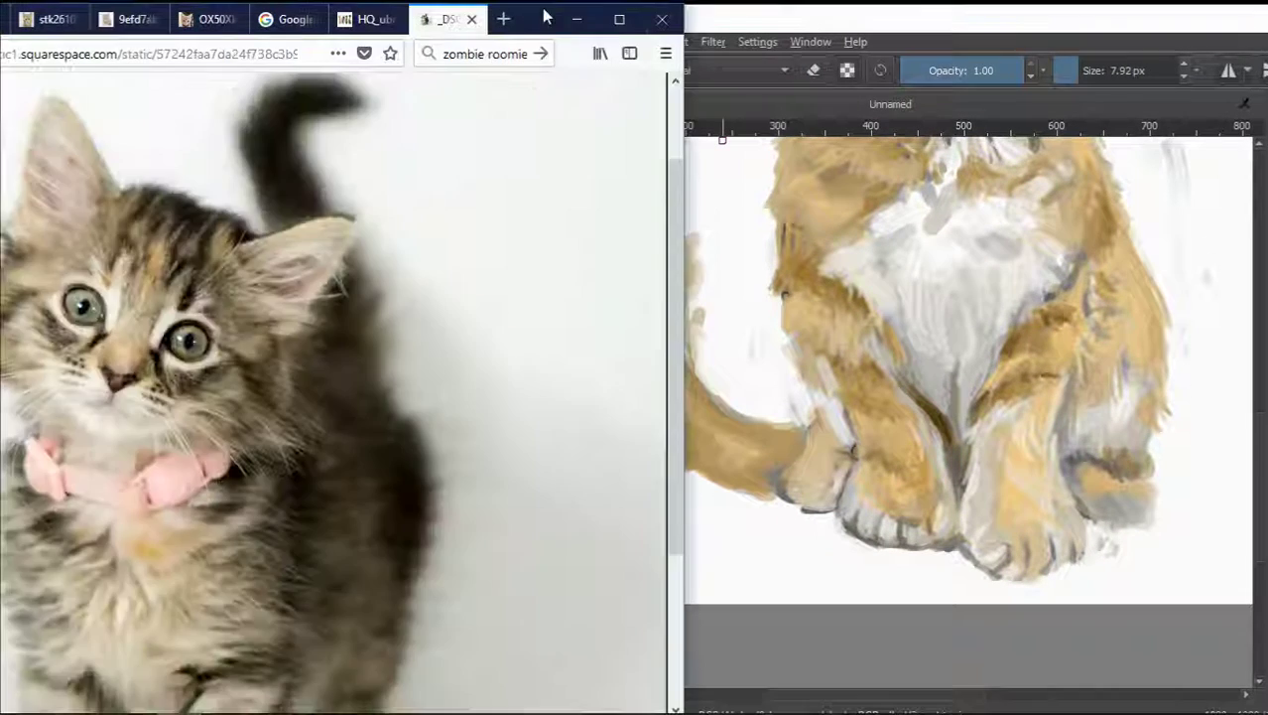
click(369, 18)
drag(992, 33, 921, 38)
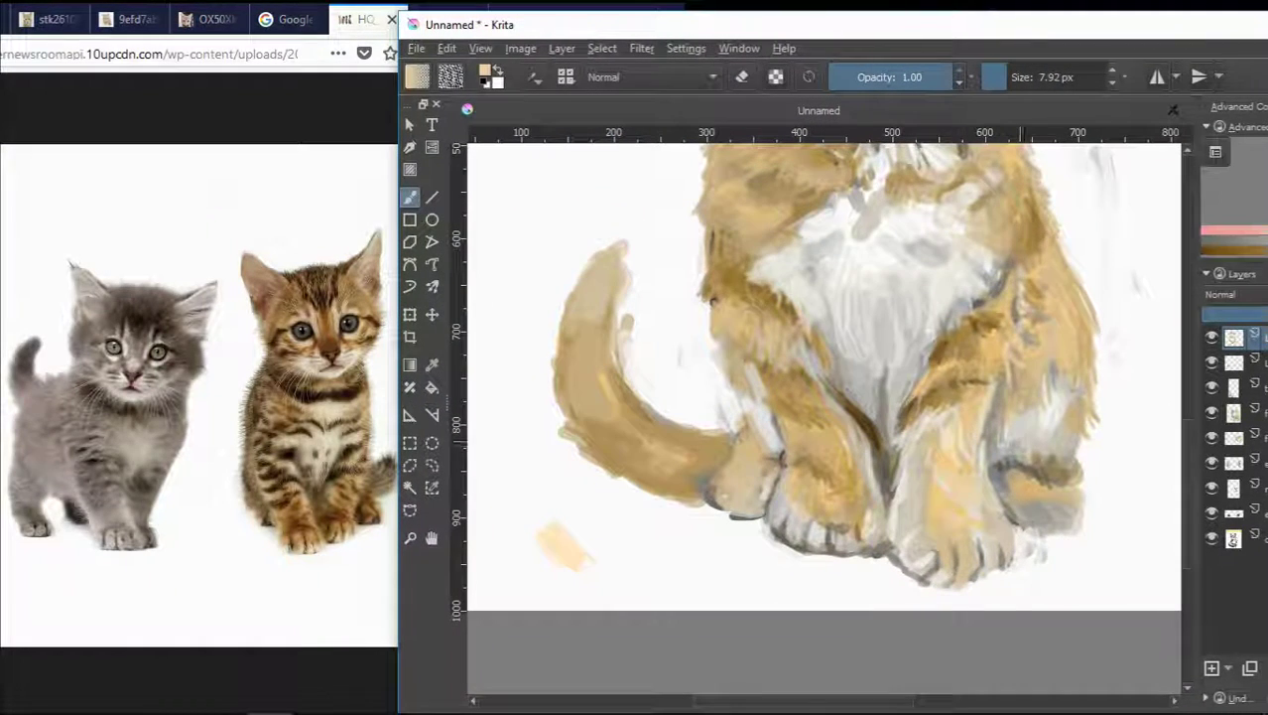
- Undo the last stroke and paint dark stripes across the top of the right hind foot with sampled colours
key(ctrl+z)
ctrl+click(1028, 468)
ctrl+click(1002, 473)
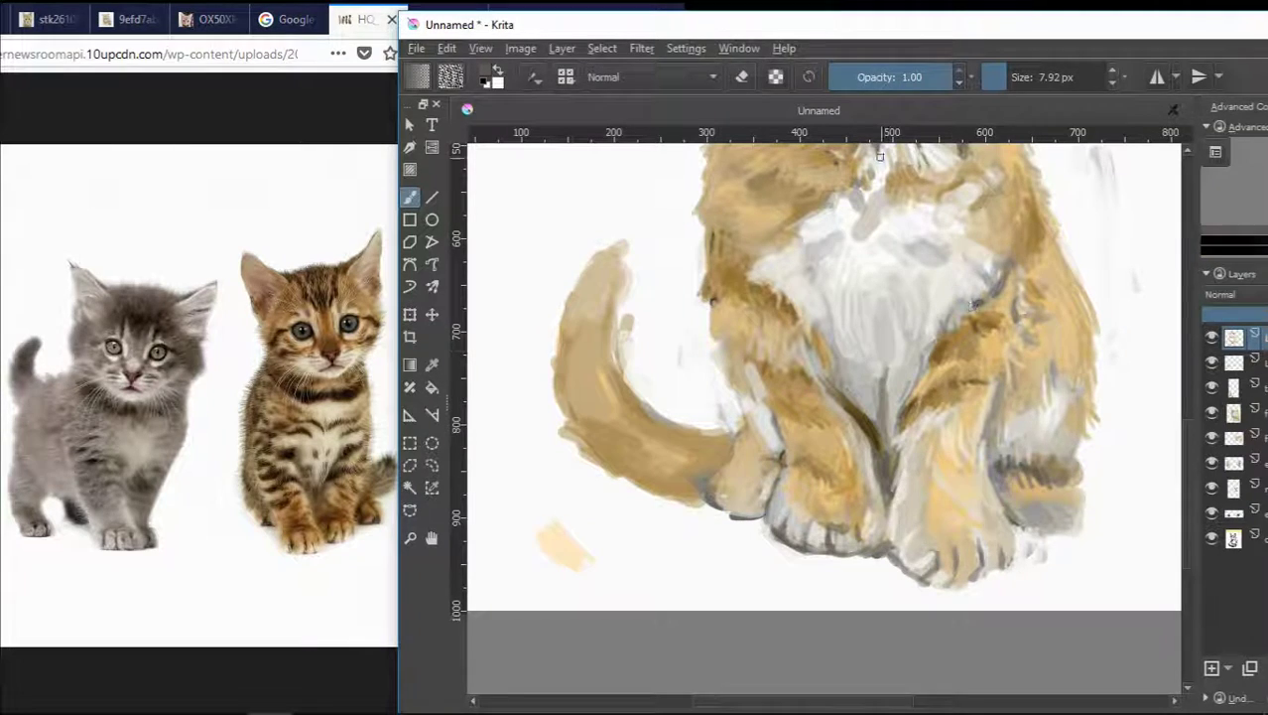
- Shape the right hind paw with light grey fur, orange-brown tufts and a dark outline, keeping the reference photo in view
drag(925, 26, 1014, 31)
ctrl+click(798, 475)
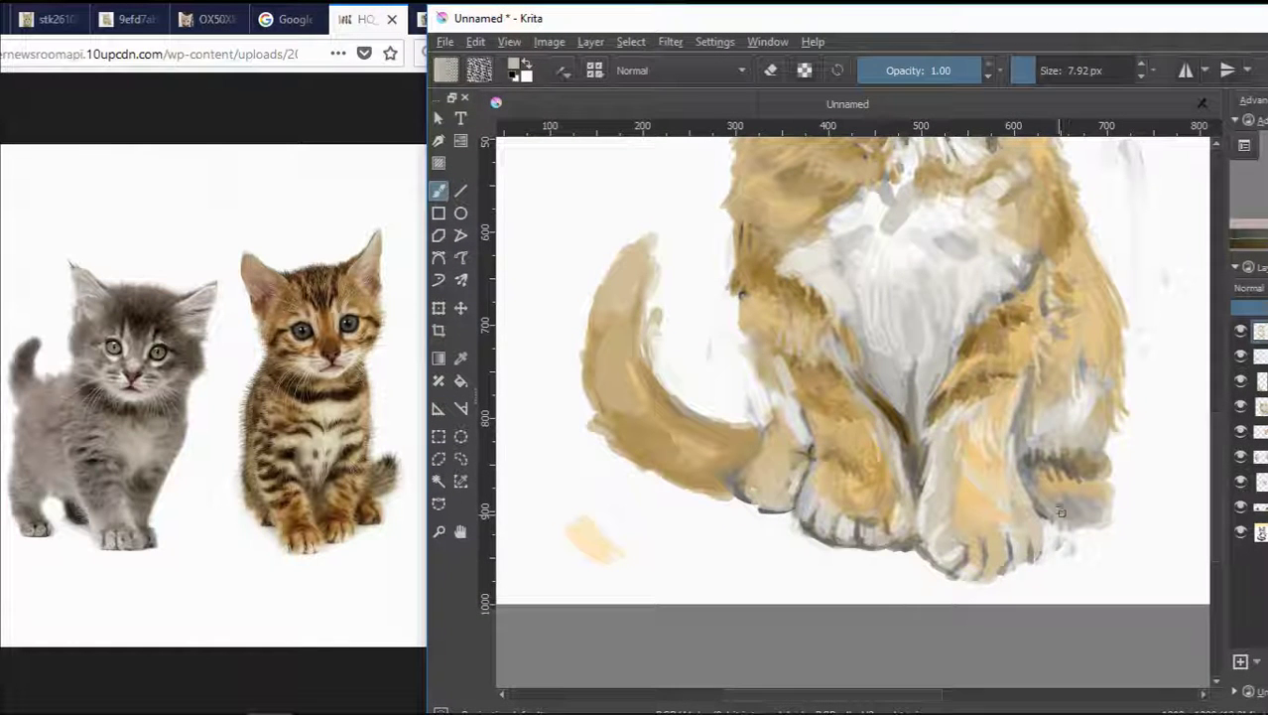
ctrl+click(1072, 462)
mouse_move(1044, 503)
mouse_down()
mouse_move(1065, 530)
mouse_move(1072, 515)
mouse_move(1038, 495)
mouse_move(1064, 518)
mouse_move(1096, 520)
mouse_move(1108, 483)
mouse_up()
mouse_move(1063, 21)
mouse_down()
mouse_move(770, 637)
mouse_move(825, 42)
mouse_up()
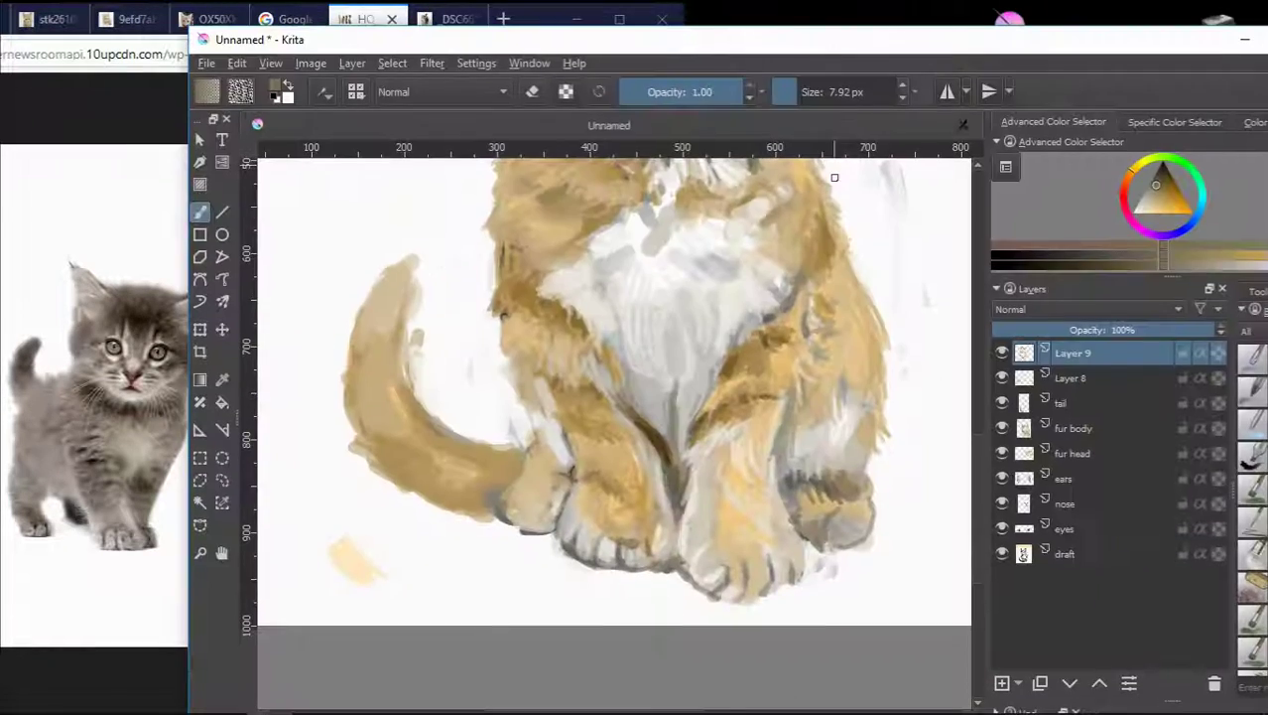
- Paint sampled ochre fur strokes on the right hind leg just above the dark stripes of its paw
ctrl+click(834, 469)
ctrl+click(844, 465)
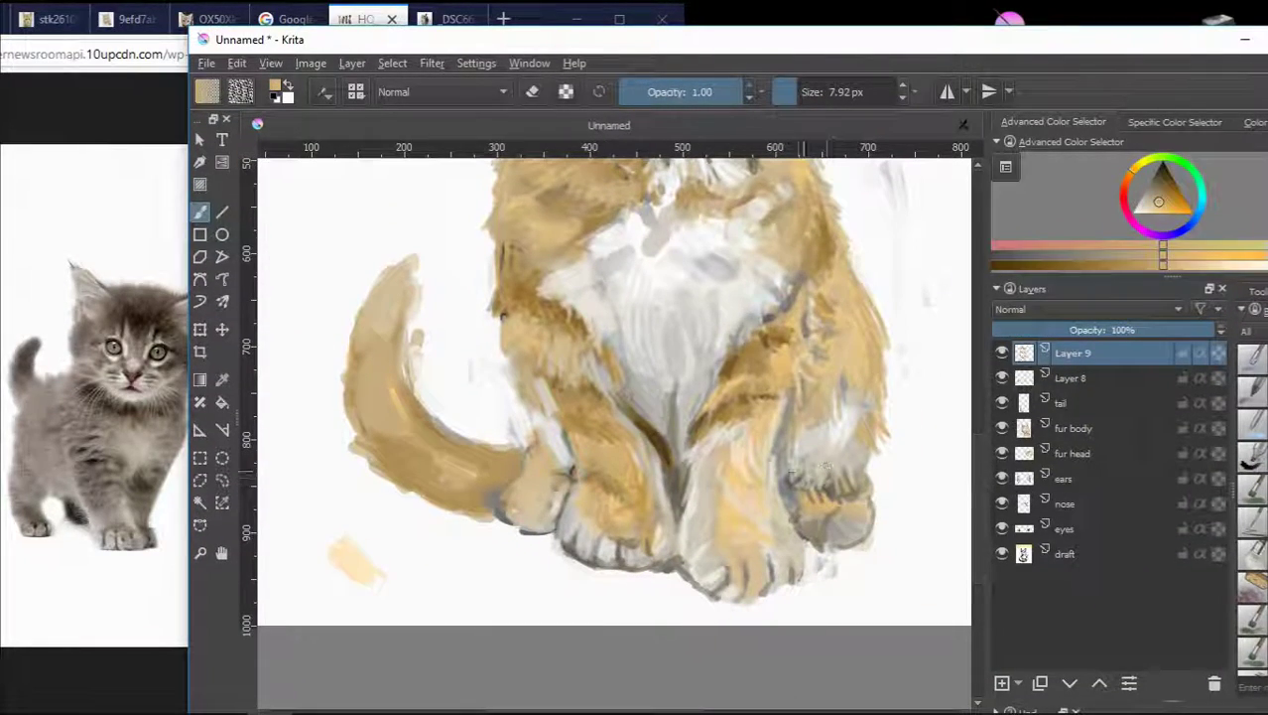
drag(793, 474, 798, 490)
- Bring up the browser's reference photo of the sitting ginger kitten and place the Krita canvas beside it
mouse_move(953, 44)
mouse_down()
mouse_move(1254, 5)
mouse_move(1209, 27)
mouse_up()
scroll(945, 299, down, 2)
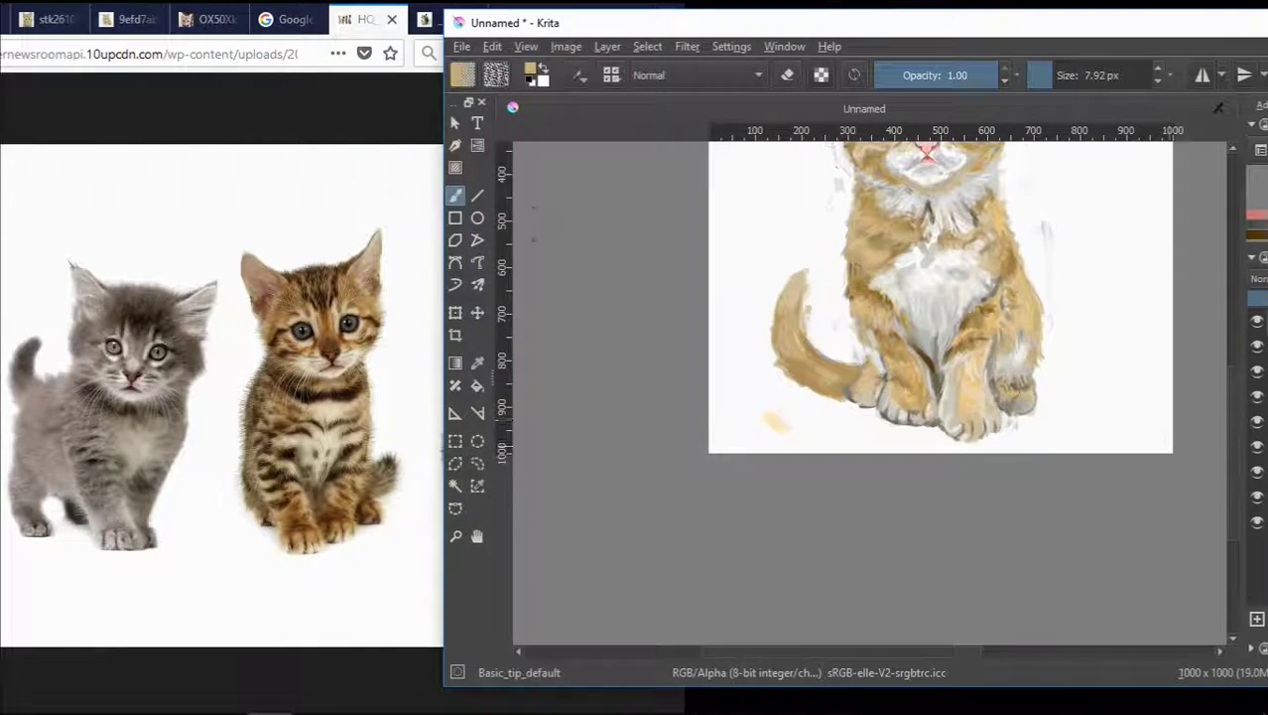
drag(1233, 425, 1233, 387)
scroll(838, 342, down, 3)
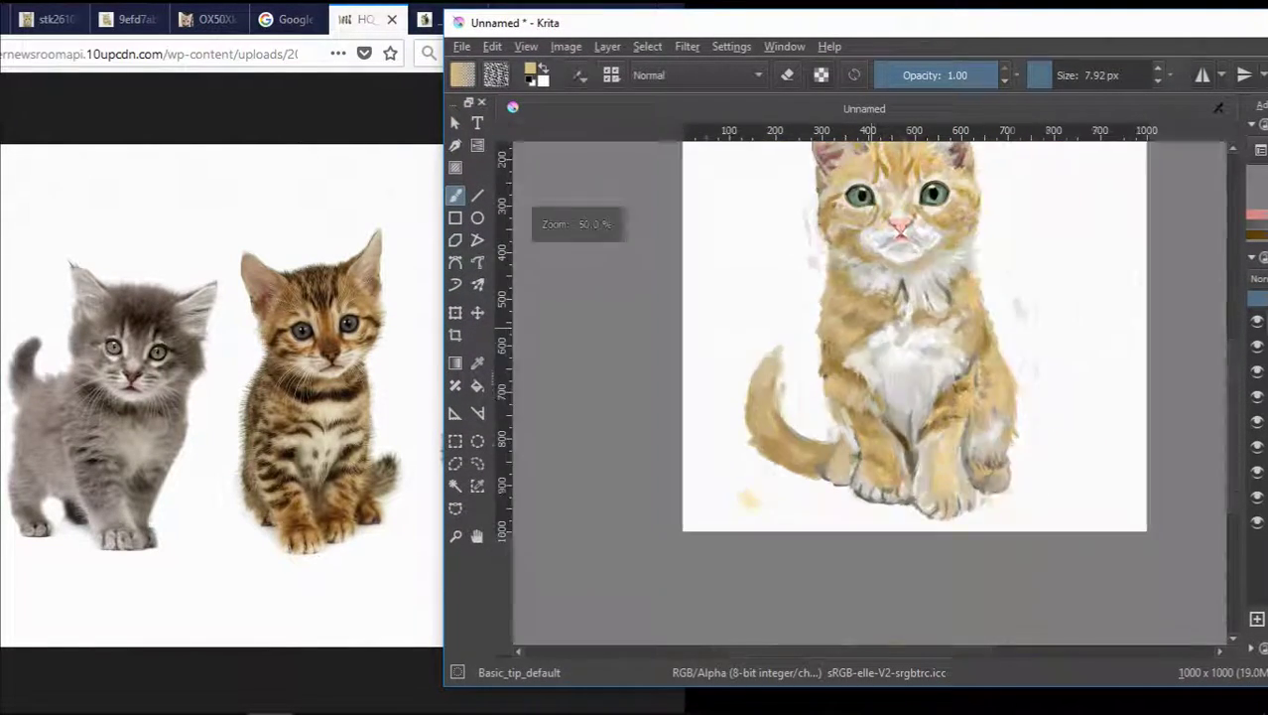
drag(1054, 38, 1064, 36)
scroll(845, 367, up, 2)
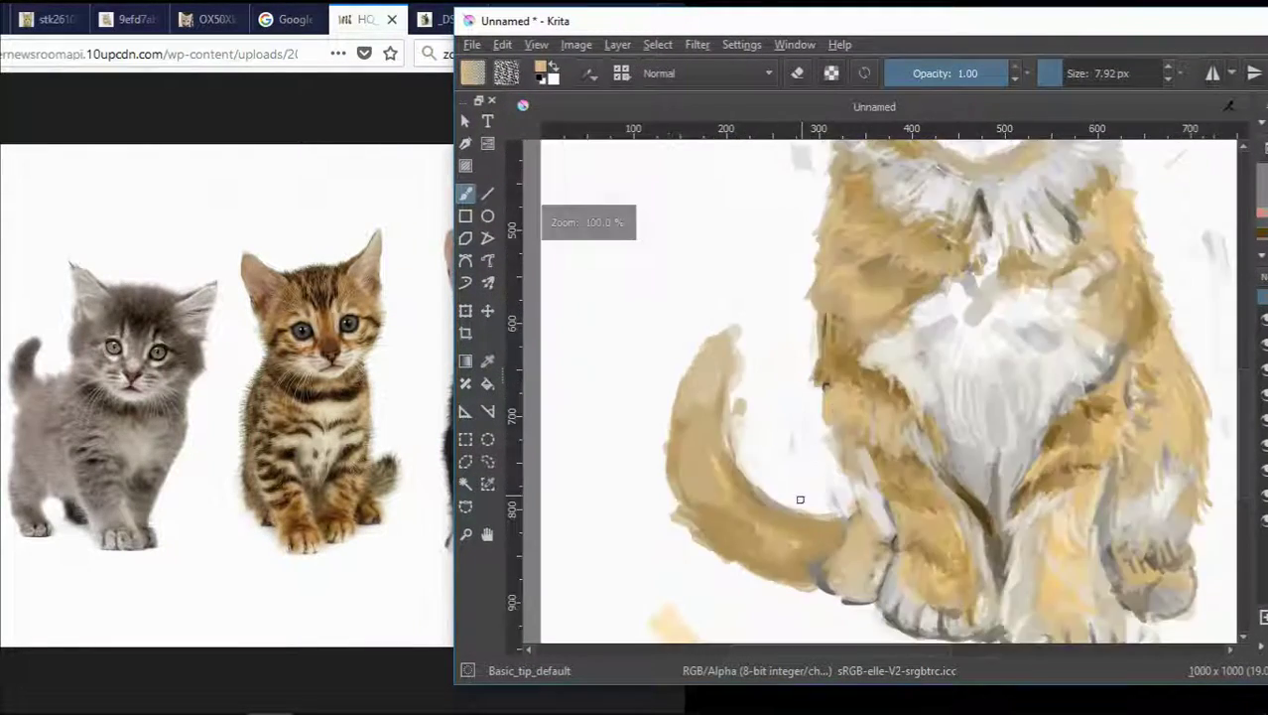
click(198, 19)
click(136, 19)
click(830, 27)
scroll(743, 358, up, 2)
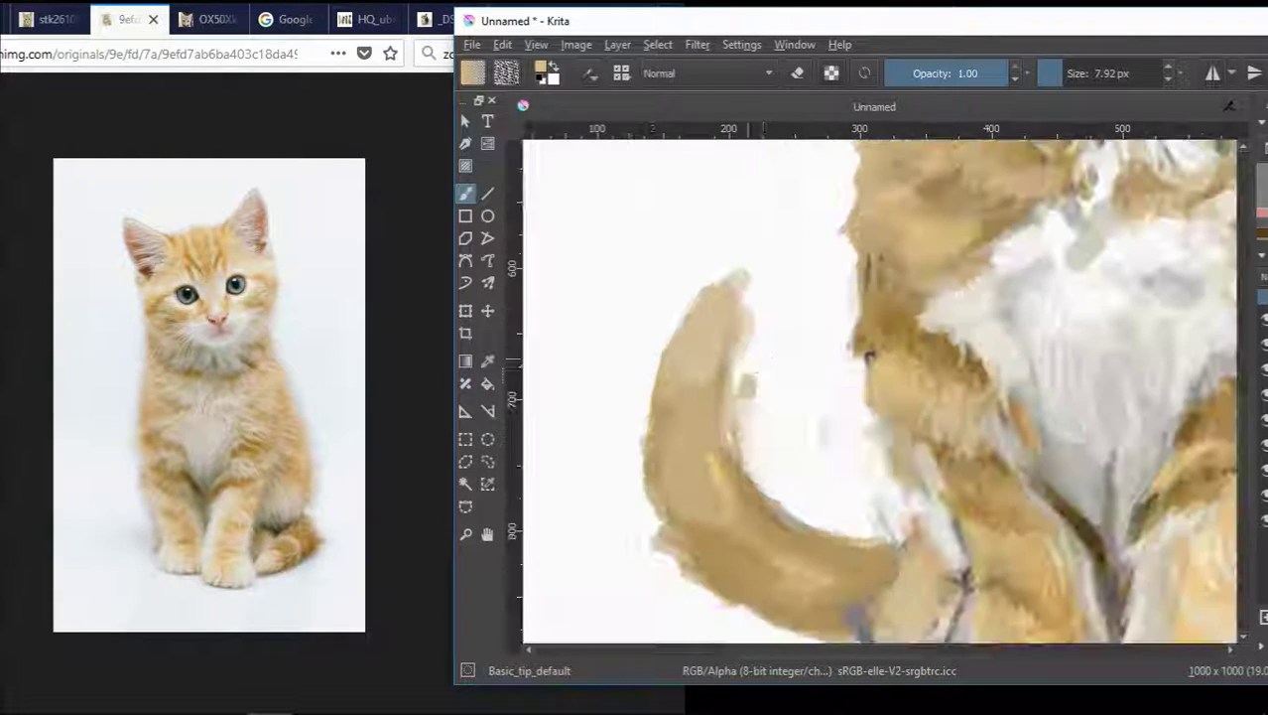
scroll(758, 377, down, 3)
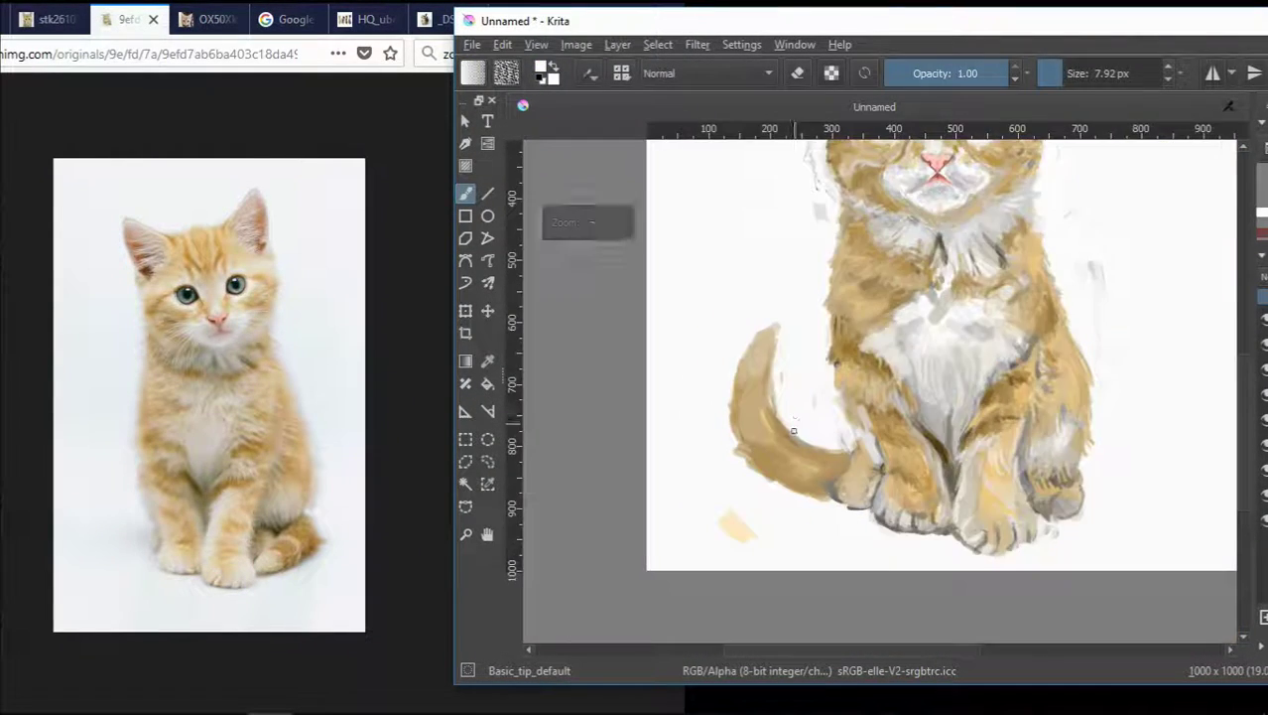
- Shade the right hind paw's inner edge and top stripes with sampled greys and dark brown, keeping the reference photo in view
scroll(872, 481, up, 2)
ctrl+click(921, 558)
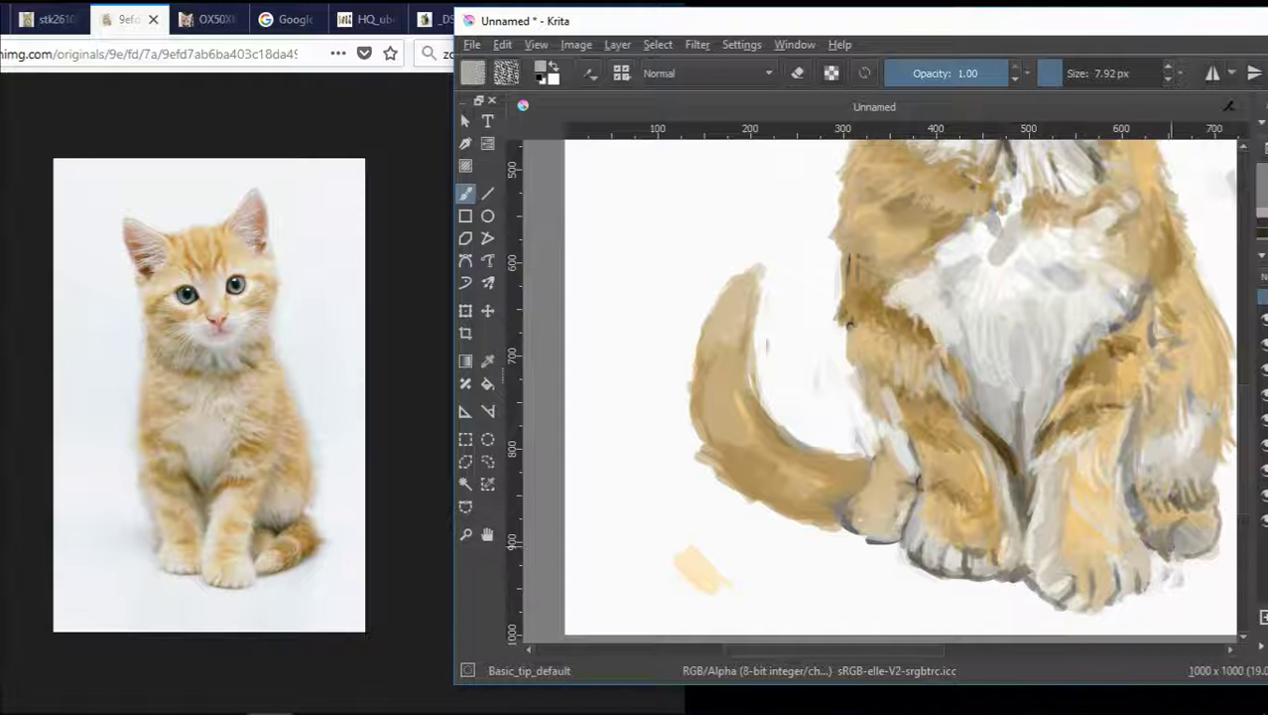
ctrl+click(917, 554)
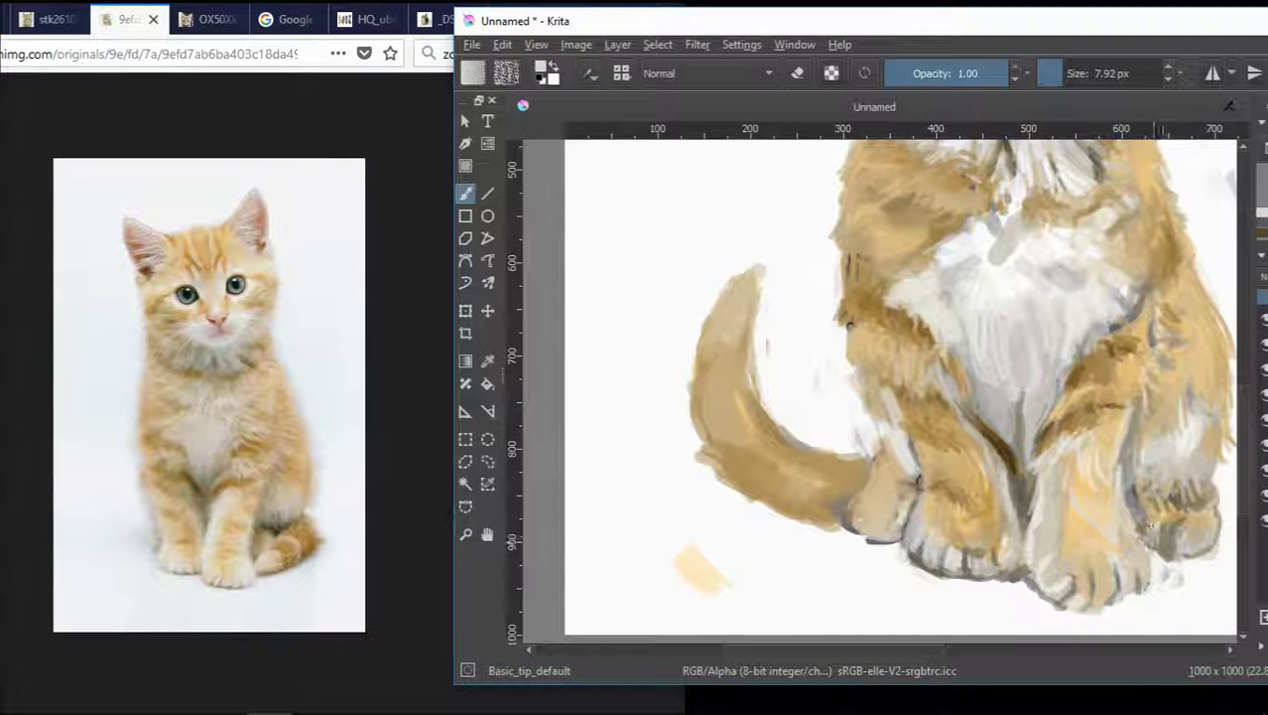
ctrl+click(1167, 517)
drag(1163, 518, 1154, 538)
ctrl+click(1159, 545)
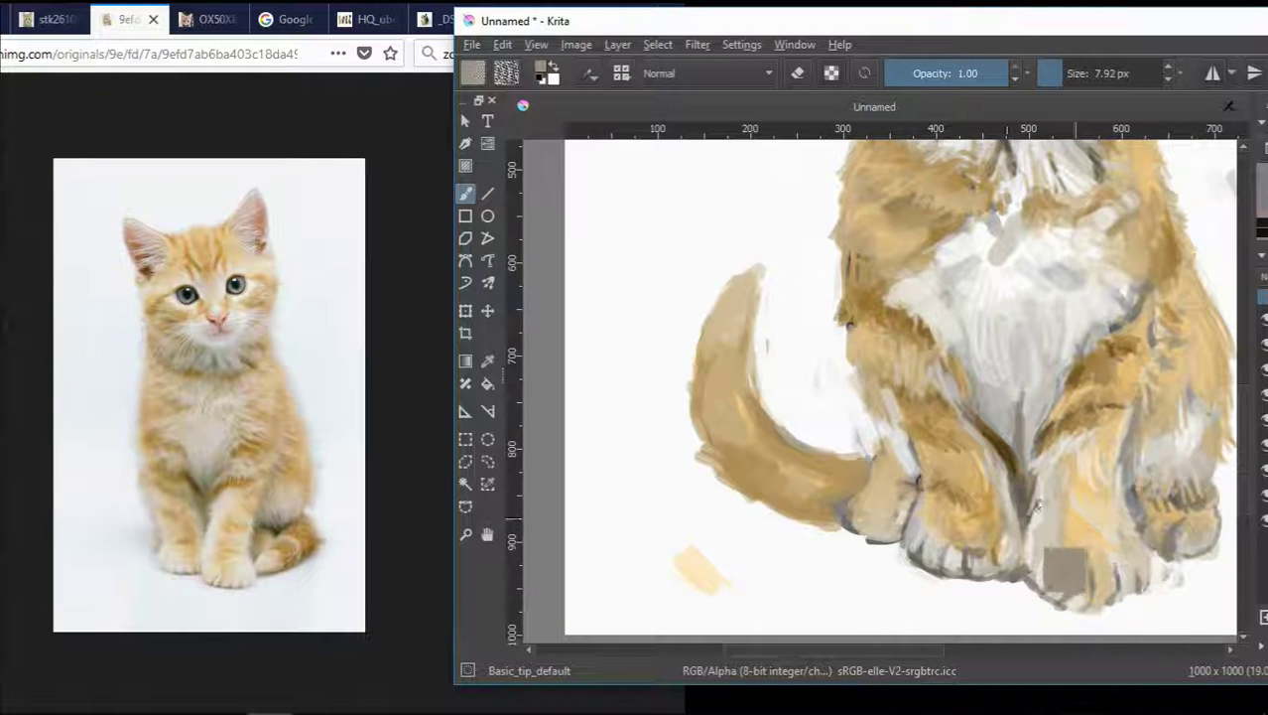
drag(1057, 21, 870, 24)
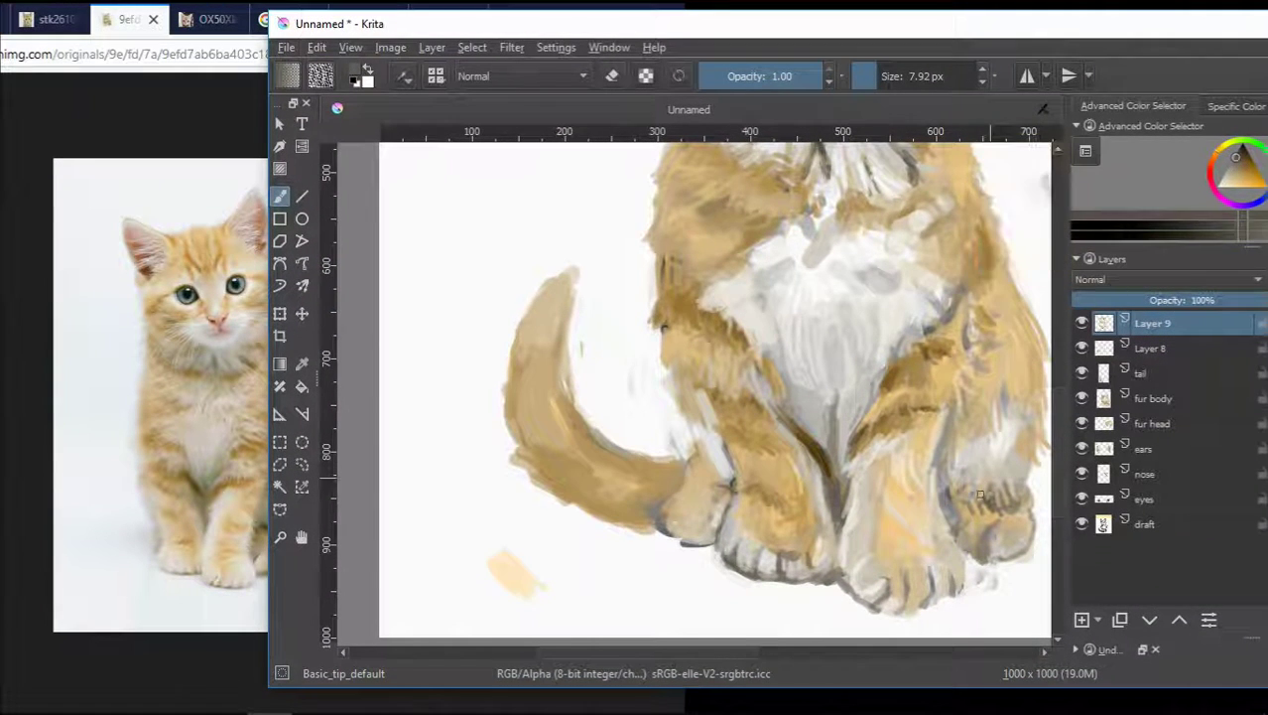
drag(982, 22, 1011, 28)
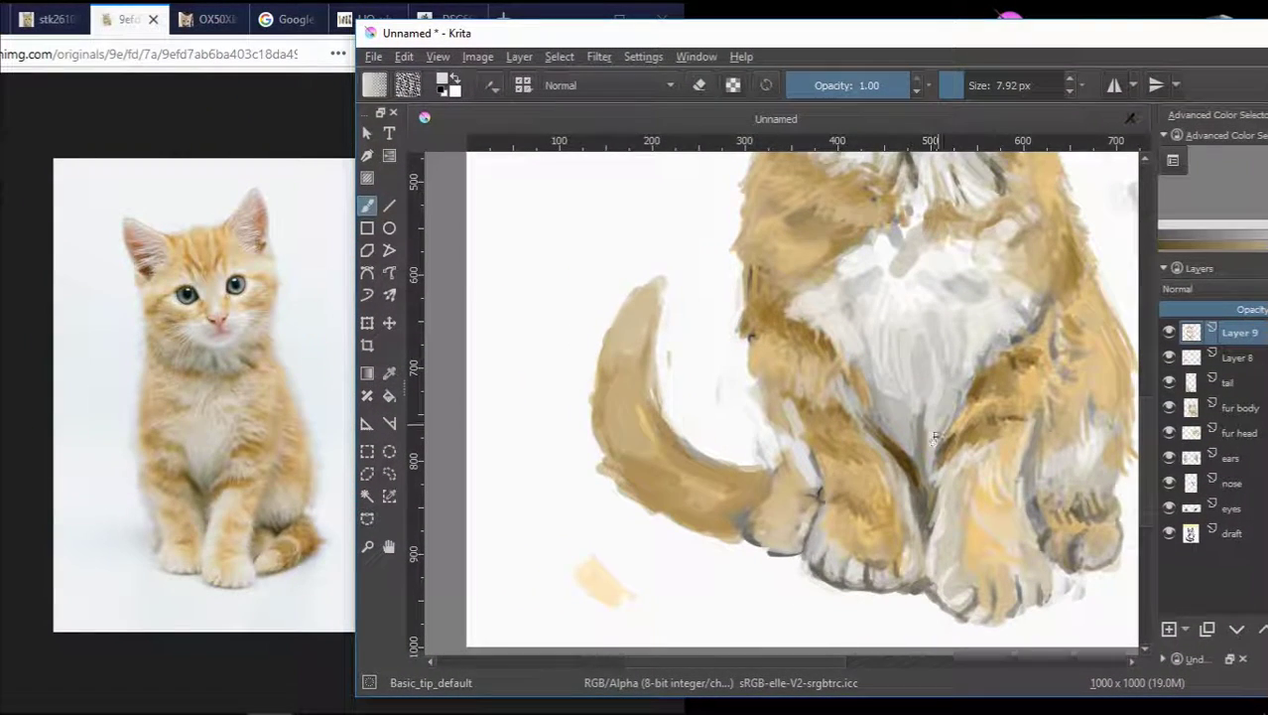
- Paint sampled ochre and tan fur over the left hind paw and define its toes with grey-brown
key(minus)
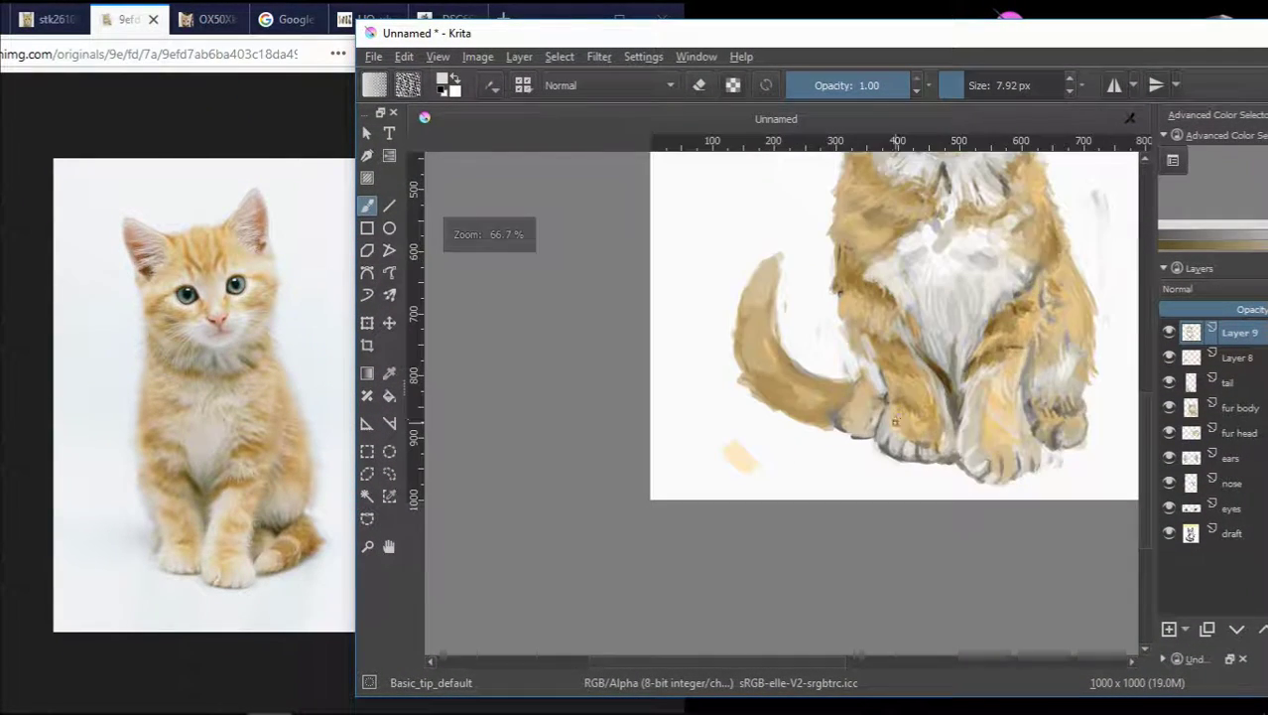
key(plus)
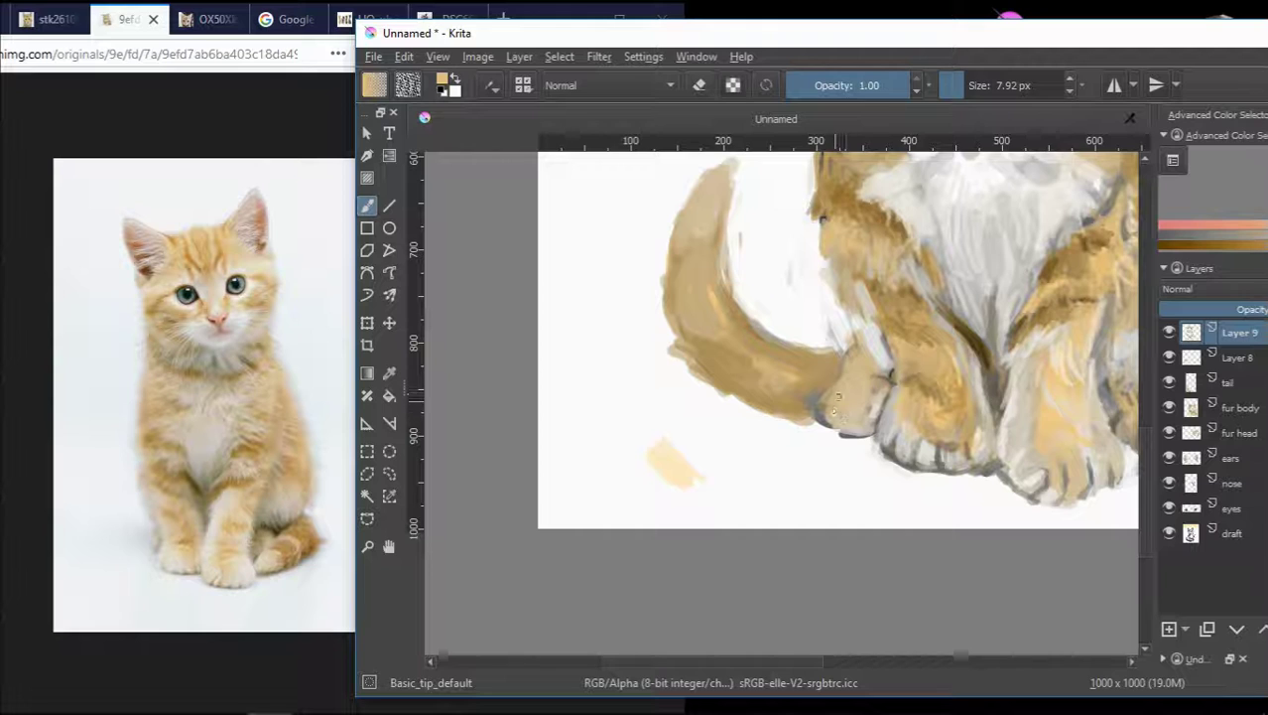
ctrl+click(822, 407)
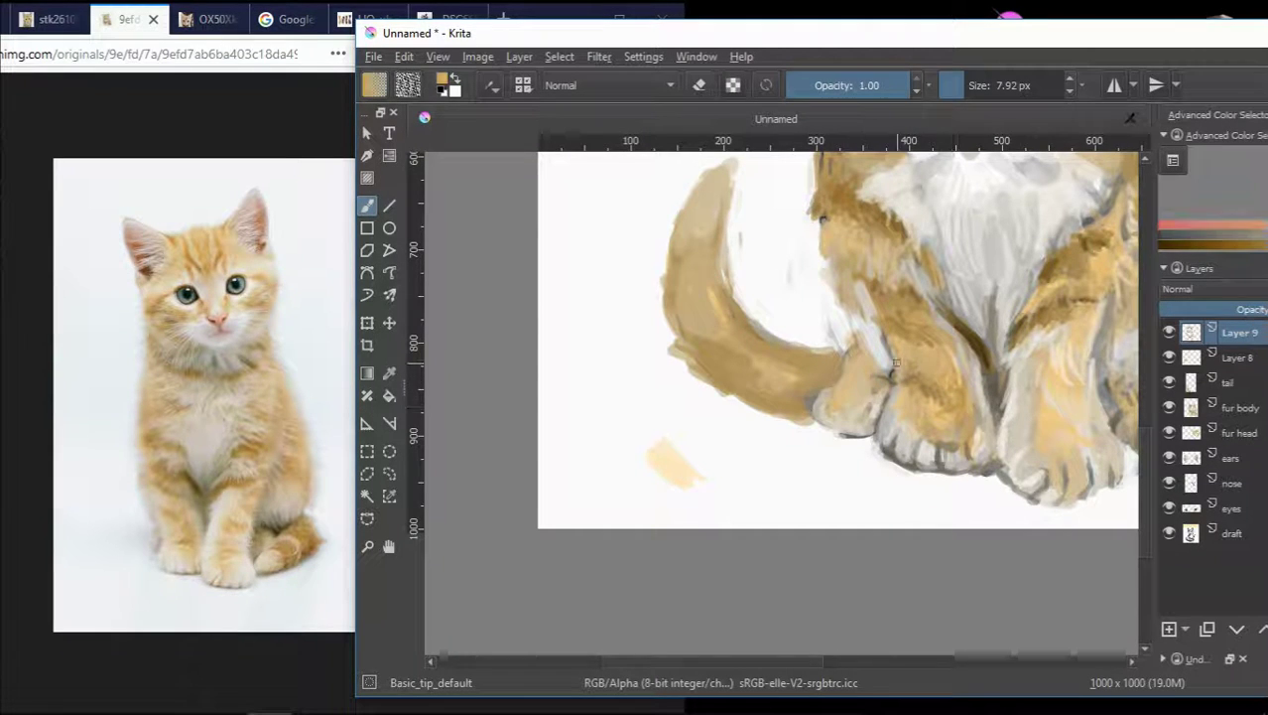
ctrl+click(857, 327)
drag(859, 332, 877, 377)
ctrl+click(860, 349)
ctrl+click(844, 427)
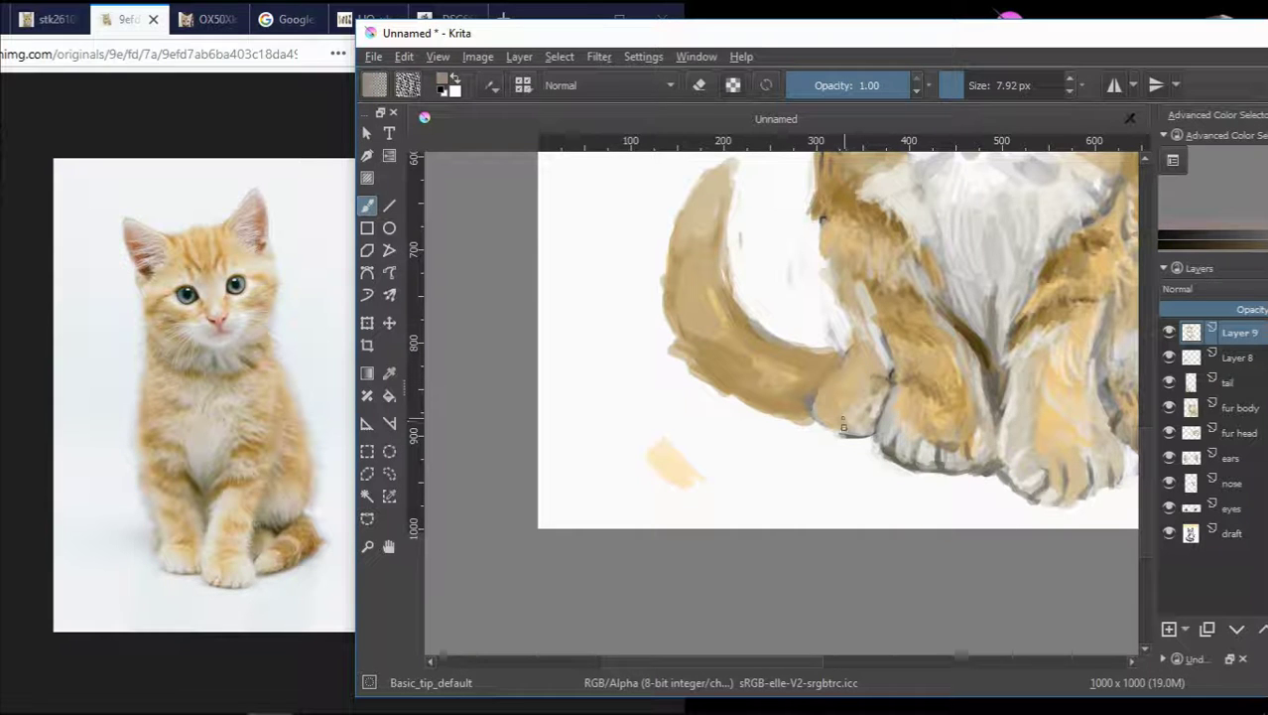
ctrl+click(811, 404)
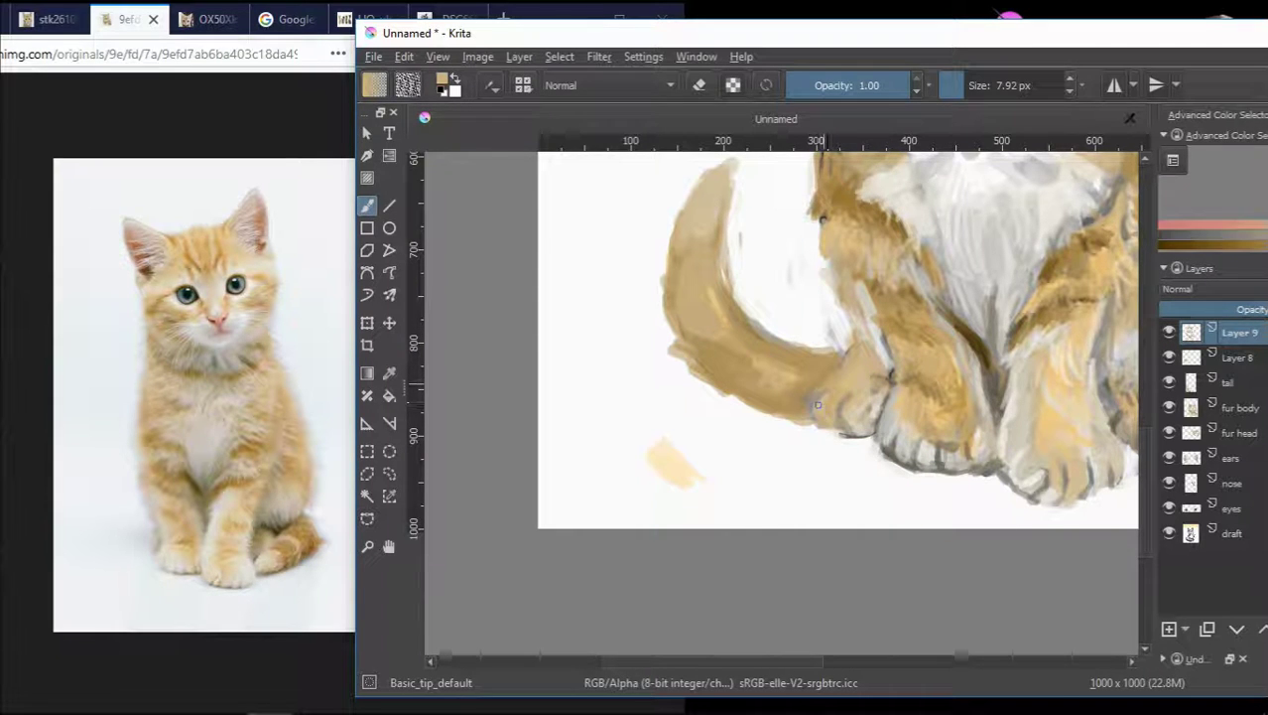
ctrl+click(873, 357)
- Blend the base of the tail into the left hind paw with sampled tan and brown strokes
scroll(878, 347, down, 1)
scroll(903, 334, up, 1)
scroll(905, 331, down, 3)
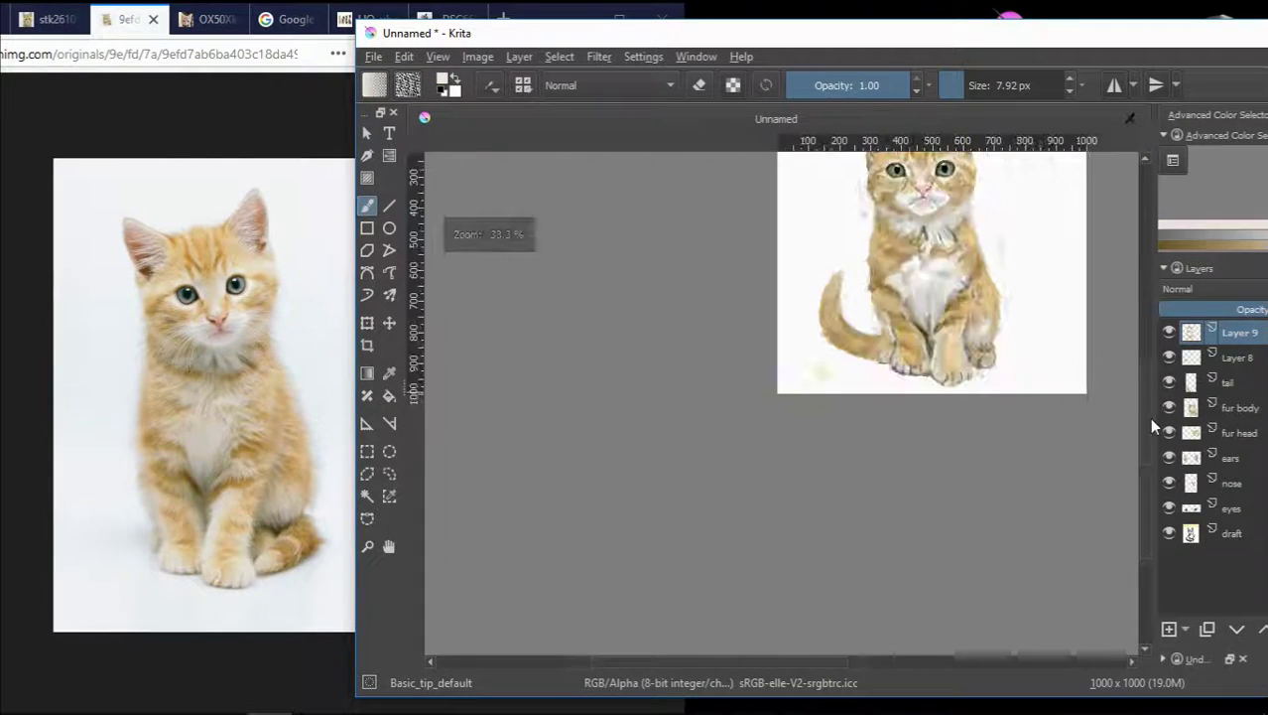
scroll(1149, 425, up, 2)
scroll(1049, 390, up, 2)
scroll(710, 566, up, 1)
ctrl+click(772, 564)
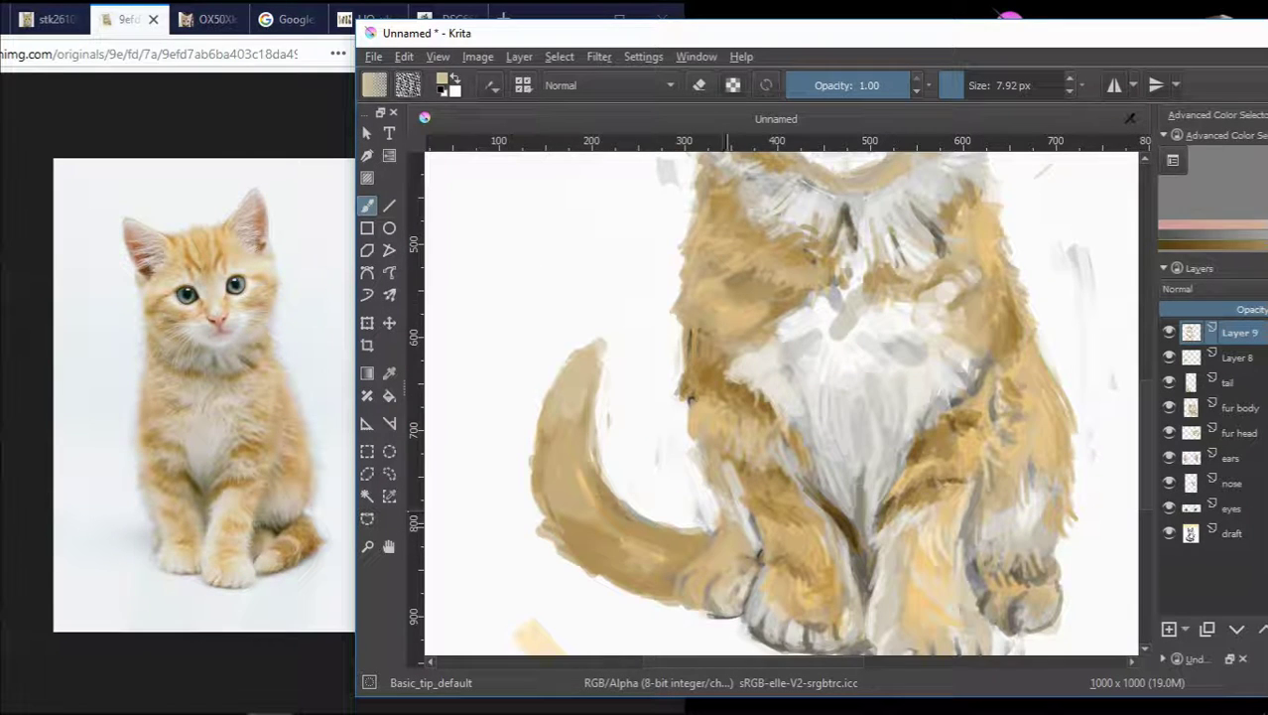
ctrl+click(721, 546)
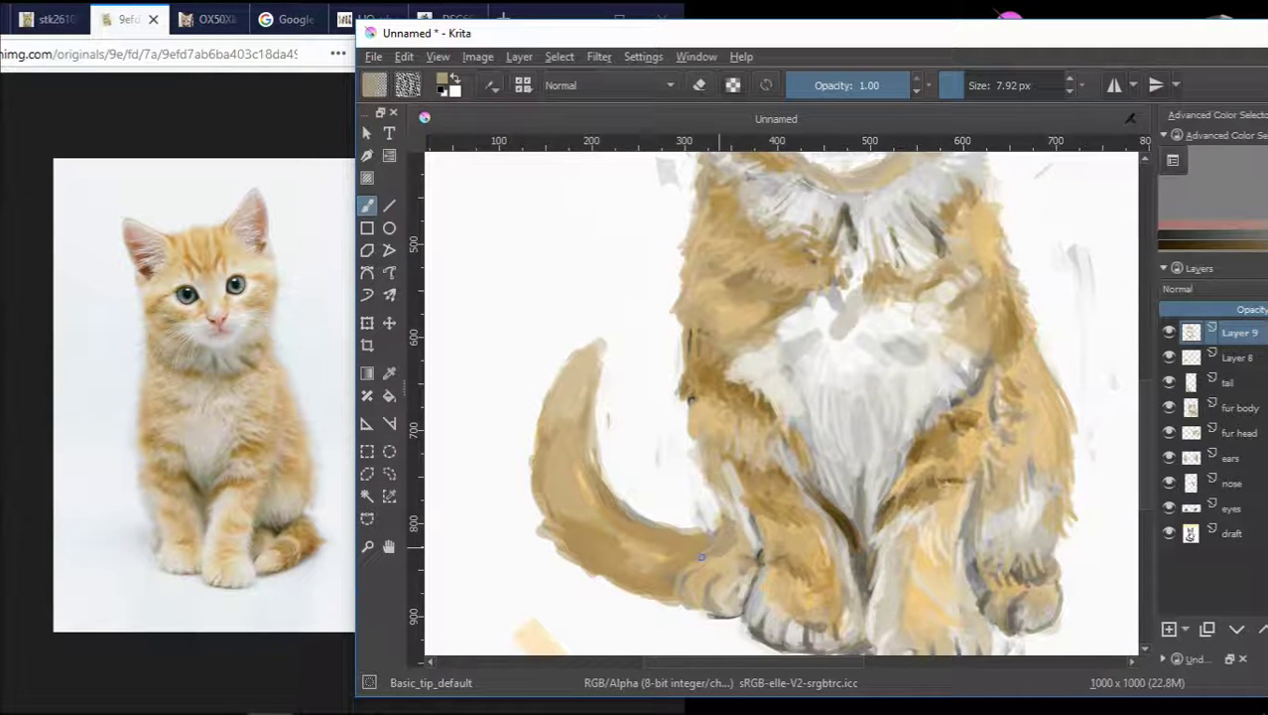
ctrl+click(691, 549)
scroll(714, 556, down, 2)
scroll(724, 566, up, 2)
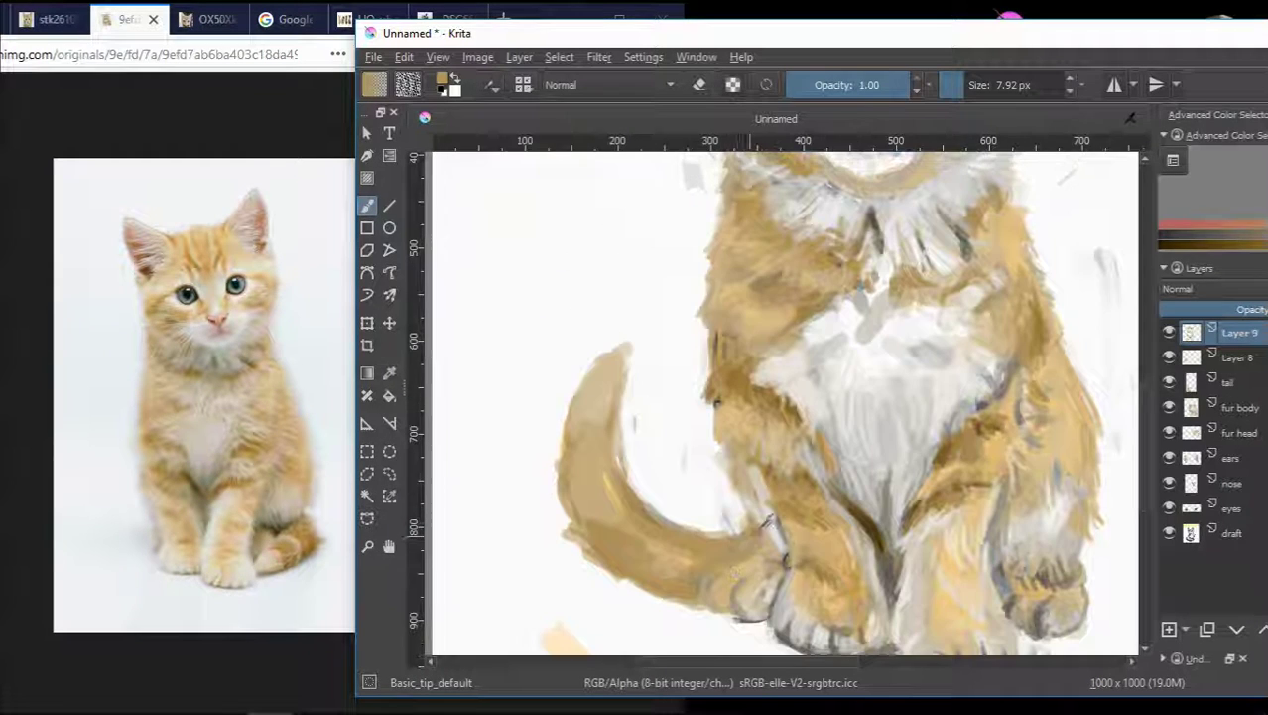
- Refine the fur above the left hind paw and along the left front leg's outer edge with sampled dark and ochre colours
ctrl+click(740, 568)
drag(764, 516, 758, 527)
ctrl+click(781, 514)
mouse_move(724, 449)
mouse_down()
mouse_move(730, 494)
mouse_move(725, 472)
mouse_up()
ctrl+click(742, 473)
ctrl+click(731, 462)
ctrl+click(716, 432)
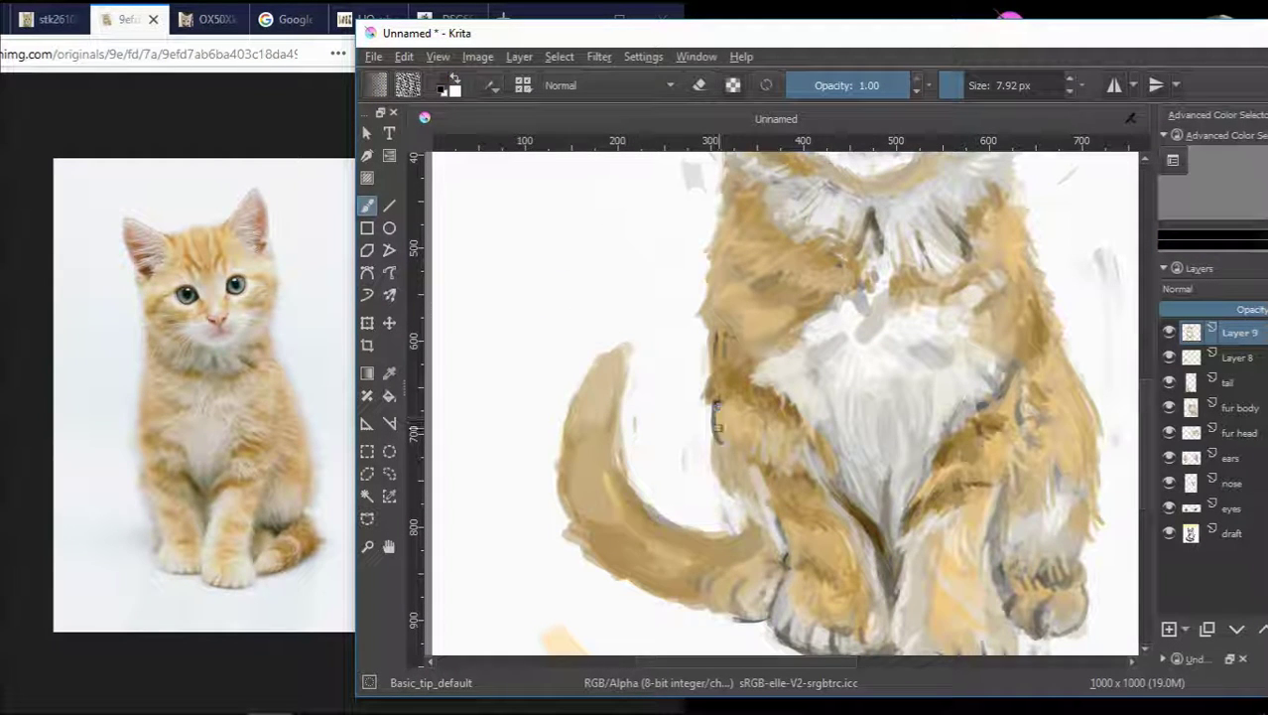
ctrl+click(715, 422)
- Paint a band of darker brown fur strokes across the middle of the tail
scroll(715, 427, down, 2)
scroll(694, 476, up, 1)
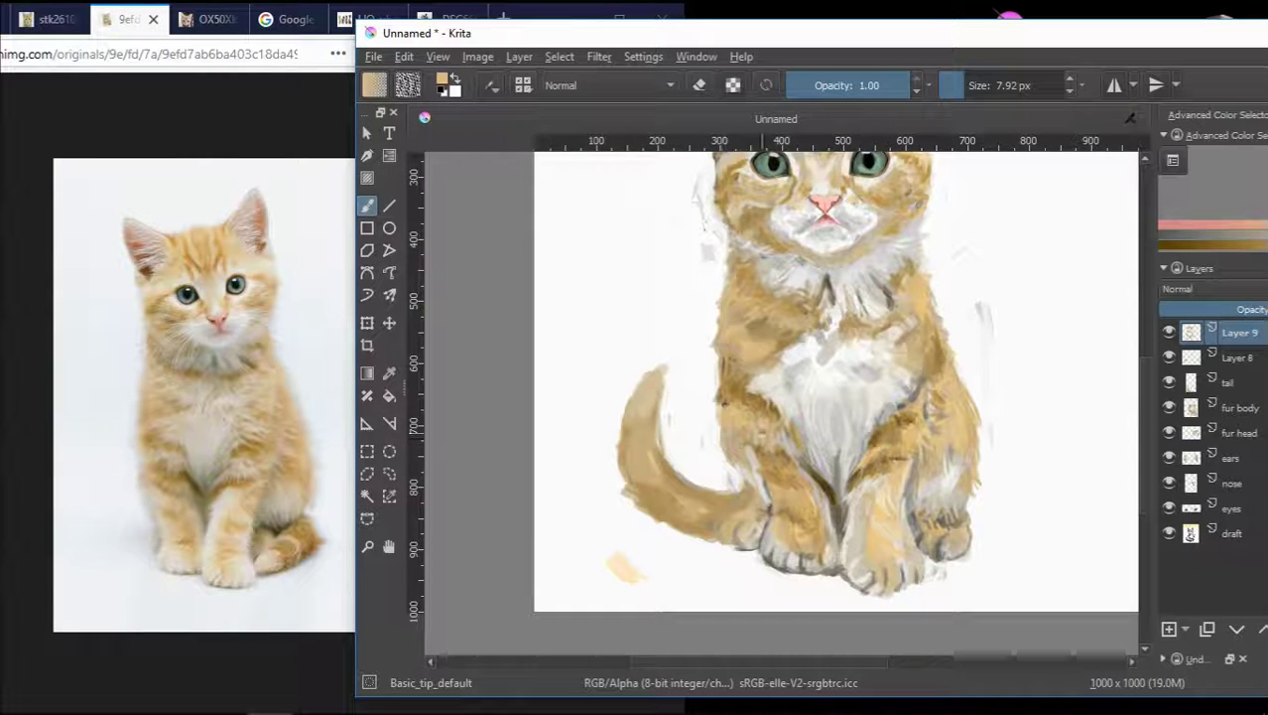
scroll(730, 506, up, 2)
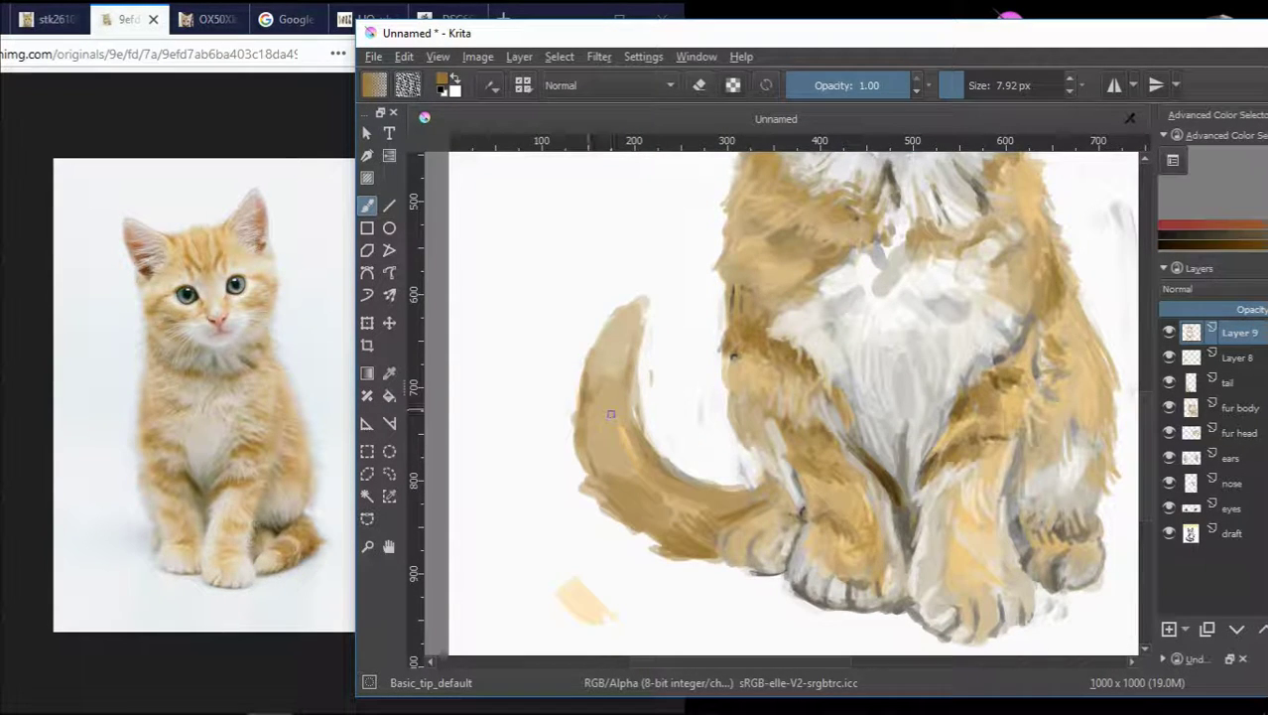
drag(576, 359, 588, 466)
drag(626, 377, 637, 437)
ctrl+click(628, 448)
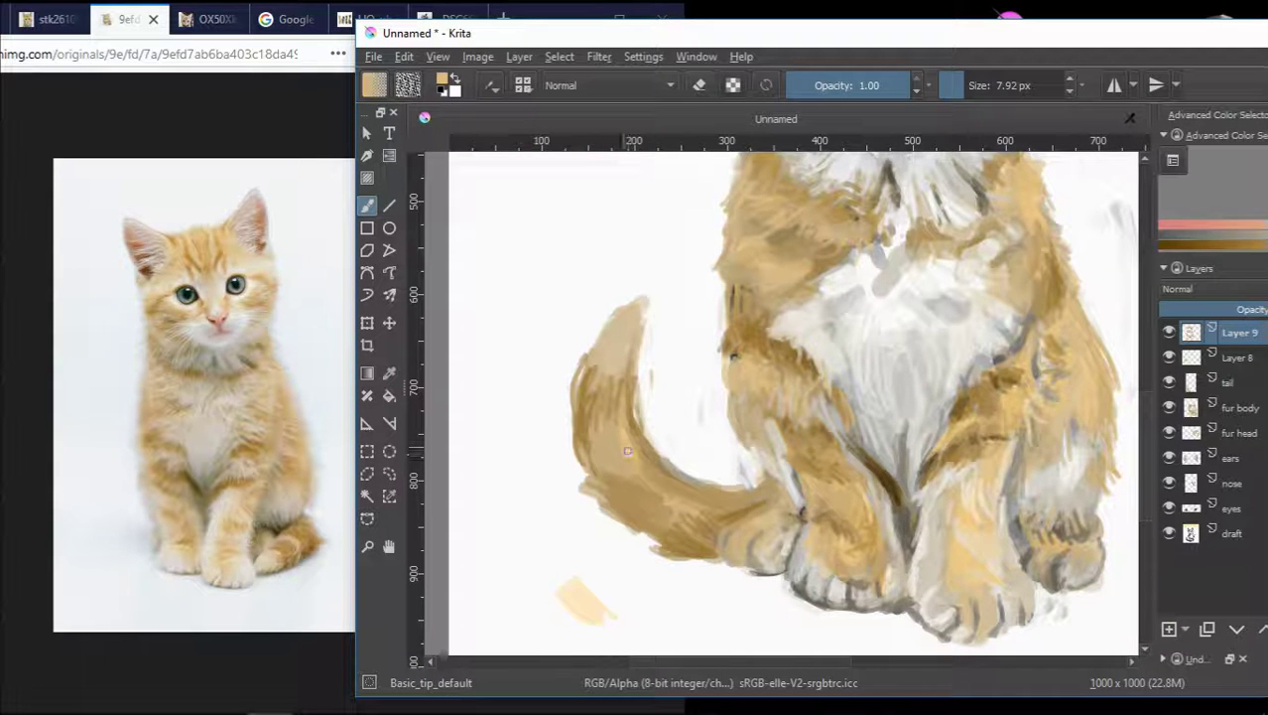
- Paint light grey-white fur strokes on the tail tip with colours sampled from the painting
ctrl+click(868, 383)
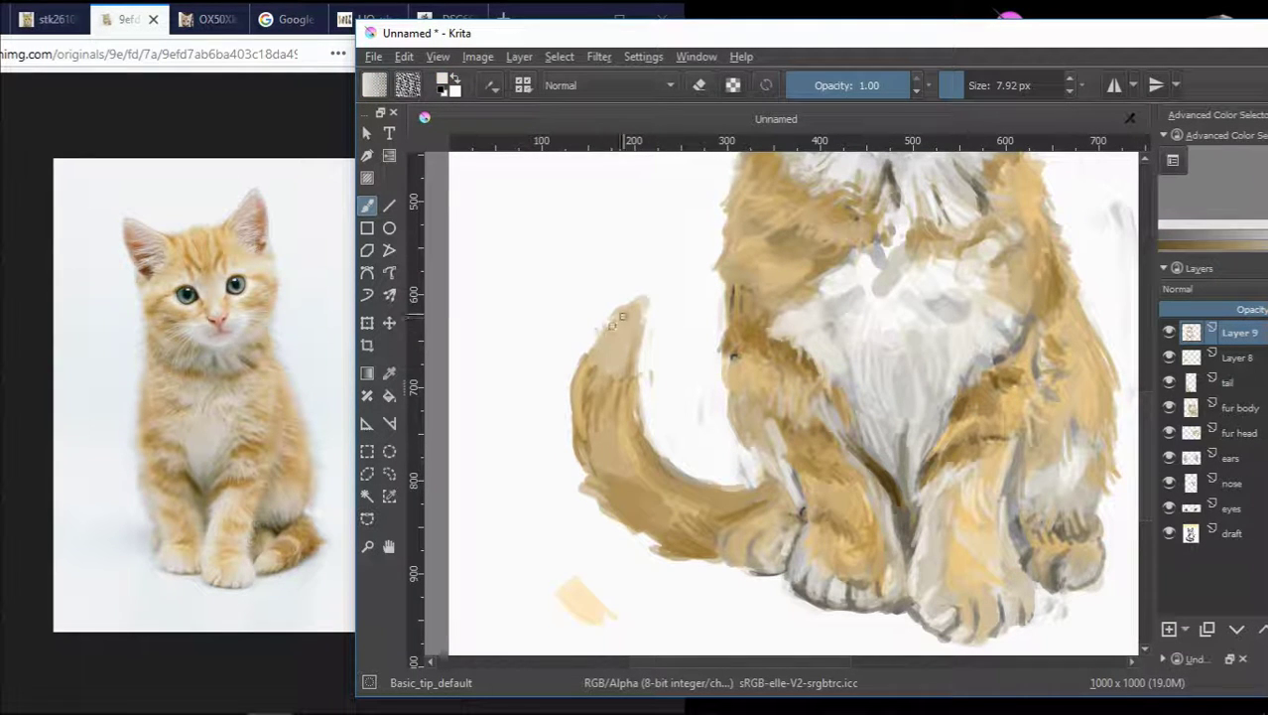
drag(623, 315, 605, 387)
ctrl+click(644, 301)
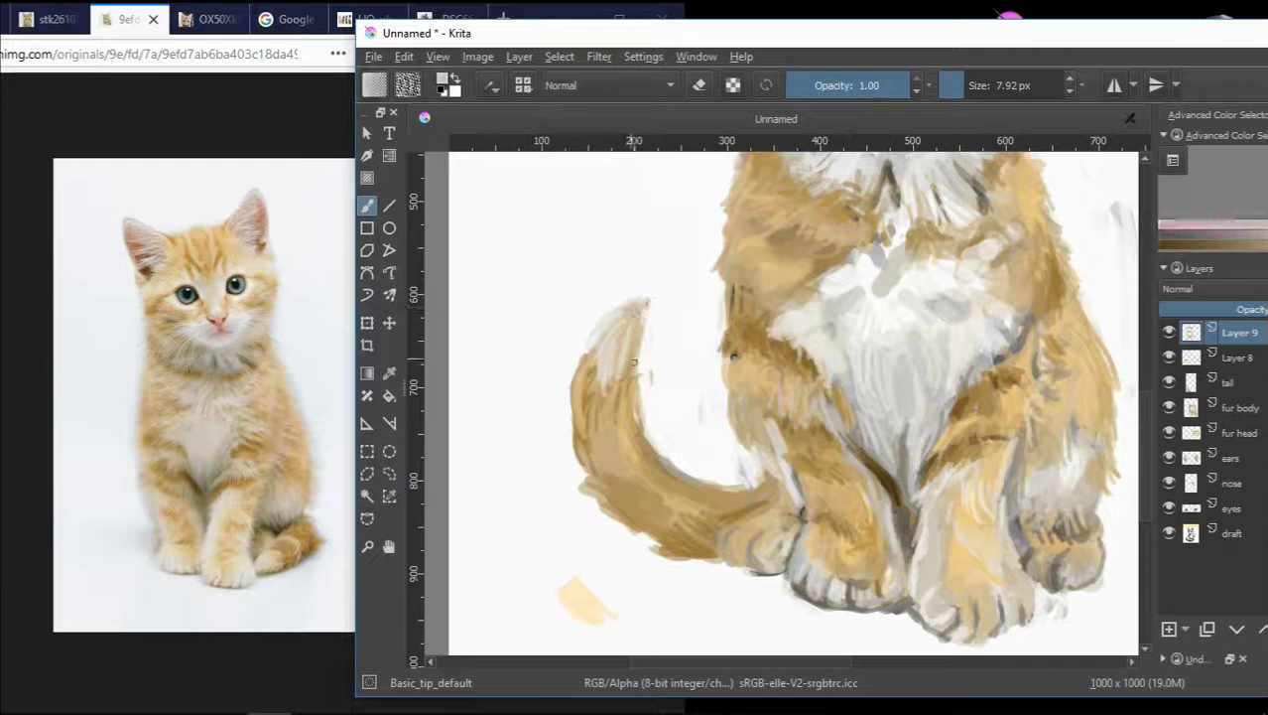
drag(646, 300, 633, 362)
- Add tan fur tufts along the outer edge of the tail's curve
scroll(584, 441, down, 1)
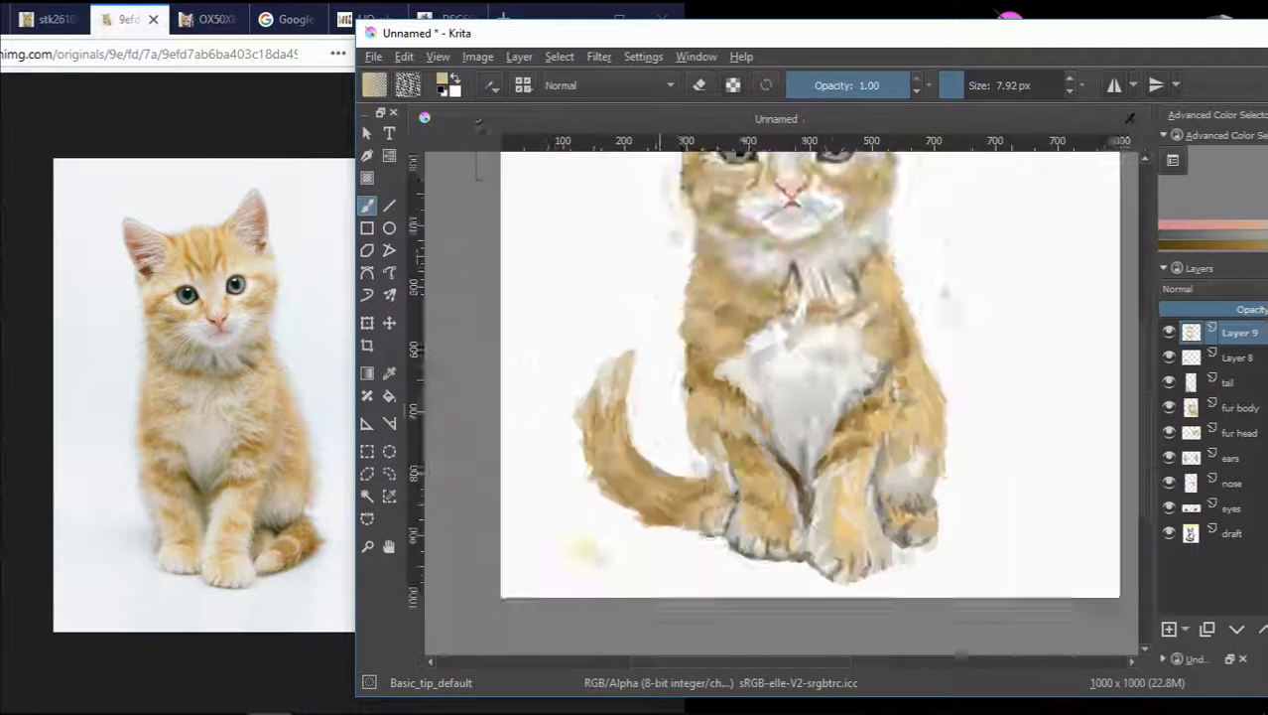
drag(585, 447, 597, 415)
scroll(633, 460, up, 1)
ctrl+click(625, 458)
- Deepen the shadow between the front legs and along the tail's underside with dark brown strokes
ctrl+click(943, 484)
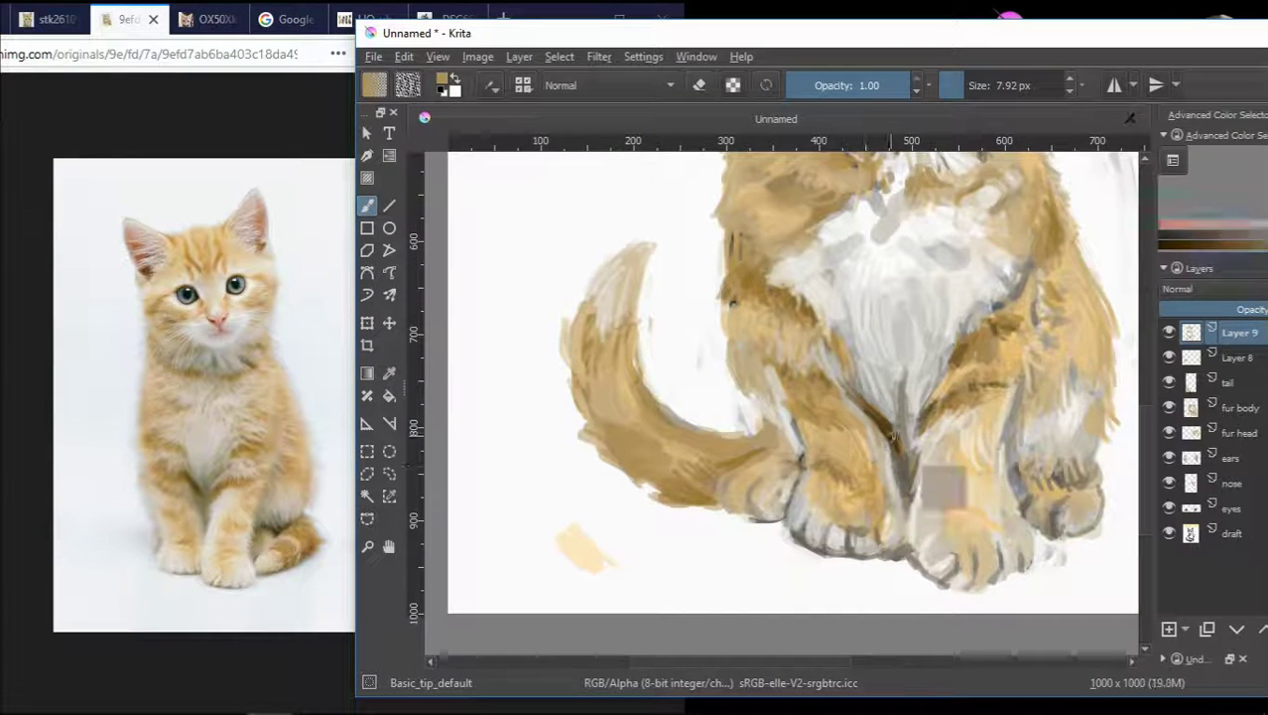
ctrl+click(950, 478)
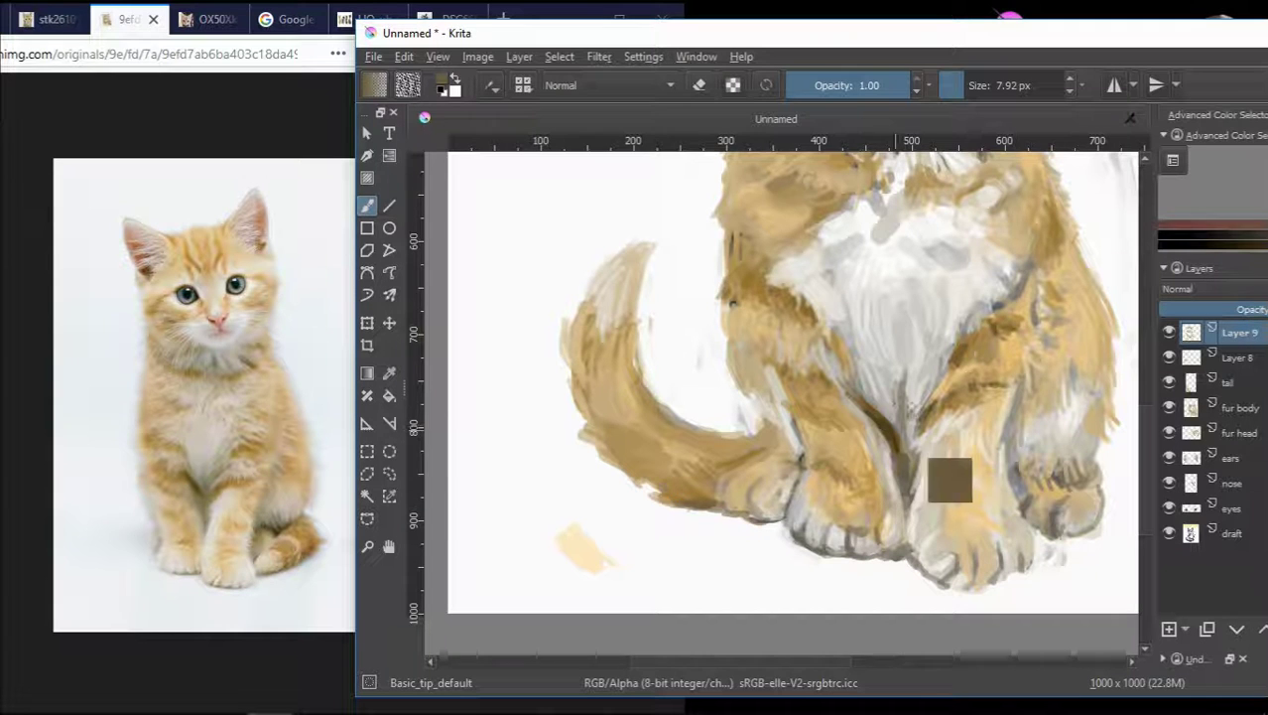
ctrl+click(959, 487)
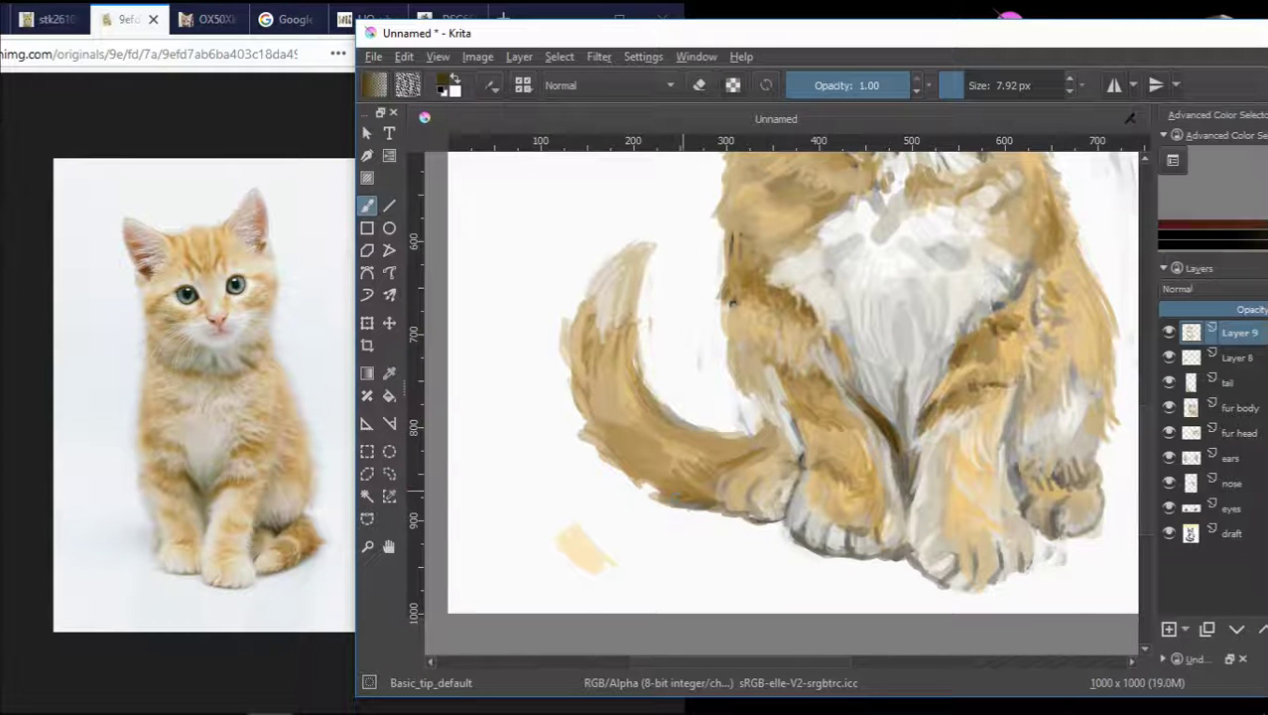
ctrl+click(840, 469)
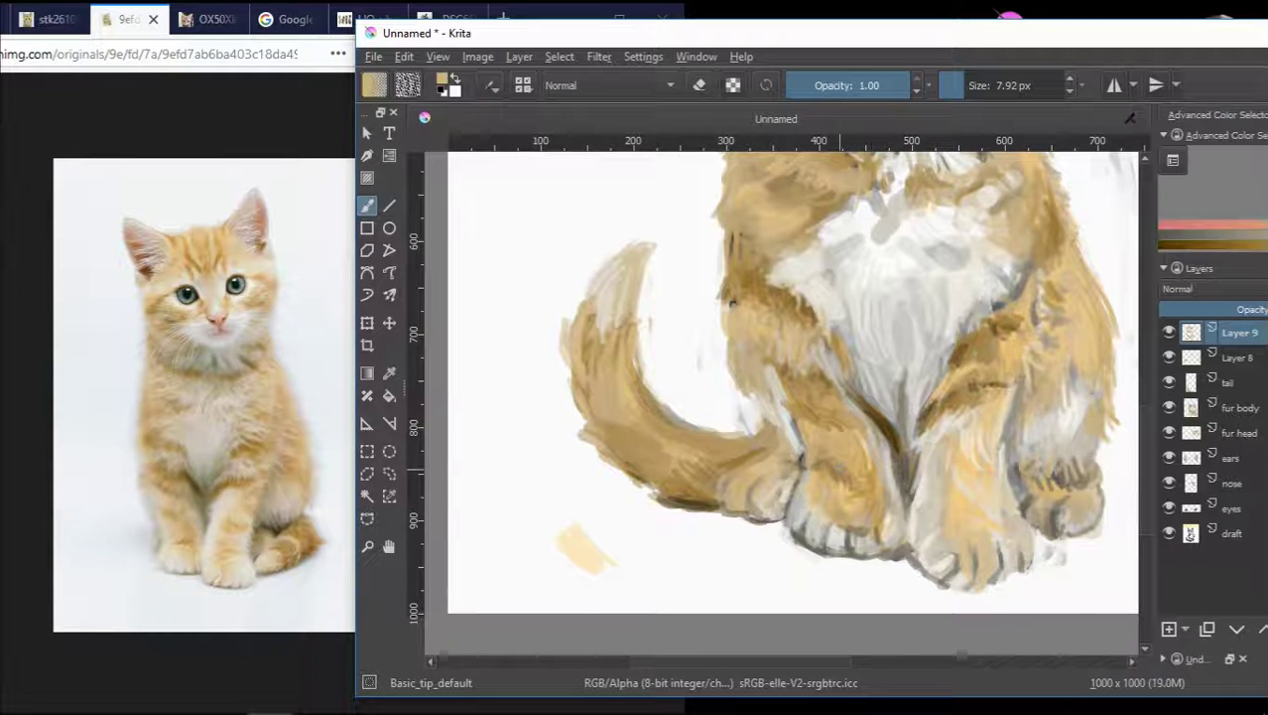
- Refine the tail's curve with sampled ochre fur and add cream highlights to the fur along the body's sides
drag(1148, 458, 1147, 432)
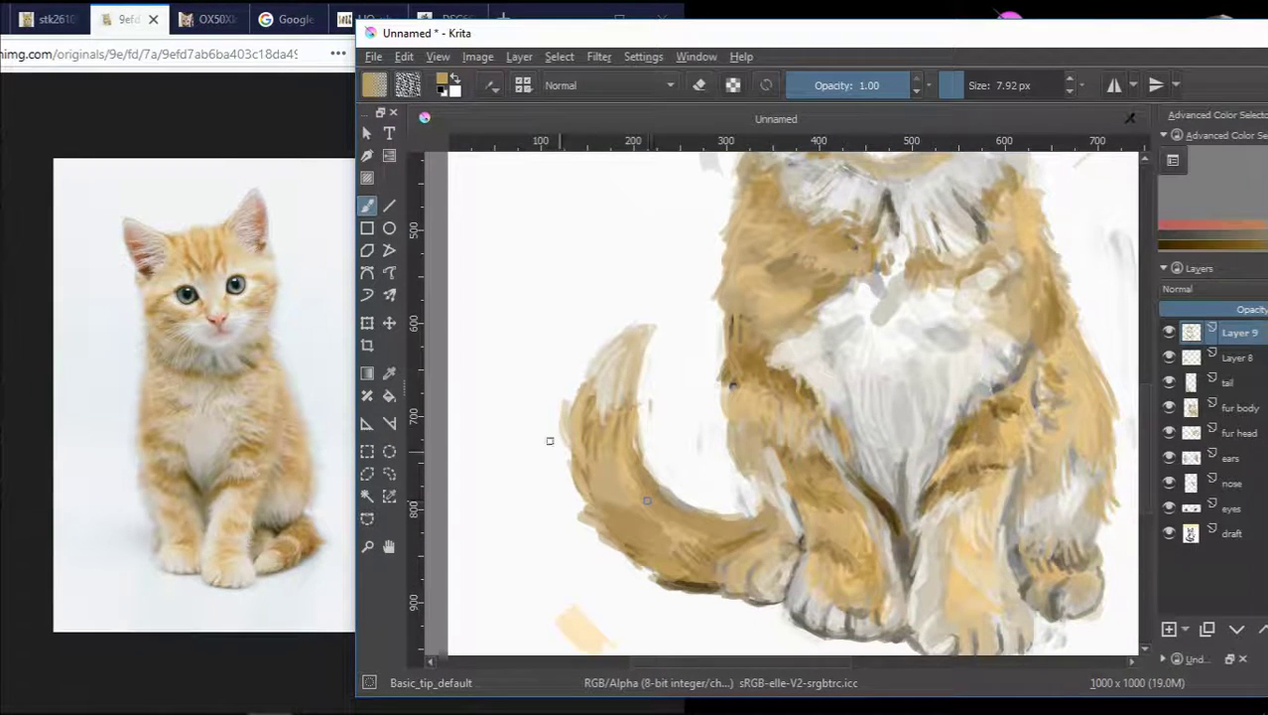
ctrl+click(572, 463)
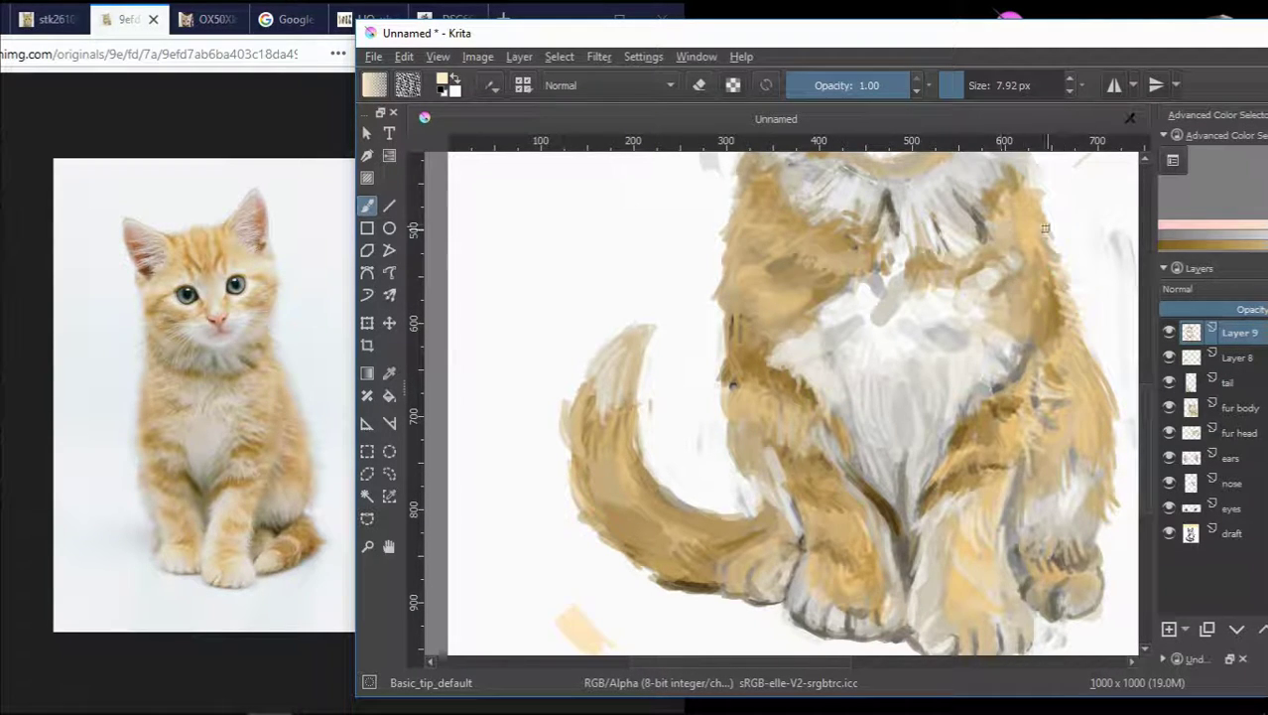
scroll(1062, 242, up, 4)
scroll(1062, 242, down, 3)
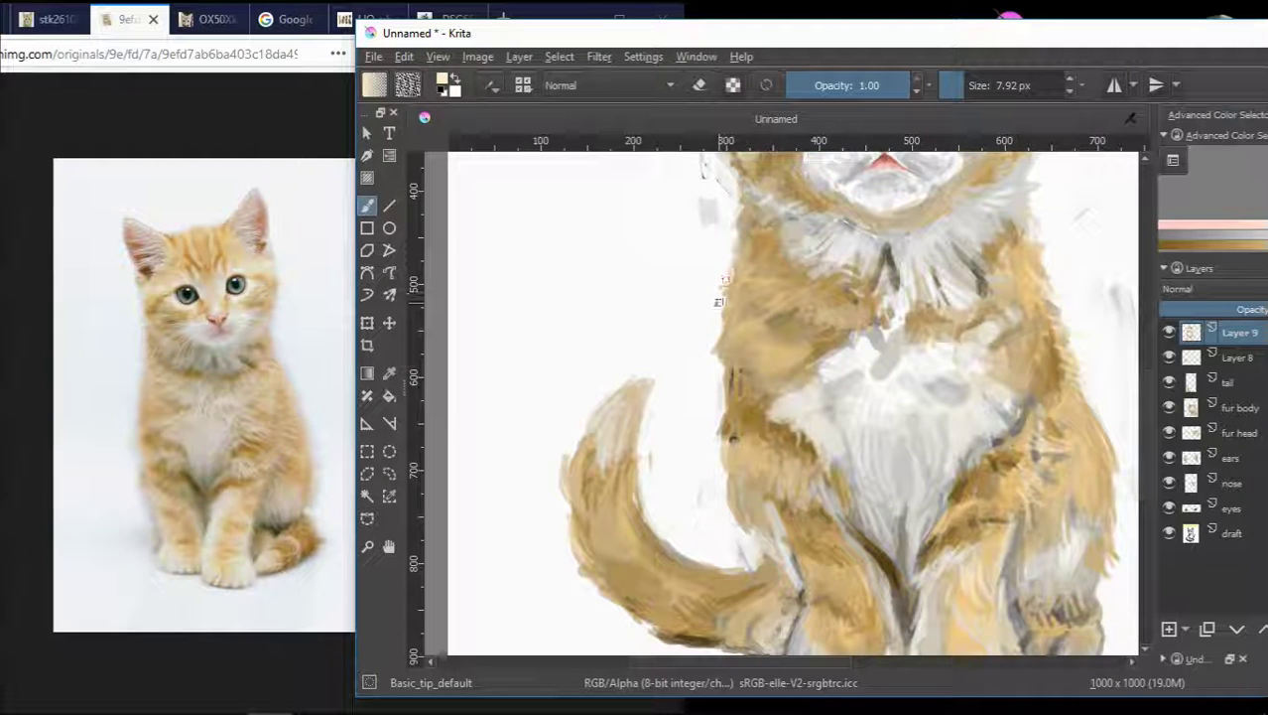
ctrl+click(816, 407)
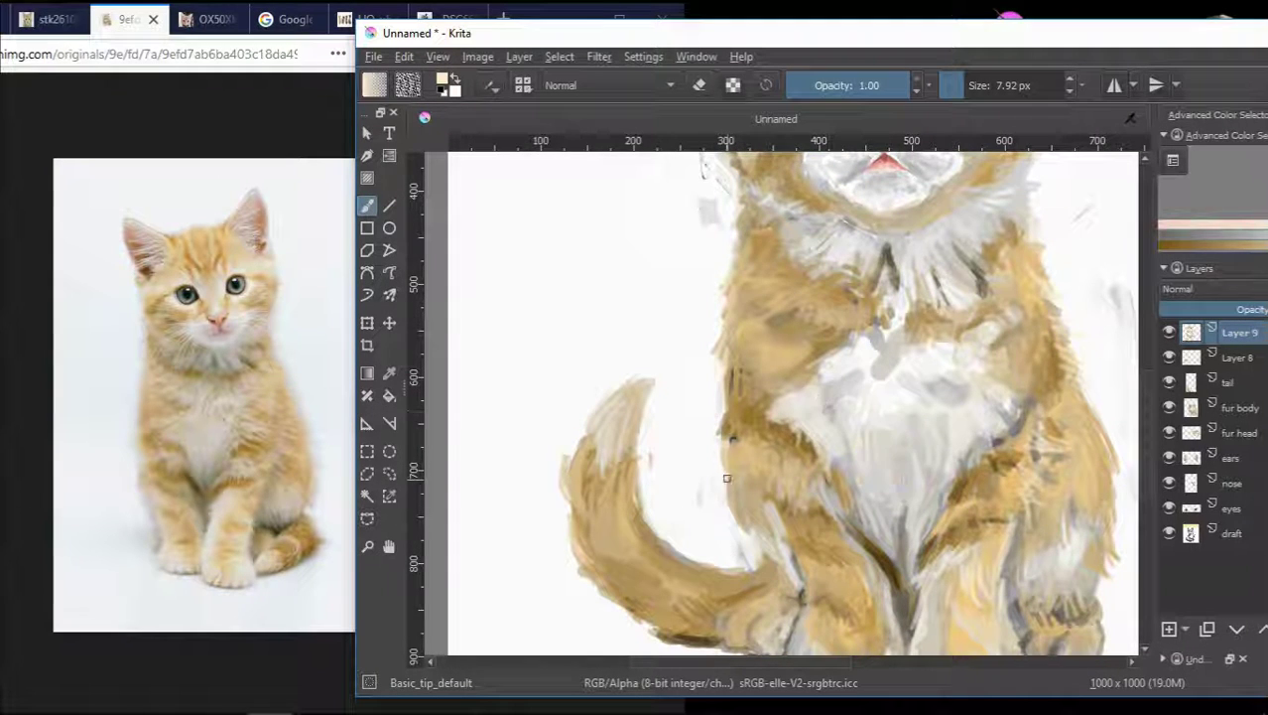
- Touch up the fur along the body's tail-side edge with sampled ochre and undo the last stroke
ctrl+click(871, 432)
drag(716, 434, 726, 409)
ctrl+click(765, 413)
key(ctrl+z)
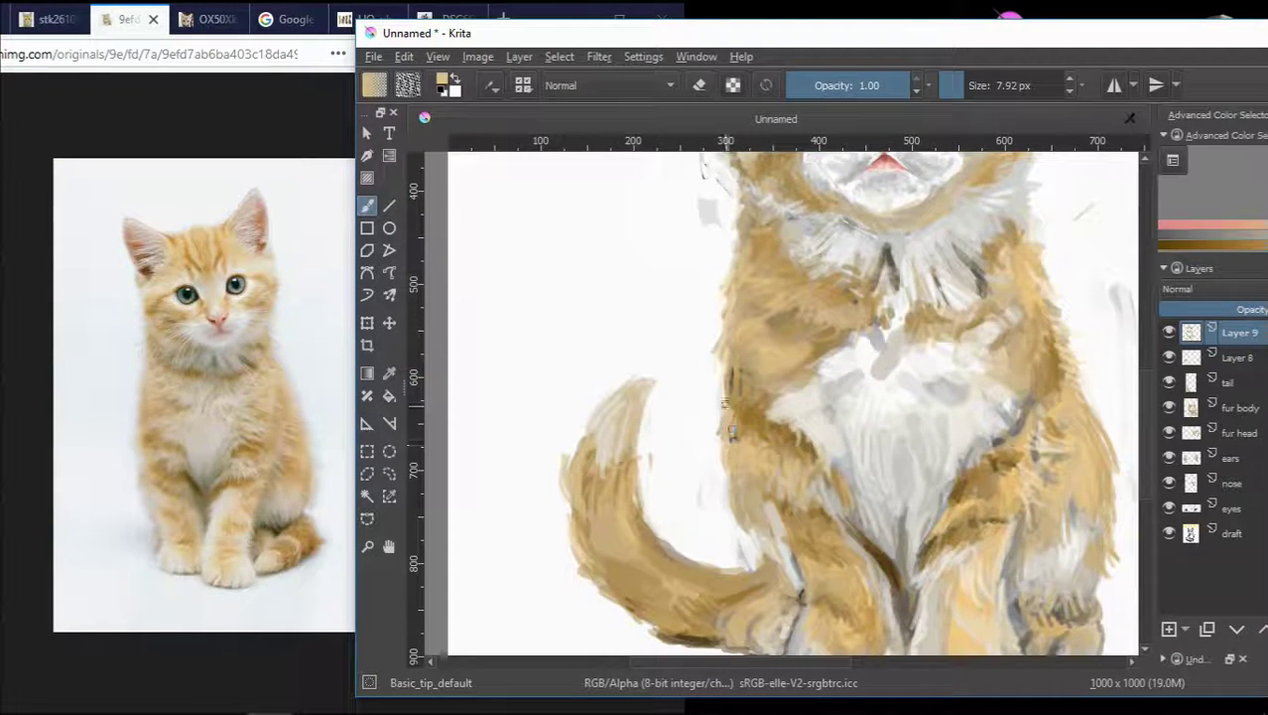
- Lighten the tail tip with white fur strokes using a colour sampled from the chest, and resample the tail's ochre
scroll(760, 392, down, 2)
scroll(754, 521, up, 2)
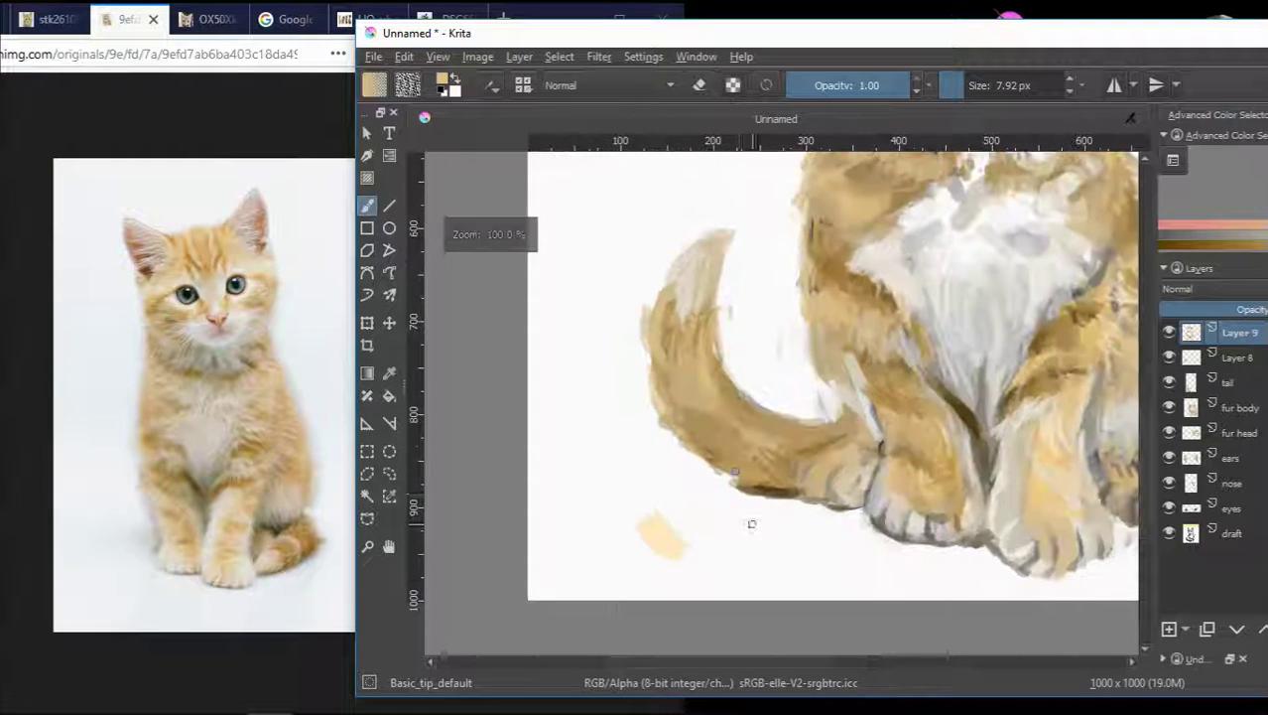
ctrl+click(733, 305)
ctrl+click(865, 410)
ctrl+click(963, 251)
drag(722, 232, 703, 255)
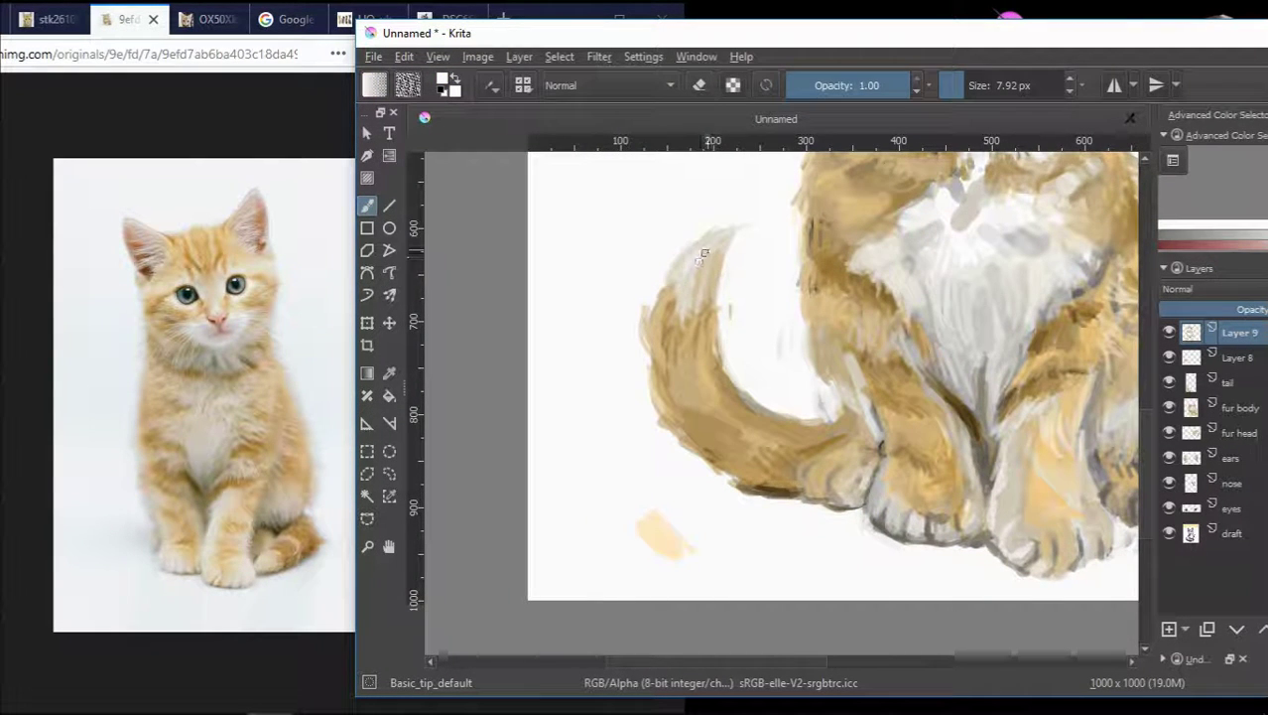
drag(677, 295, 676, 315)
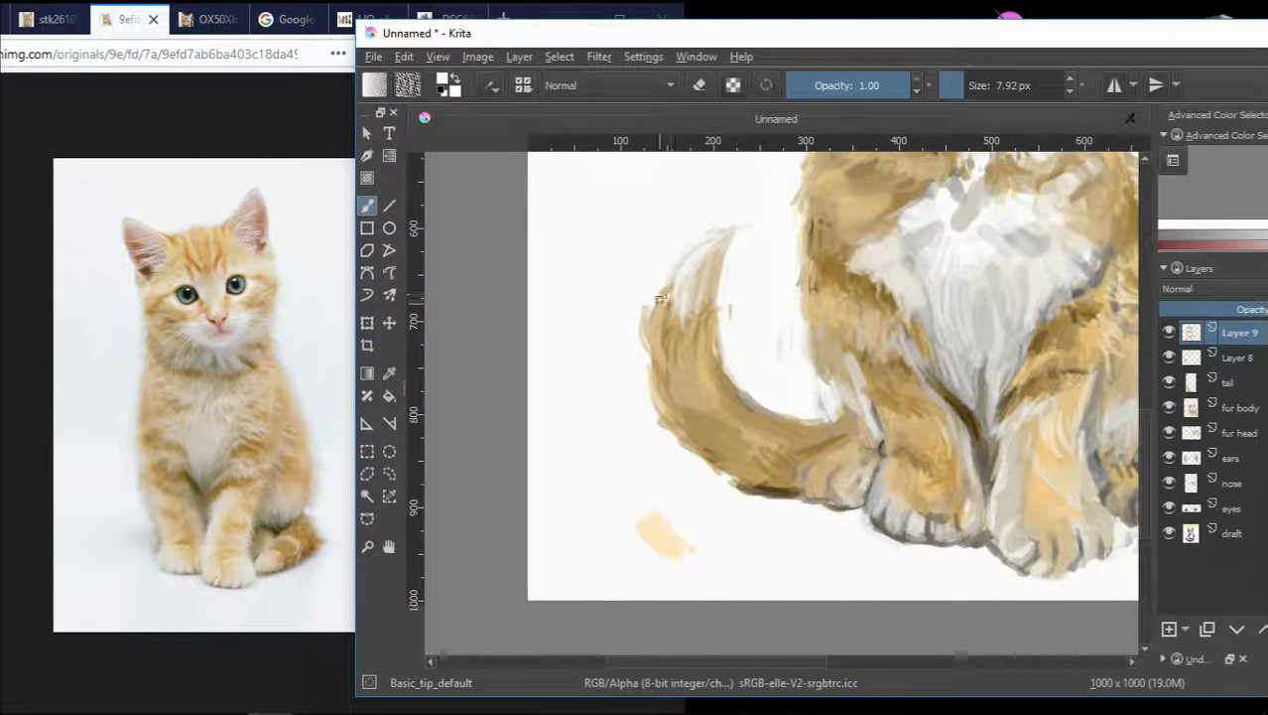
ctrl+click(701, 381)
- Show the close-up kitten face photo as the reference and place the painting's head view beside it
scroll(798, 364, down, 2)
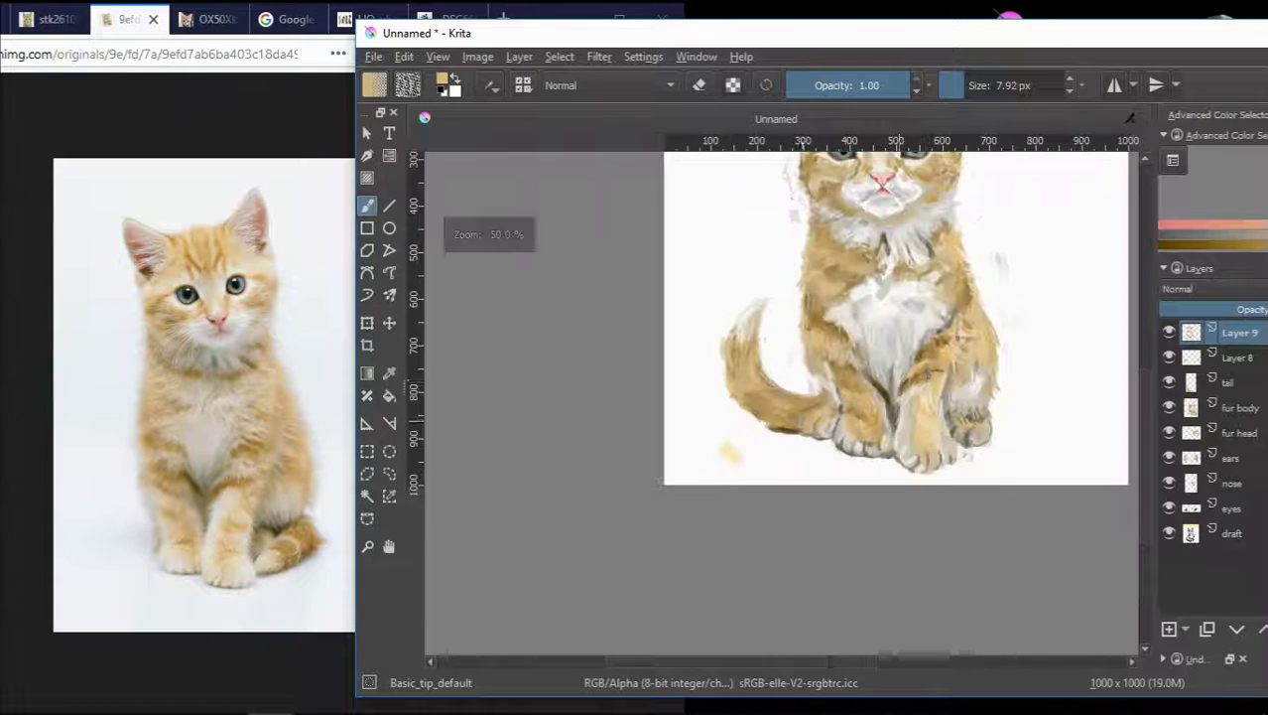
drag(1144, 413, 1144, 348)
scroll(982, 352, up, 2)
scroll(843, 445, up, 3)
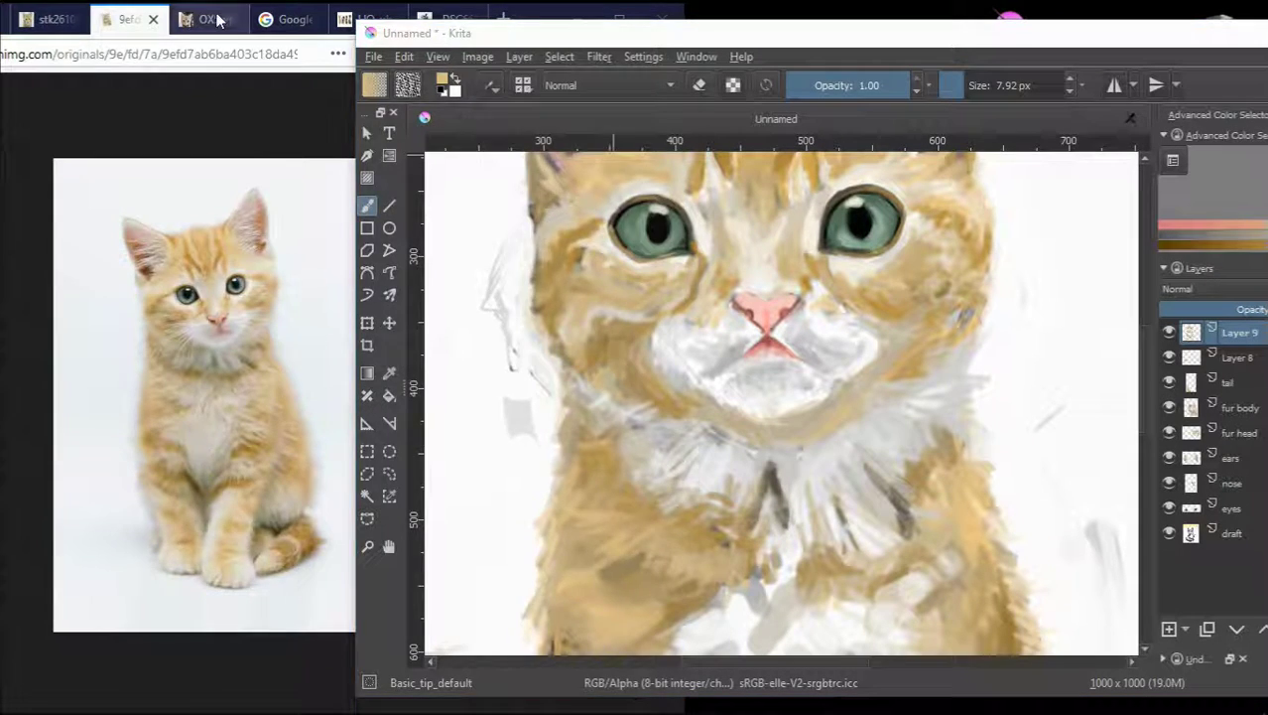
click(44, 18)
click(203, 19)
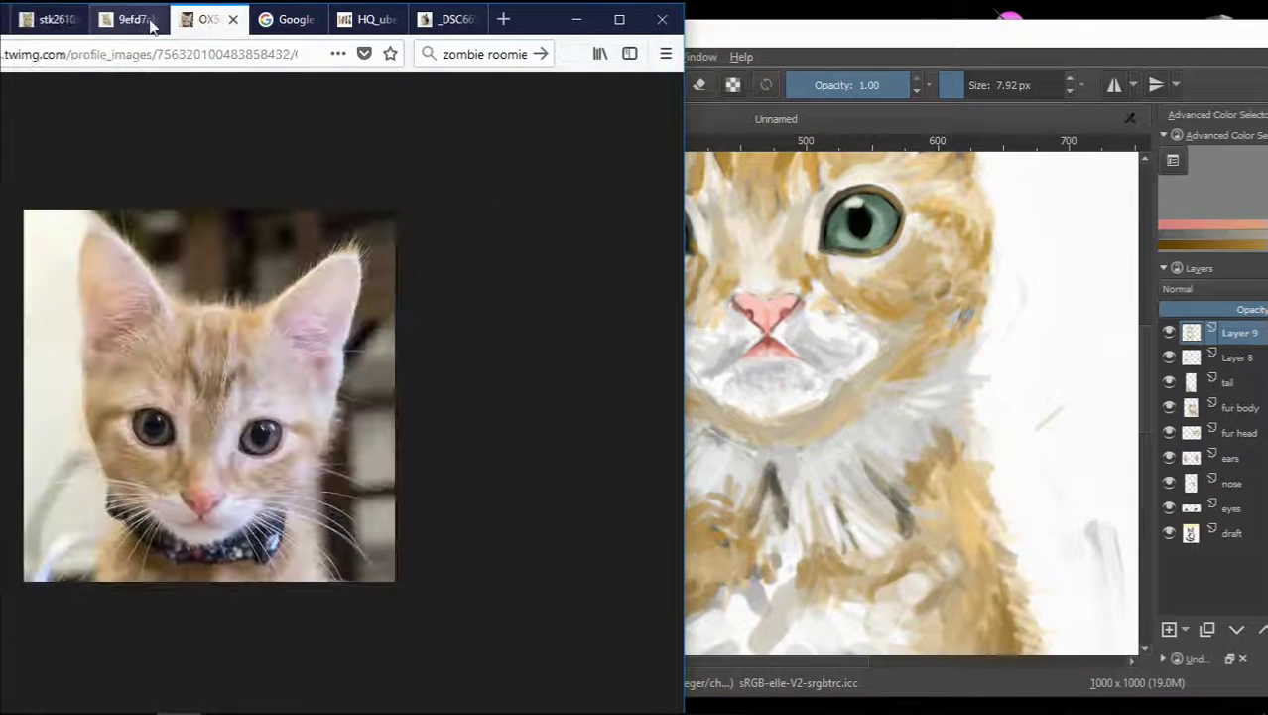
click(124, 27)
click(59, 21)
click(1019, 435)
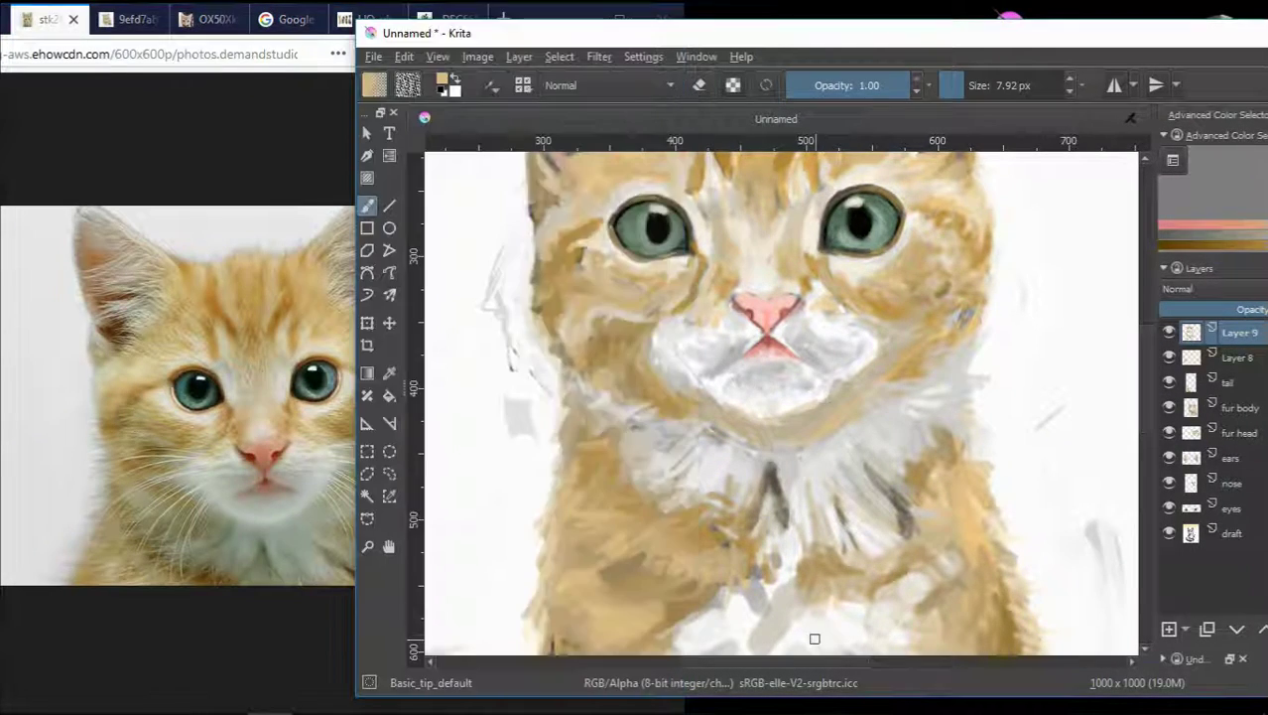
drag(819, 662, 778, 665)
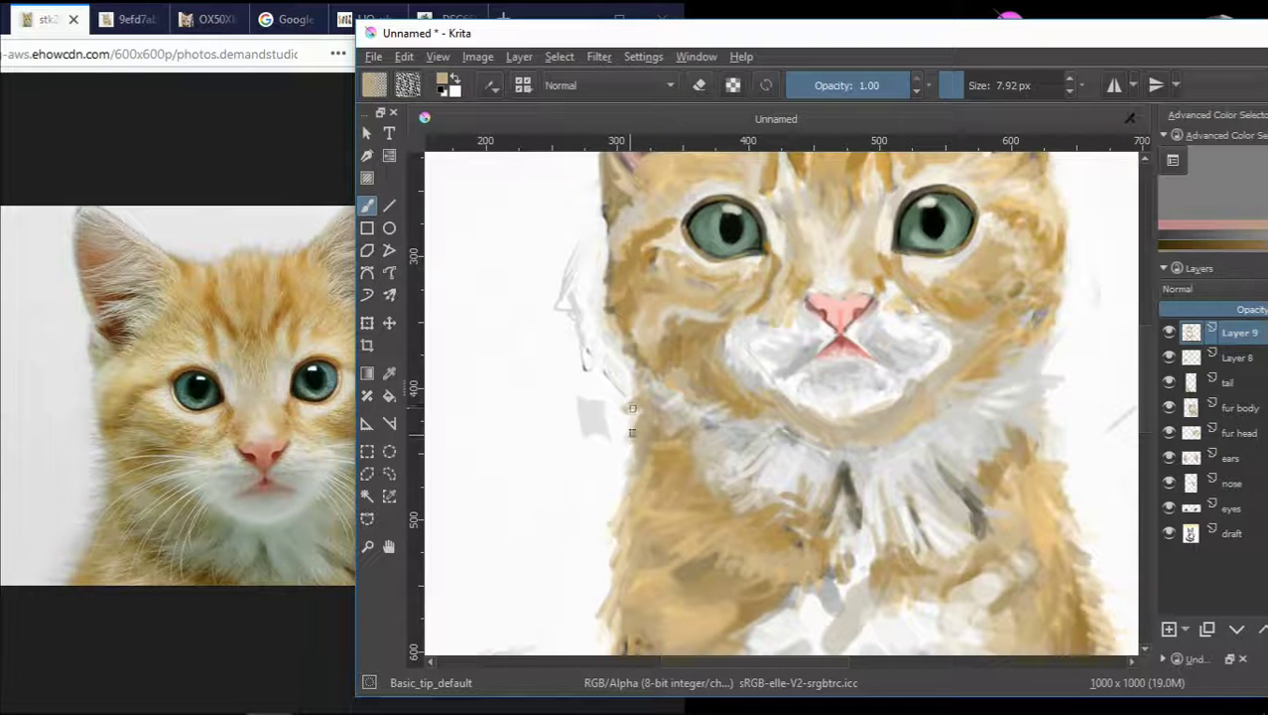
drag(1149, 395, 1148, 392)
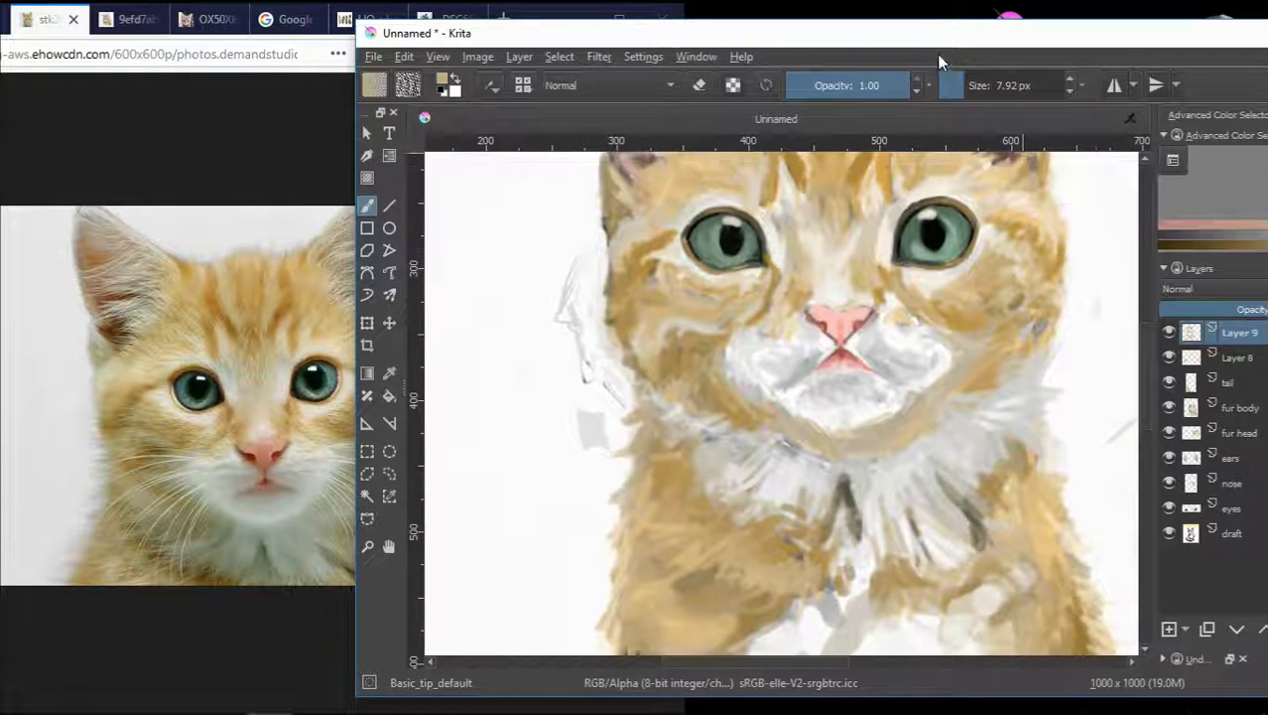
drag(931, 35, 1007, 39)
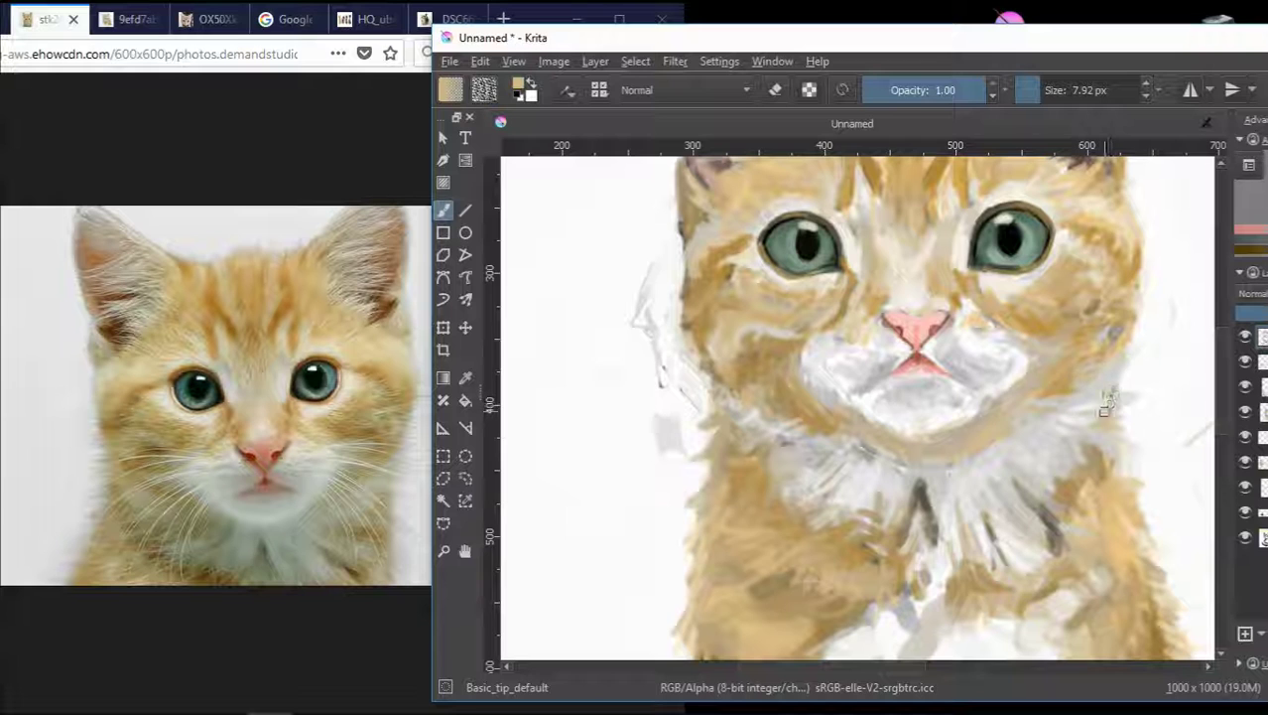
- Deepen the fur under the chin with darker ochre strokes
scroll(1224, 425, up, 5)
scroll(1223, 424, down, 1)
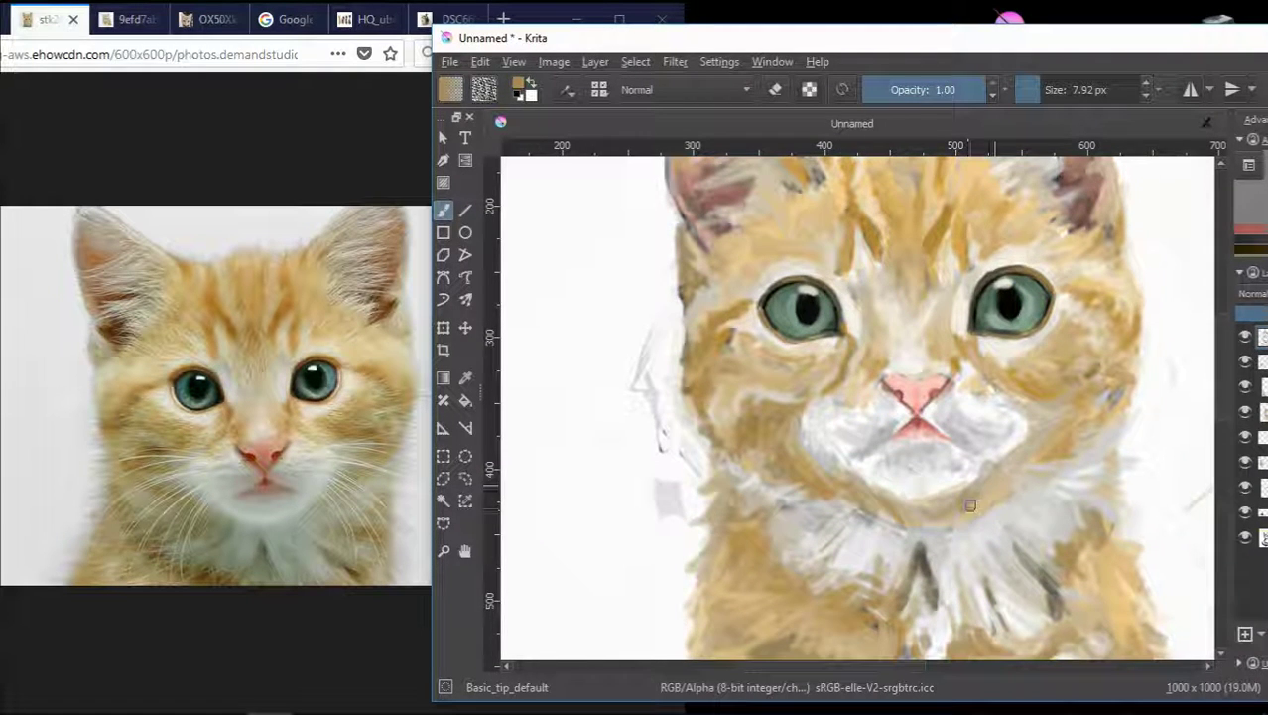
key(d)
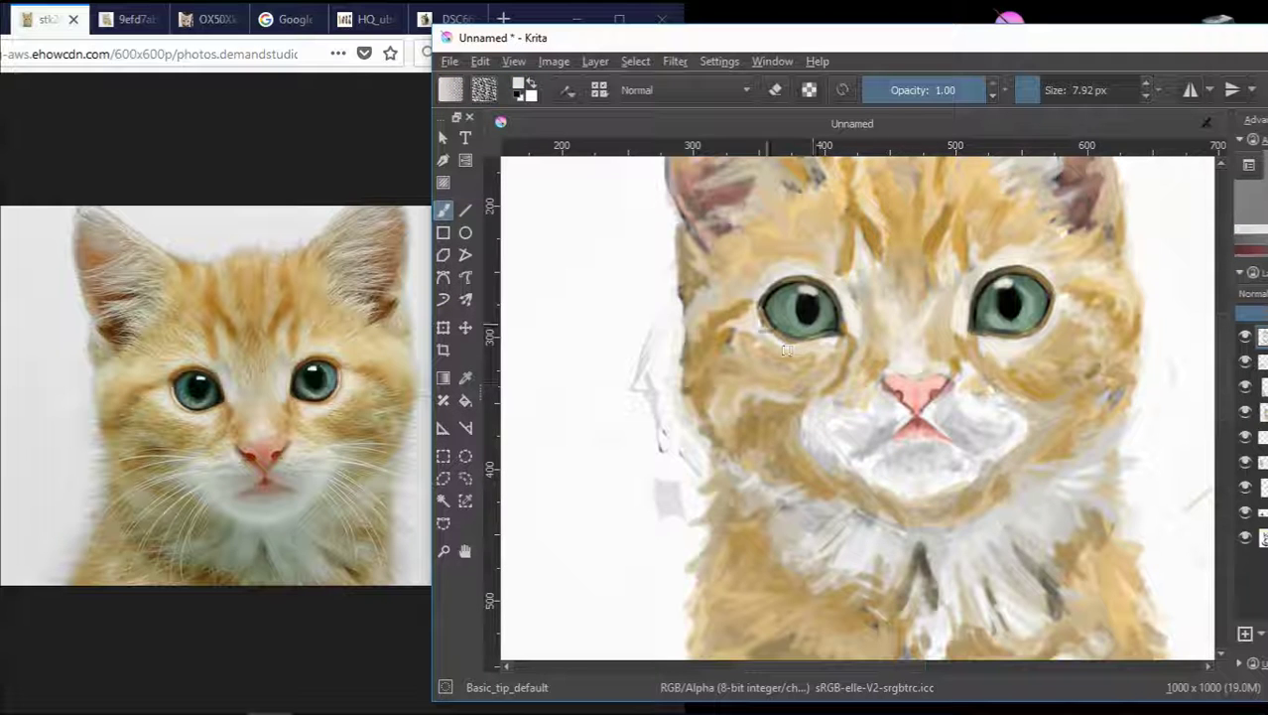
- Refine the rims of both eyes with off-white strokes in colours sampled from the surrounding fur
ctrl+click(831, 340)
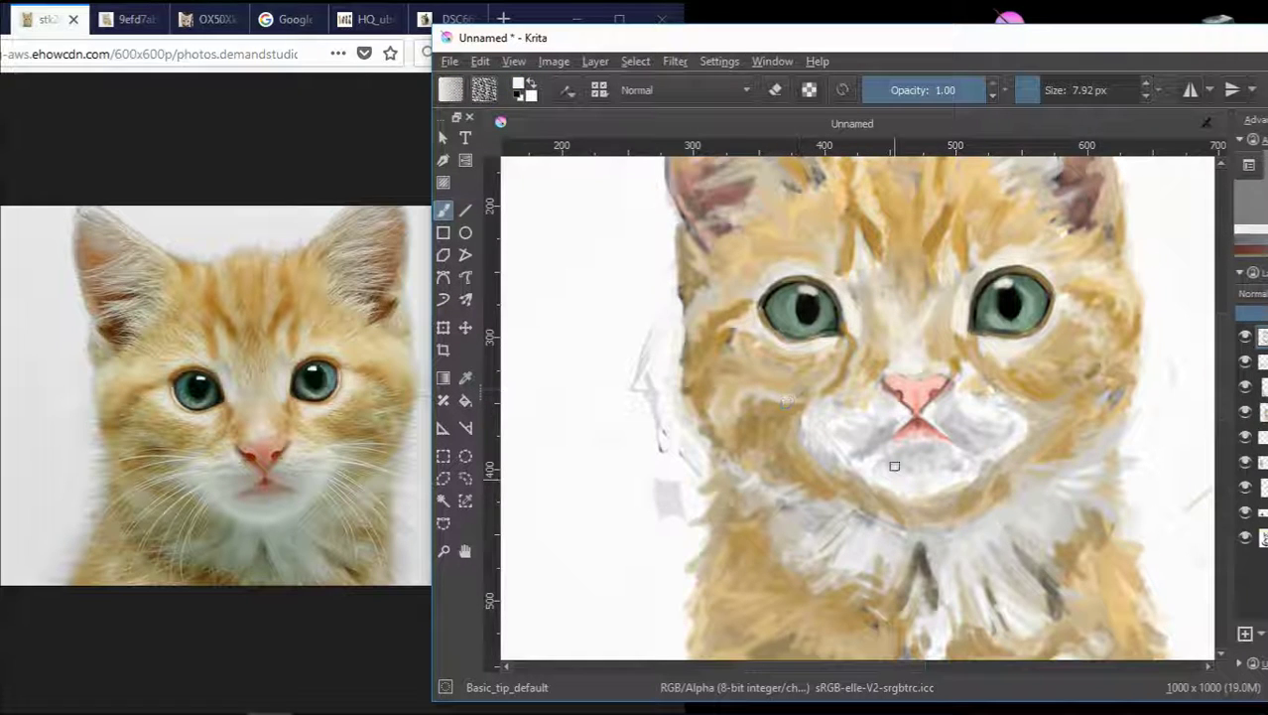
ctrl+scroll(764, 333, up, 1)
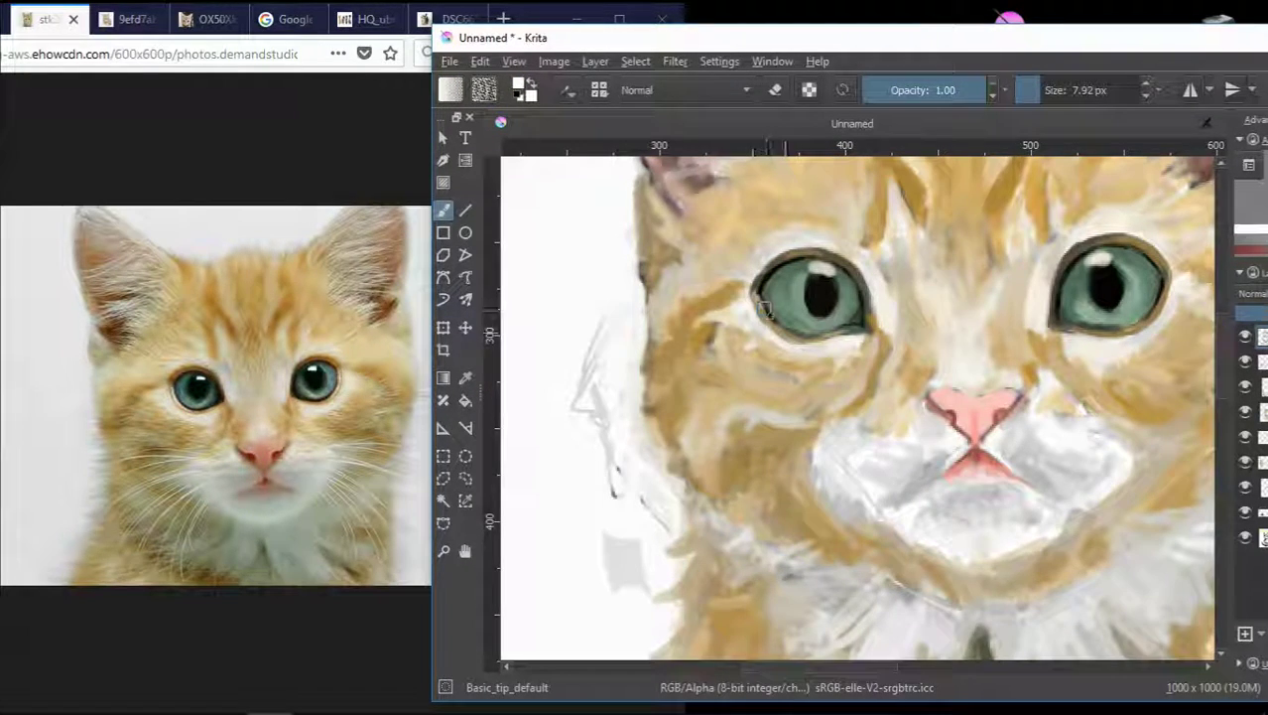
ctrl+click(1080, 333)
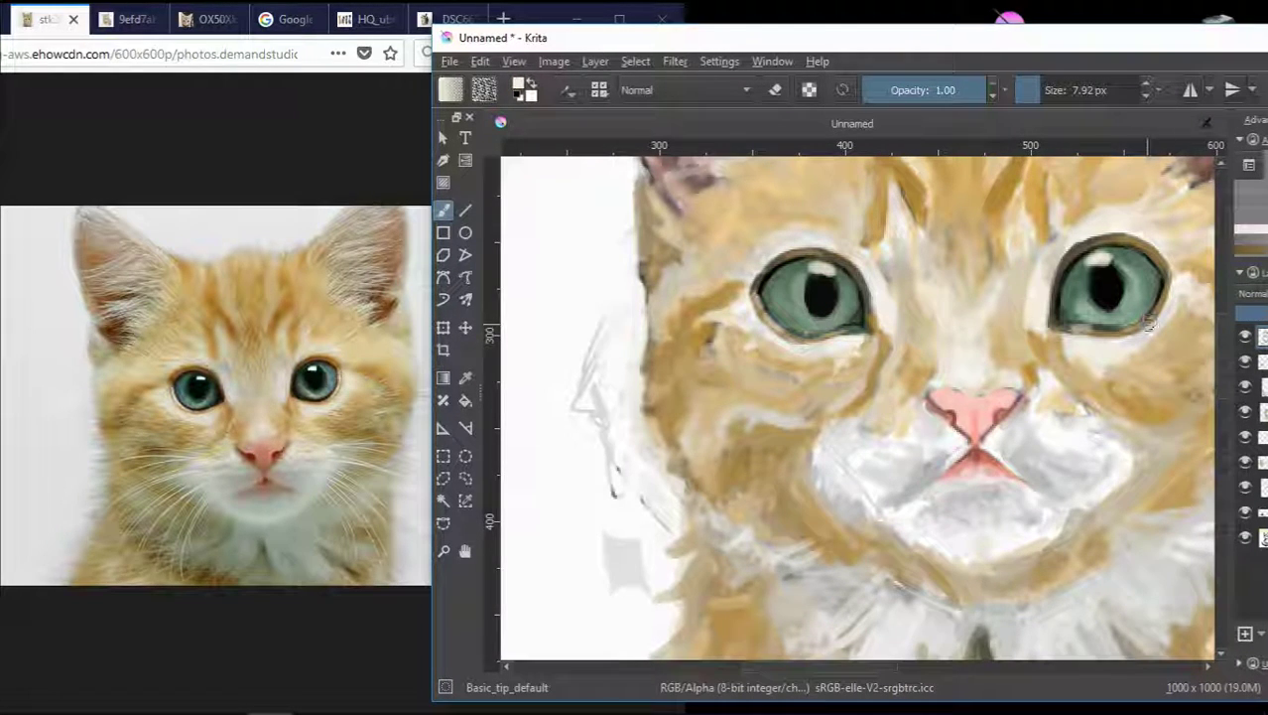
ctrl+click(1160, 298)
drag(1149, 323, 1161, 295)
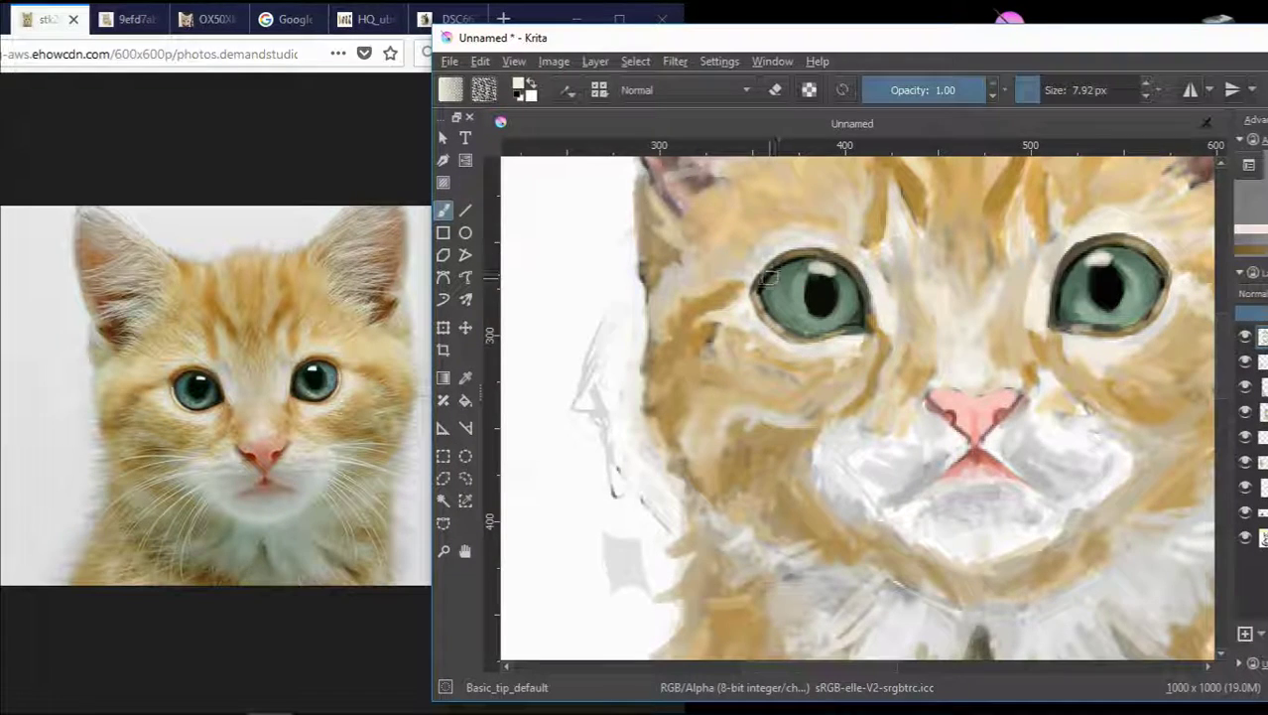
scroll(861, 319, down, 1)
- Sample the nose's pink and adjust it to a darker, muted red
scroll(954, 289, up, 2)
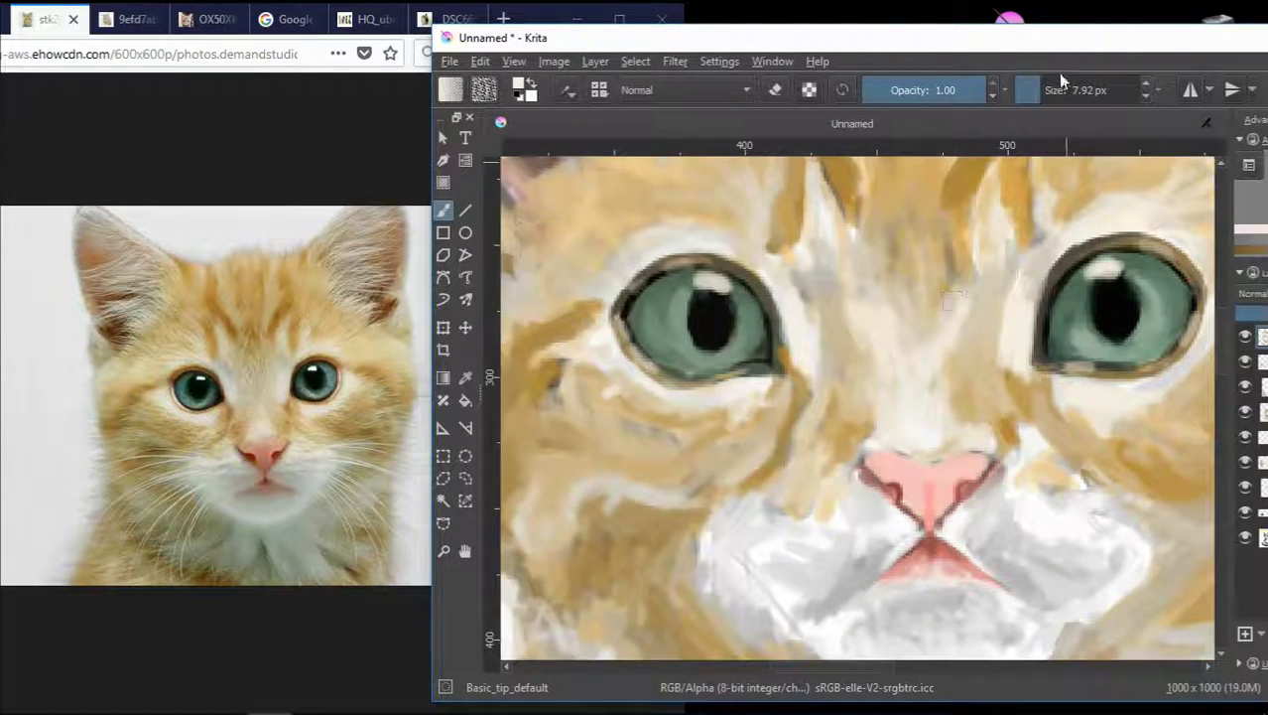
drag(1058, 39, 914, 28)
ctrl+click(769, 455)
drag(1253, 195, 1256, 218)
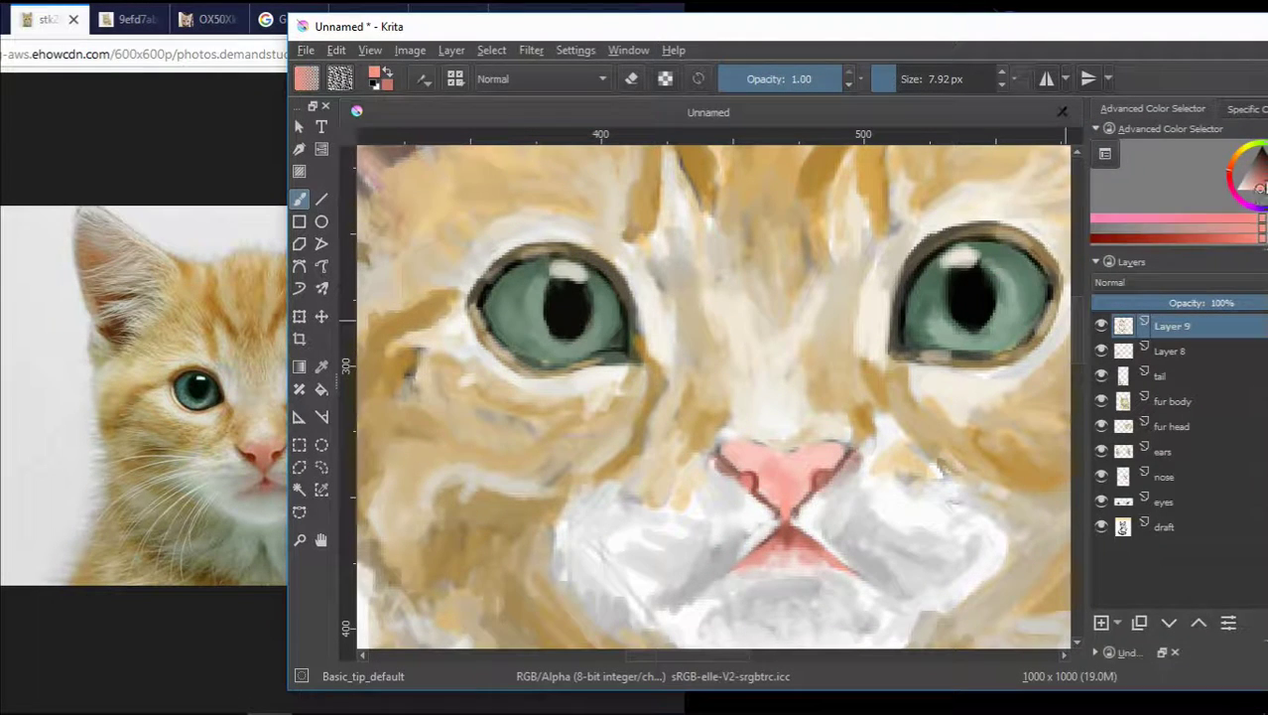
click(1264, 175)
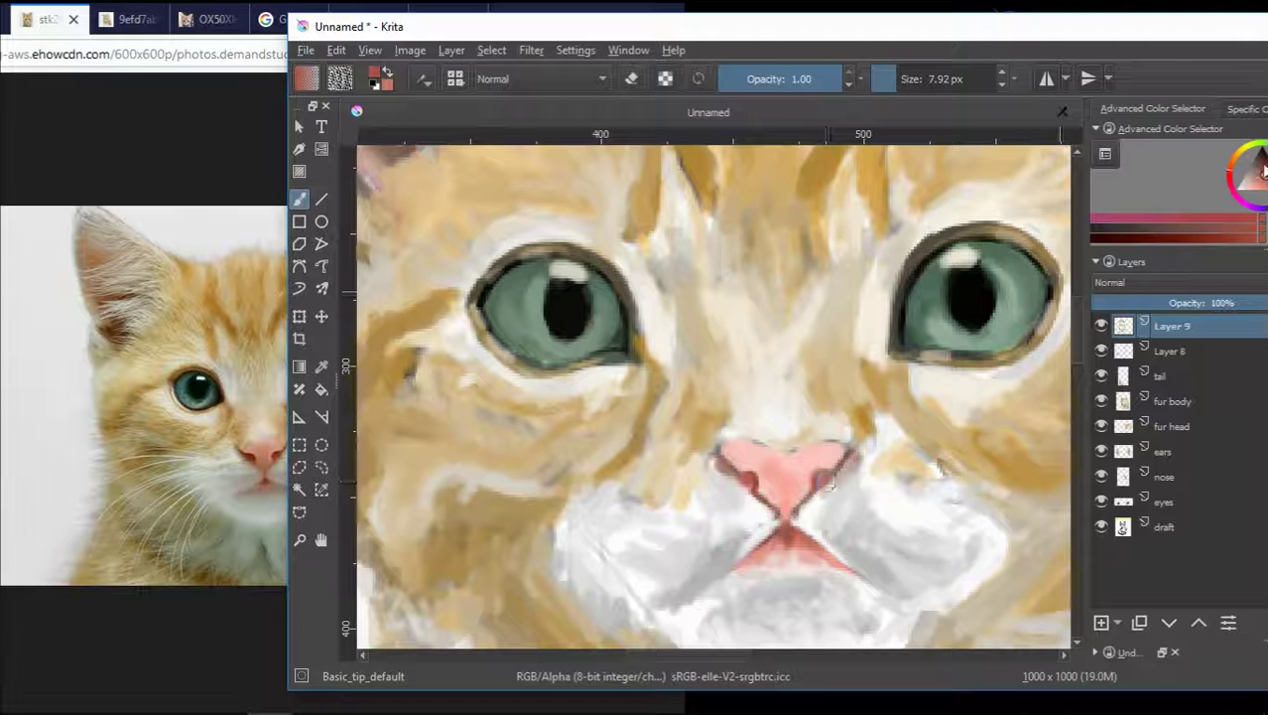
click(1262, 169)
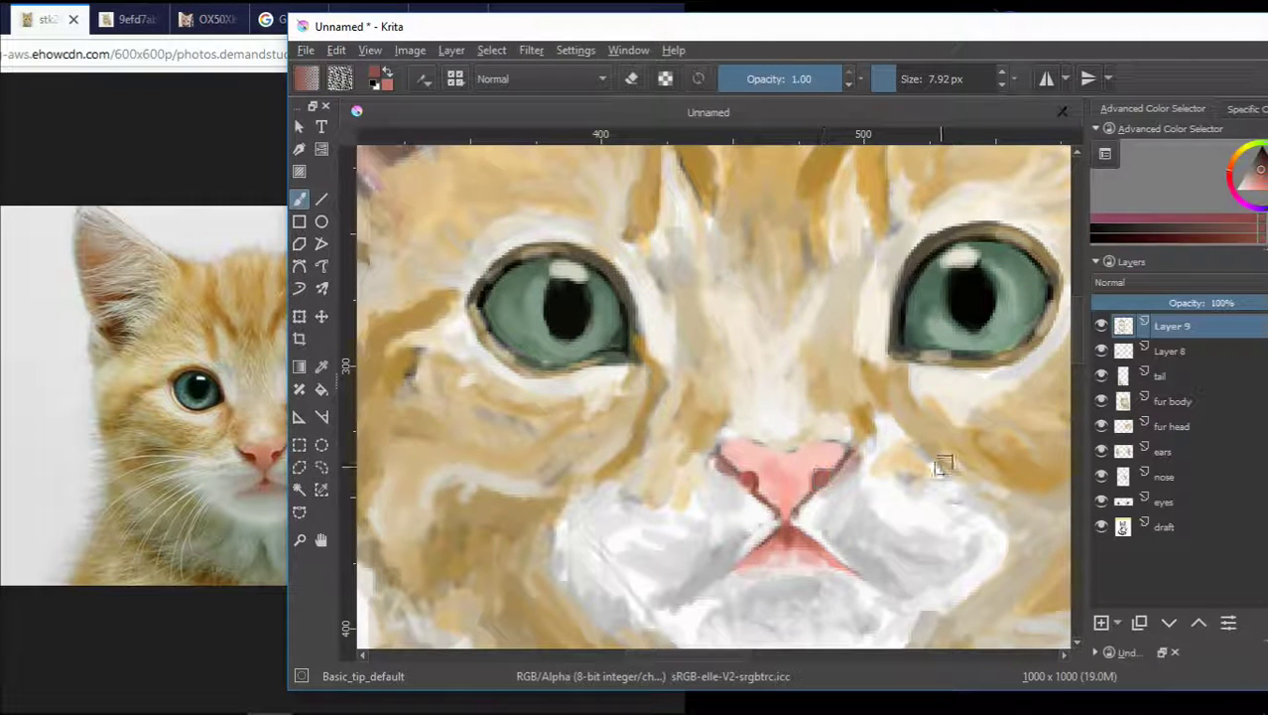
click(1261, 174)
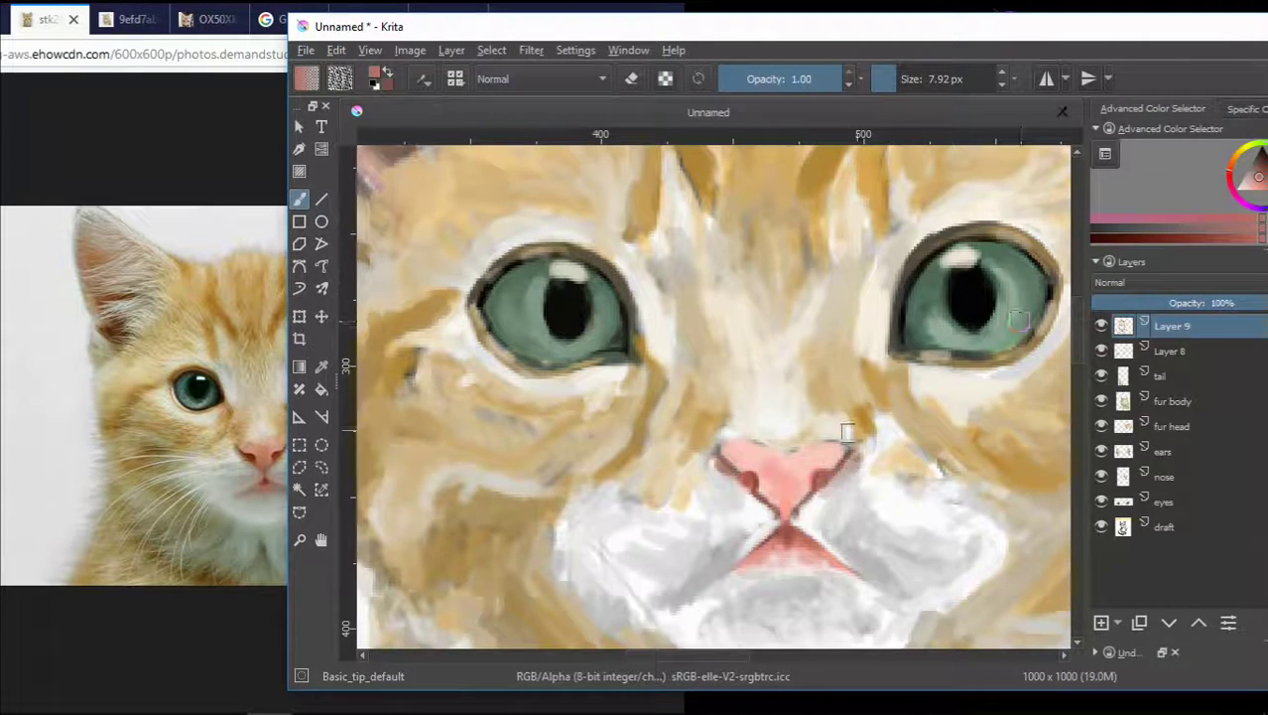
- Switch to the Ink_gpen_25 brush at 25 px and choose a rose-red colour
key(slash)
click(1235, 176)
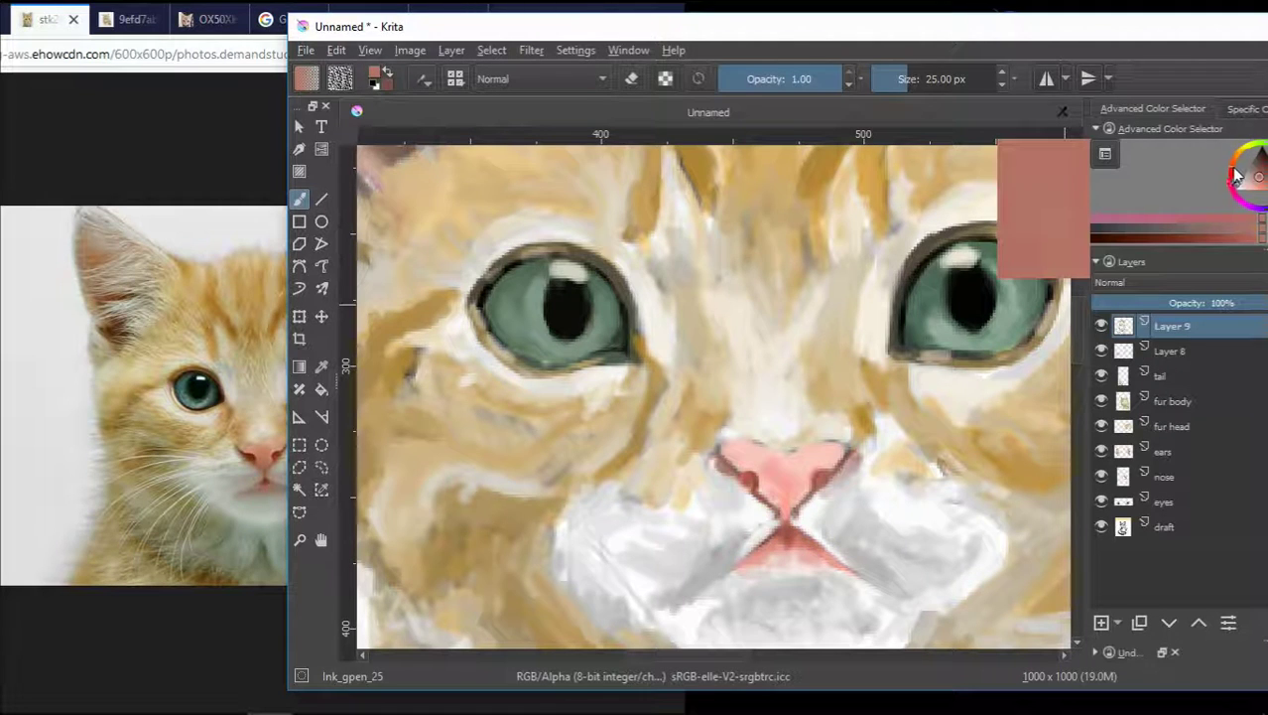
click(1234, 175)
click(1261, 179)
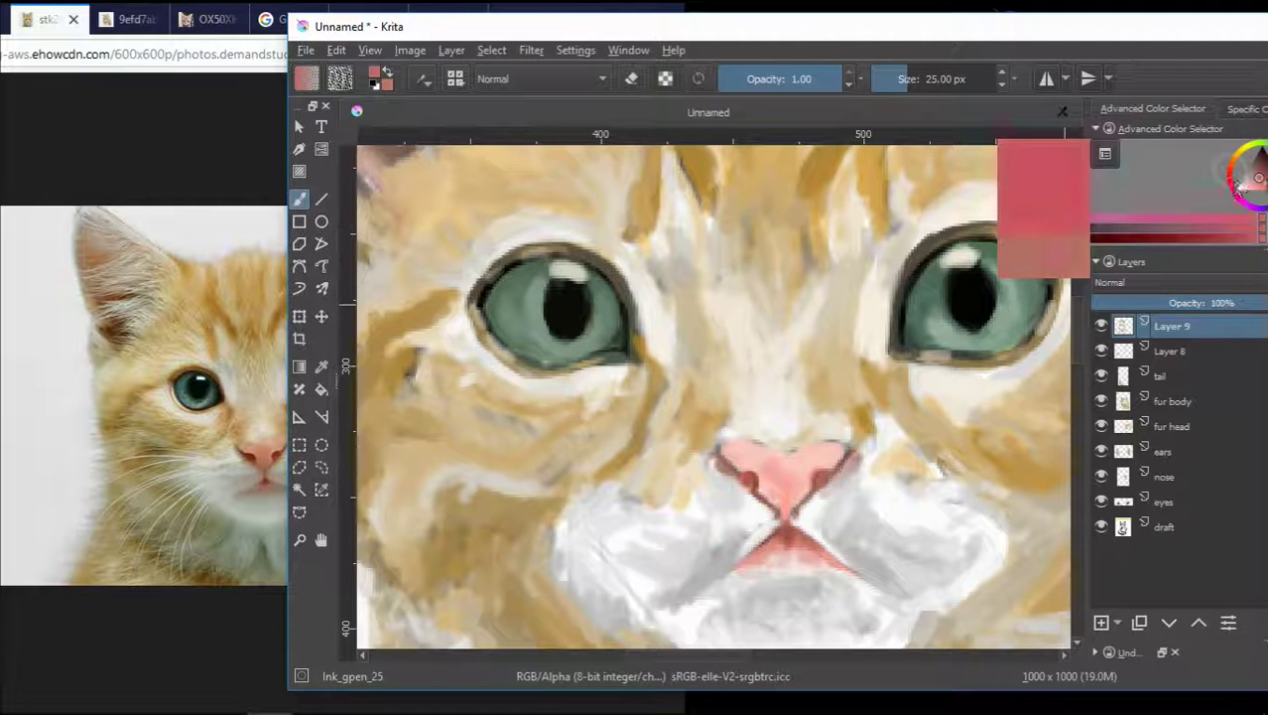
- Resize and reposition the painting window so the colour selector and brush presets show beside the reference photo
mouse_move(862, 31)
mouse_down()
mouse_move(873, 20)
mouse_move(856, 1)
mouse_move(887, 29)
mouse_move(877, 2)
mouse_up()
drag(806, 34, 1019, 37)
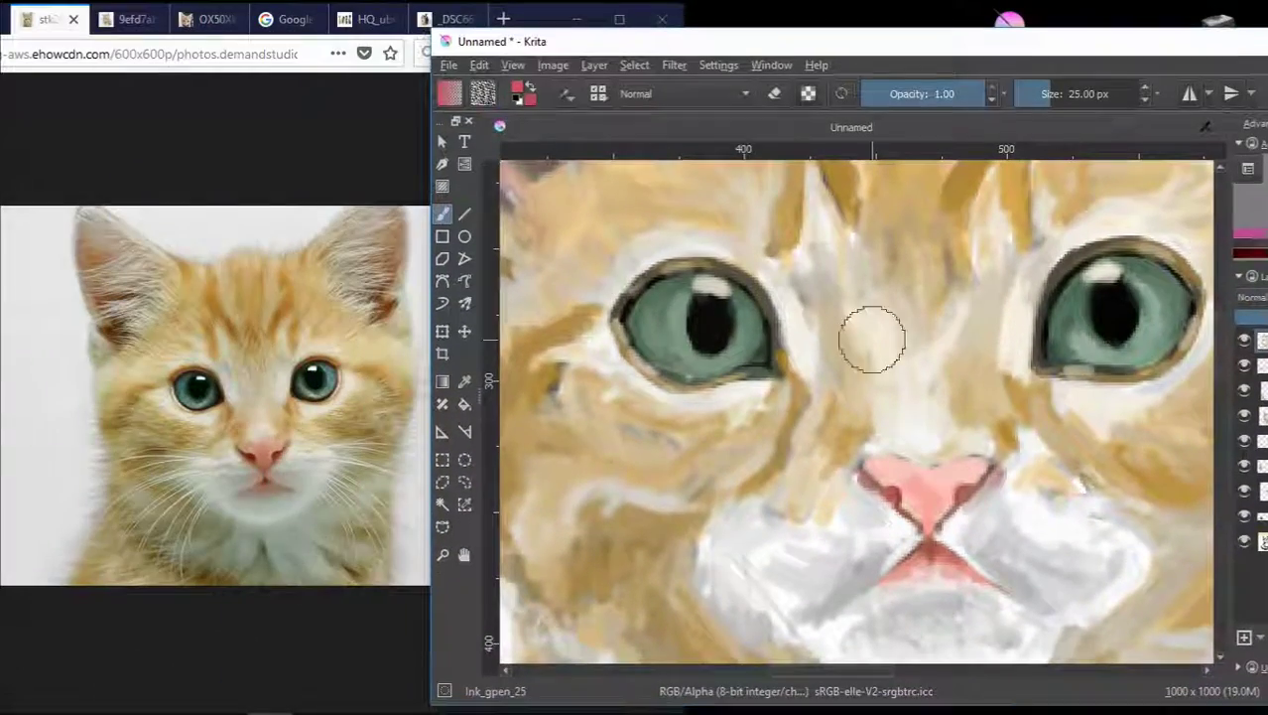
drag(934, 44, 592, 2)
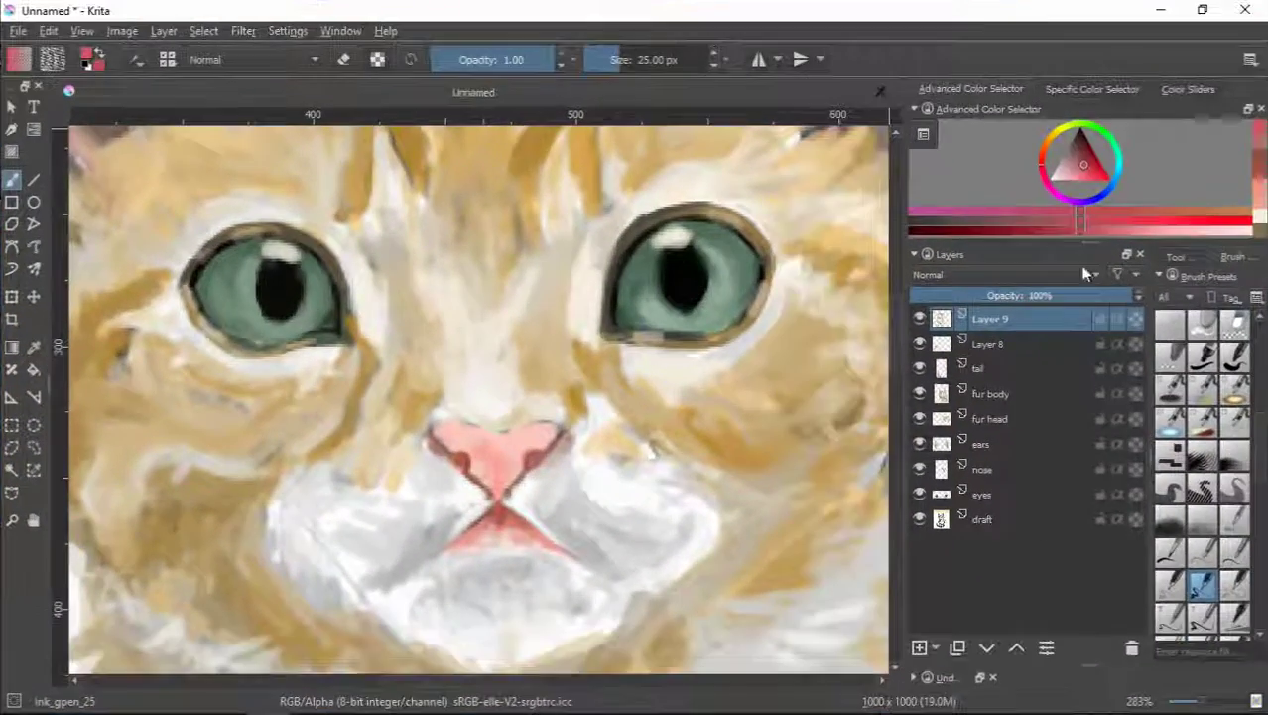
double_click(907, 24)
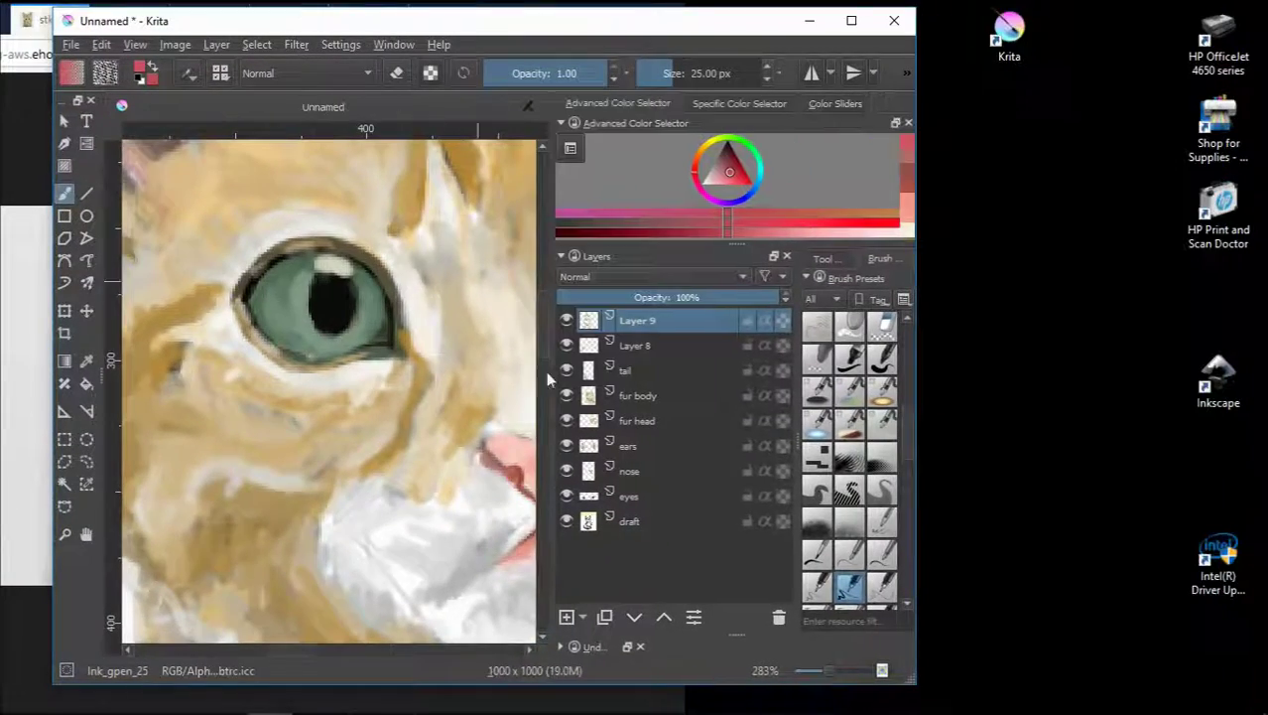
drag(370, 33, 723, 27)
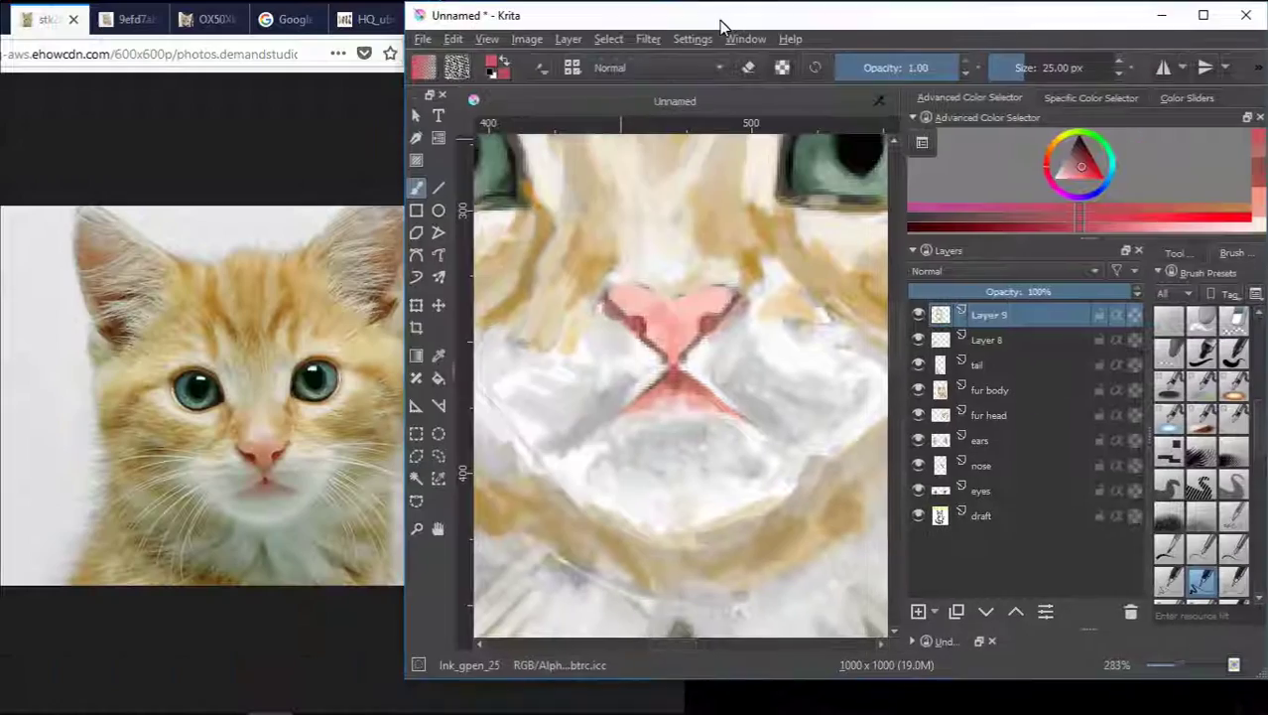
- Paint a dark red vertical line joining the nose to the mouth
drag(1090, 152, 1081, 157)
scroll(675, 362, up, 2)
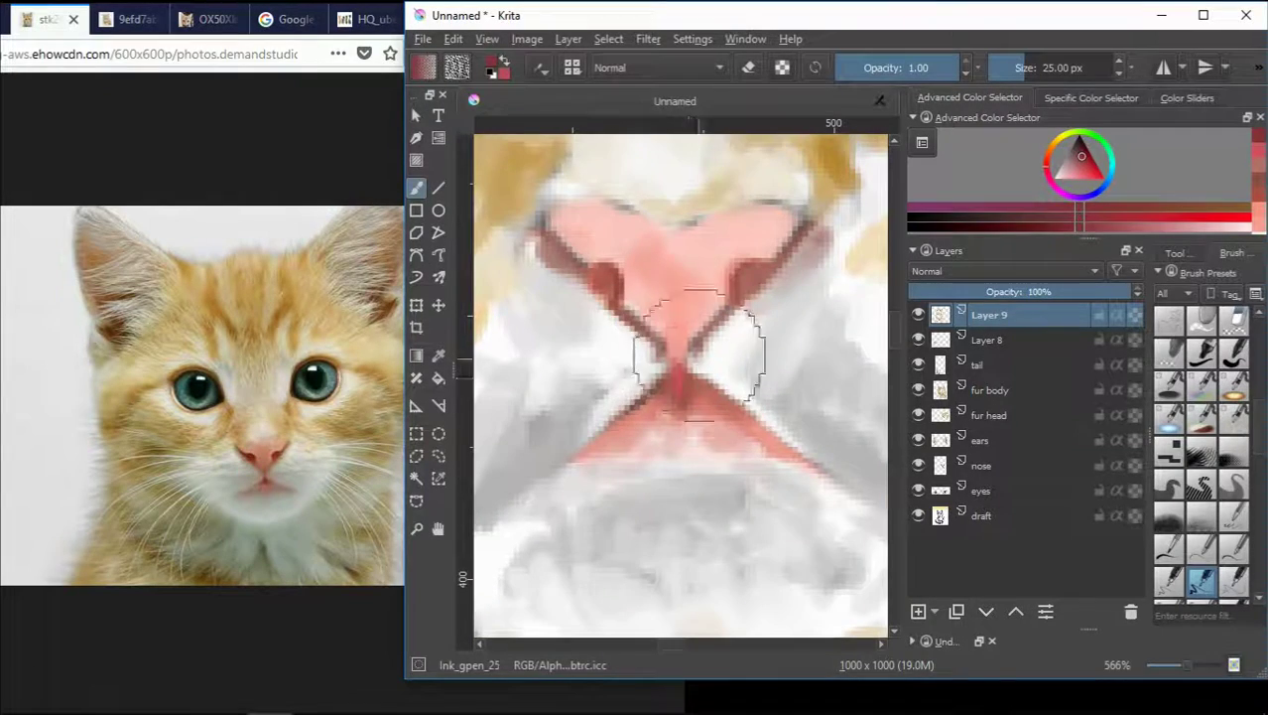
drag(677, 317, 677, 383)
scroll(734, 336, down, 3)
scroll(731, 332, up, 1)
- Paint a very dark red shadow at the upper centre of the mouth, just below the nose line
ctrl+click(704, 327)
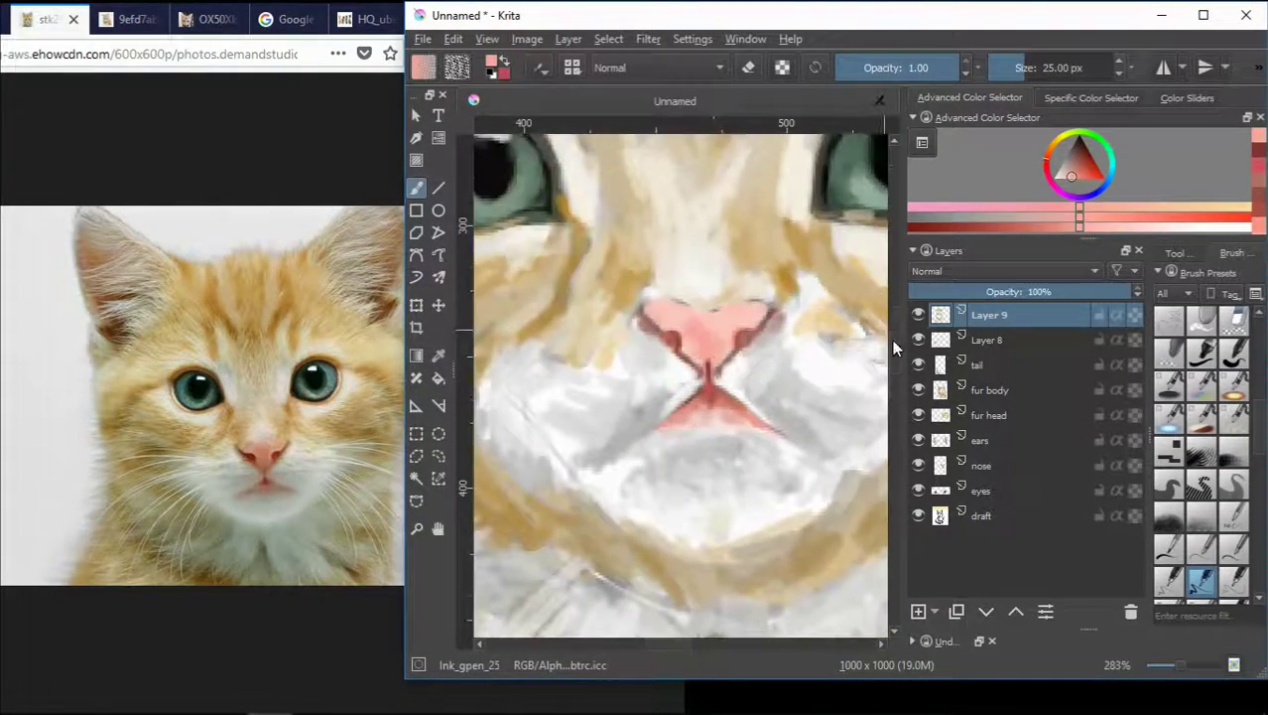
scroll(681, 341, up, 1)
click(1085, 160)
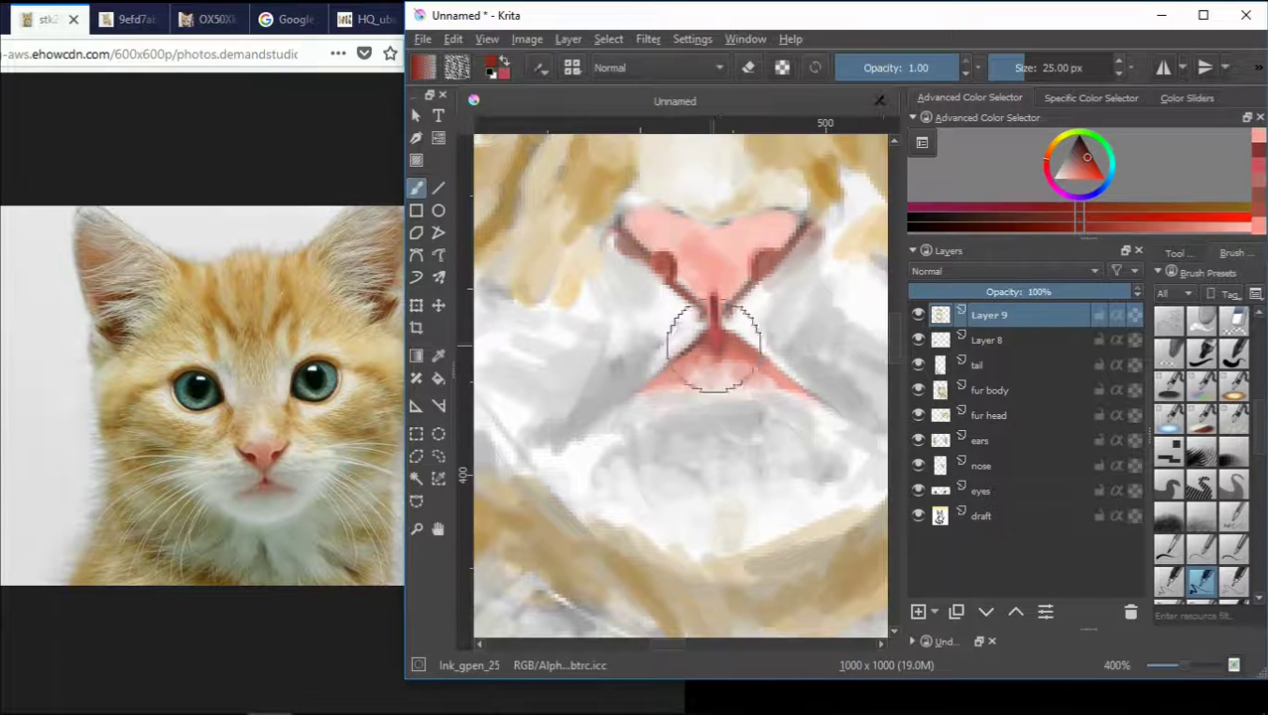
click(1087, 151)
drag(717, 333, 705, 340)
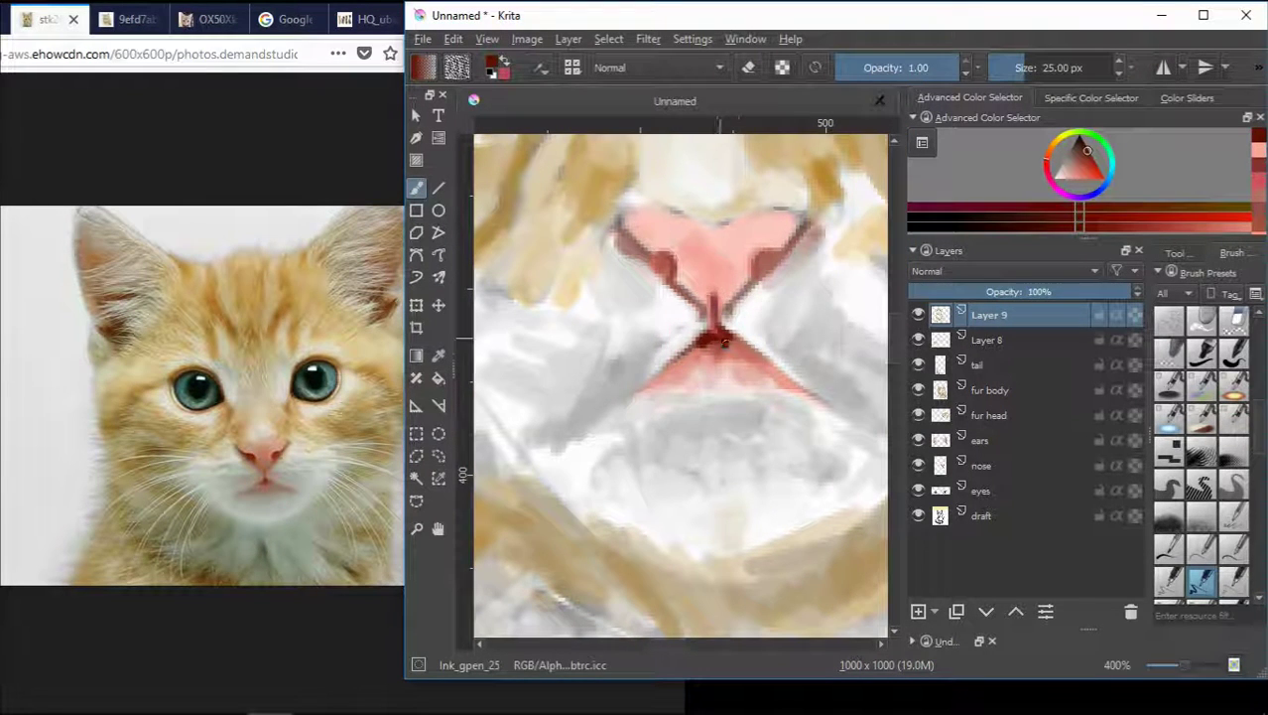
scroll(716, 368, down, 3)
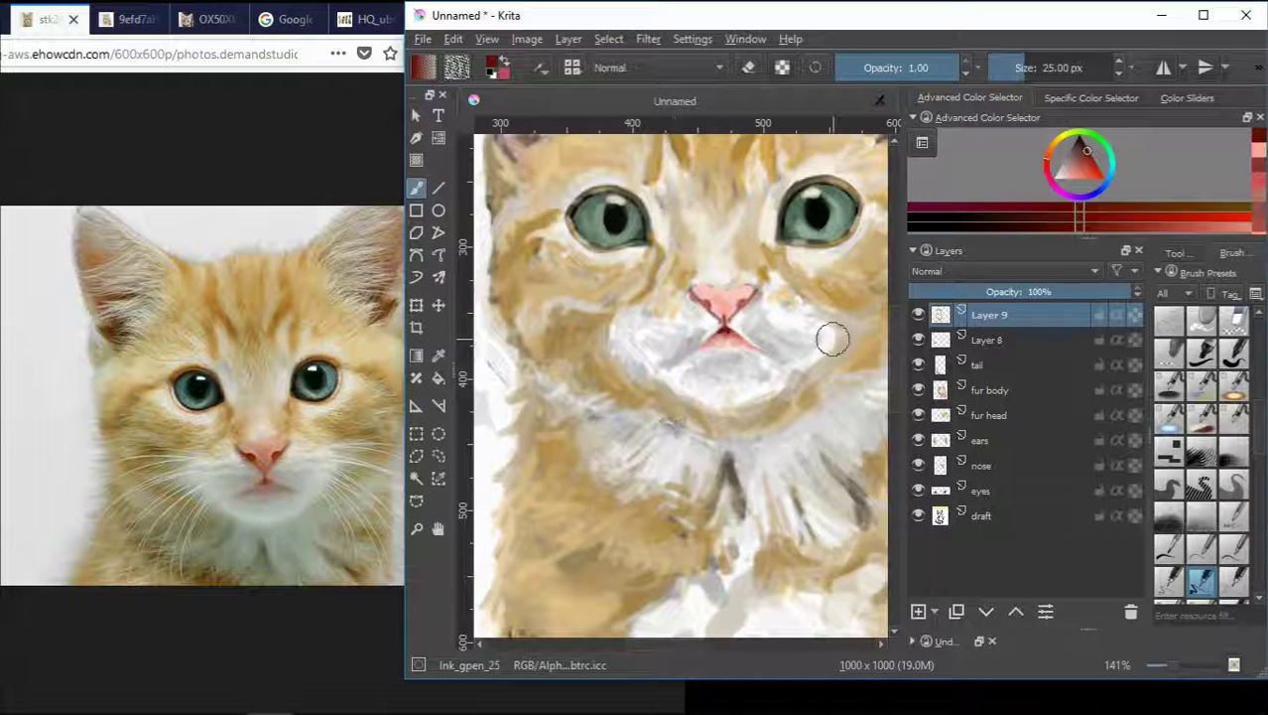
- Sample colours around the nose and paint a pale pinkish-grey edge along the nose's lower right side
drag(894, 326, 891, 312)
scroll(756, 348, up, 2)
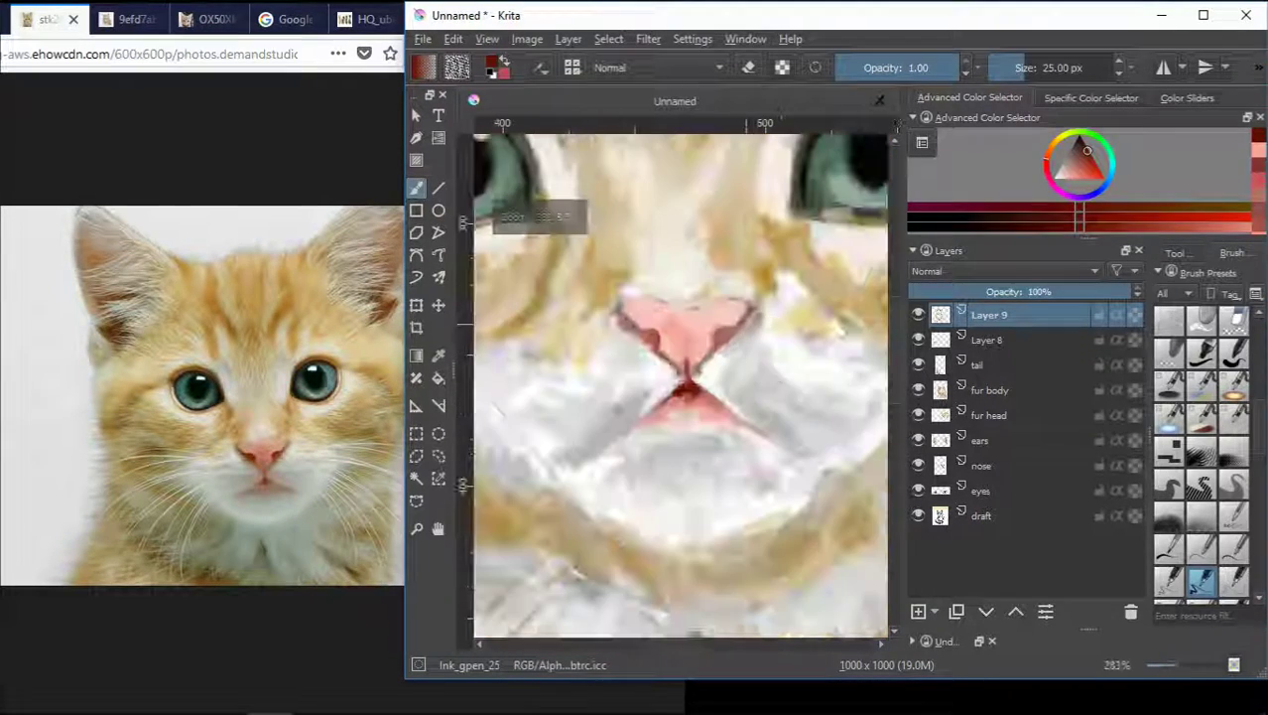
ctrl+click(684, 348)
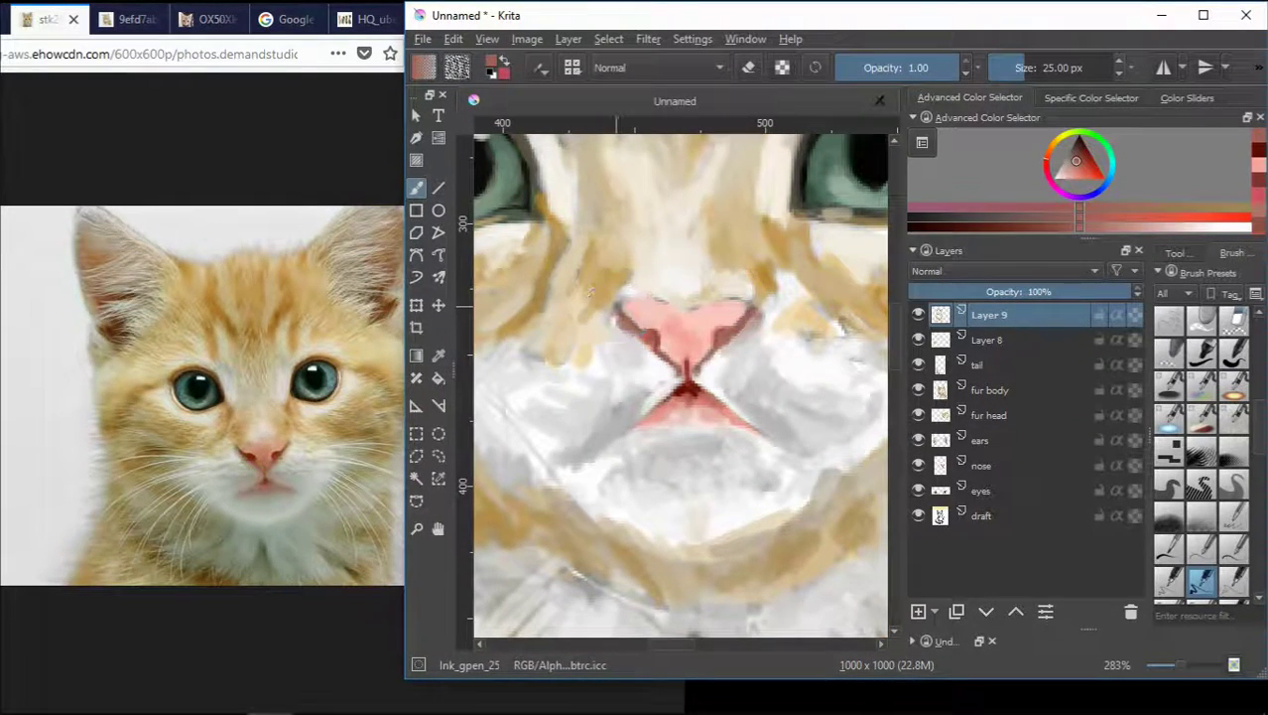
scroll(688, 383, up, 1)
scroll(705, 369, down, 1)
ctrl+click(751, 340)
drag(752, 341, 745, 334)
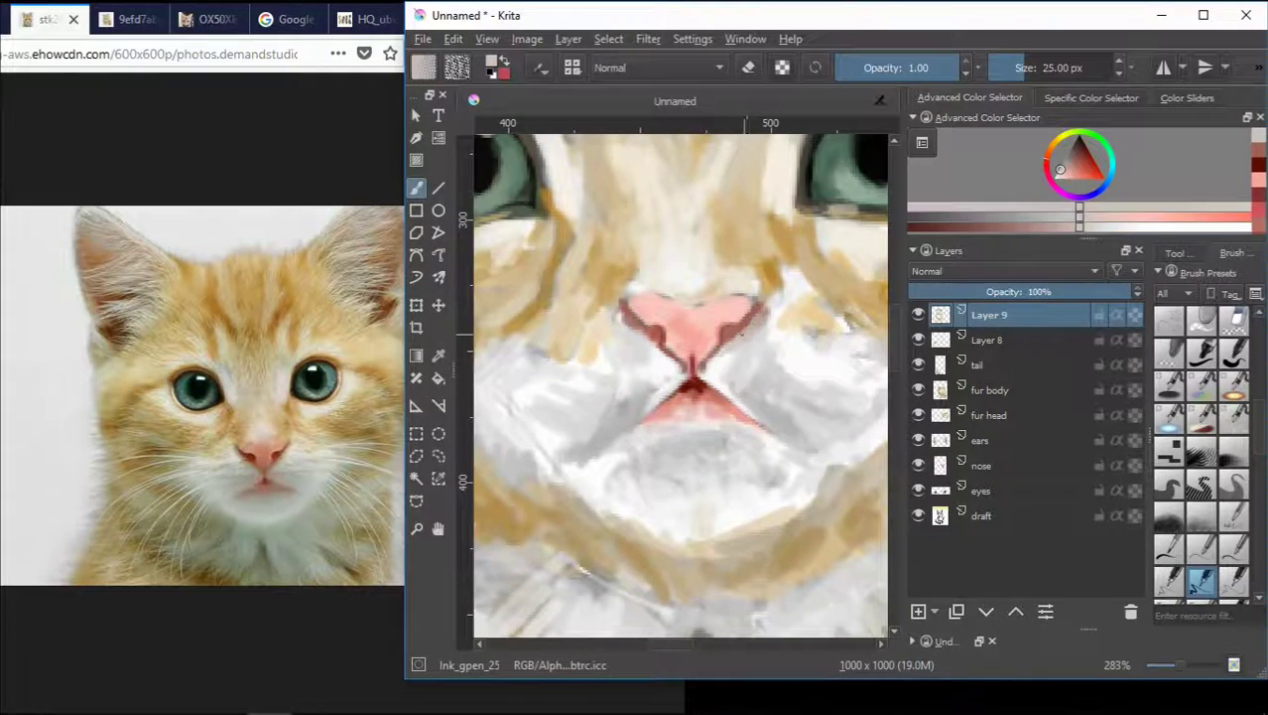
- Sample the dark red of the nose and touch up the left nostril
scroll(623, 411, down, 2)
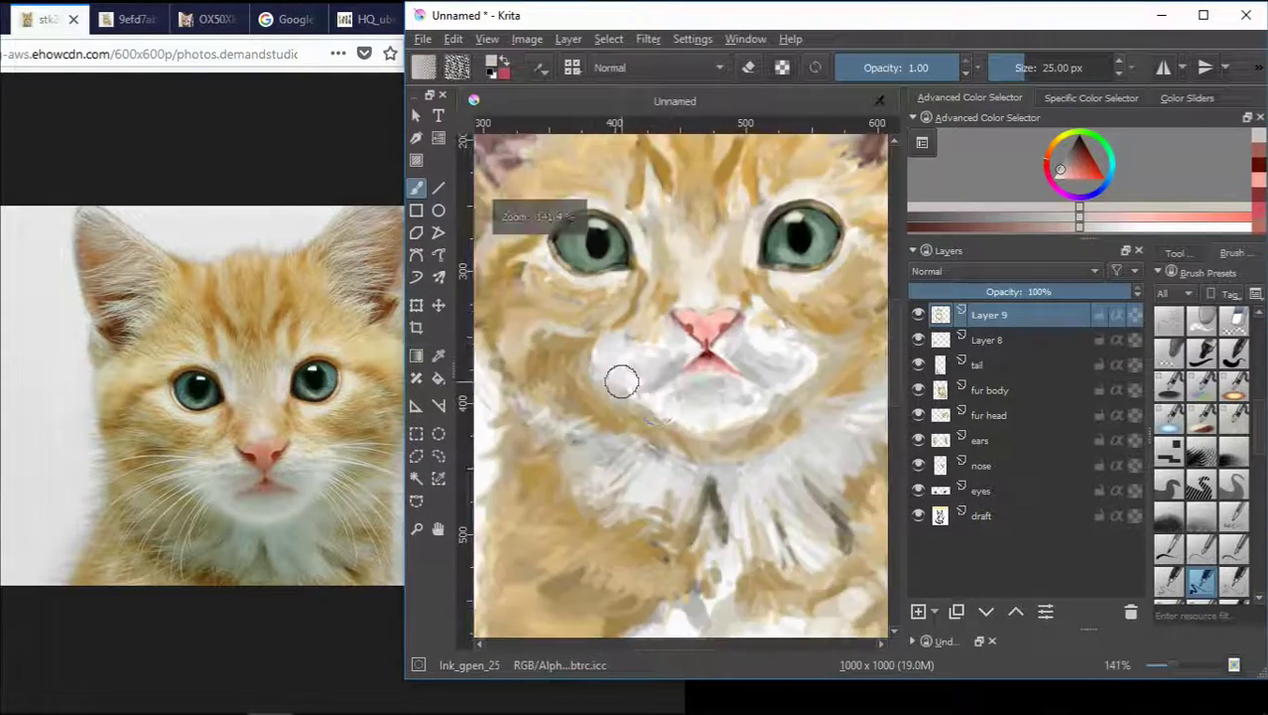
scroll(623, 374, up, 2)
ctrl+click(663, 340)
drag(663, 341, 657, 335)
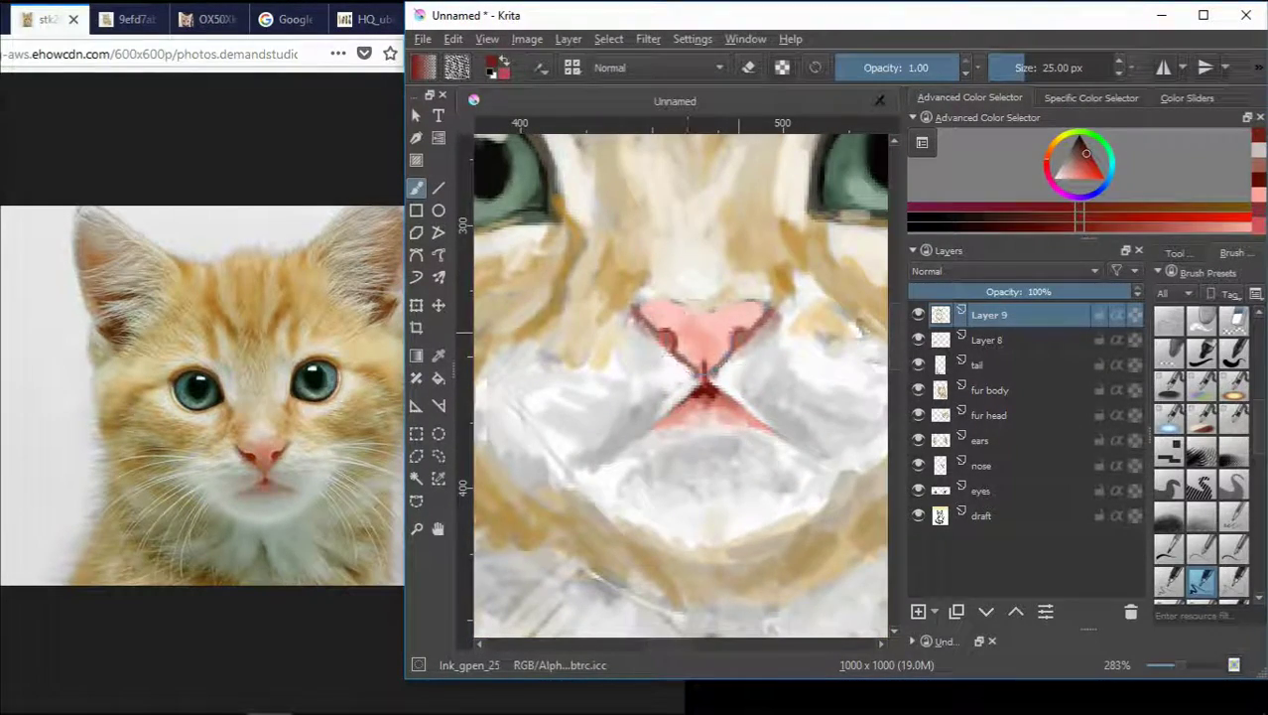
- Blend the nose's upper edge into the fur with sampled tan and pale pink tones
scroll(734, 298, down, 2)
scroll(742, 275, up, 2)
ctrl+click(734, 327)
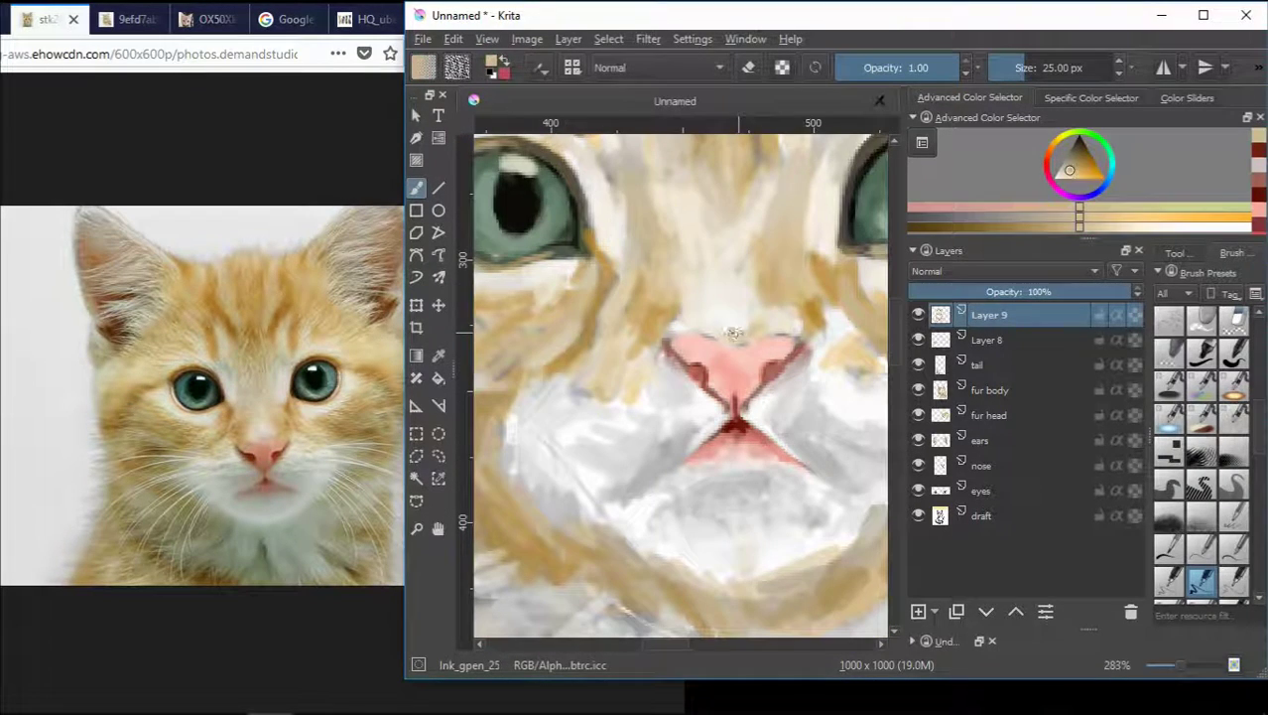
ctrl+click(740, 344)
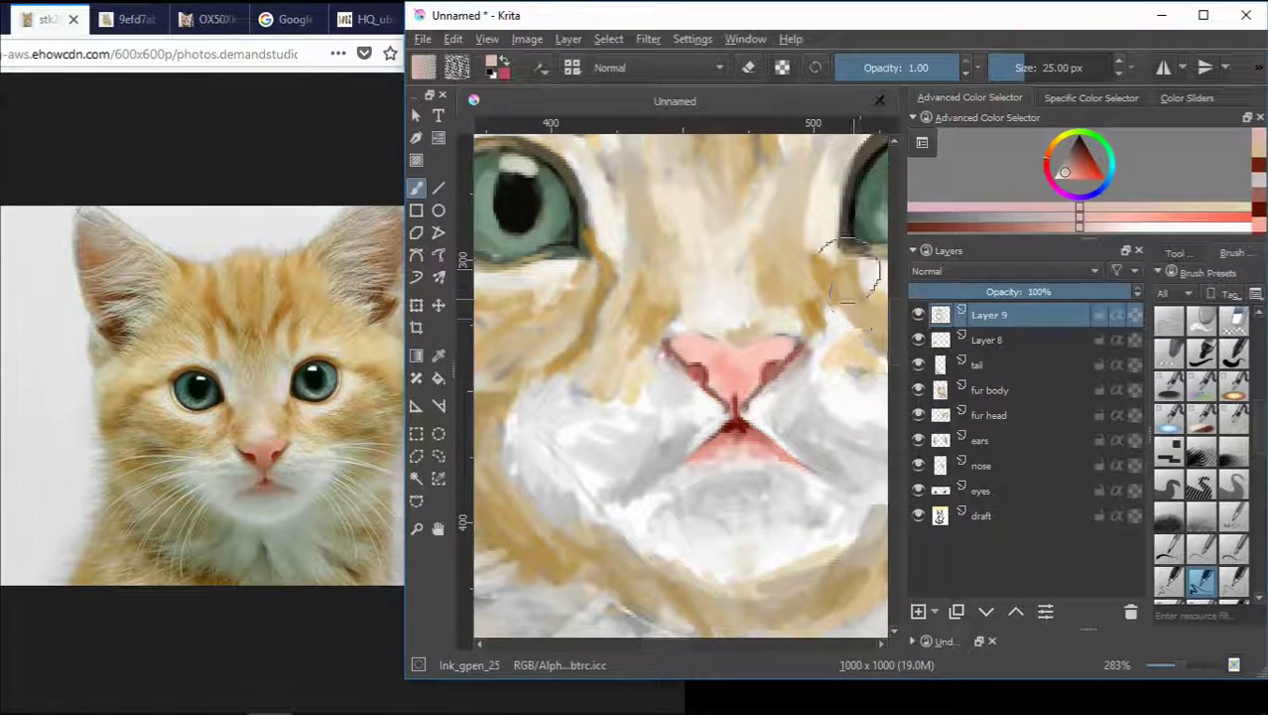
ctrl+click(764, 333)
scroll(794, 283, down, 2)
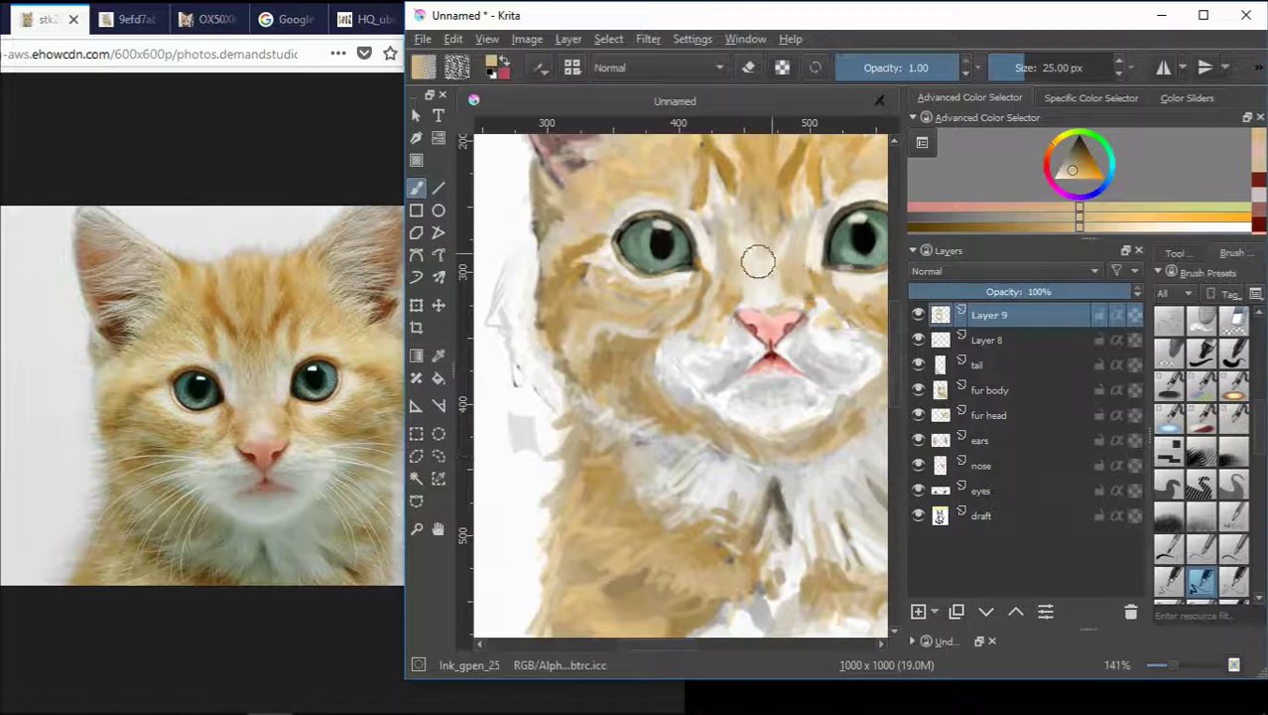
- Paint sampled golden-brown fur strokes beside the nose bridge, below the right eye's inner corner
scroll(757, 261, up, 1)
ctrl+click(679, 290)
scroll(677, 335, down, 2)
scroll(759, 330, up, 2)
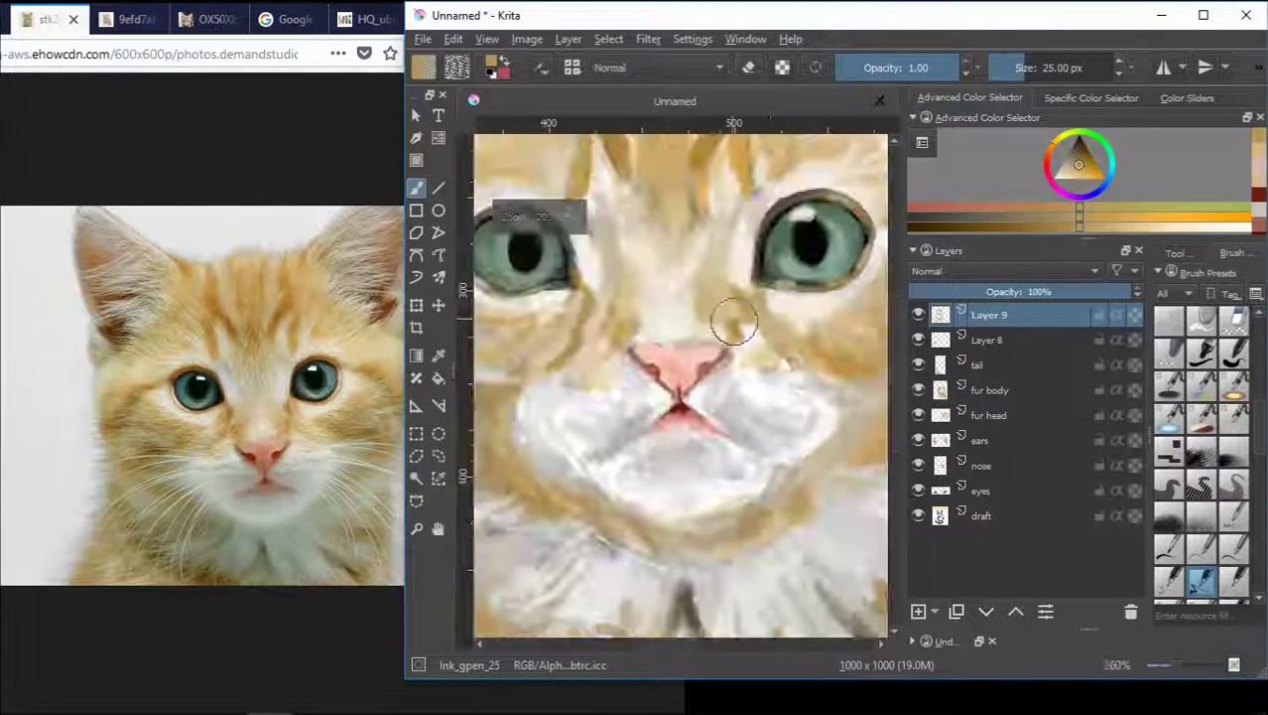
ctrl+click(741, 297)
drag(742, 296, 747, 303)
- Choose a darker golden brown and paint a curved stripe from the left eye's inner corner down to the cheek
click(1082, 153)
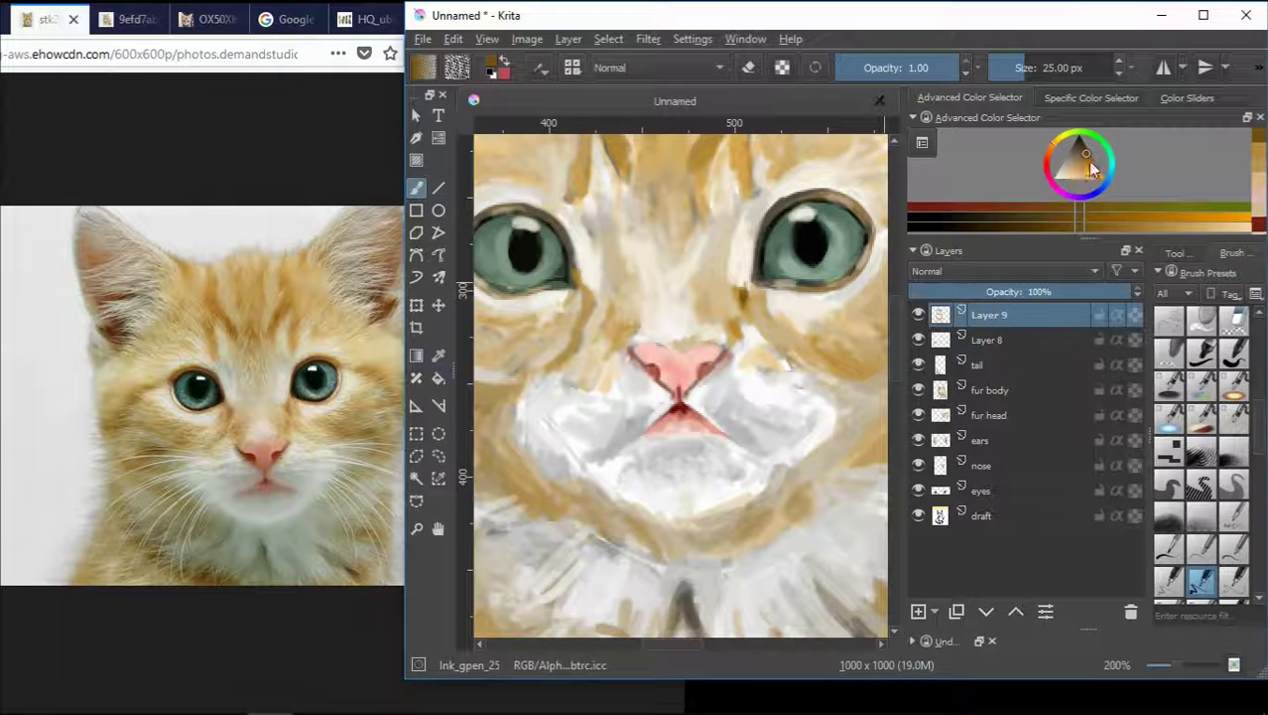
click(1086, 156)
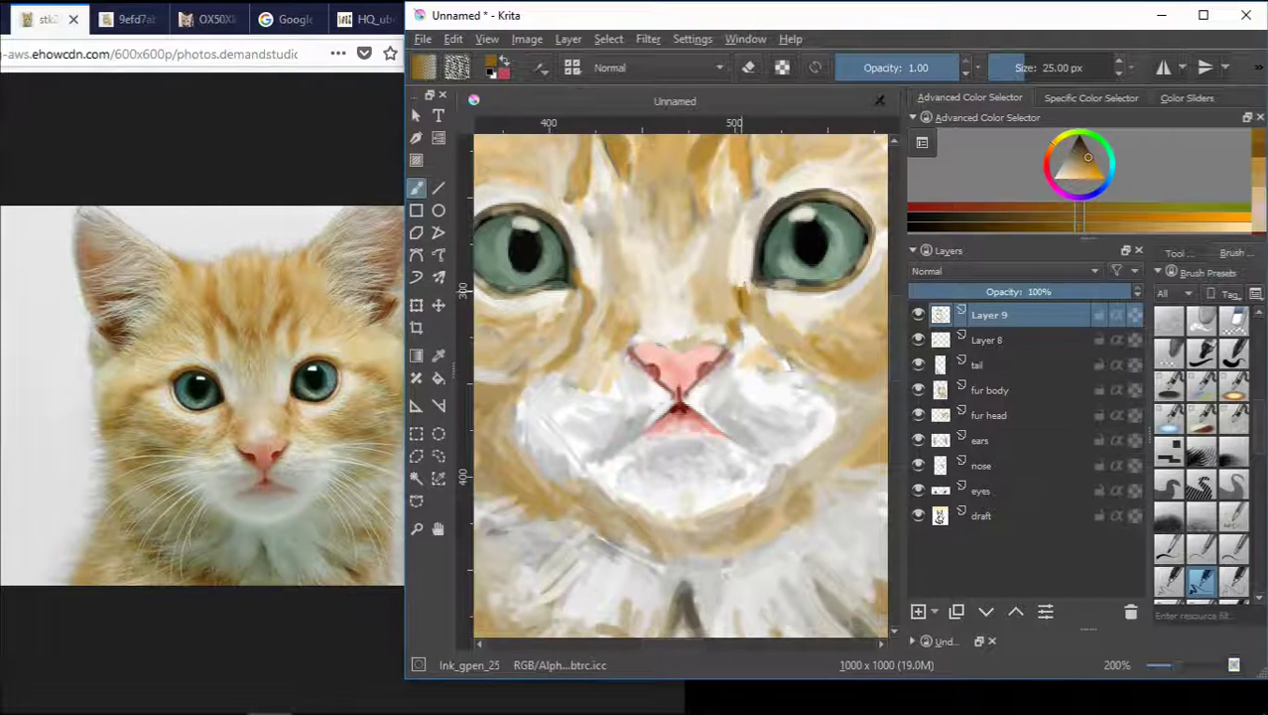
mouse_move(592, 295)
mouse_down()
mouse_move(582, 345)
mouse_move(553, 357)
mouse_up()
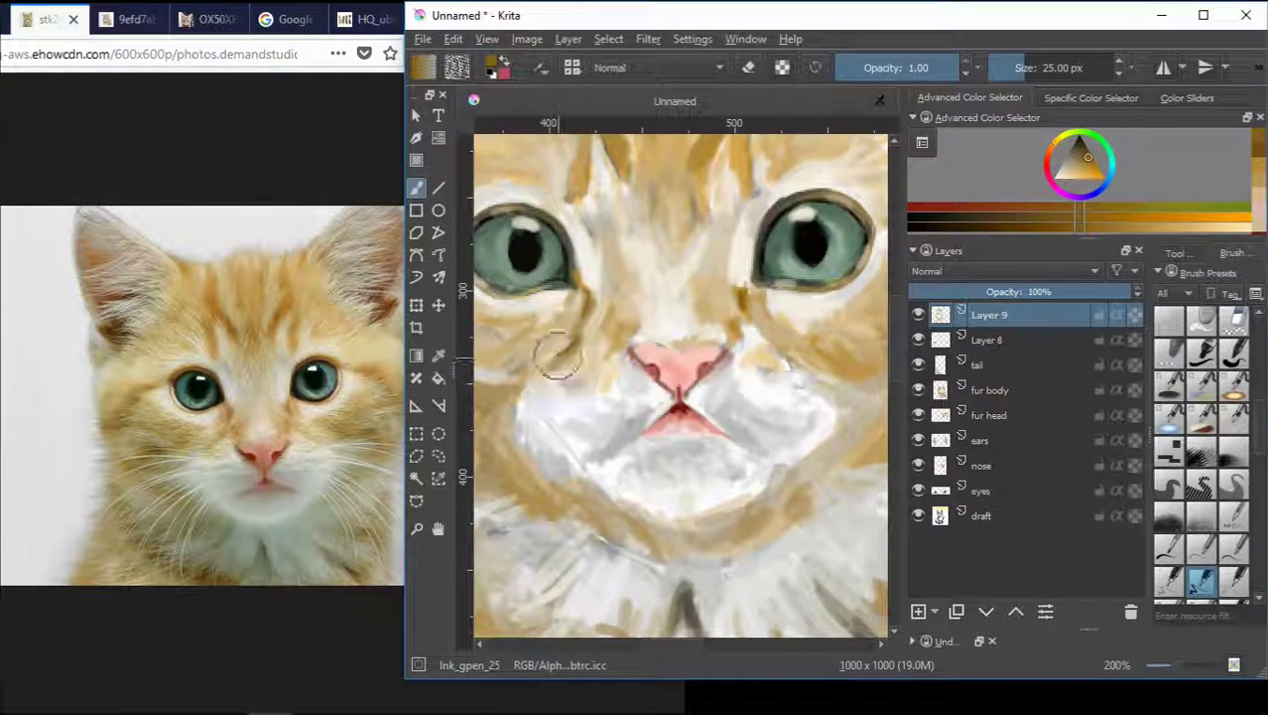
- Touch up the white muzzle around the nose and mouth with sampled white and light grey tones
scroll(624, 375, up, 1)
scroll(641, 375, down, 1)
ctrl+click(779, 449)
scroll(659, 377, up, 2)
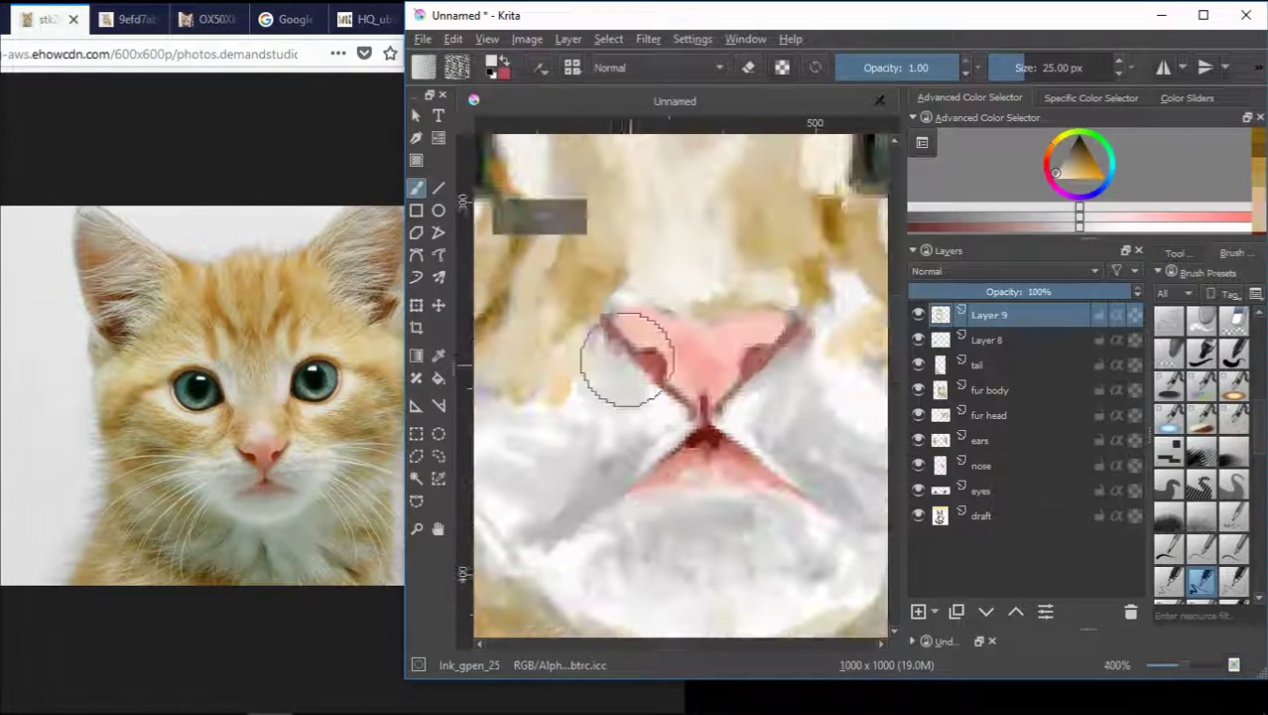
ctrl+click(831, 498)
scroll(658, 373, down, 3)
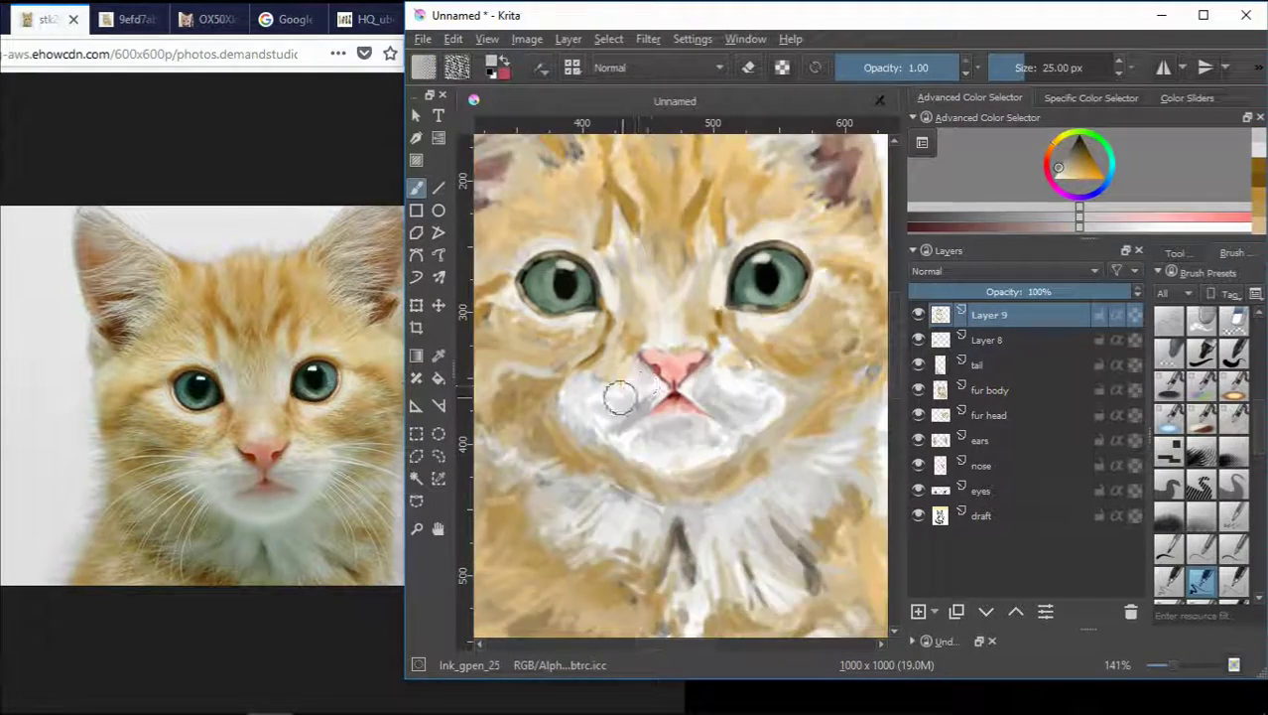
scroll(621, 399, up, 1)
ctrl+click(704, 471)
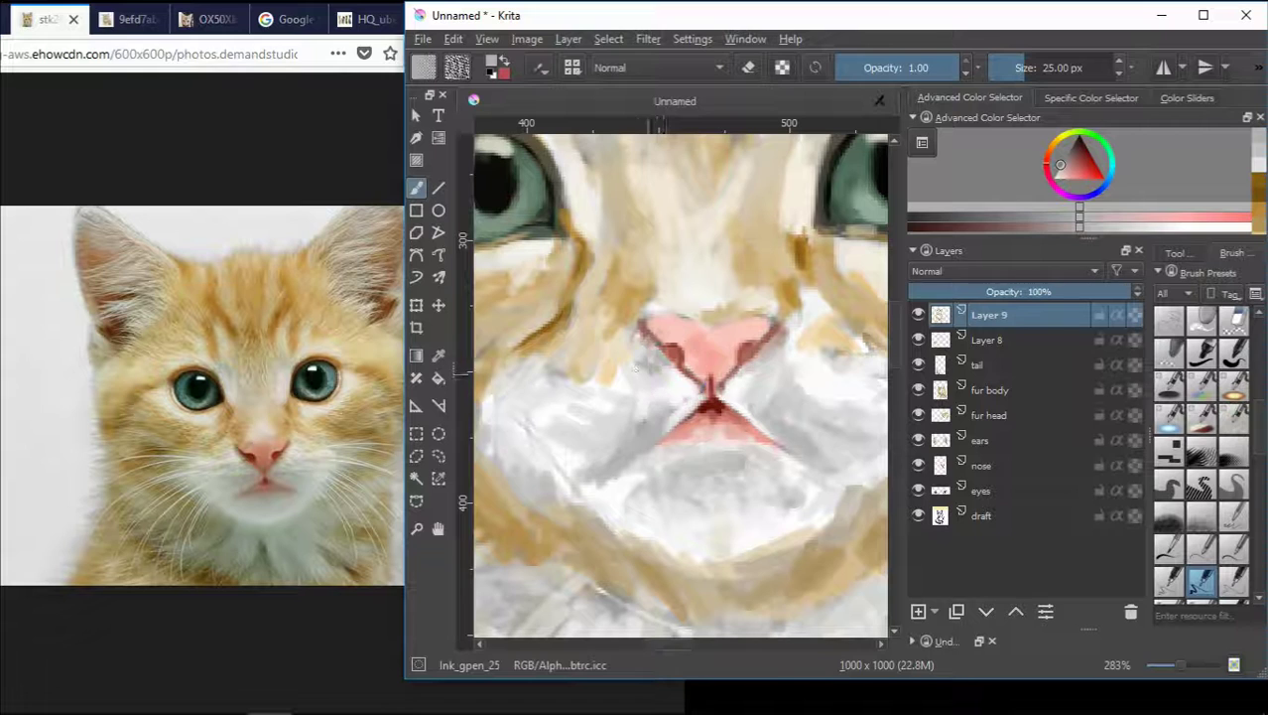
- Soften the nose's lower edges on both sides with sampled light grey and white tones
ctrl+click(780, 343)
mouse_move(778, 345)
mouse_down()
mouse_move(735, 374)
mouse_move(736, 395)
mouse_move(749, 369)
mouse_move(745, 385)
mouse_move(683, 369)
mouse_up()
ctrl+click(734, 391)
ctrl+click(672, 373)
ctrl+click(671, 381)
ctrl+click(672, 371)
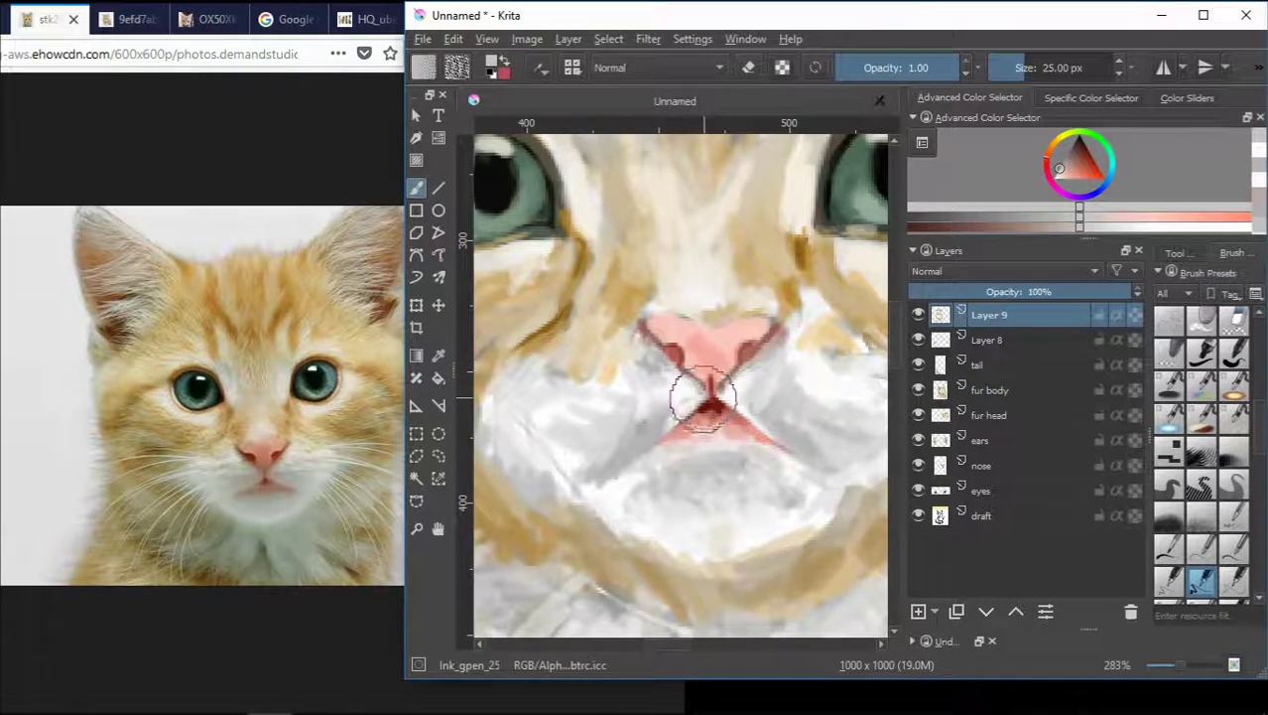
- Sample a pale pink and blend the fur beside the line joining the nose and mouth
scroll(702, 400, up, 1)
ctrl+click(700, 399)
ctrl+click(700, 399)
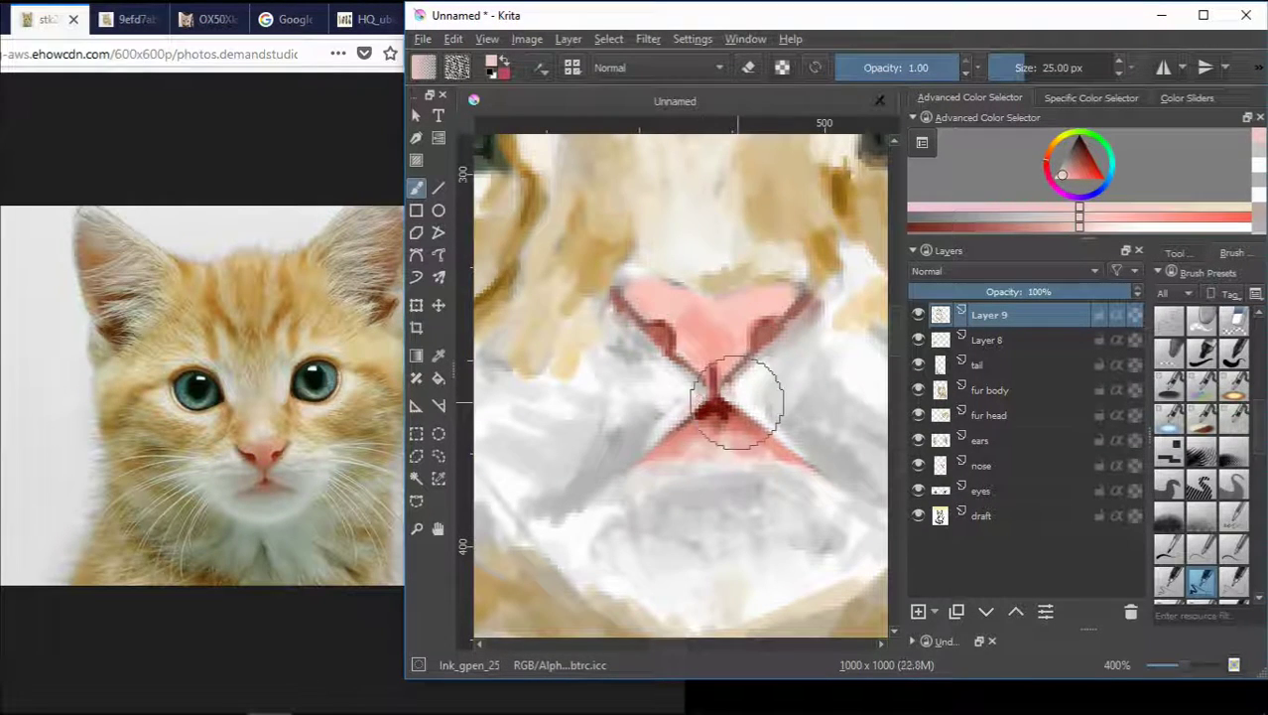
scroll(750, 412, down, 3)
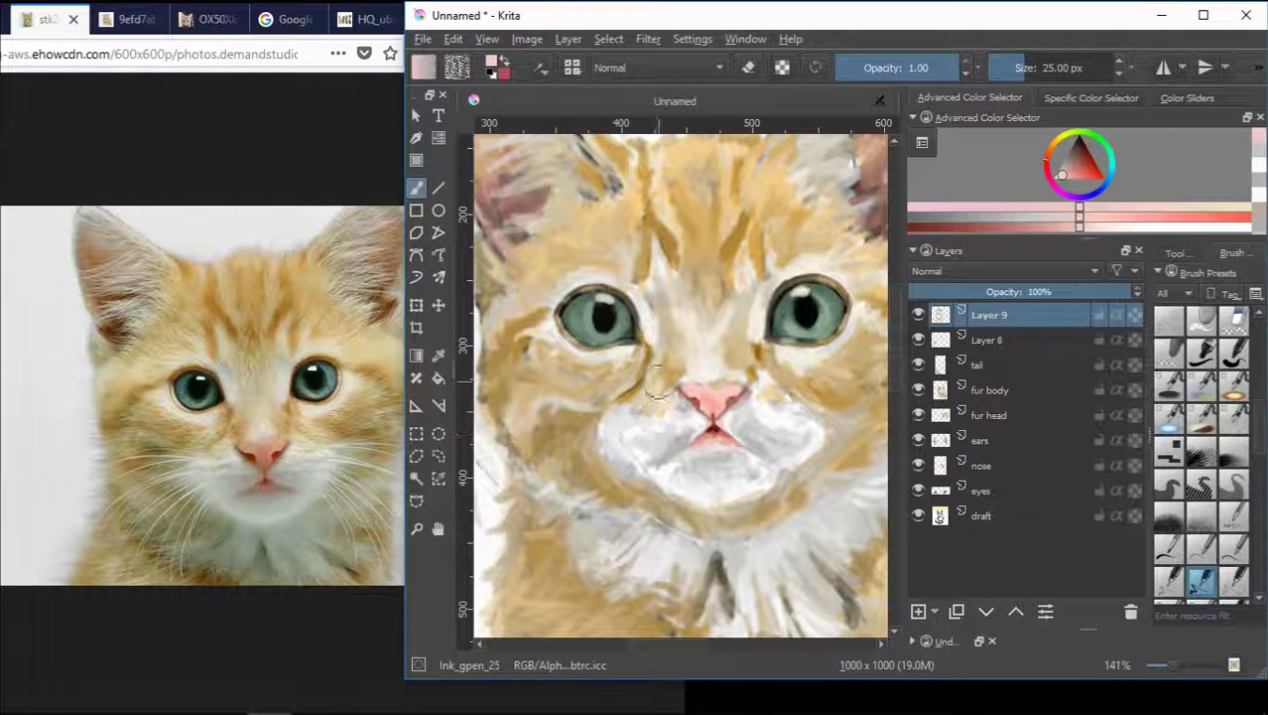
- Darken the right forehead stripe with a golden-brown stroke
ctrl+click(843, 399)
drag(742, 218, 731, 239)
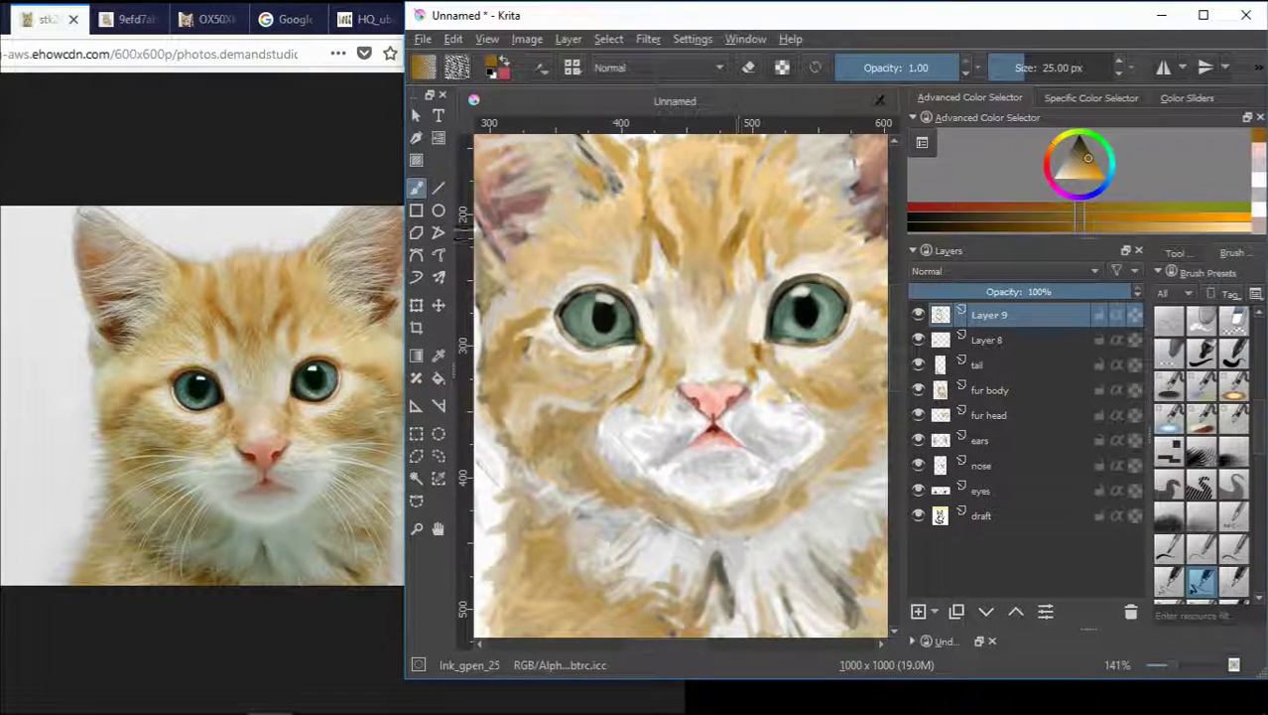
scroll(847, 266, down, 2)
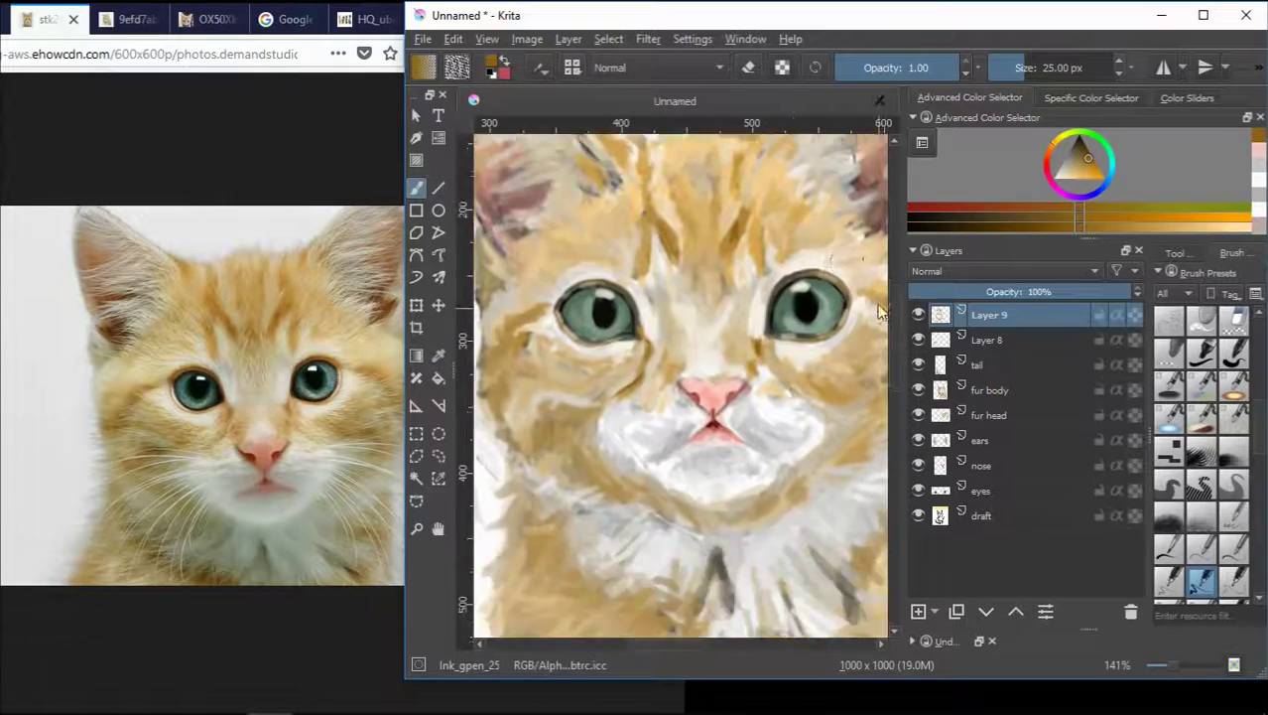
- Paint fine fur strokes along the nose bridge between the eyes with sampled greyish-tan and cream tones
scroll(587, 306, up, 5)
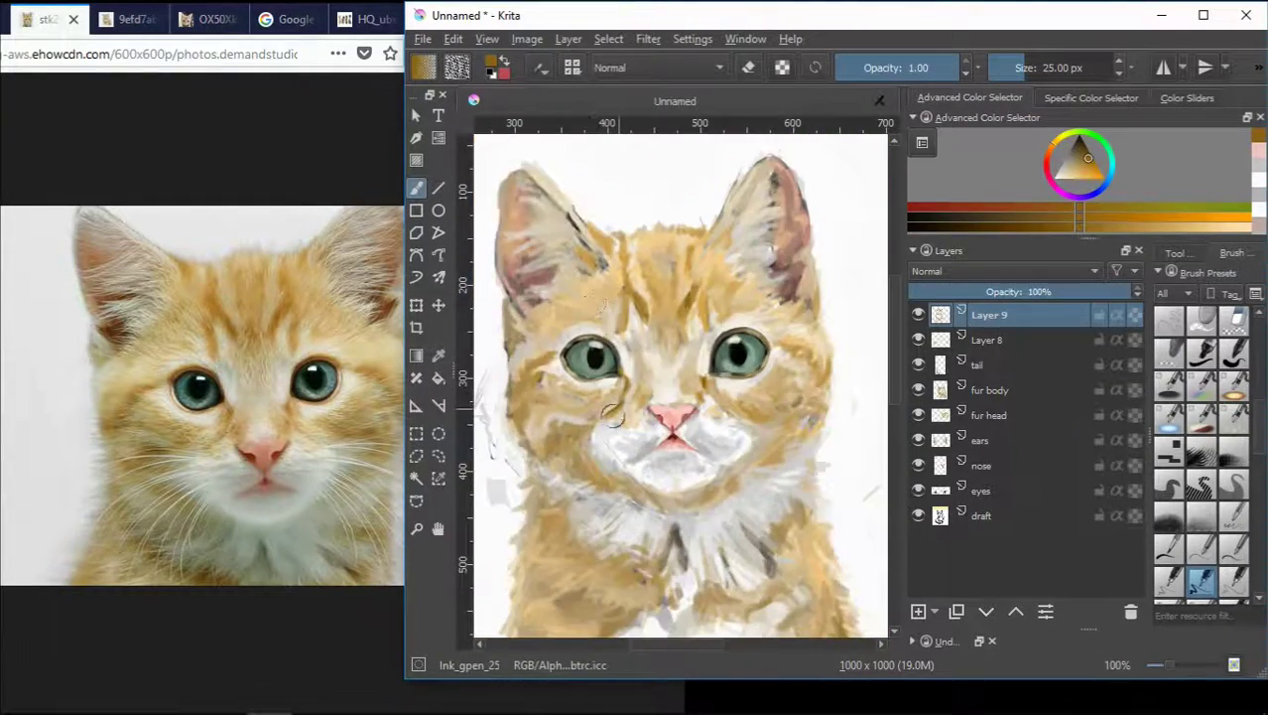
scroll(708, 360, down, 3)
scroll(700, 318, up, 2)
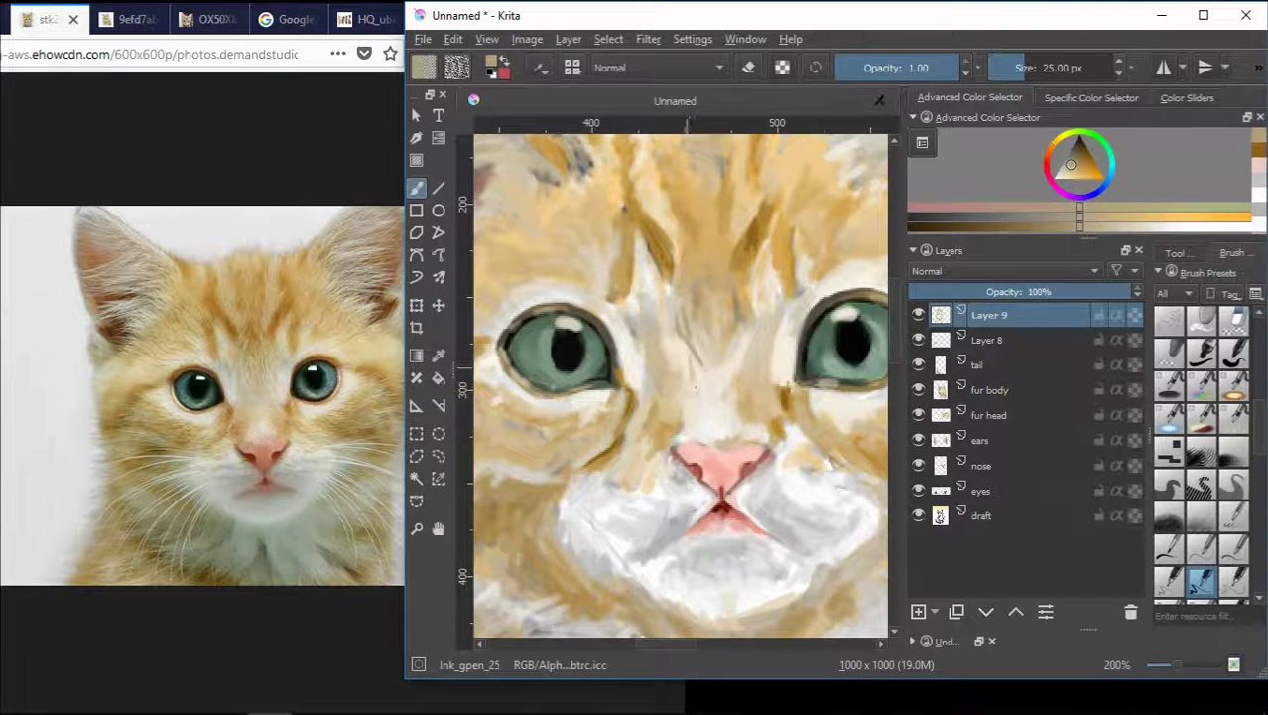
ctrl+click(704, 370)
drag(759, 359, 750, 350)
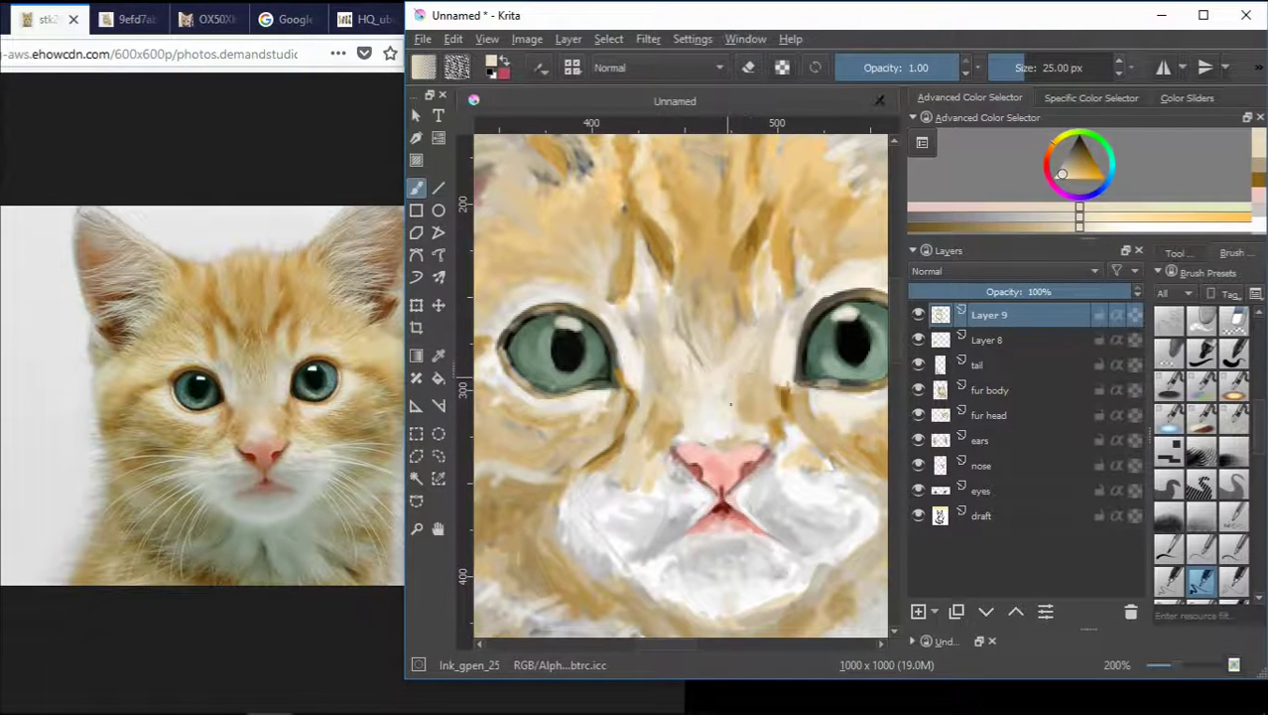
ctrl+click(742, 413)
mouse_move(742, 407)
mouse_down()
mouse_move(783, 381)
mouse_move(767, 336)
mouse_move(759, 408)
mouse_move(761, 373)
mouse_up()
ctrl+click(773, 338)
scroll(760, 359, down, 2)
scroll(722, 377, up, 2)
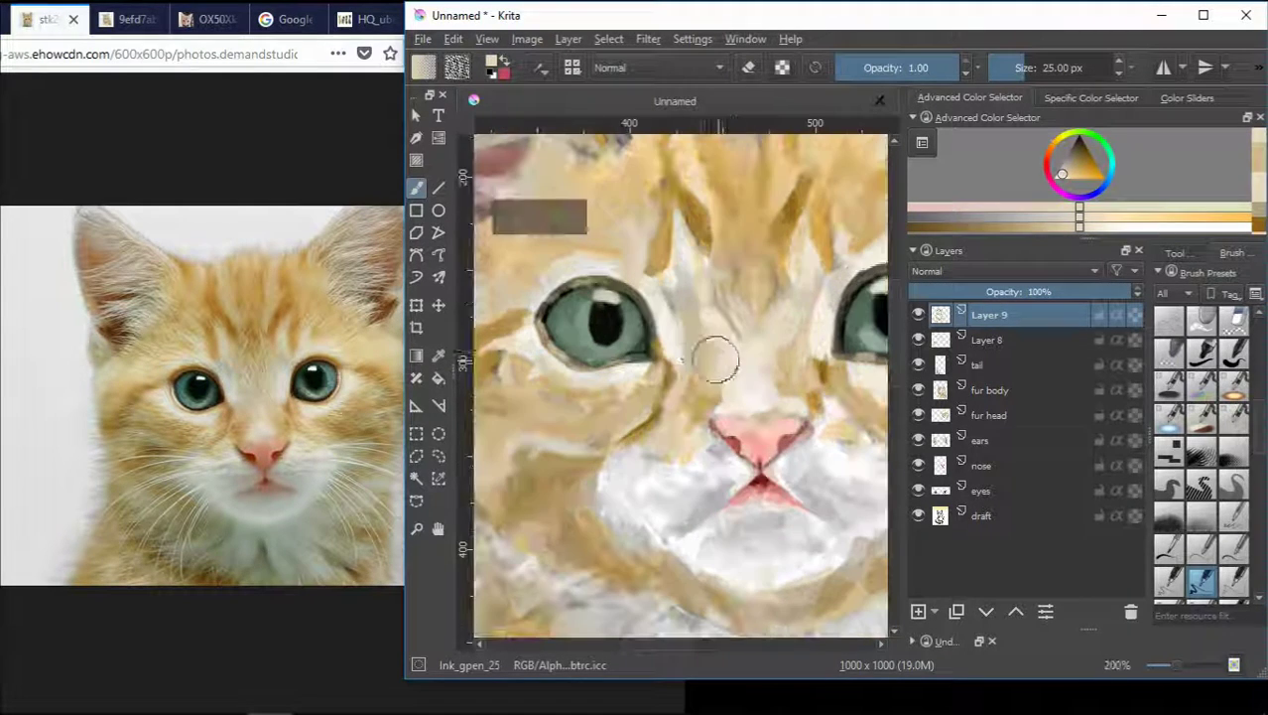
- Brighten the fur around the left eye with sampled white and cream strokes
ctrl+click(675, 334)
ctrl+click(807, 473)
drag(674, 308, 676, 330)
ctrl+click(678, 484)
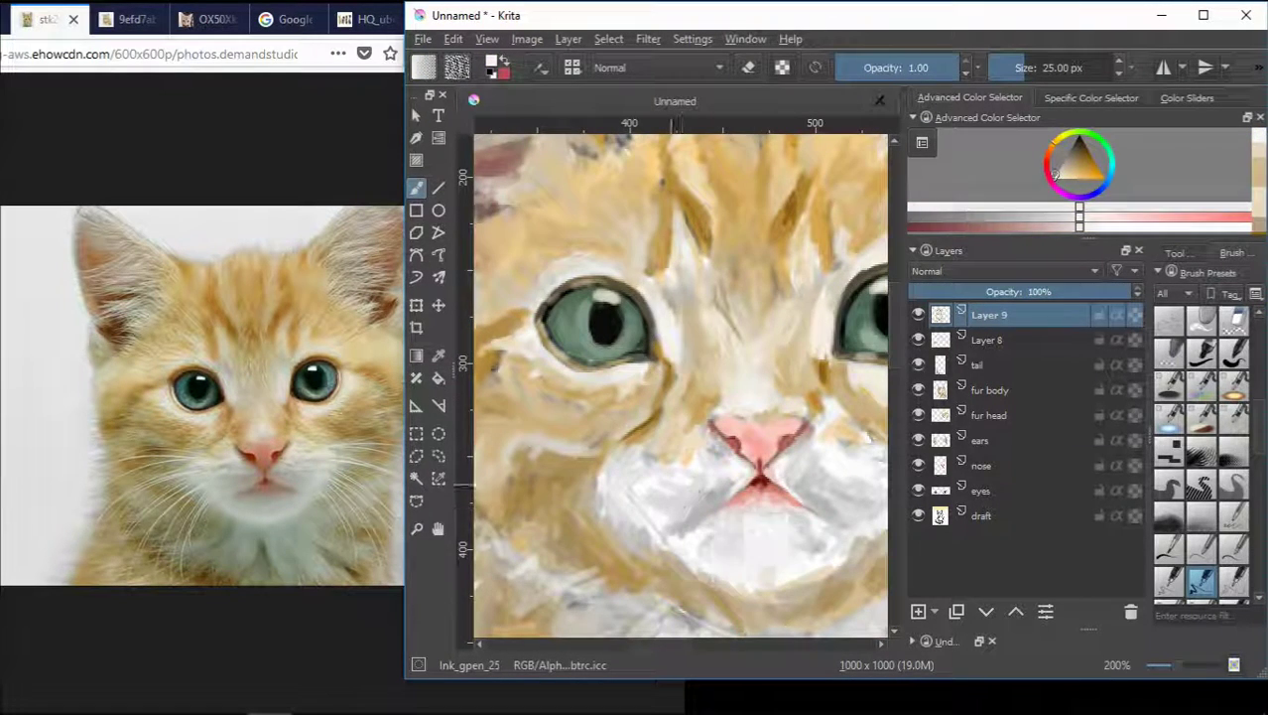
drag(633, 379, 613, 374)
ctrl+click(558, 260)
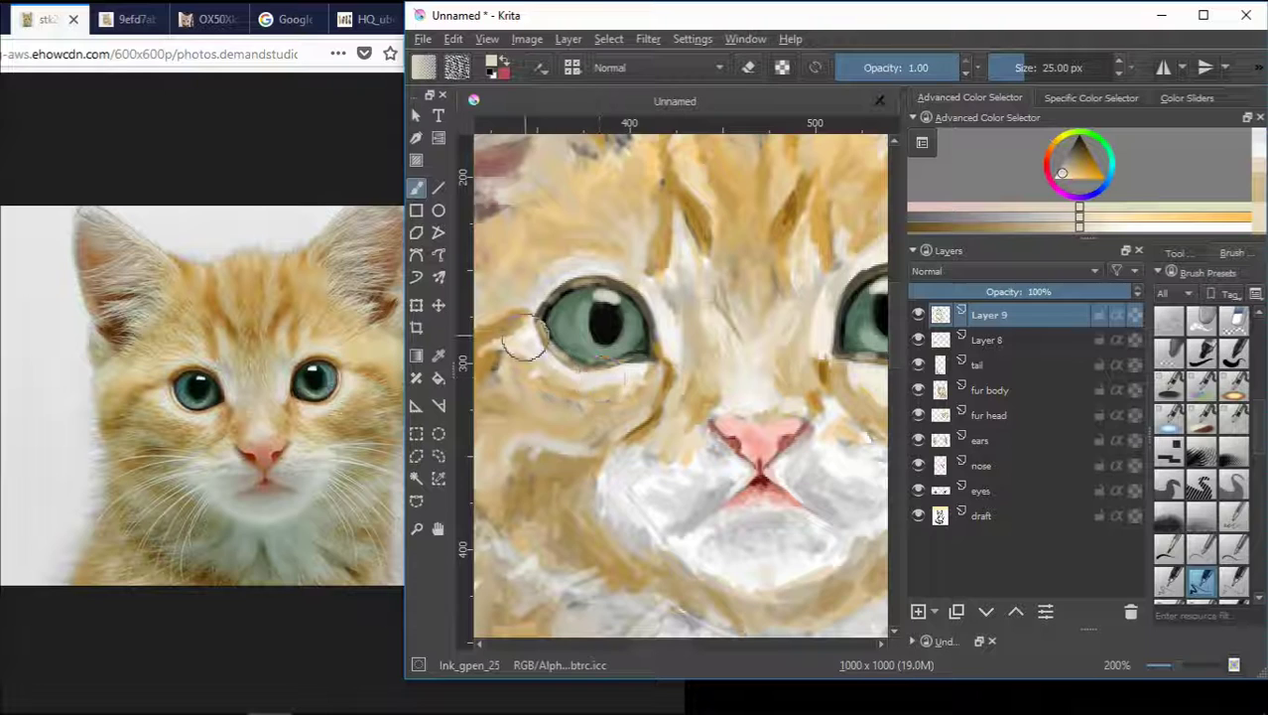
scroll(707, 363, down, 1)
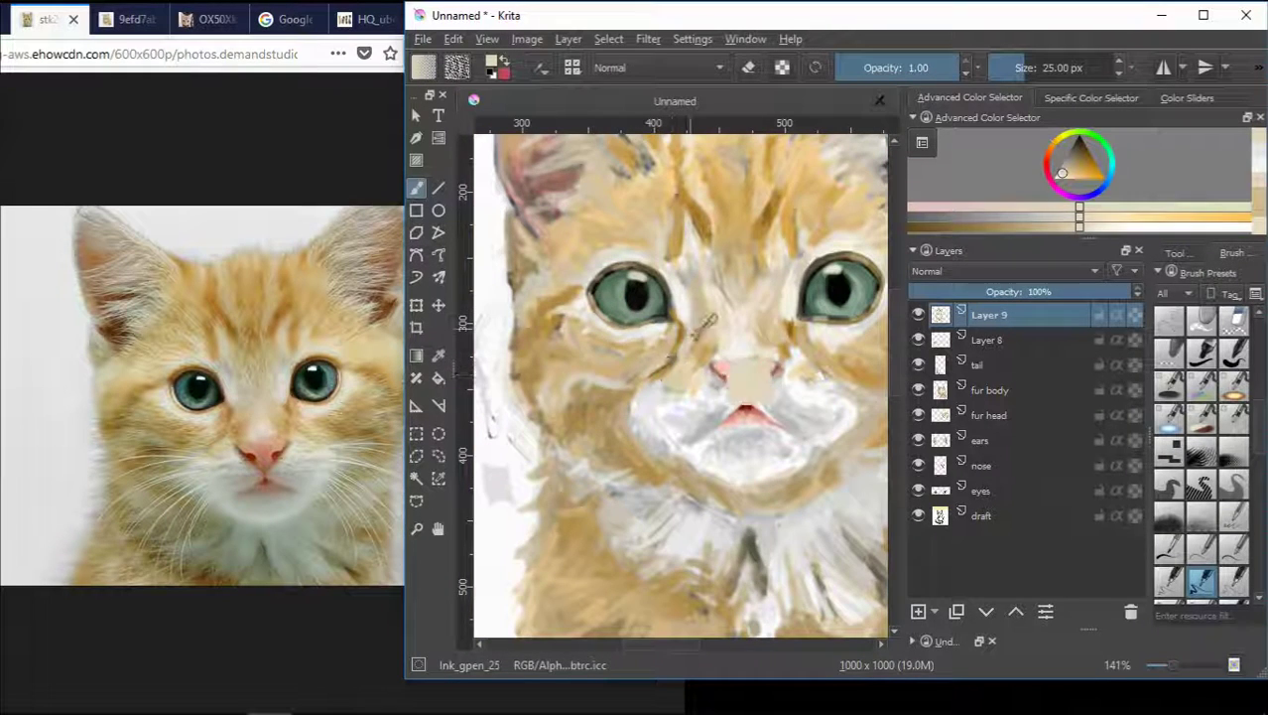
- Paint brown and tan fur strokes on the cheek below the left eye
ctrl+click(677, 353)
mouse_move(640, 340)
mouse_down()
mouse_move(598, 339)
mouse_move(621, 338)
mouse_move(609, 358)
mouse_move(625, 363)
mouse_move(575, 366)
mouse_move(546, 348)
mouse_move(556, 339)
mouse_move(608, 368)
mouse_up()
ctrl+click(626, 368)
ctrl+click(631, 345)
ctrl+click(542, 364)
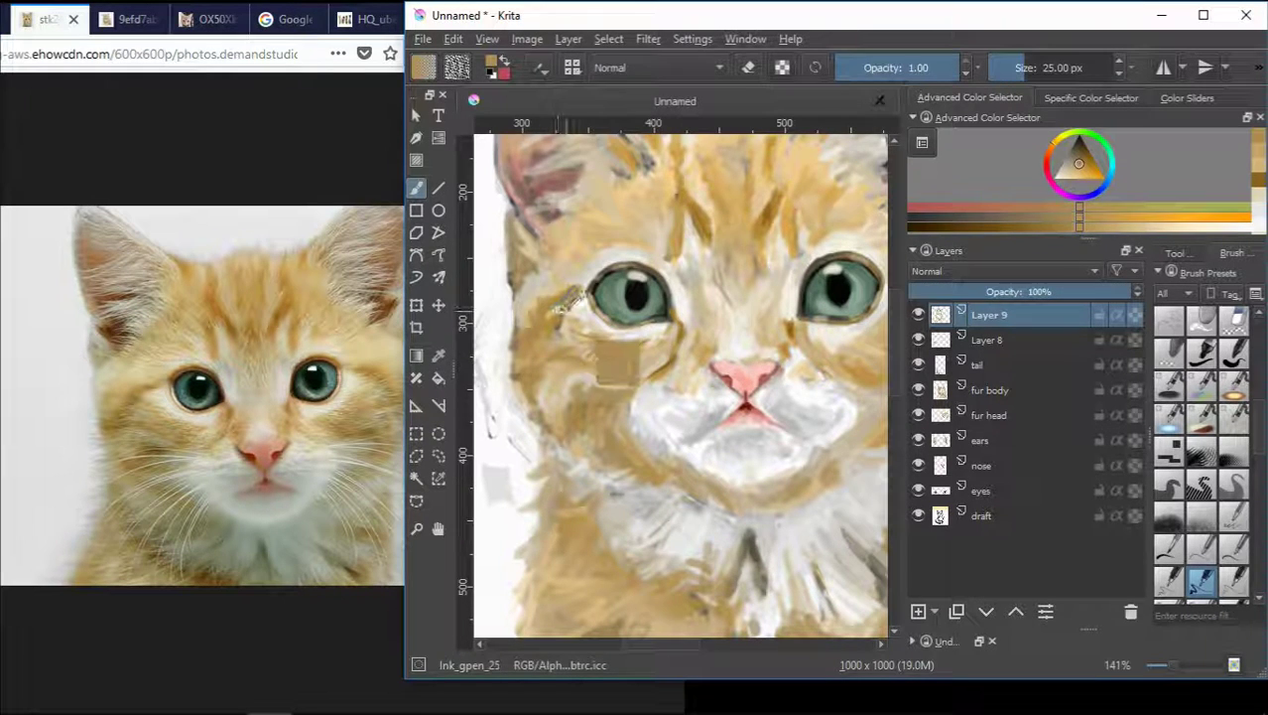
- Paint pale cream fur strokes at the outer side of the left eye and sample a greyish tone above it
ctrl+click(574, 309)
mouse_move(587, 310)
mouse_down()
mouse_move(557, 305)
mouse_move(543, 287)
mouse_move(556, 273)
mouse_up()
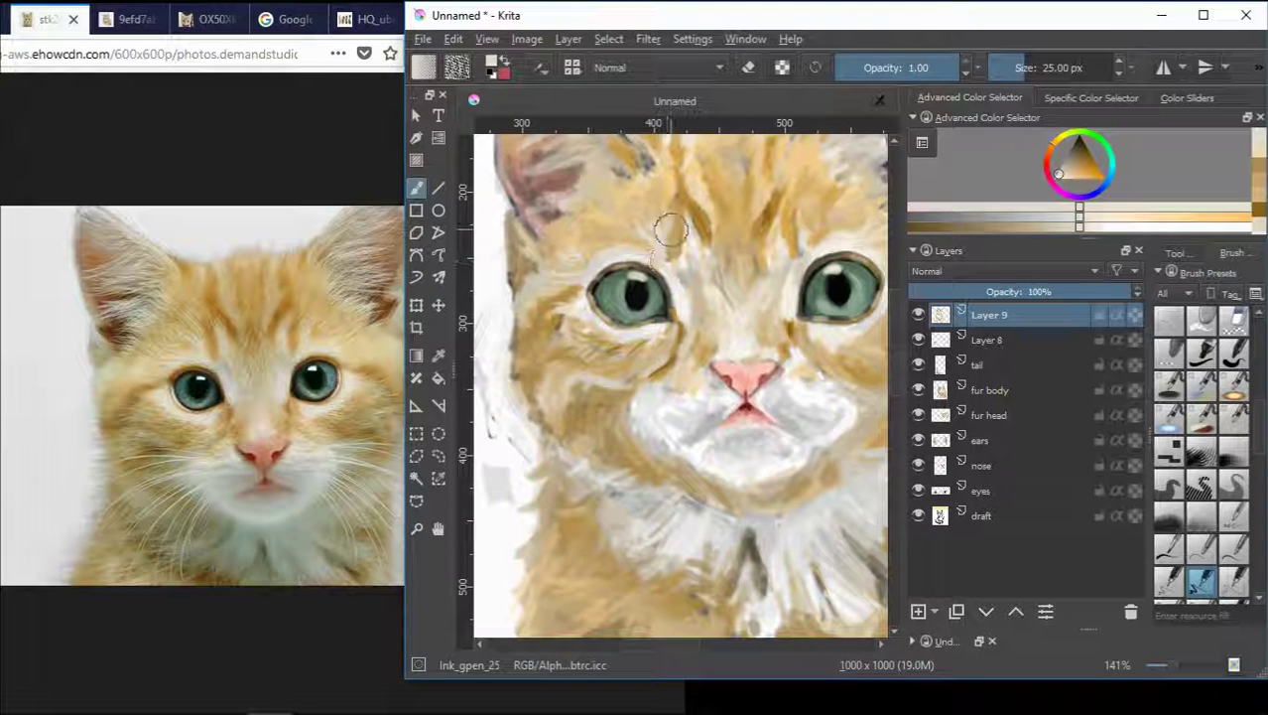
ctrl+click(663, 189)
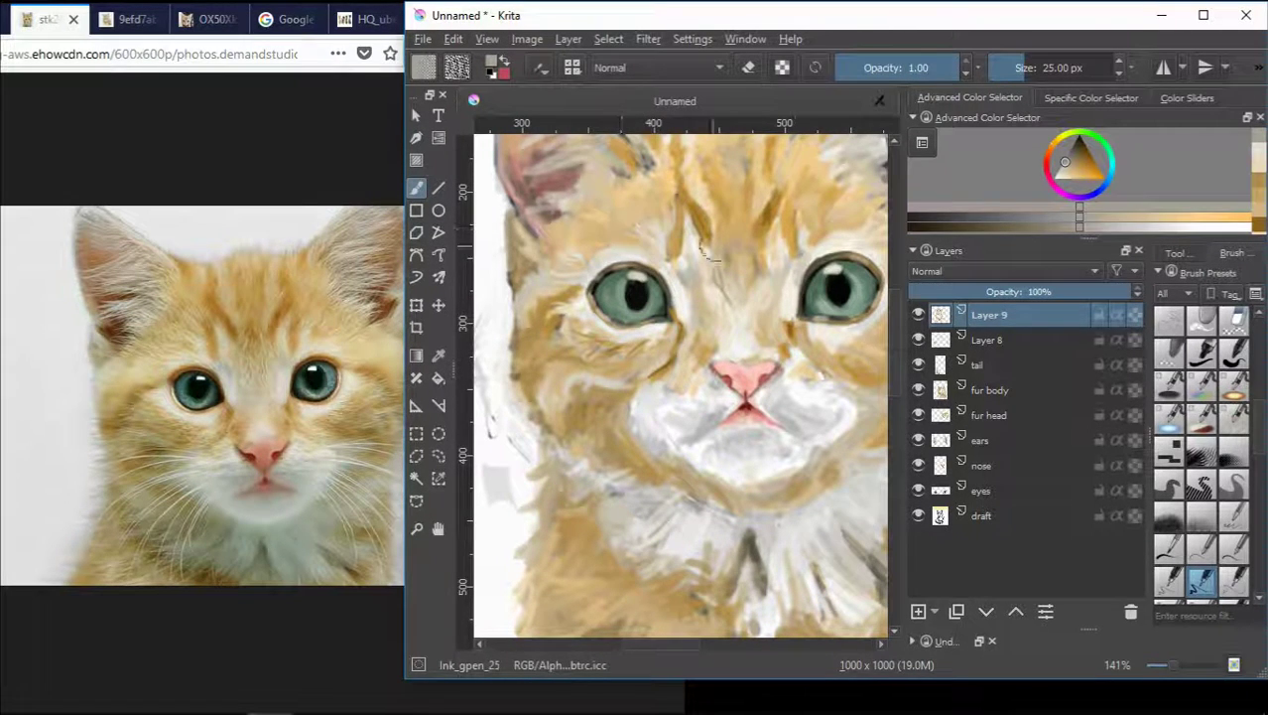
- Refine the lower ends of the forehead stripes above both eyes with sampled light and golden-tan tones
ctrl+click(814, 266)
ctrl+click(812, 229)
drag(800, 222, 784, 250)
ctrl+click(783, 241)
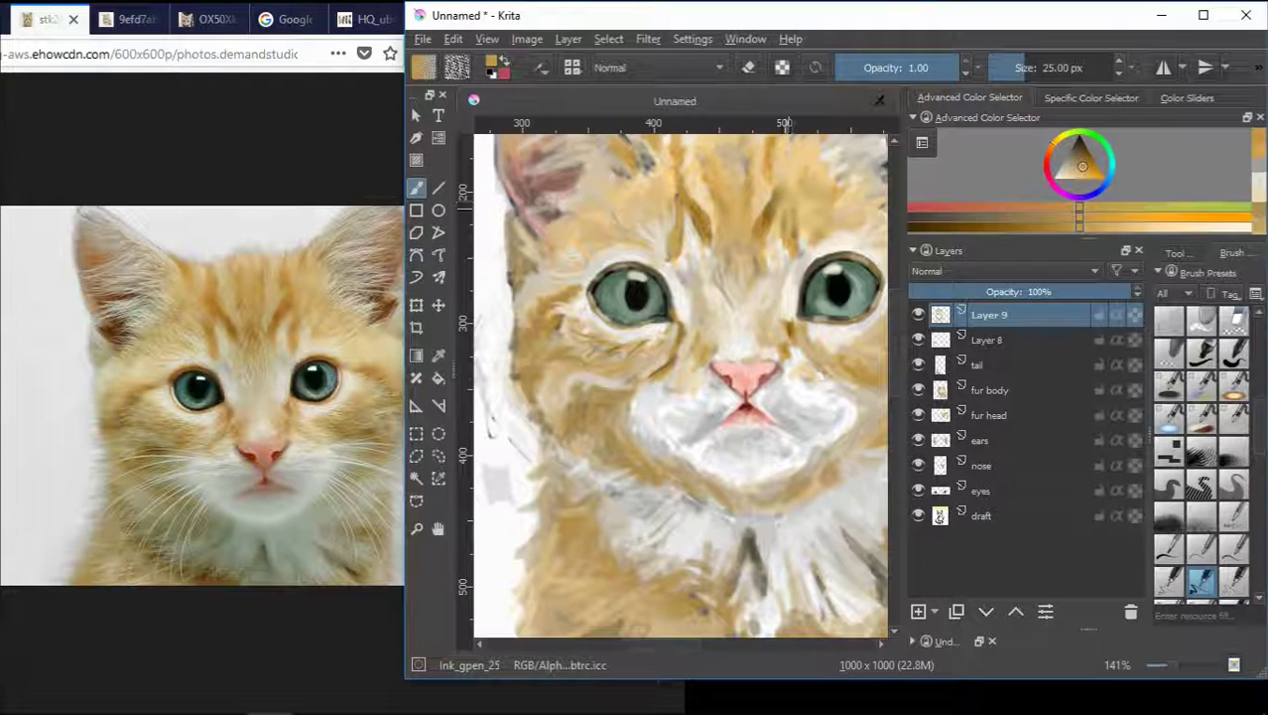
drag(690, 245, 684, 256)
- Blend the cheek fur below and beside the right eye with sampled brown, tan and pale golden strokes
drag(897, 304, 897, 288)
drag(658, 644, 674, 644)
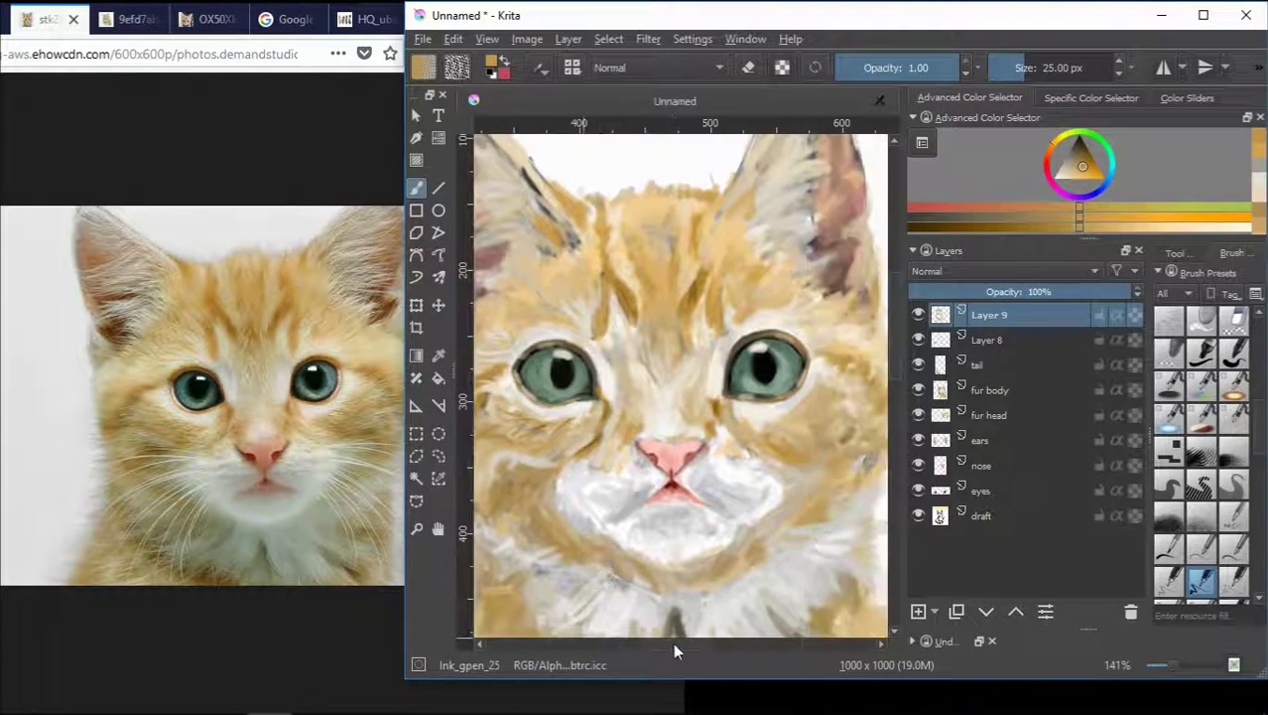
scroll(674, 650, right, 1)
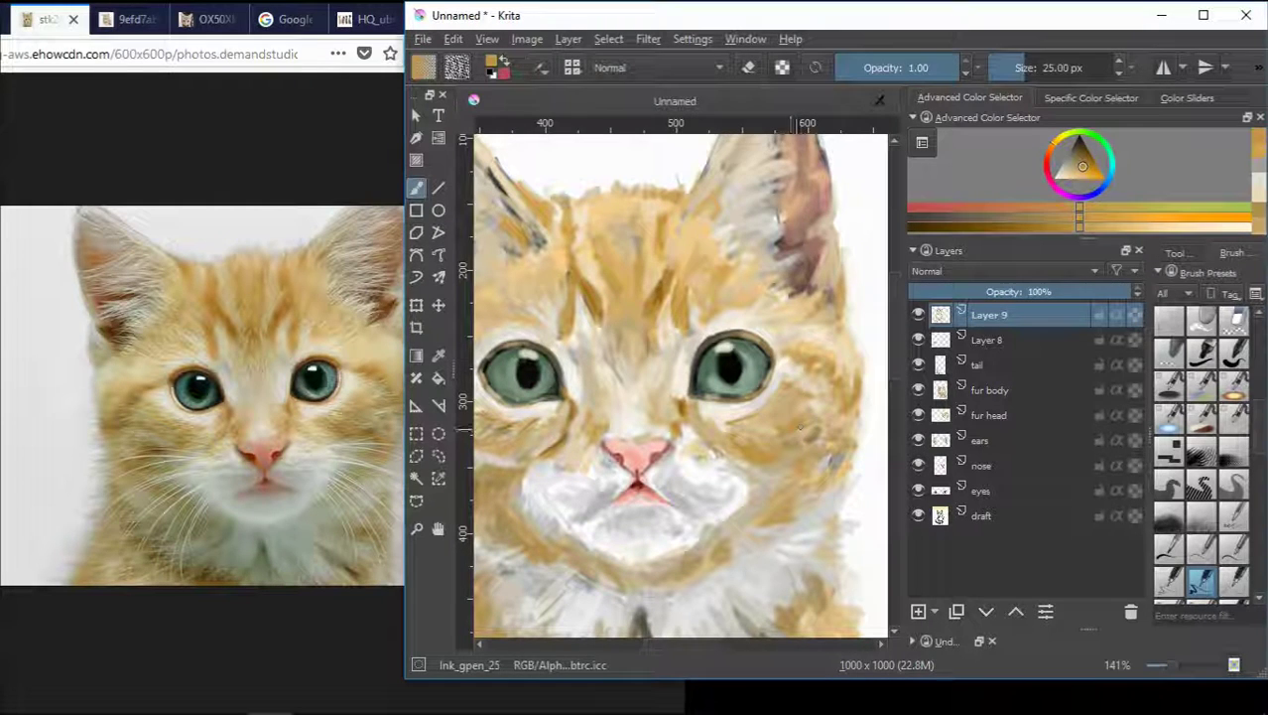
ctrl+click(809, 430)
ctrl+click(760, 425)
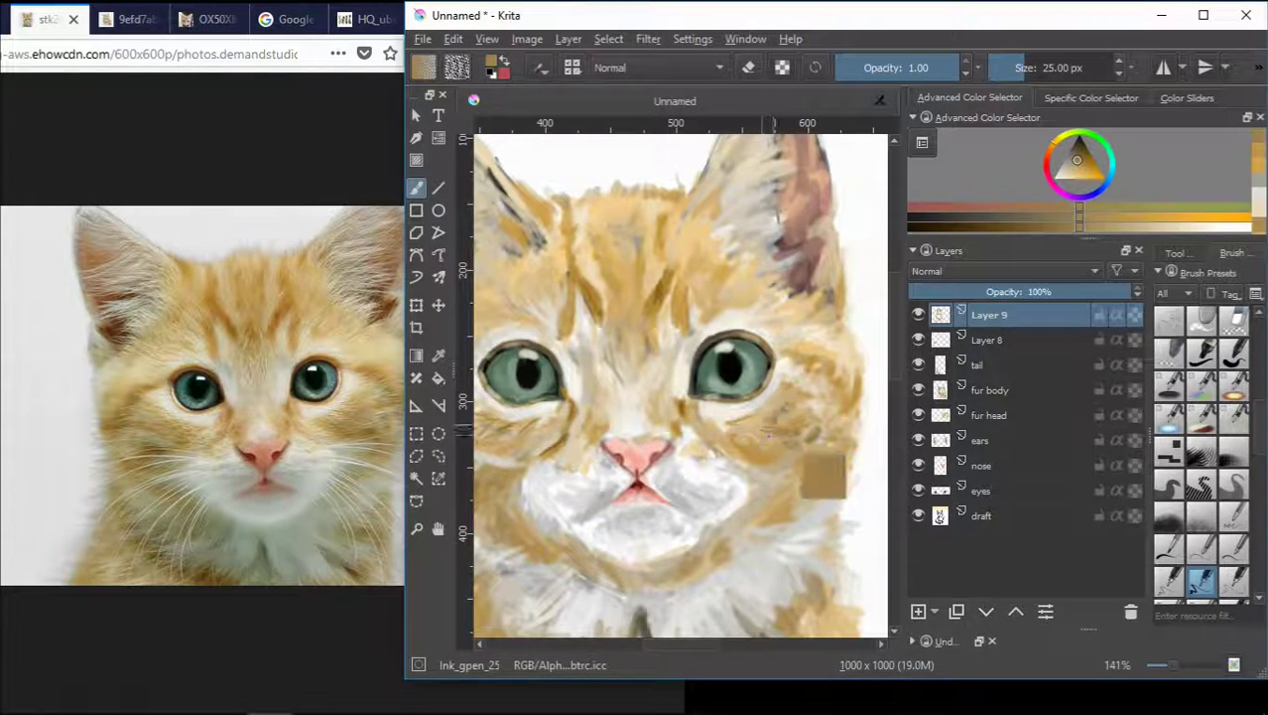
ctrl+click(795, 411)
ctrl+click(817, 372)
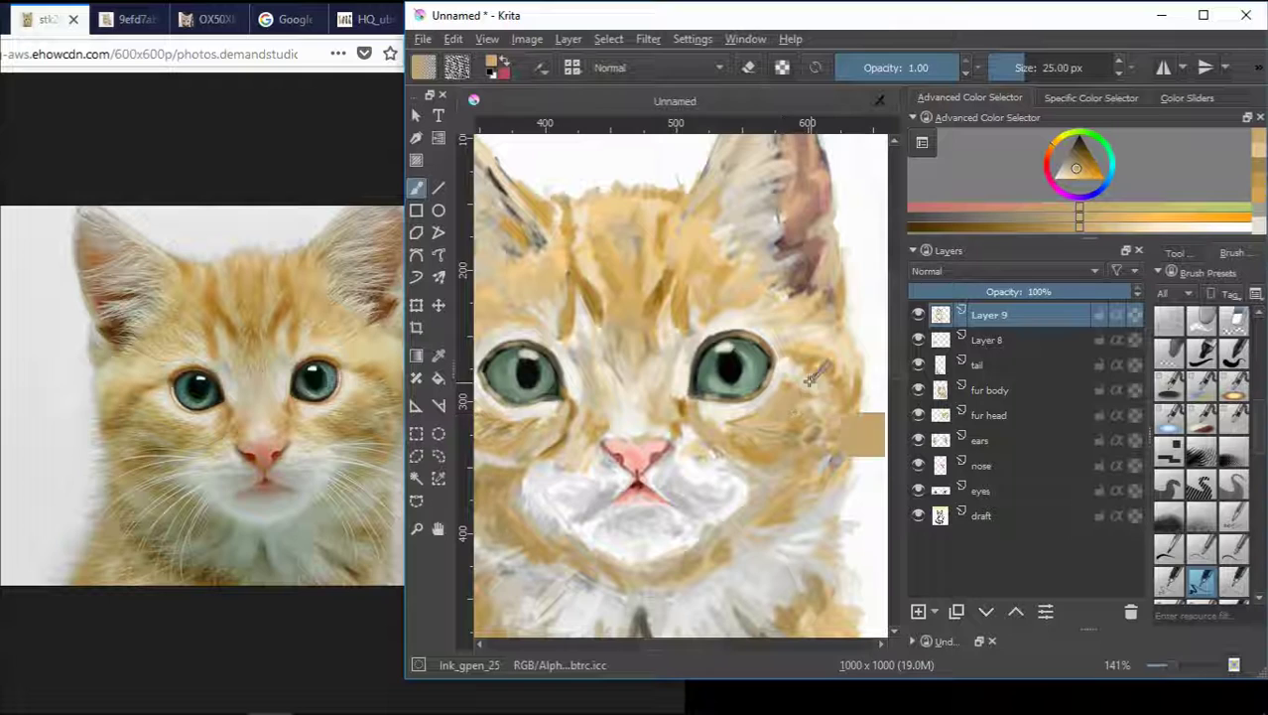
ctrl+click(773, 409)
ctrl+click(781, 395)
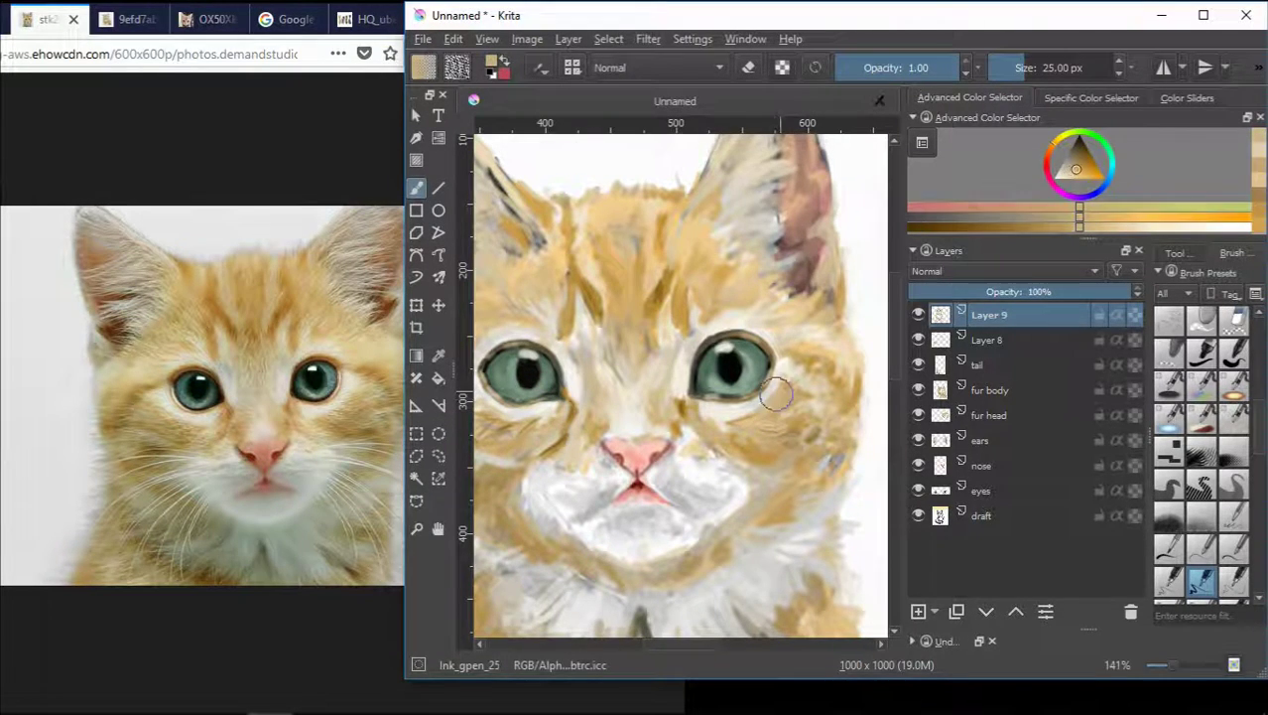
- Refine the fur at the outer corner of the right eye with sampled cream and dark golden-brown strokes
drag(781, 353, 792, 349)
scroll(783, 348, up, 2)
ctrl+click(780, 355)
scroll(816, 349, down, 2)
ctrl+click(819, 365)
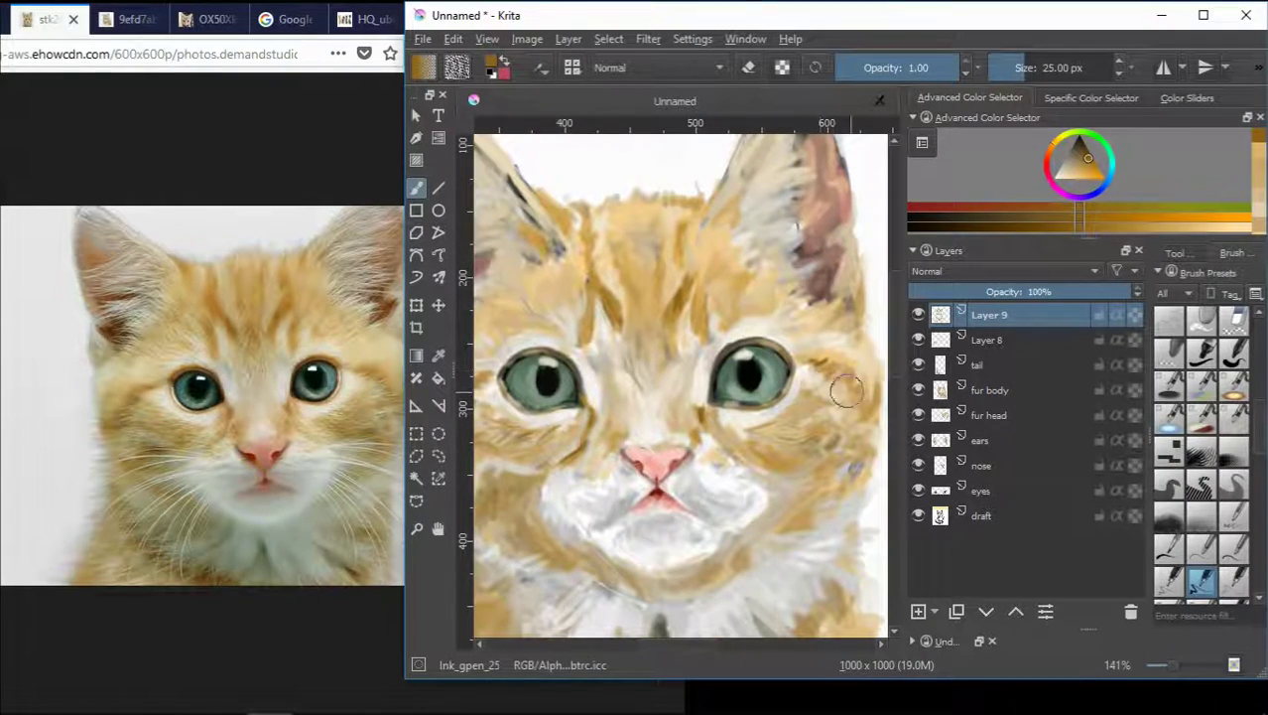
- Paint dark golden-brown fur strokes beyond the outer corner of the left eye to match the right side
scroll(833, 393, down, 3)
scroll(838, 389, up, 3)
scroll(849, 385, down, 3)
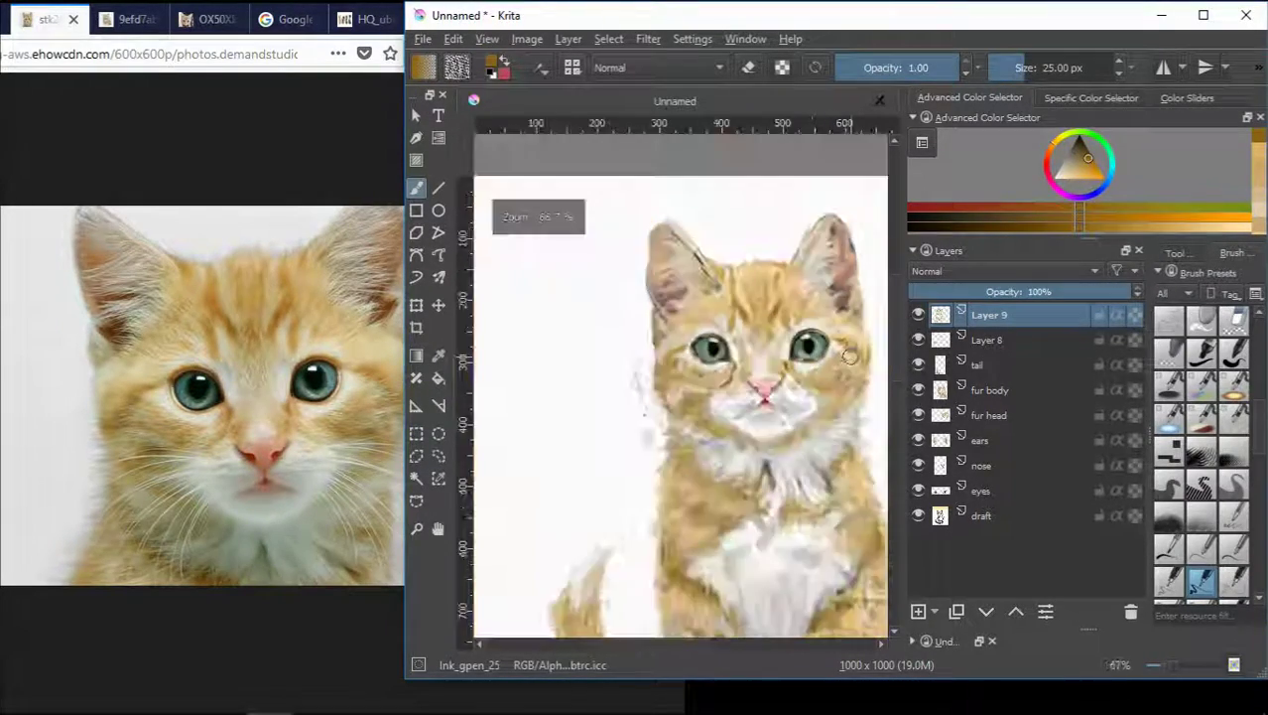
scroll(860, 379, up, 3)
scroll(605, 361, down, 3)
scroll(584, 345, up, 3)
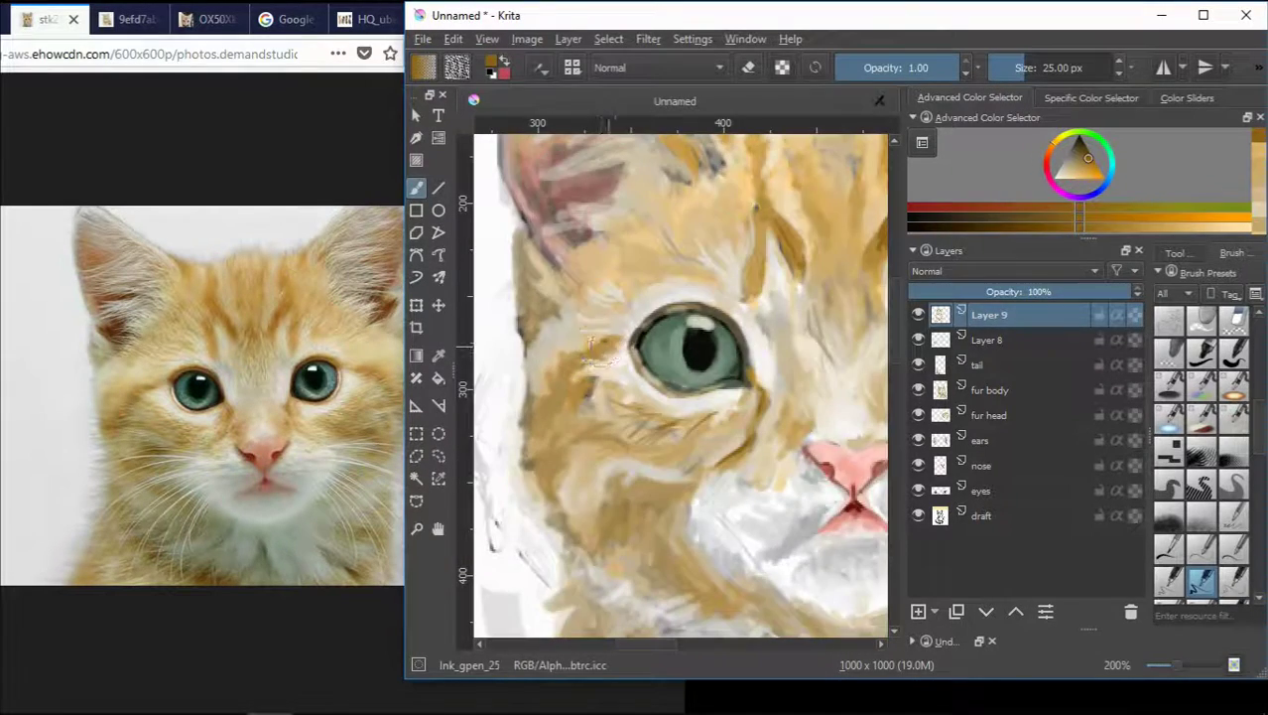
scroll(595, 343, down, 3)
scroll(732, 320, up, 1)
- Paint golden and pale cream fur tufts along the top of the head between the ears with sampled tones
ctrl+click(772, 279)
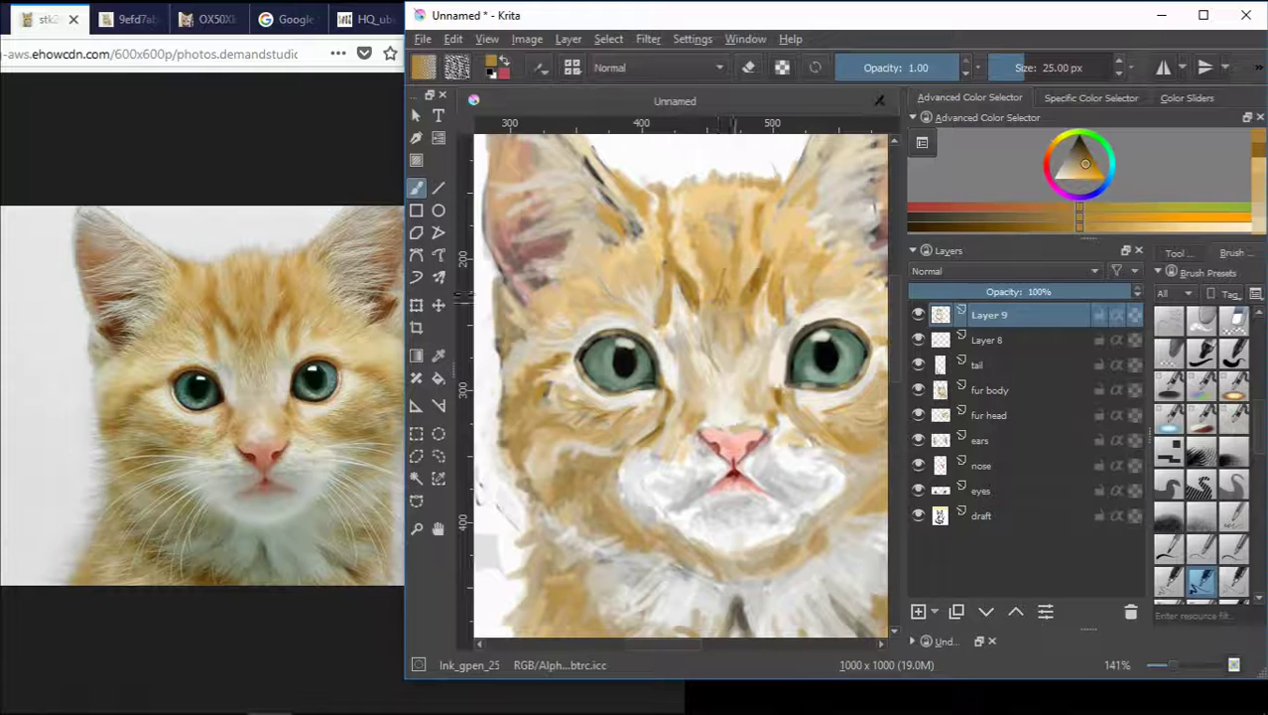
ctrl+click(754, 205)
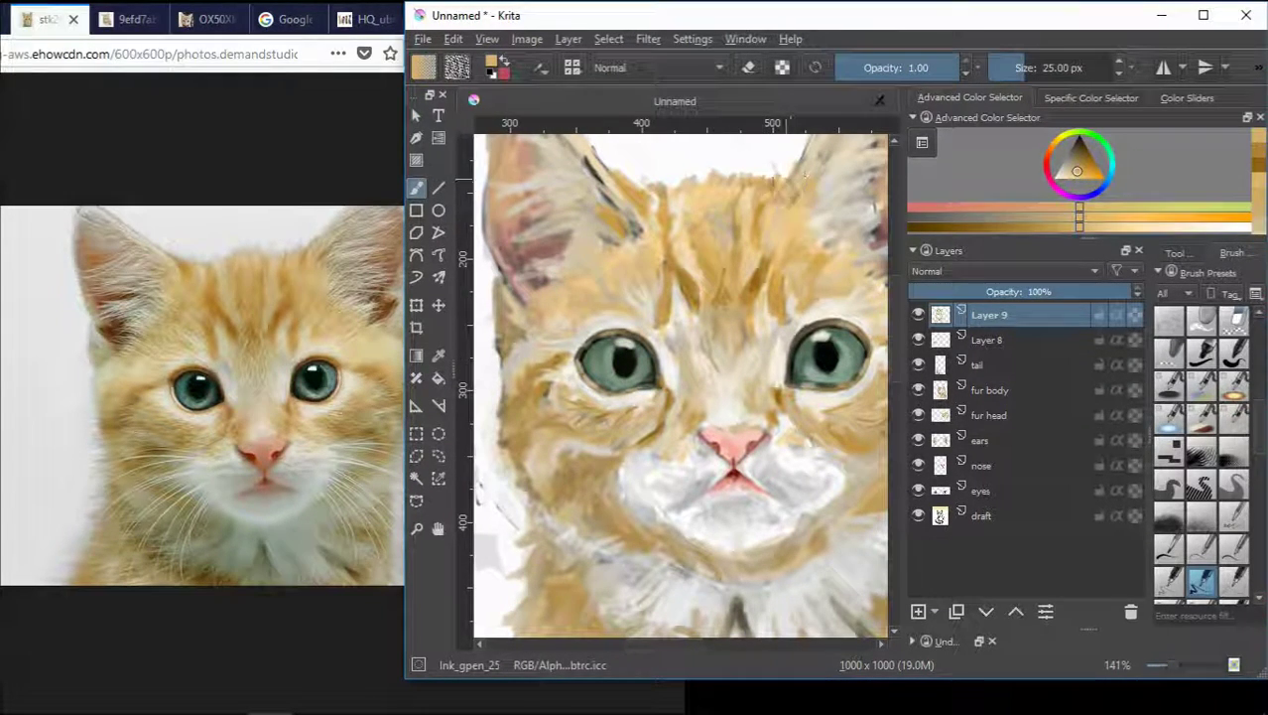
ctrl+click(792, 193)
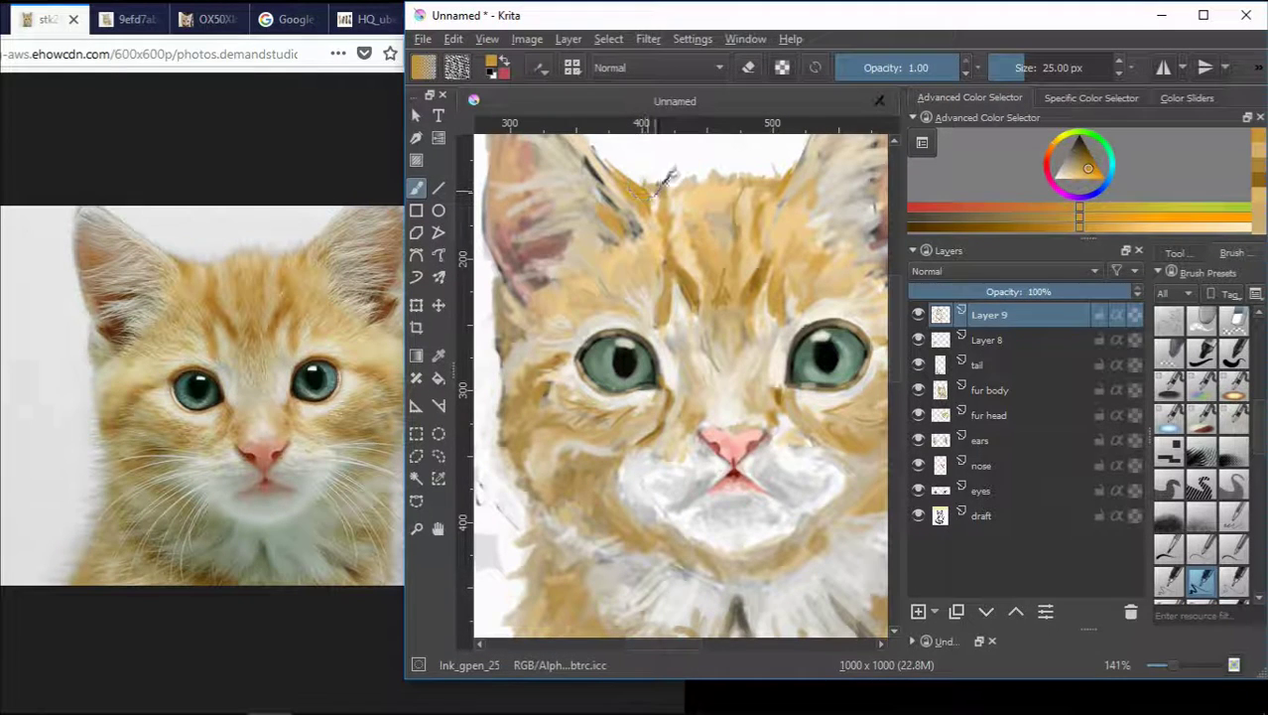
ctrl+click(665, 181)
ctrl+click(715, 184)
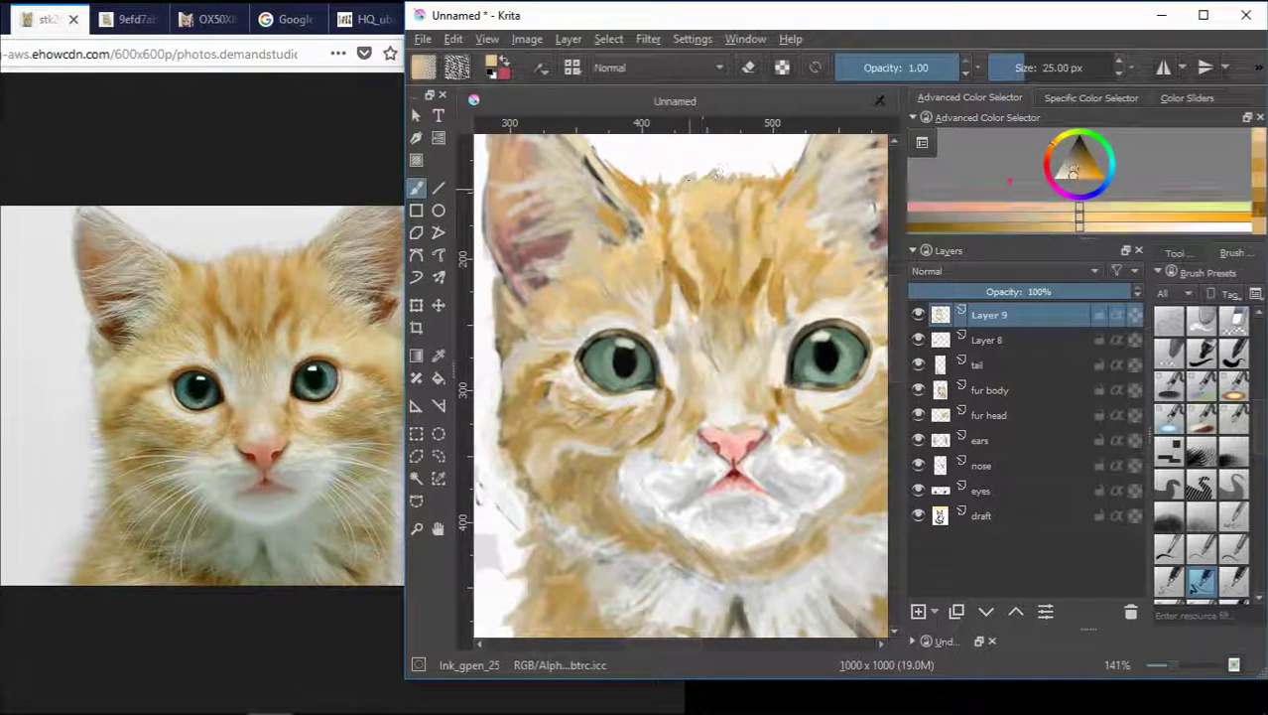
ctrl+click(748, 195)
ctrl+click(687, 193)
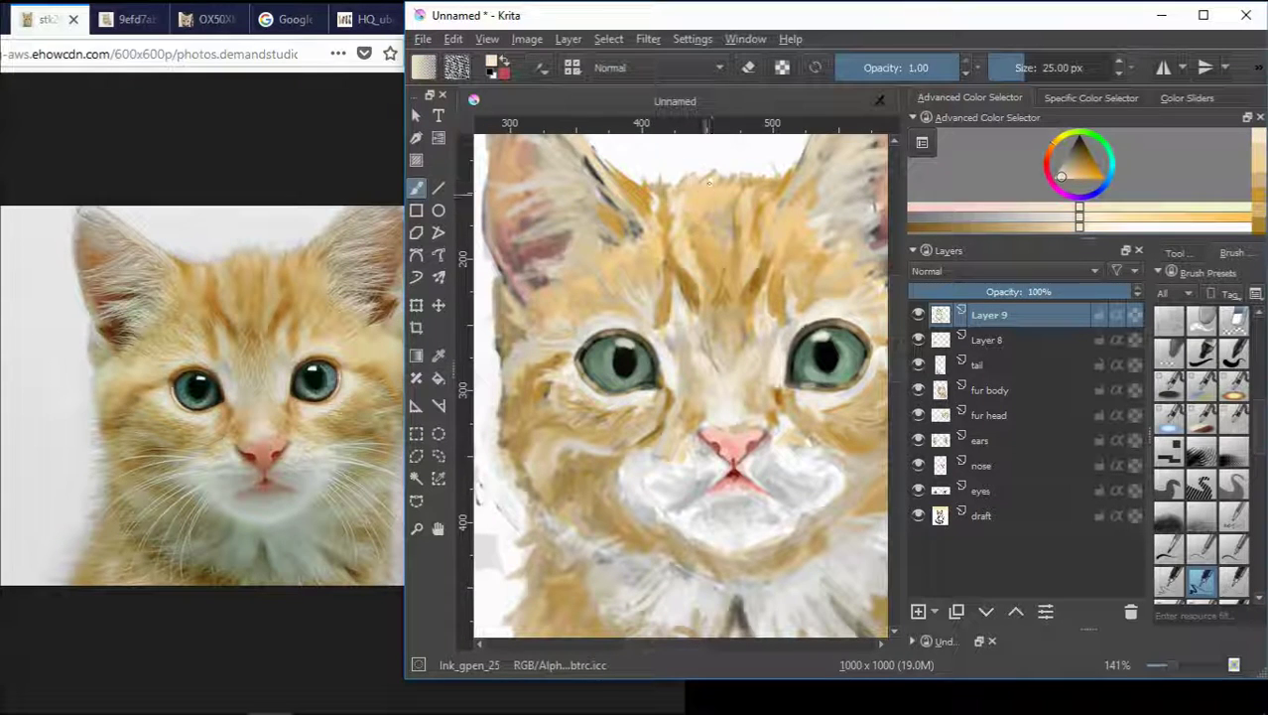
ctrl+click(709, 182)
drag(707, 186, 713, 180)
- Extend the stripes up the middle of the forehead with sampled golden-tan strokes
ctrl+click(732, 254)
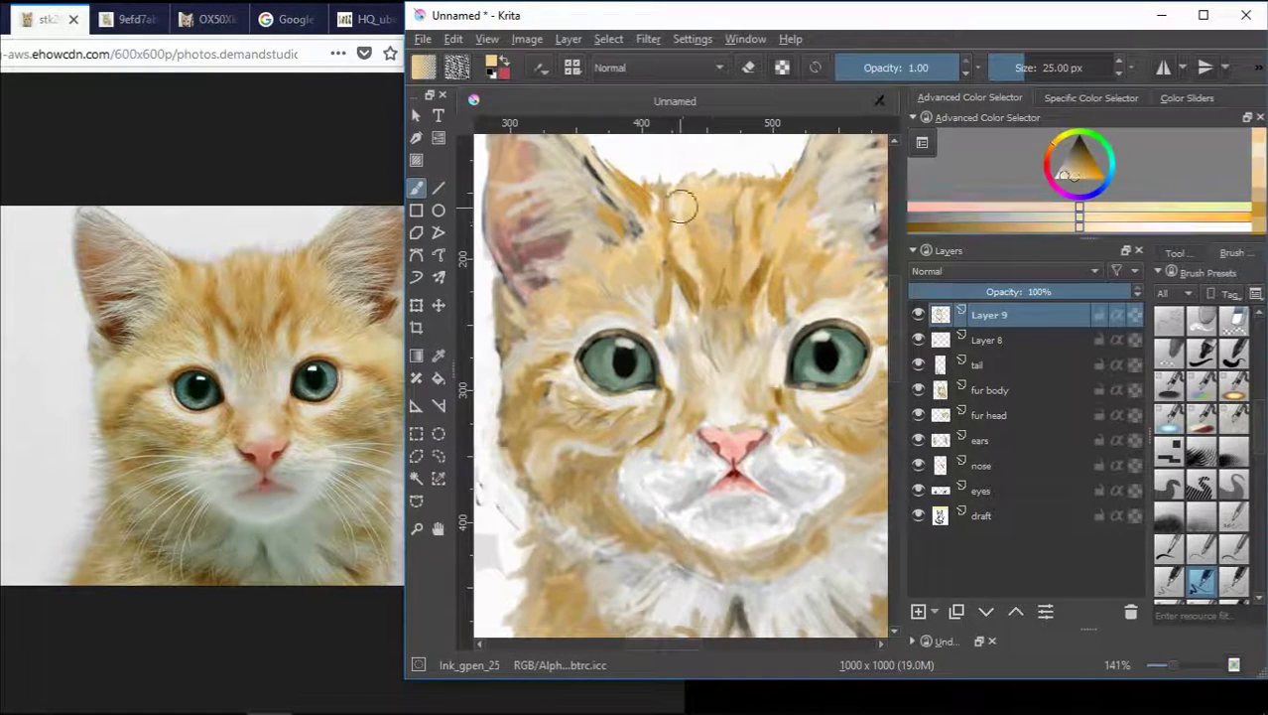
ctrl+click(720, 185)
ctrl+click(729, 270)
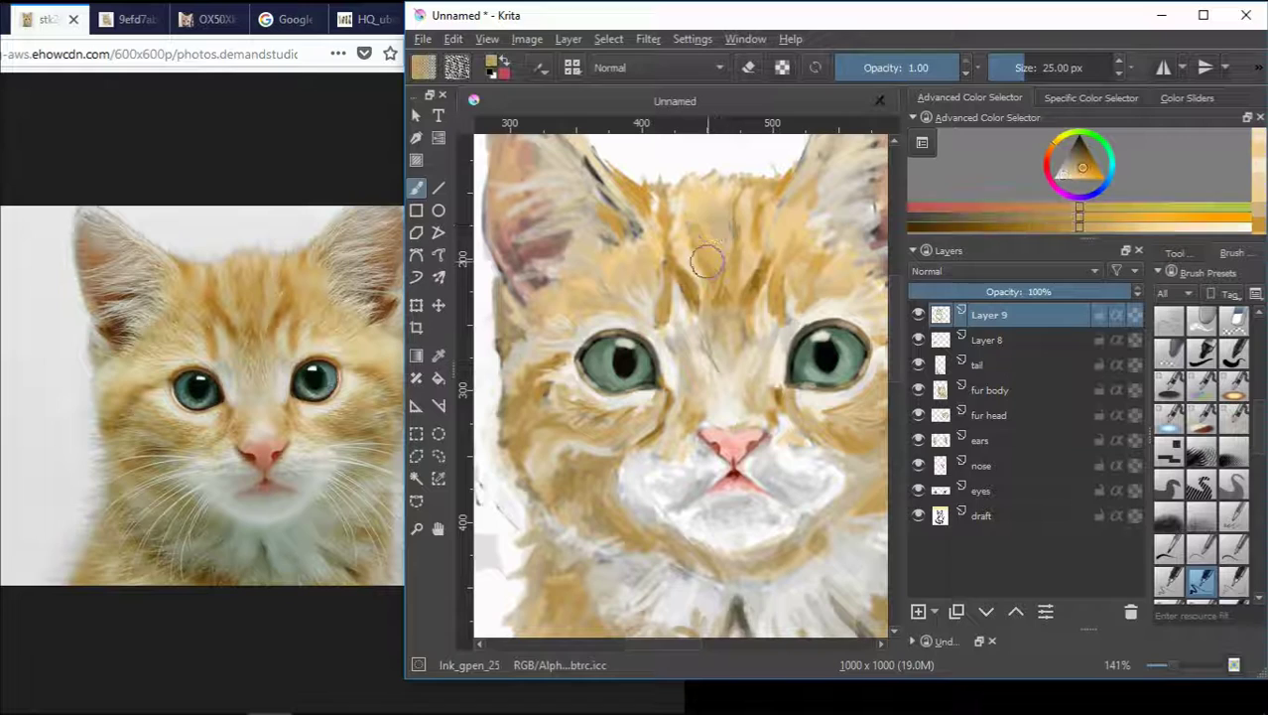
drag(694, 248, 701, 214)
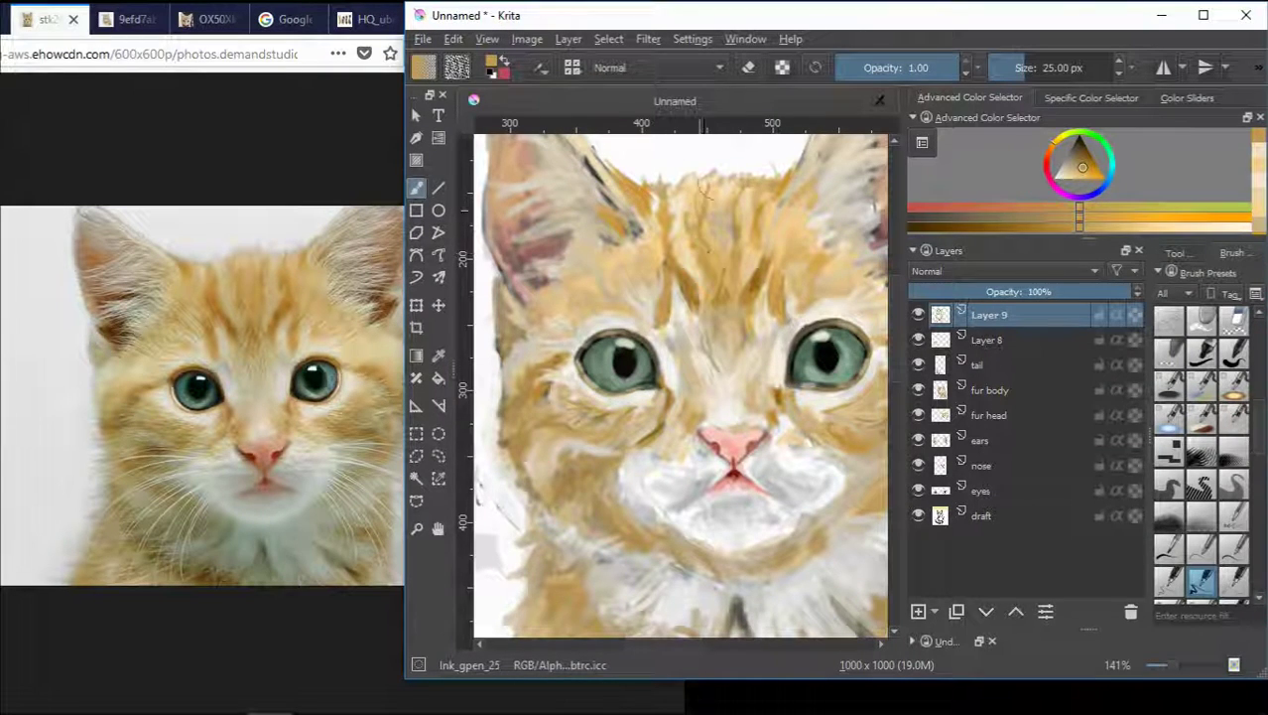
scroll(715, 189, down, 2)
scroll(718, 183, up, 2)
- Separate the forehead stripes with alternating sampled cream and darker golden strokes running up to the hairline
ctrl+click(708, 211)
drag(688, 214, 694, 201)
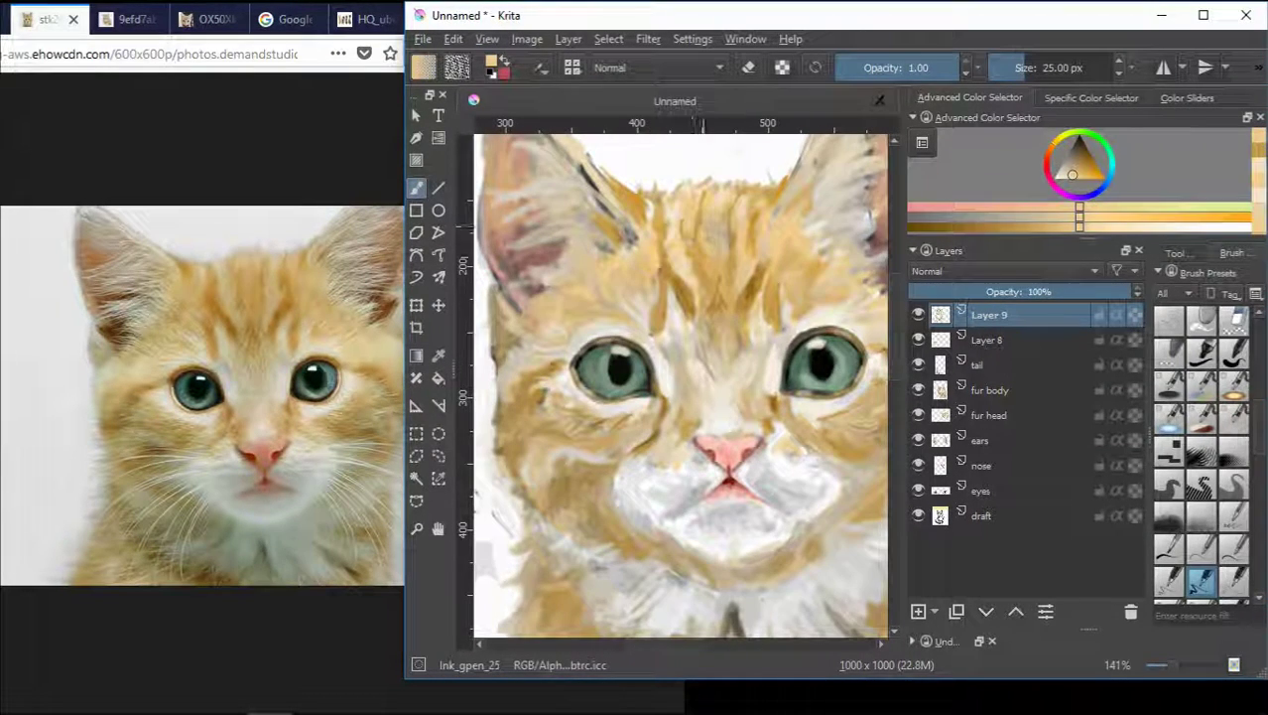
ctrl+click(711, 275)
mouse_move(720, 294)
mouse_down()
mouse_move(731, 233)
mouse_move(725, 214)
mouse_move(730, 233)
mouse_move(718, 189)
mouse_up()
ctrl+click(705, 211)
ctrl+click(724, 215)
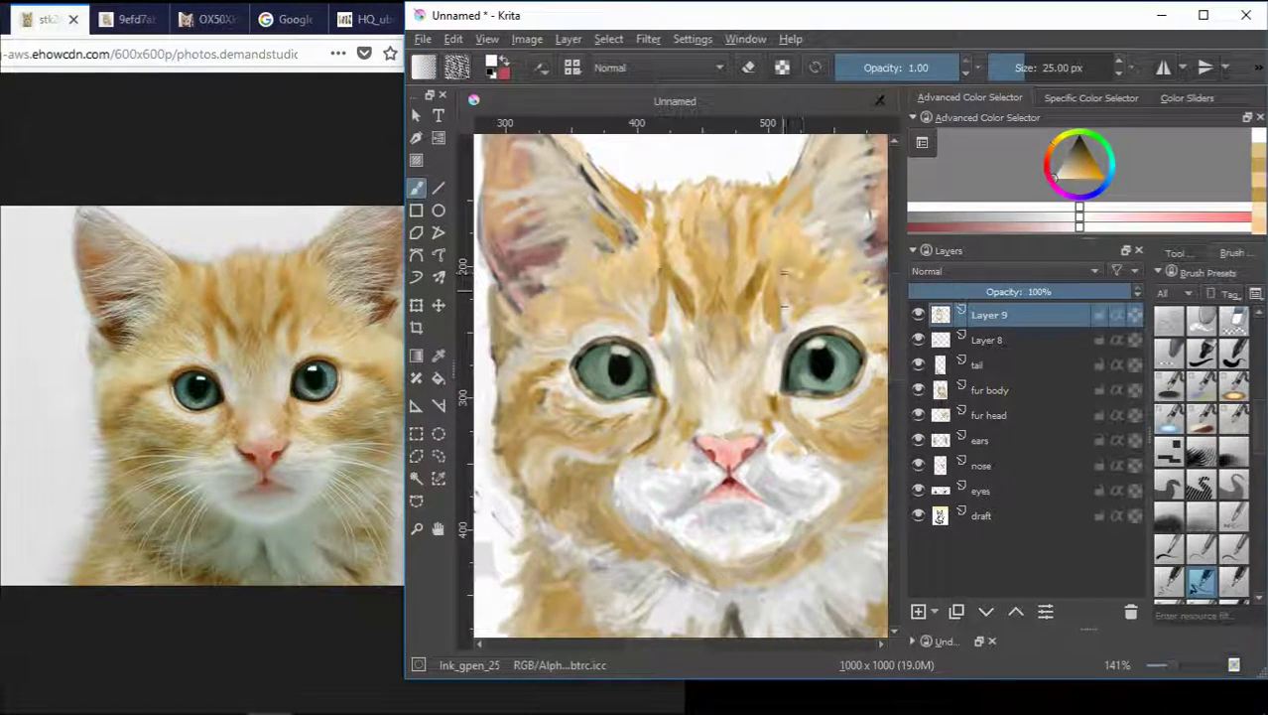
- Paint white, cream and golden fur strokes on the brow above the inner side of the right eye
mouse_move(787, 289)
mouse_down()
mouse_move(786, 255)
mouse_move(822, 291)
mouse_up()
ctrl+click(785, 293)
ctrl+click(790, 283)
ctrl+click(816, 321)
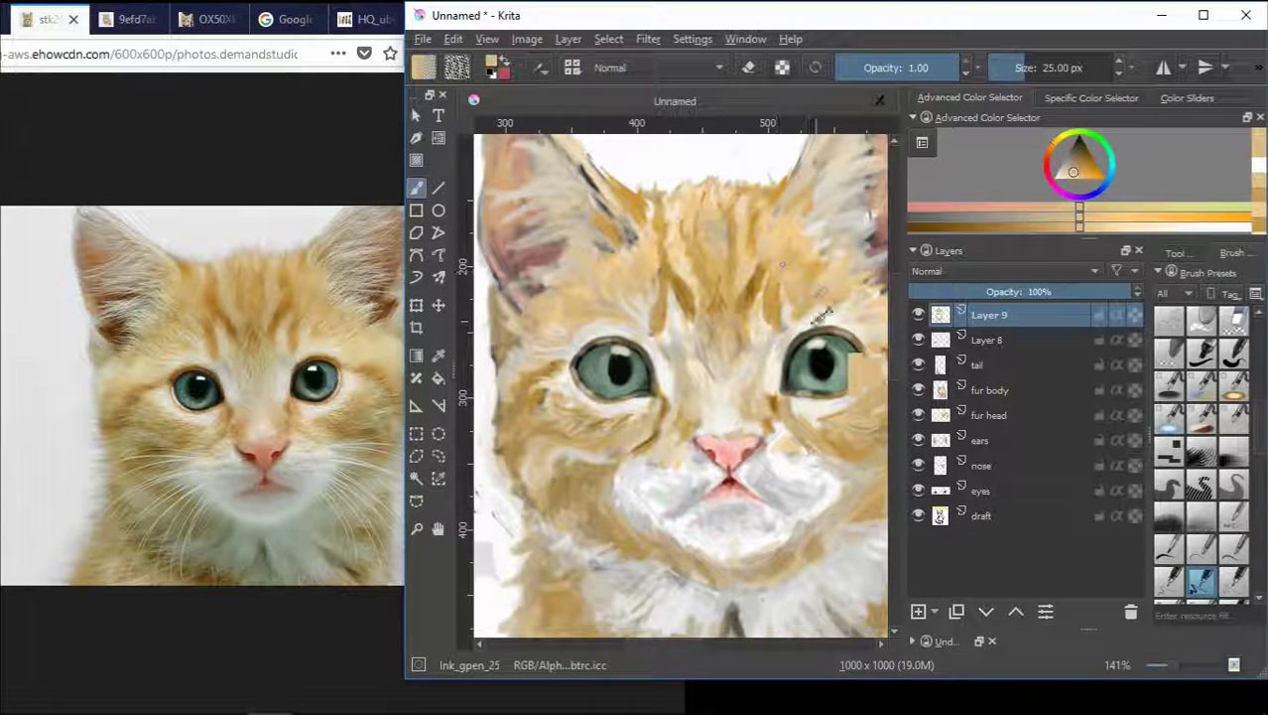
ctrl+click(803, 272)
drag(784, 247, 782, 229)
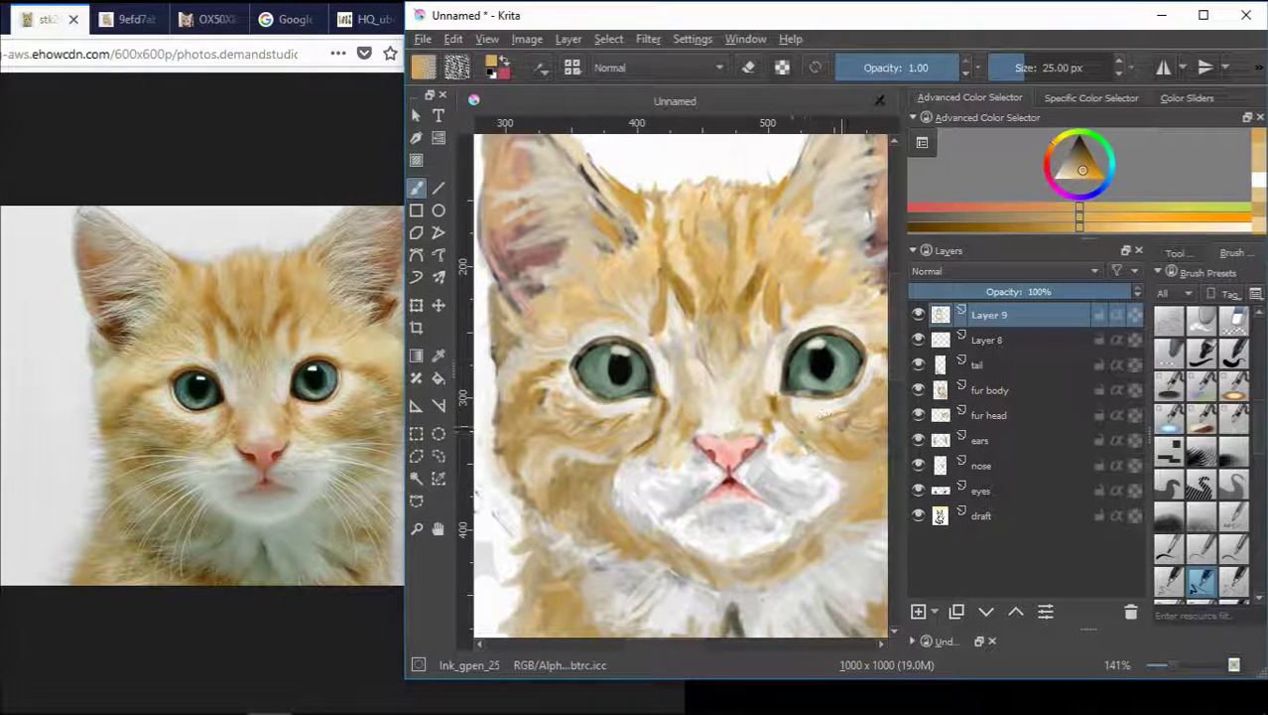
ctrl+click(793, 222)
- Lighten the fur between the right eye and the base of the right ear with sampled cream strokes
scroll(883, 250, down, 3)
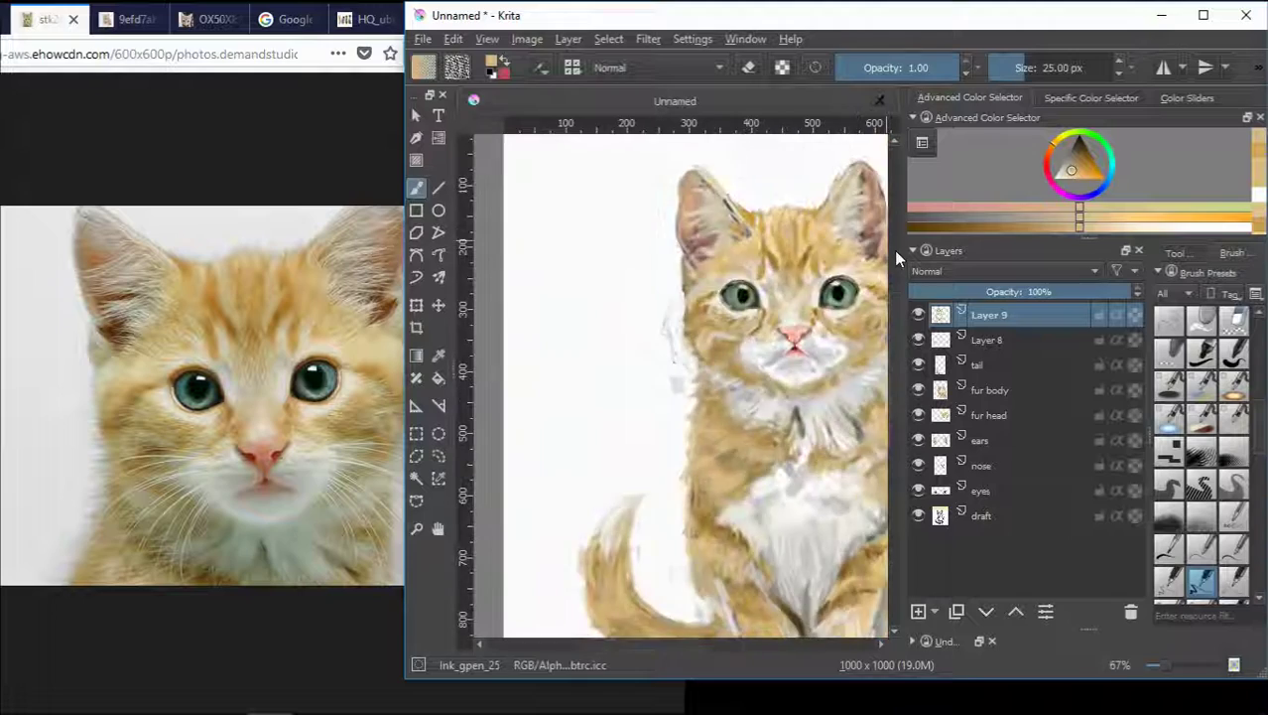
drag(672, 646, 694, 645)
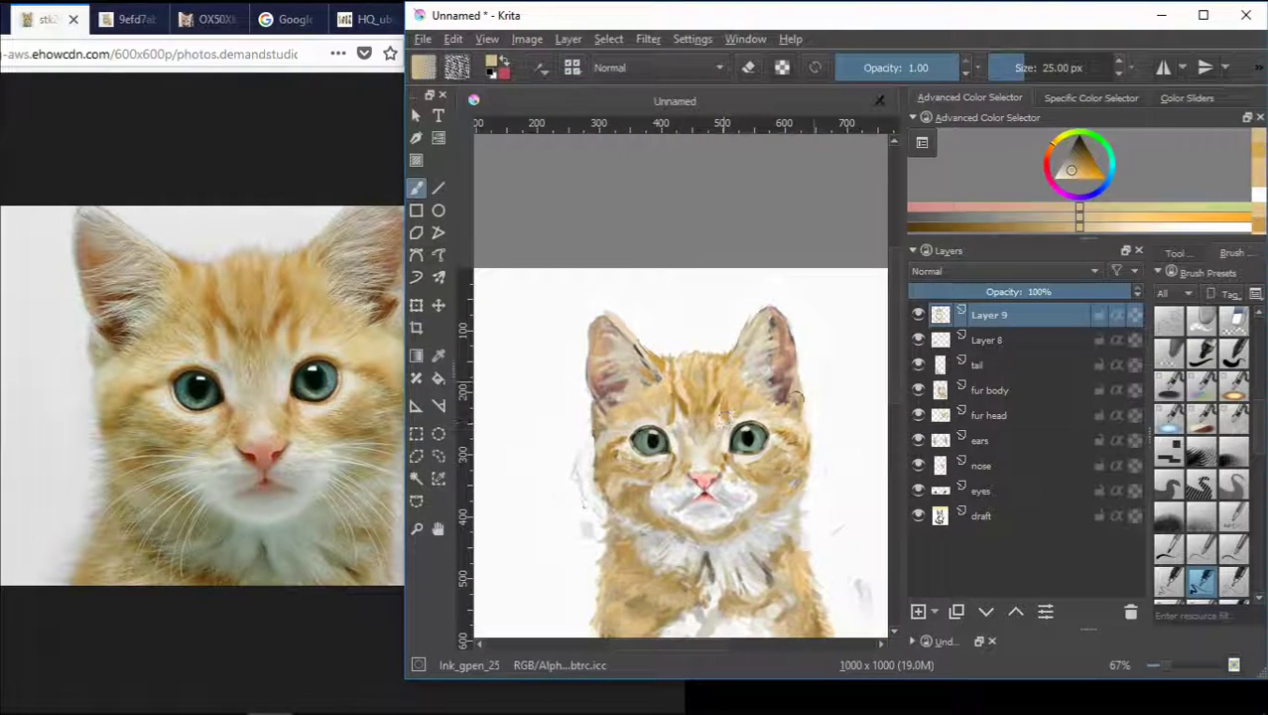
scroll(704, 369, up, 3)
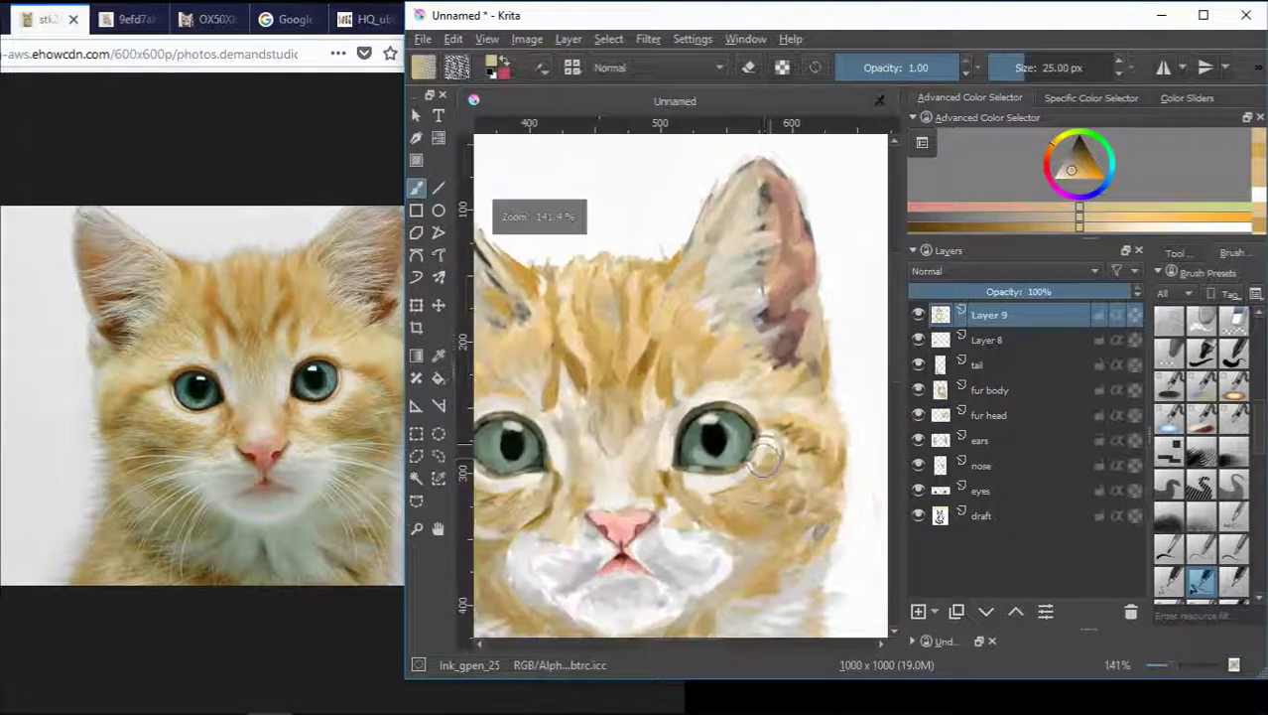
ctrl+click(705, 377)
mouse_move(703, 375)
mouse_down()
mouse_move(694, 390)
mouse_move(747, 382)
mouse_move(761, 404)
mouse_up()
ctrl+click(739, 378)
ctrl+click(801, 376)
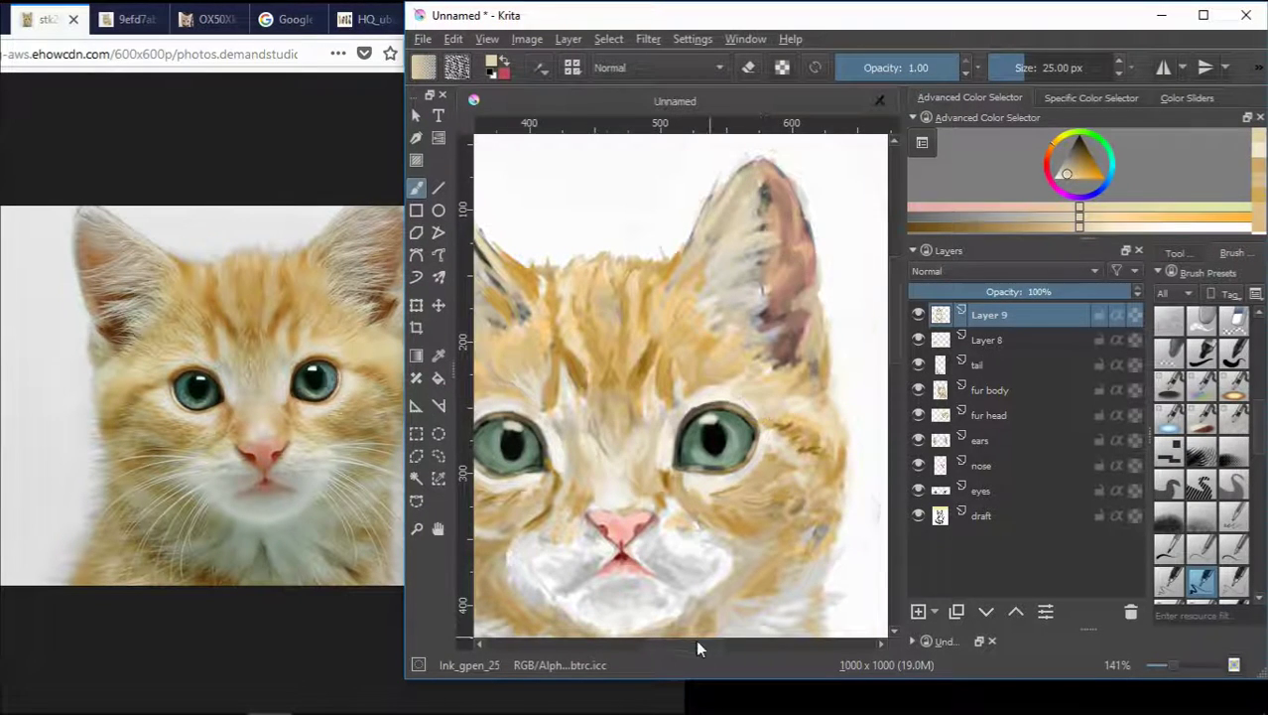
- Paint golden-brown and darker brown fur strokes on the cheek below the left eye
drag(698, 643, 676, 643)
ctrl+click(599, 515)
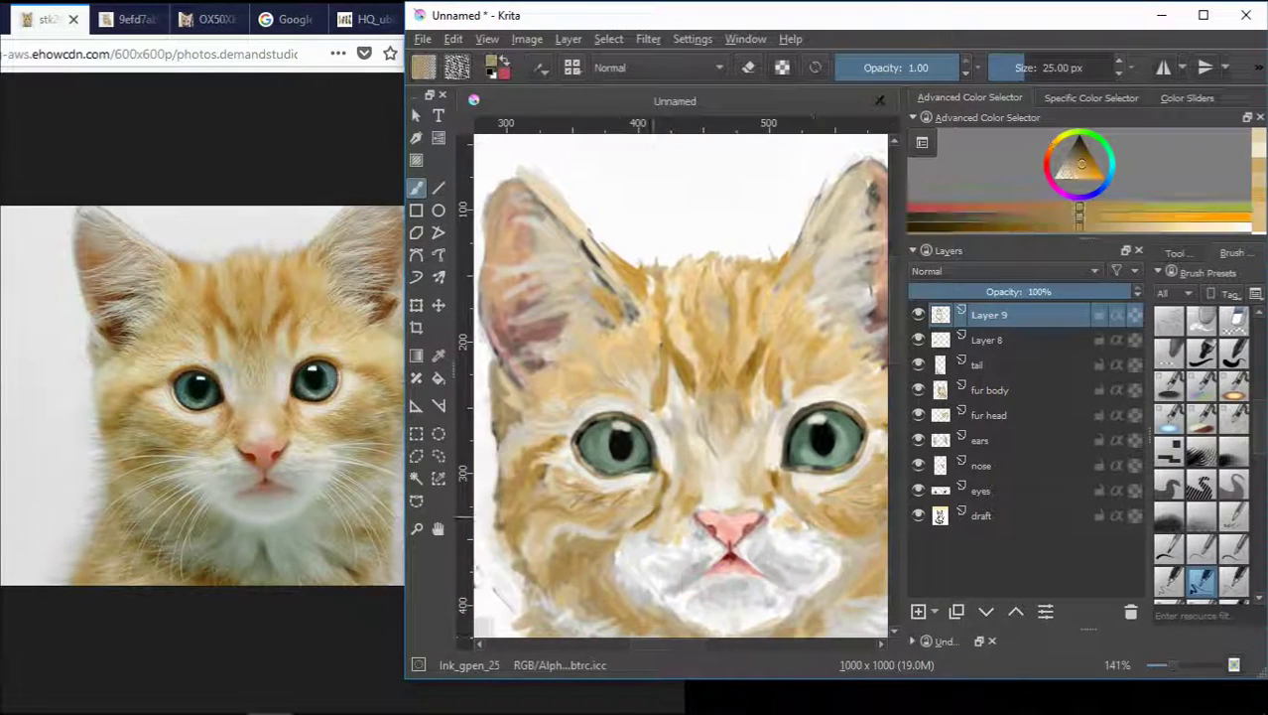
ctrl+click(595, 491)
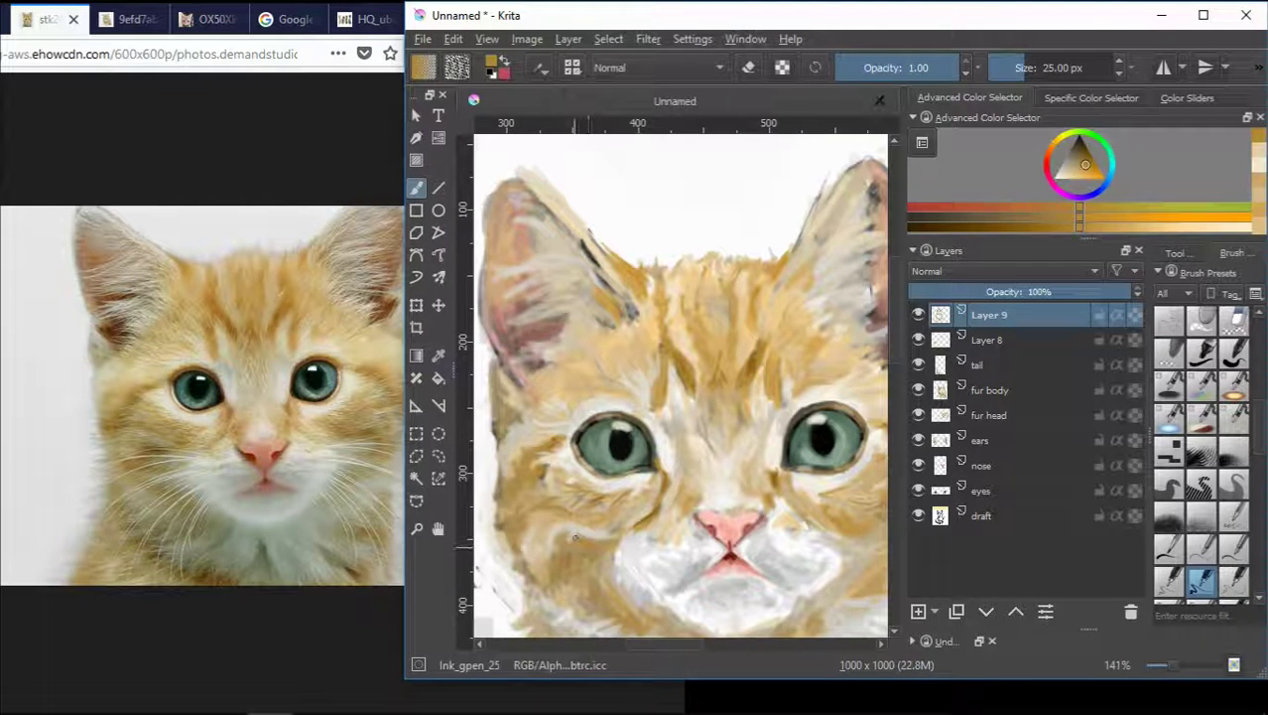
click(1084, 154)
drag(577, 532, 584, 536)
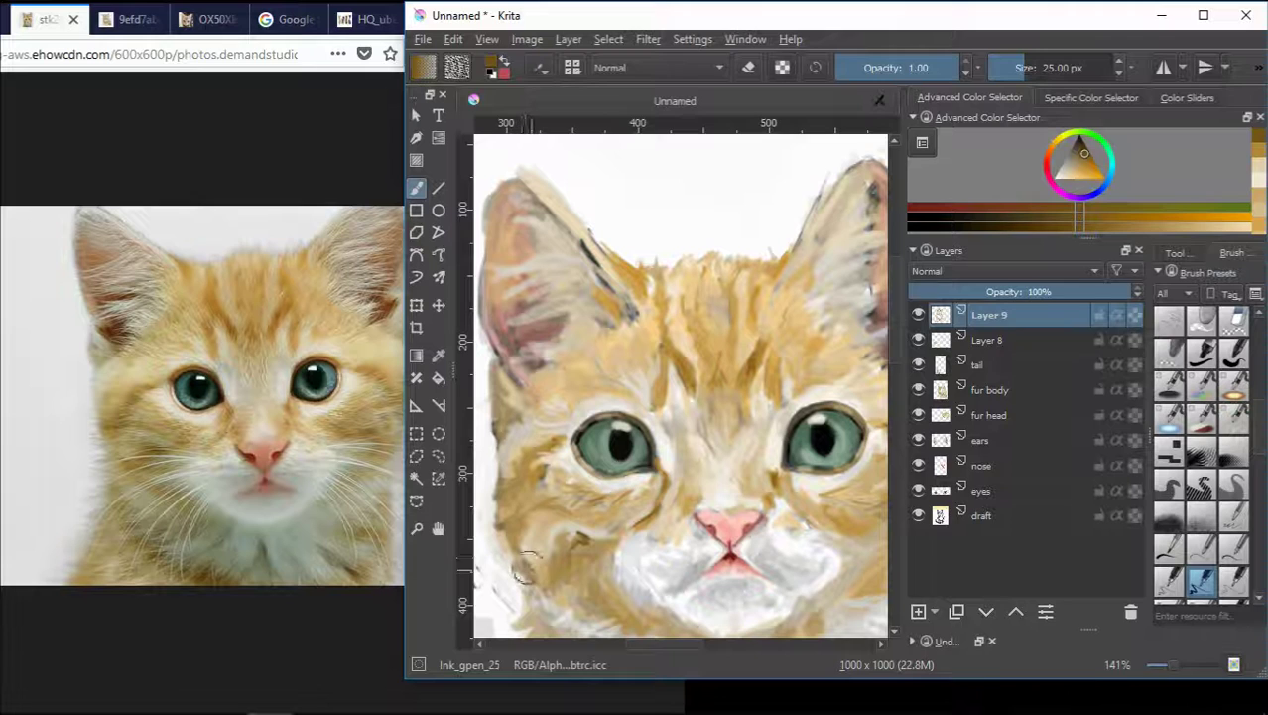
- Darken the lower edge of the left ear with strokes in a dark tone sampled from the ear
ctrl+click(557, 399)
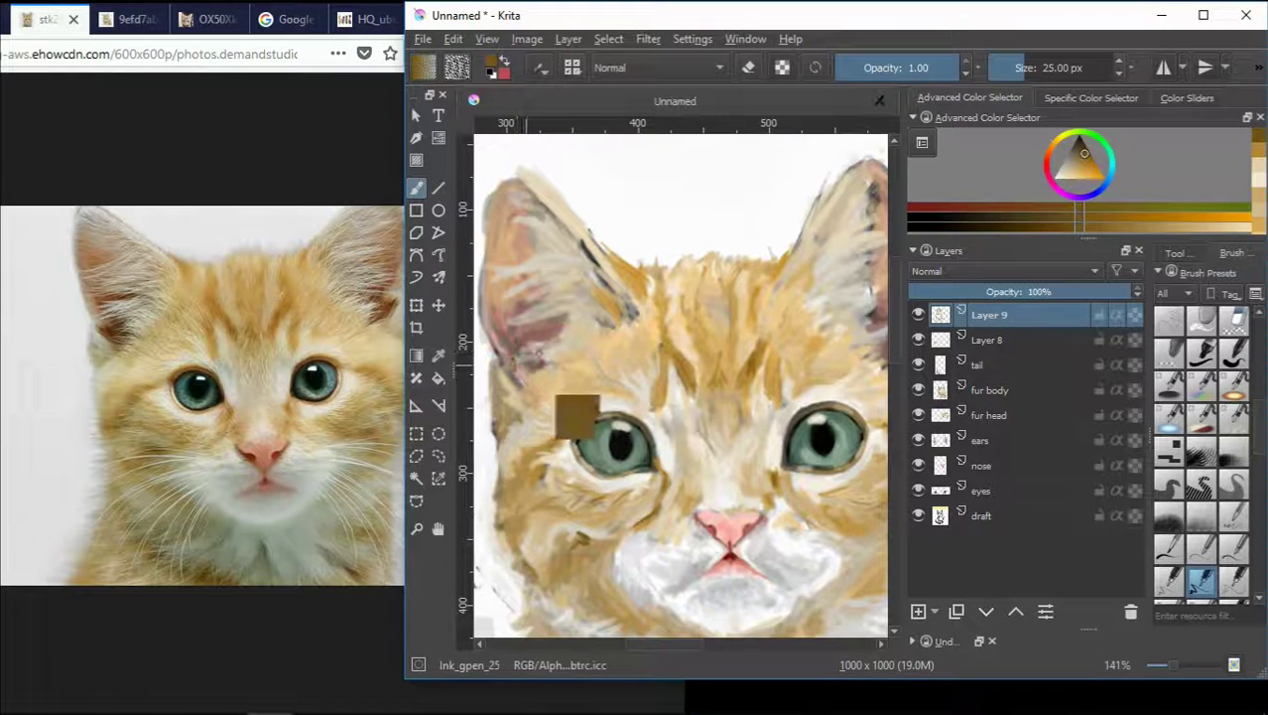
ctrl+click(502, 364)
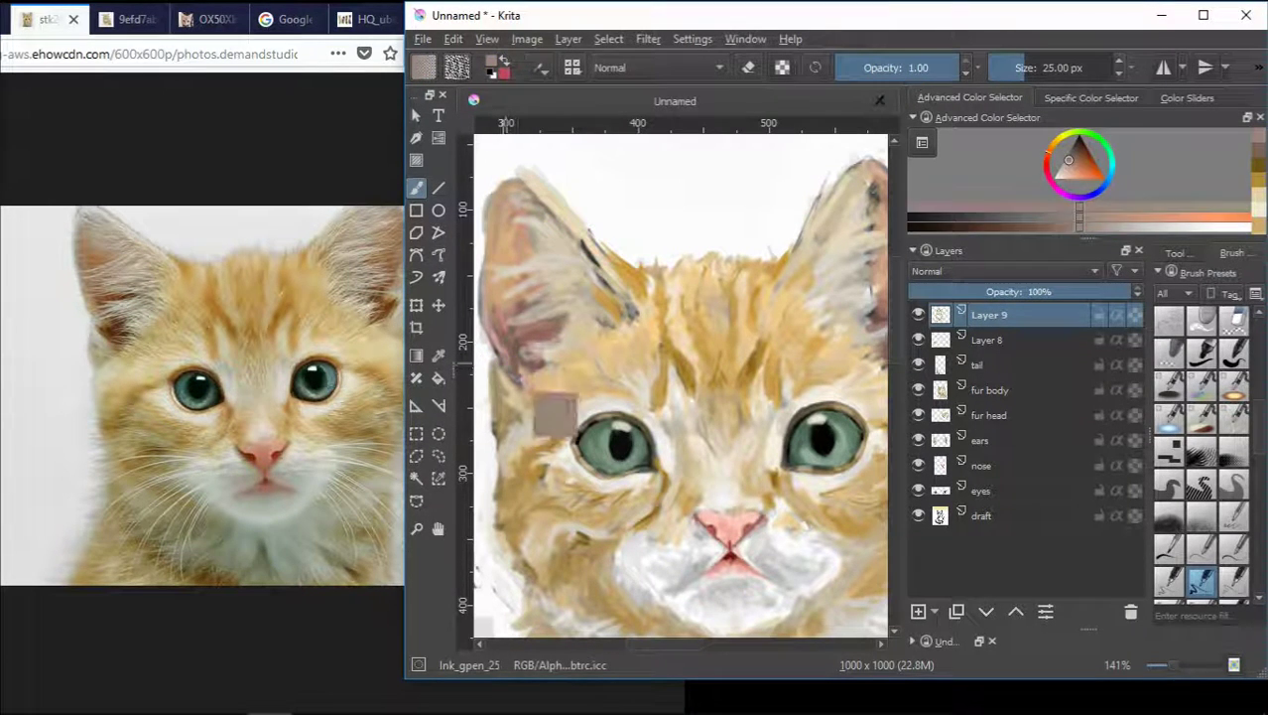
ctrl+click(501, 361)
ctrl+click(592, 252)
mouse_move(563, 359)
mouse_down()
mouse_move(520, 402)
mouse_move(517, 371)
mouse_up()
ctrl+click(552, 395)
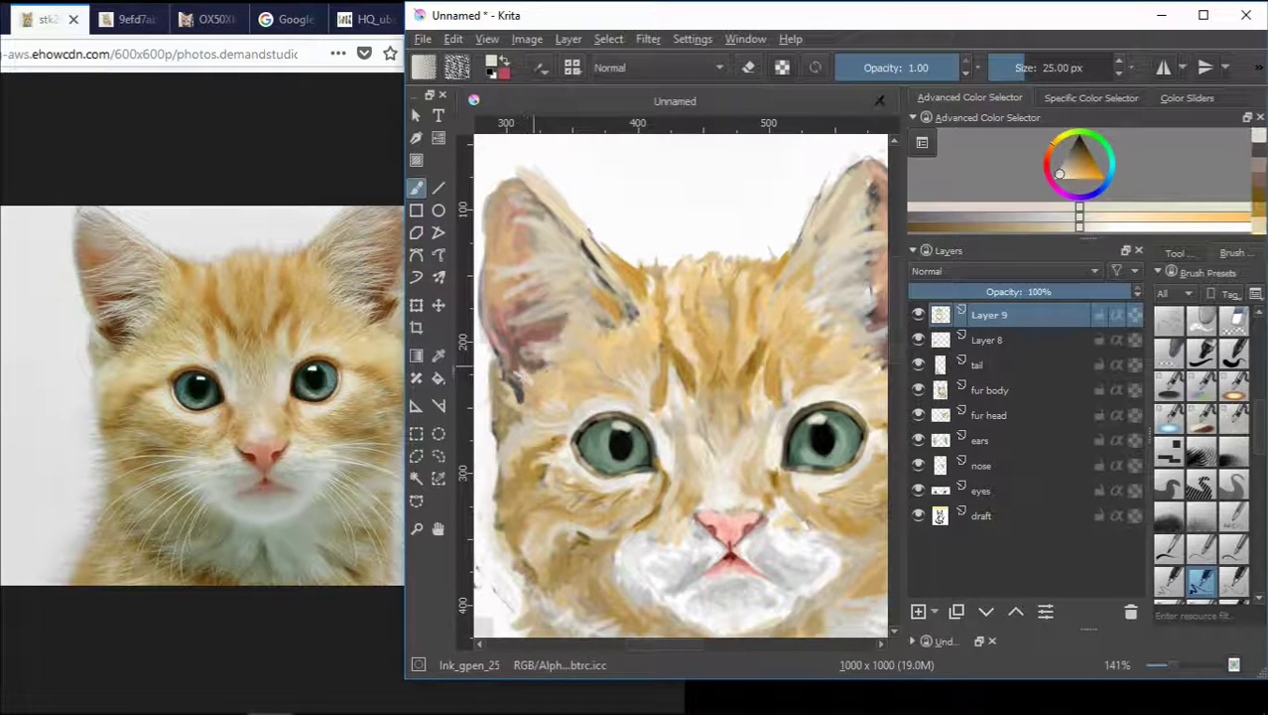
- Paint light and reddish-brown strokes at the left ear's base, and add golden fur on the hairline beside the ear
ctrl+click(546, 381)
ctrl+click(598, 429)
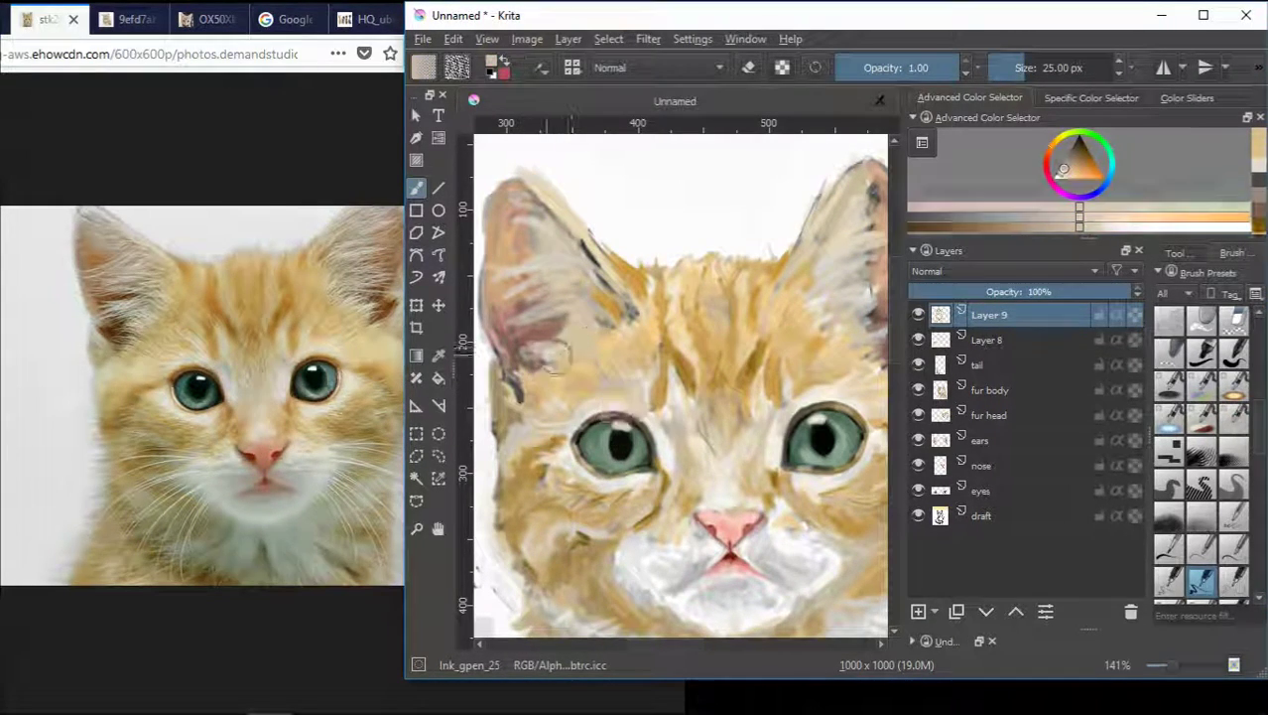
ctrl+click(570, 343)
ctrl+click(580, 319)
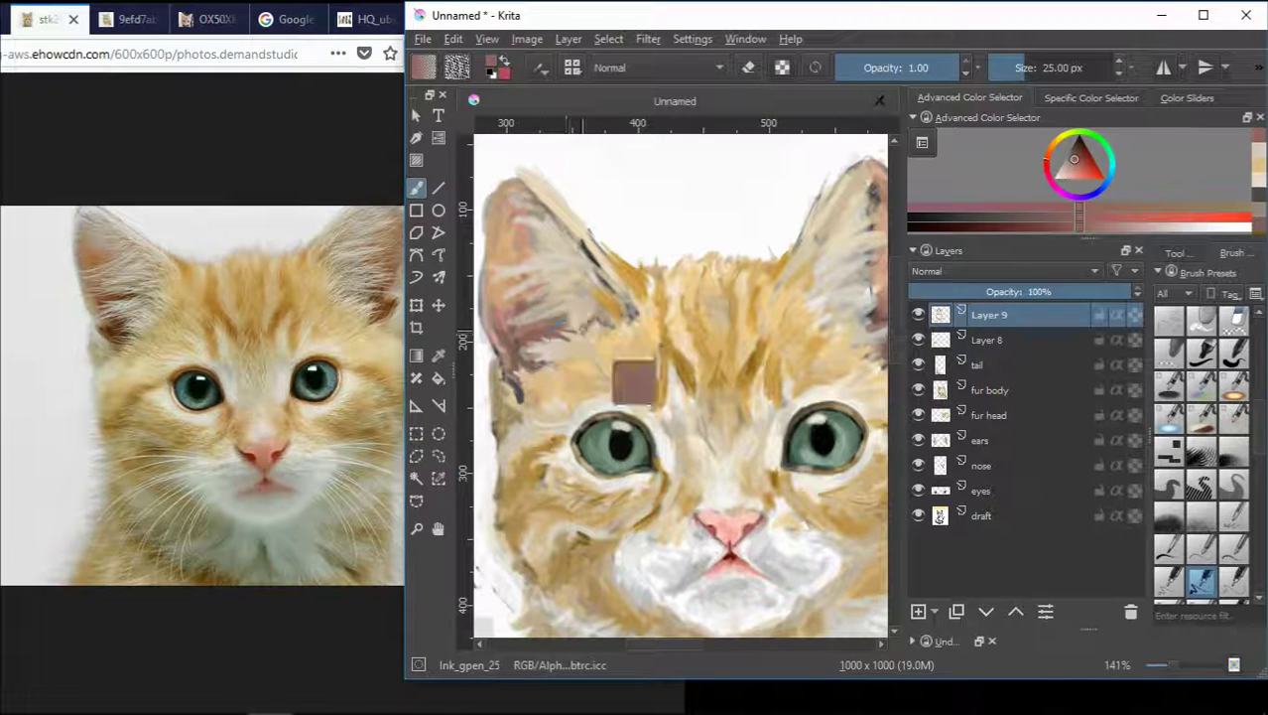
ctrl+click(560, 349)
ctrl+click(654, 287)
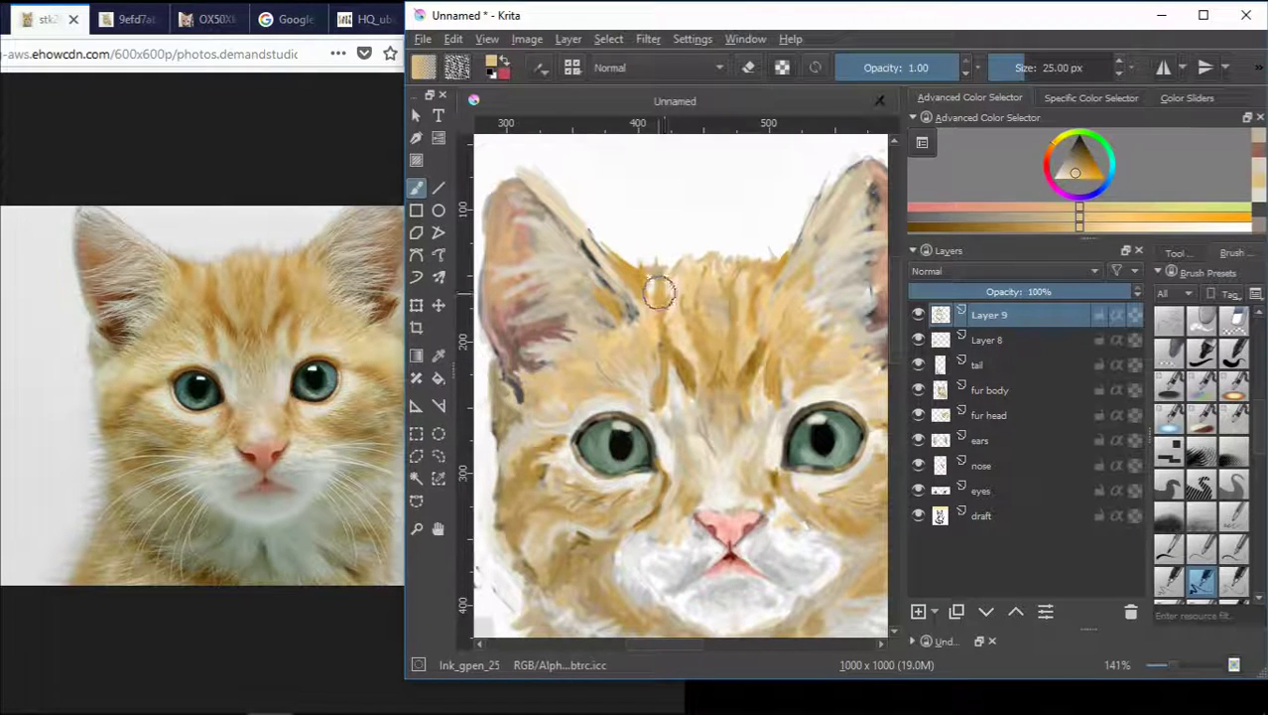
drag(659, 293, 657, 290)
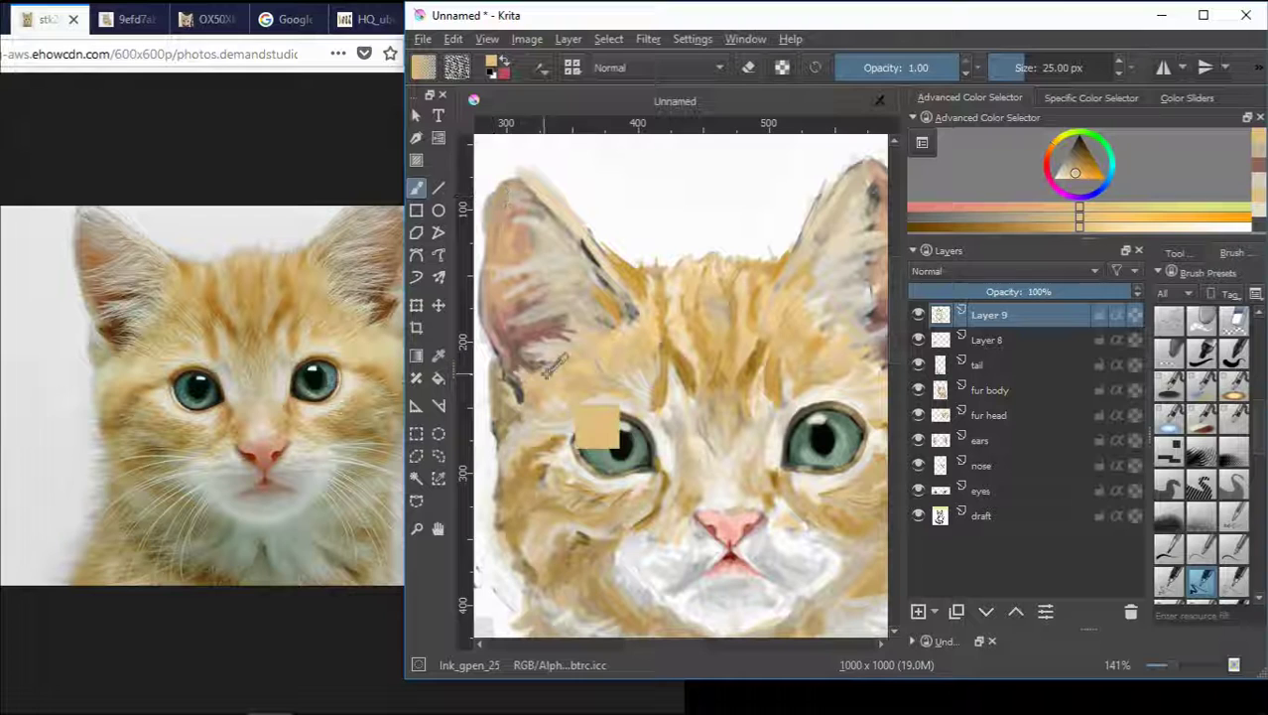
- Soften the fur at the left ear's base with sampled golden-cream, brown and beige strokes
ctrl+click(543, 368)
ctrl+click(544, 355)
drag(544, 353, 523, 370)
ctrl+click(523, 378)
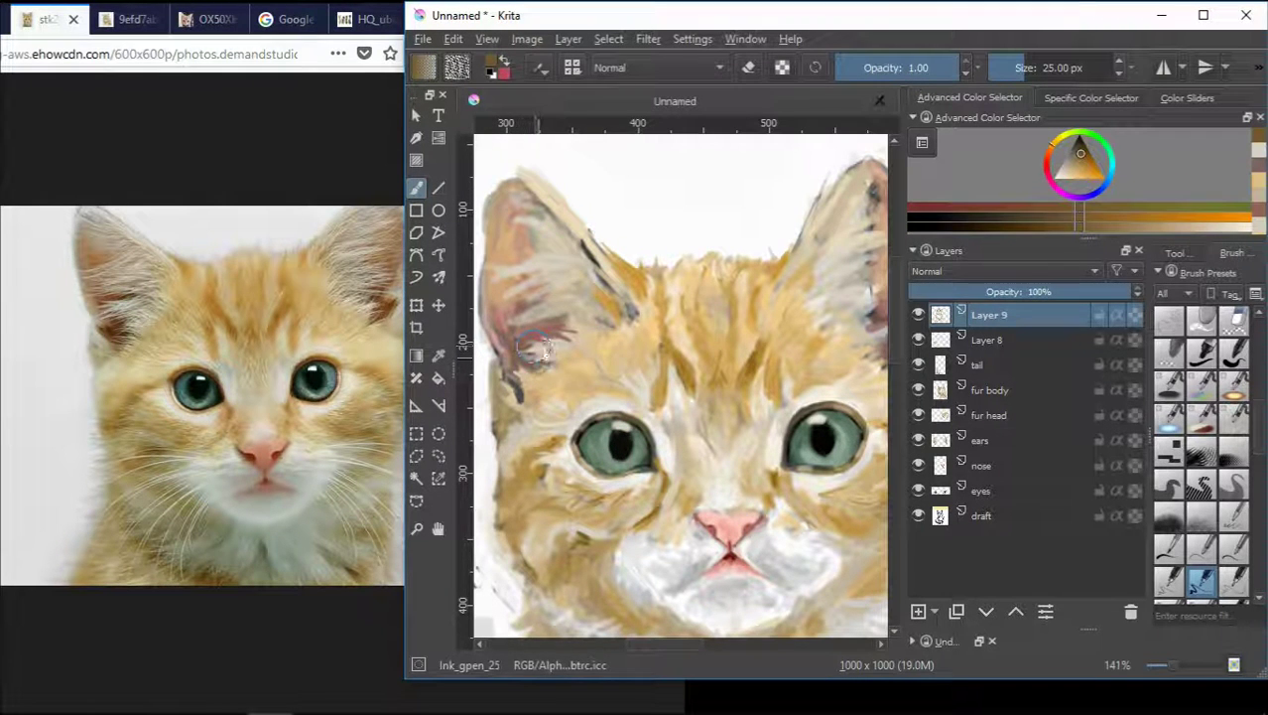
ctrl+click(571, 307)
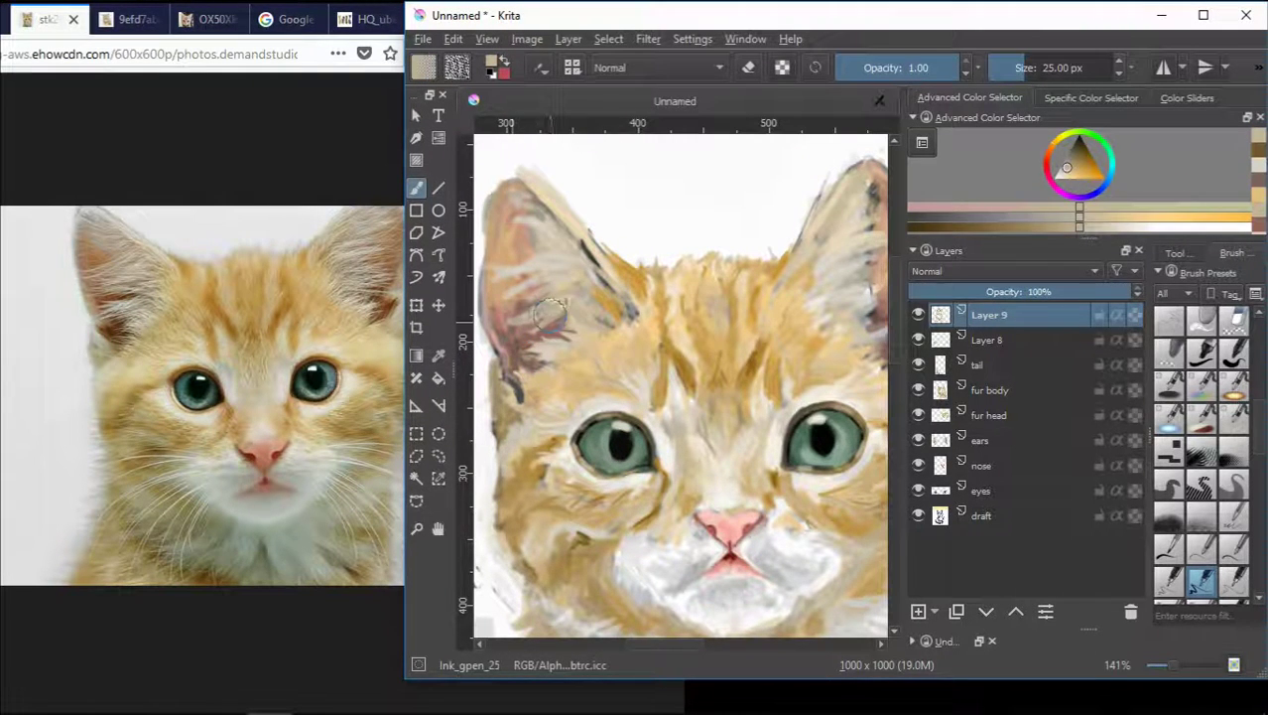
- Paint beige and brownish hair strokes over the inside of the left ear using tones sampled nearby
mouse_move(531, 280)
mouse_down()
mouse_move(493, 268)
mouse_move(566, 269)
mouse_move(505, 225)
mouse_move(575, 263)
mouse_move(538, 223)
mouse_move(549, 311)
mouse_move(527, 250)
mouse_up()
ctrl+click(506, 262)
ctrl+click(567, 266)
scroll(578, 265, down, 2)
scroll(578, 265, up, 2)
ctrl+click(542, 306)
ctrl+click(575, 261)
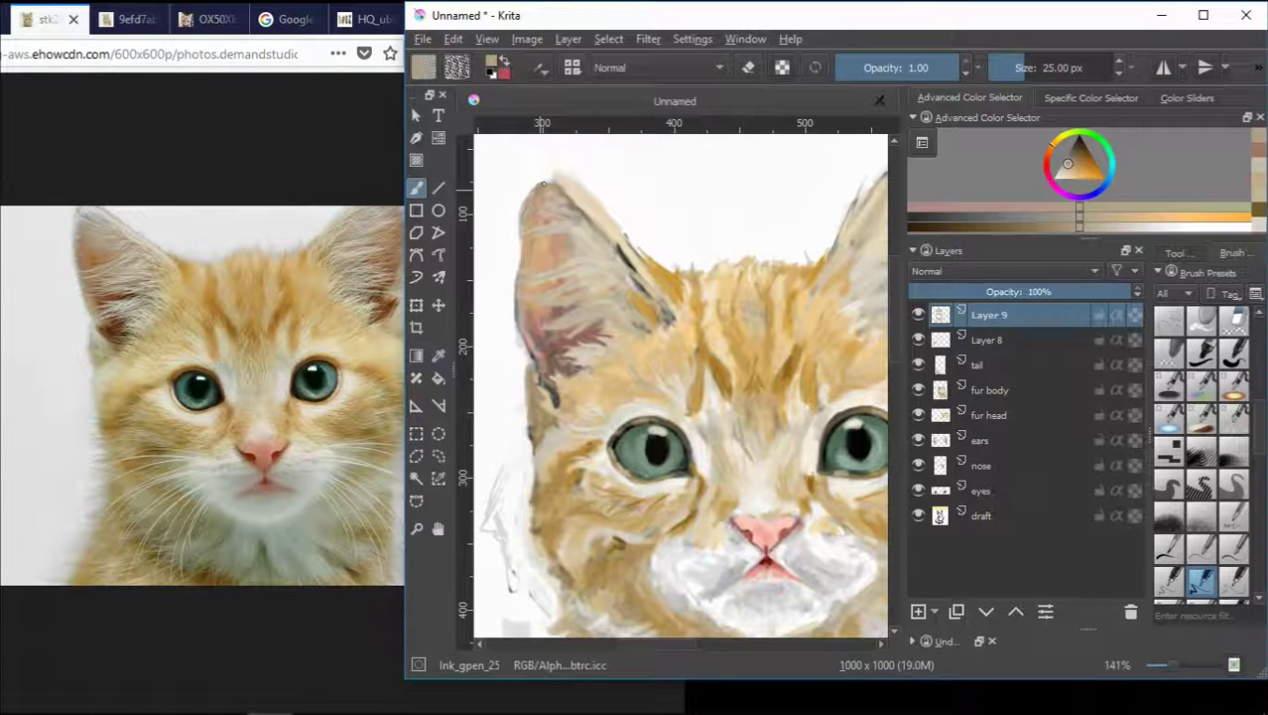
- Refine the left ear's tip and sloping inner edge with sampled background white and darker outline strokes
ctrl+click(576, 183)
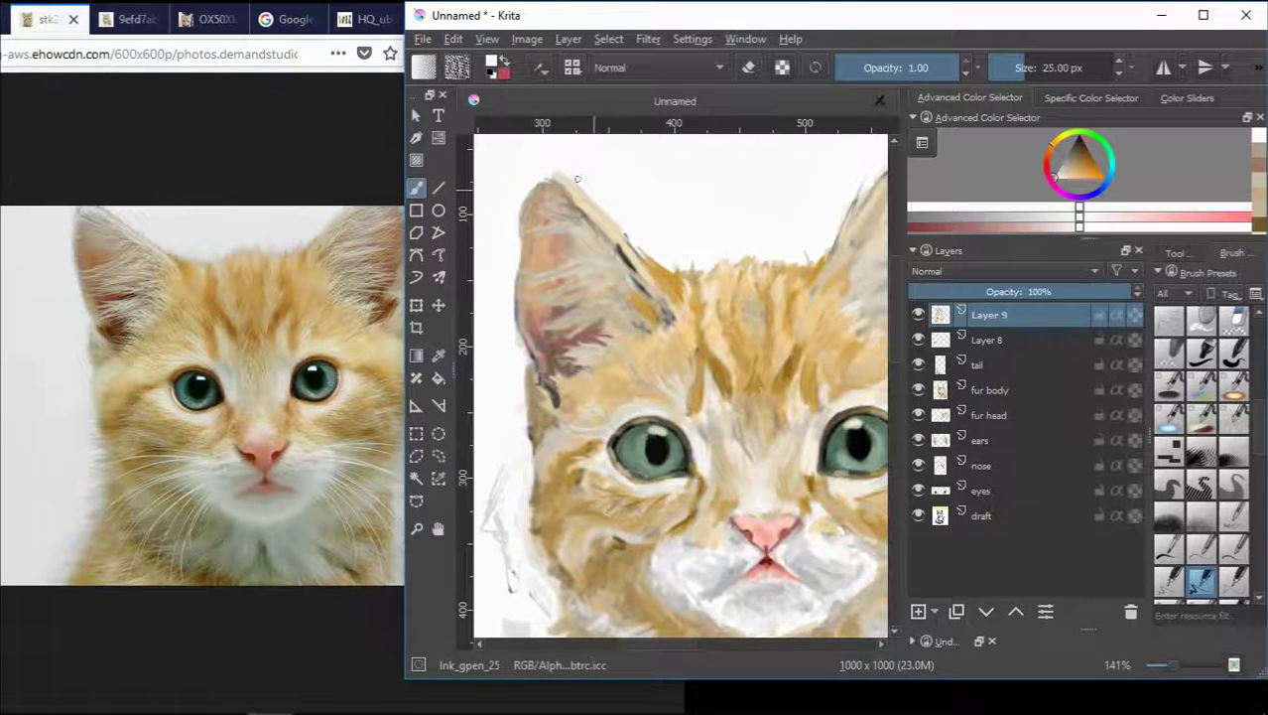
ctrl+click(646, 283)
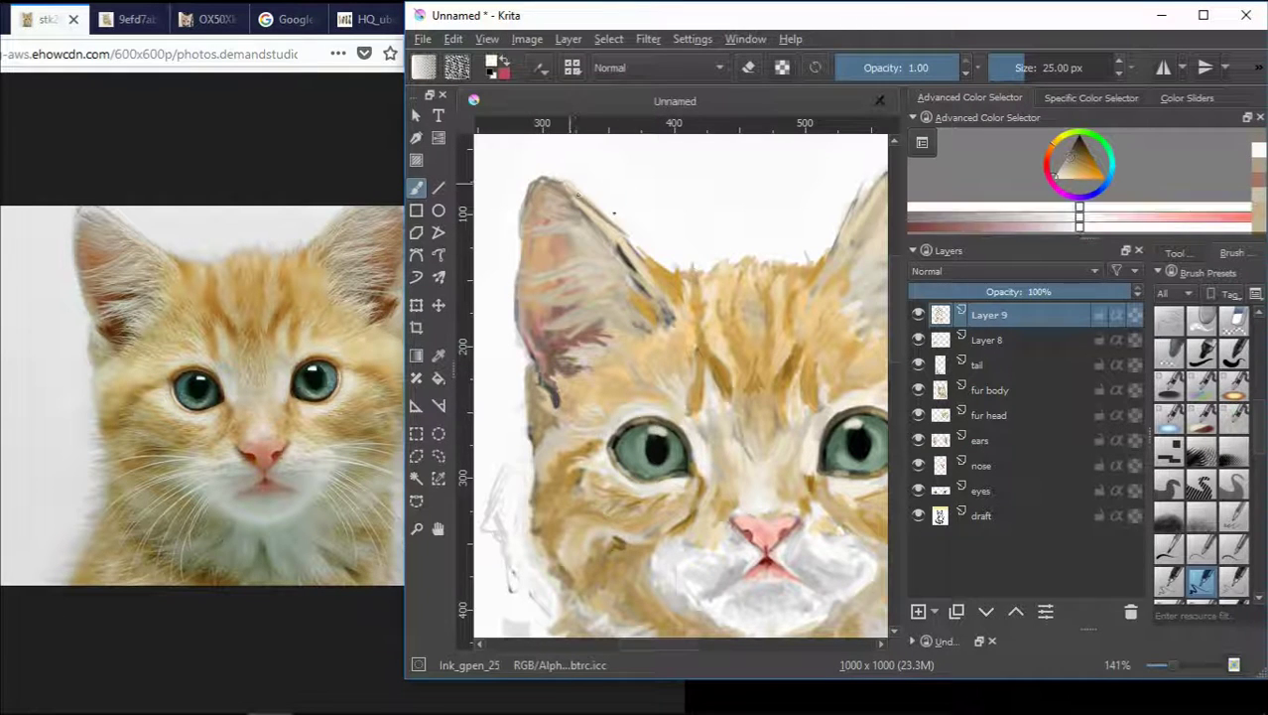
ctrl+click(633, 232)
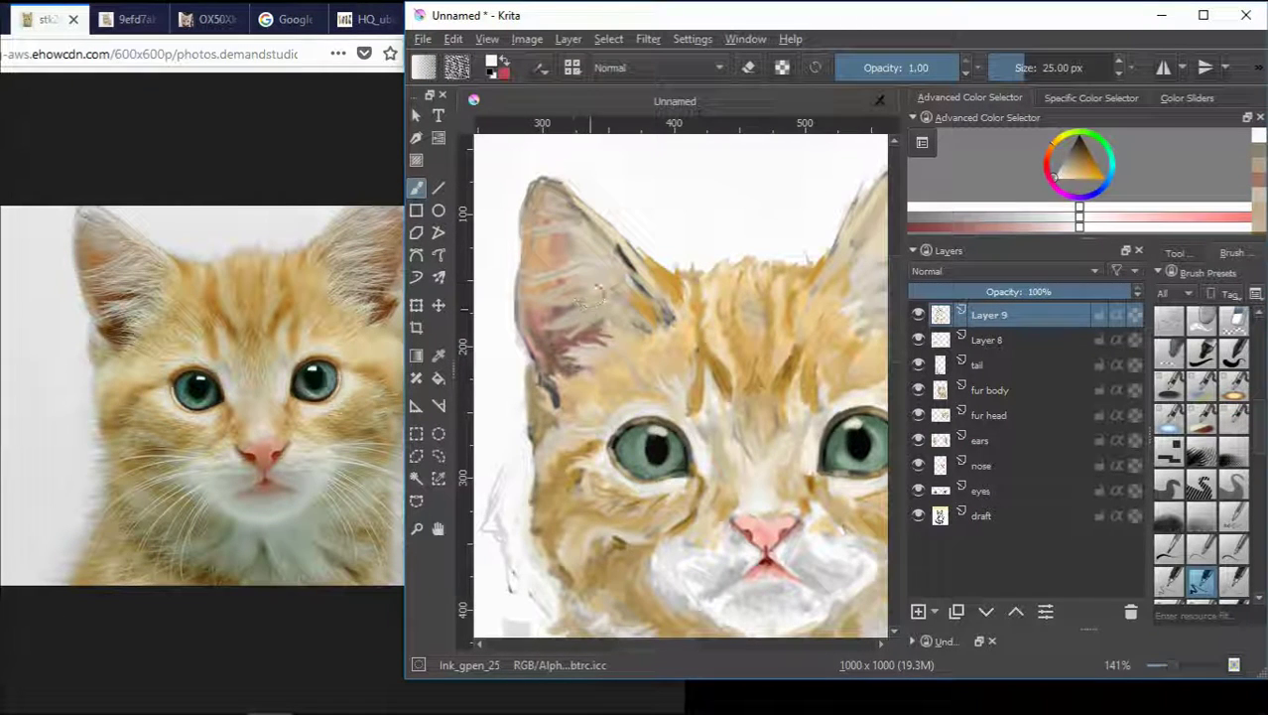
- Paint fine cream and white hairs across the inside of the left ear, with sampled brown between the lower ones
ctrl+click(665, 489)
mouse_move(621, 305)
mouse_down()
mouse_move(589, 308)
mouse_move(537, 338)
mouse_move(590, 346)
mouse_move(594, 375)
mouse_move(575, 363)
mouse_move(605, 342)
mouse_up()
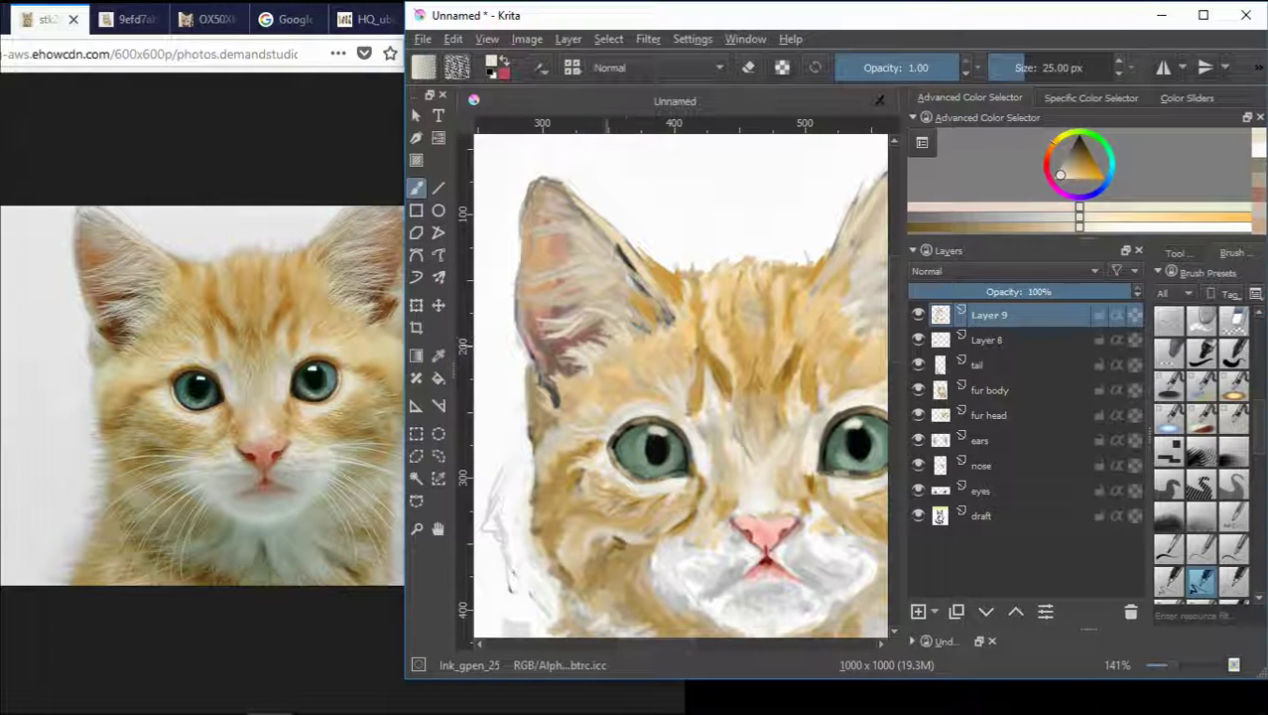
ctrl+click(569, 393)
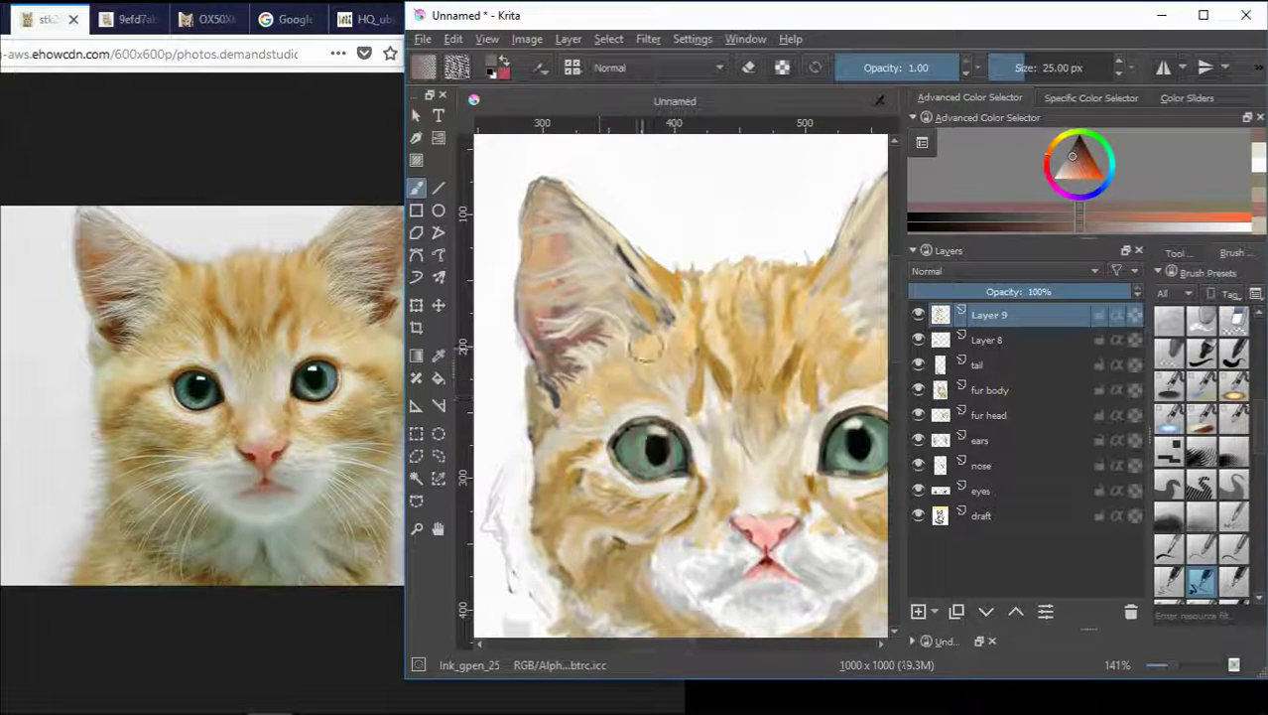
ctrl+click(583, 328)
mouse_move(552, 263)
mouse_down()
mouse_move(556, 213)
mouse_move(588, 227)
mouse_move(537, 195)
mouse_move(600, 250)
mouse_up()
ctrl+click(509, 208)
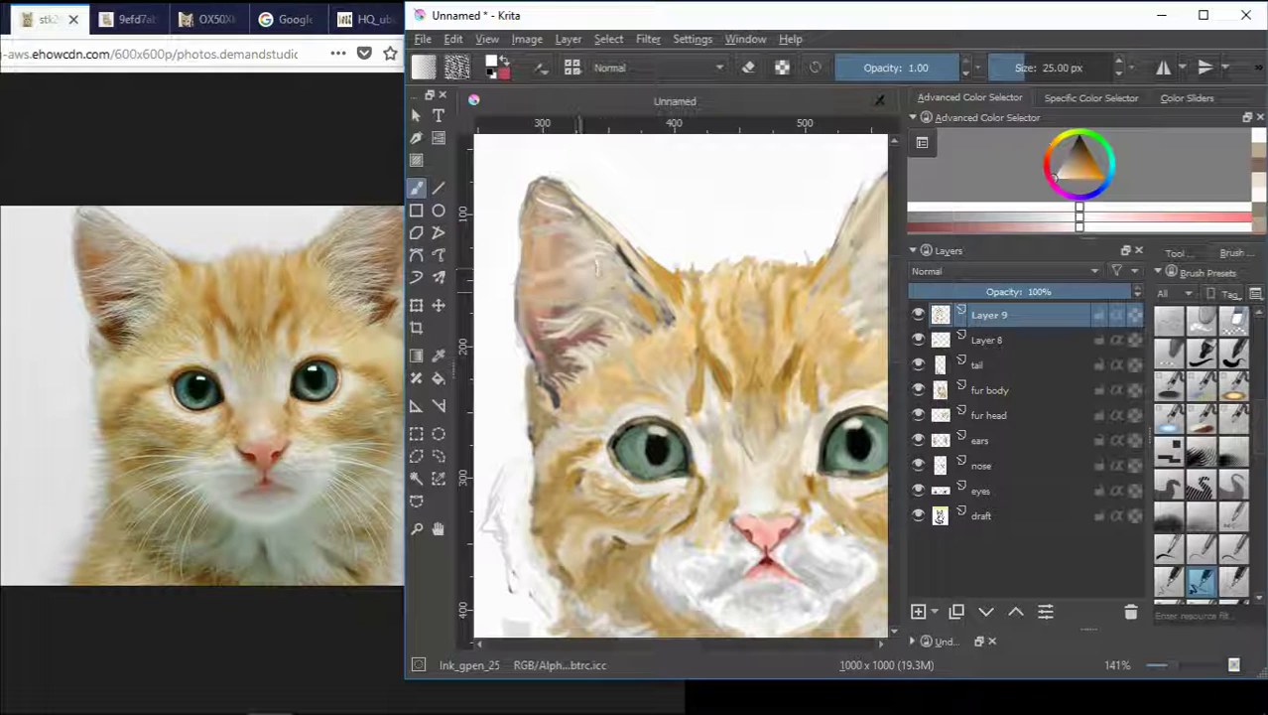
- Add sampled dark olive and cream strokes to the left ear's edge and inner fur
ctrl+click(695, 342)
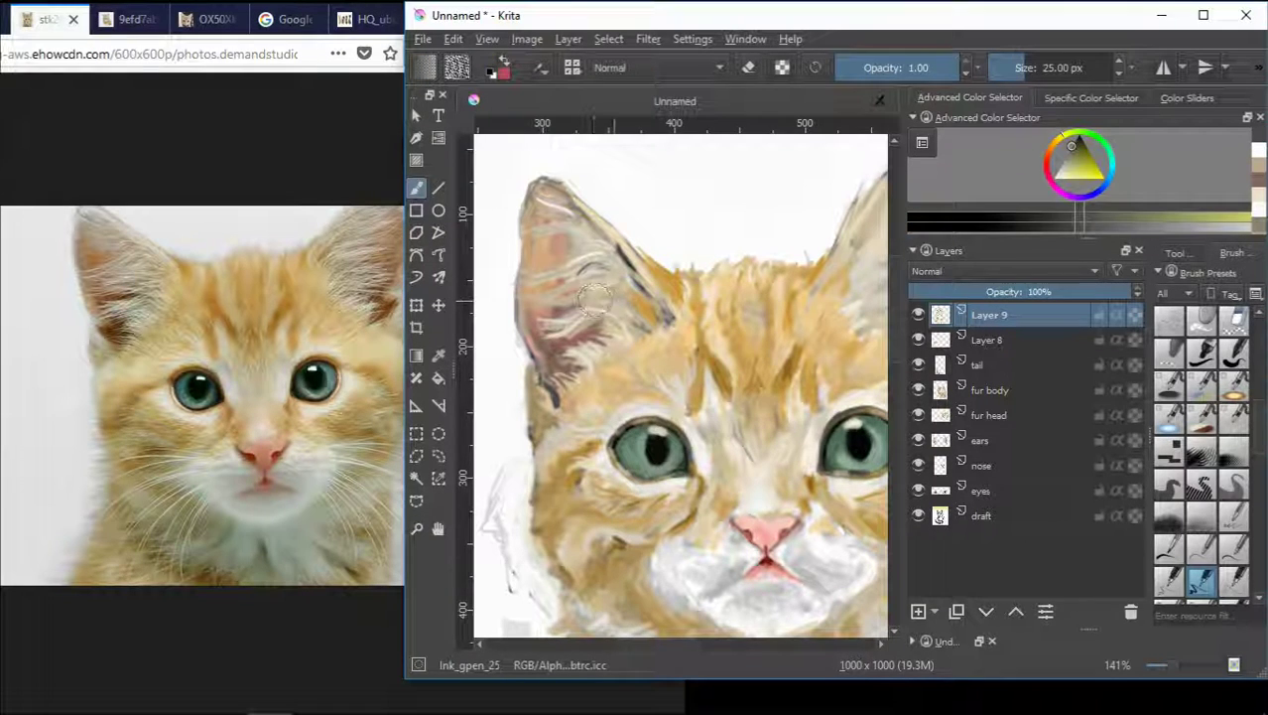
scroll(637, 231, down, 2)
scroll(641, 202, up, 1)
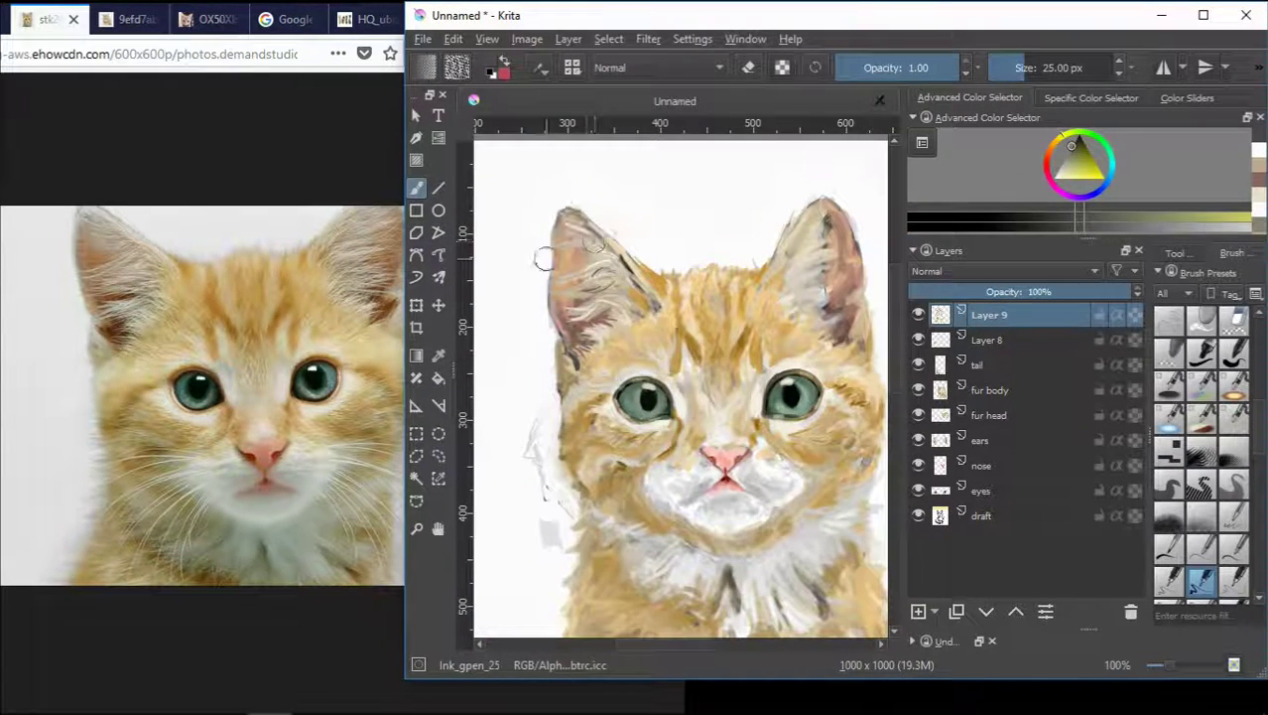
ctrl+click(581, 249)
ctrl+click(607, 344)
ctrl+click(702, 405)
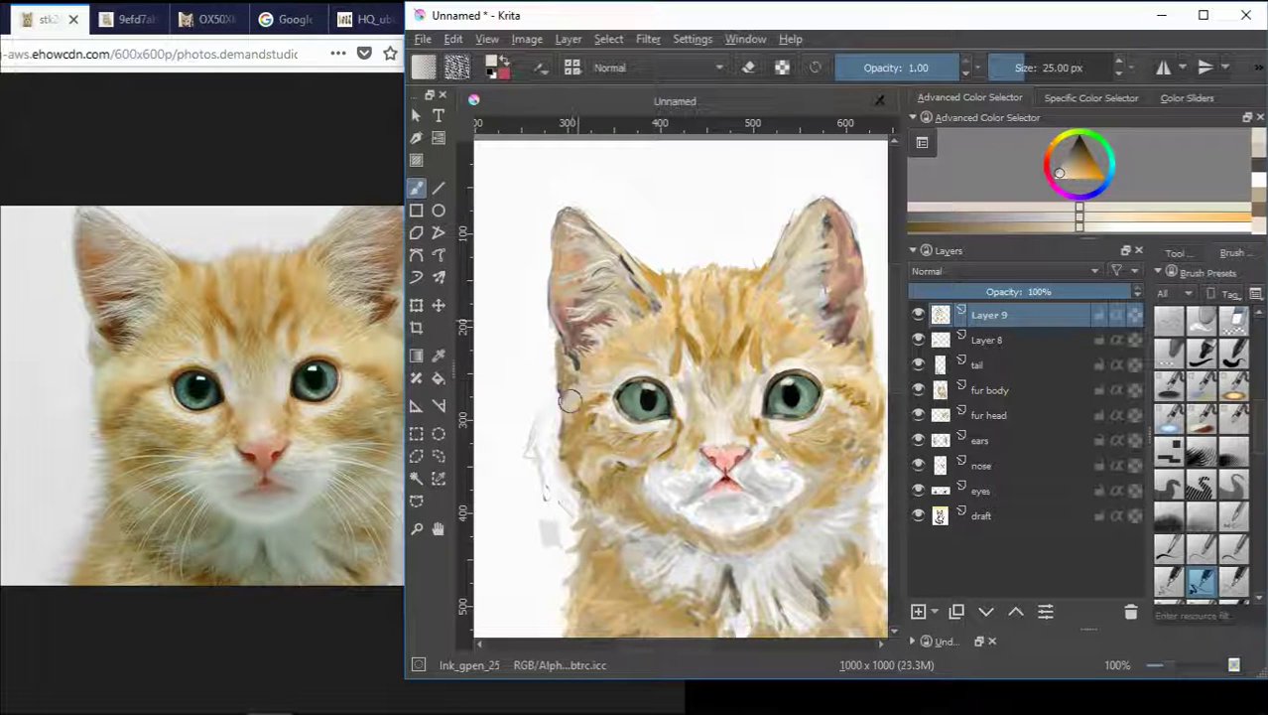
- Rework the dark fur at the left ear's lower corner with sampled dark and beige tones
scroll(510, 437, up, 1)
ctrl+click(596, 357)
mouse_move(569, 325)
mouse_down()
mouse_move(572, 369)
mouse_move(594, 331)
mouse_move(601, 342)
mouse_up()
ctrl+click(589, 334)
ctrl+click(583, 332)
ctrl+click(595, 347)
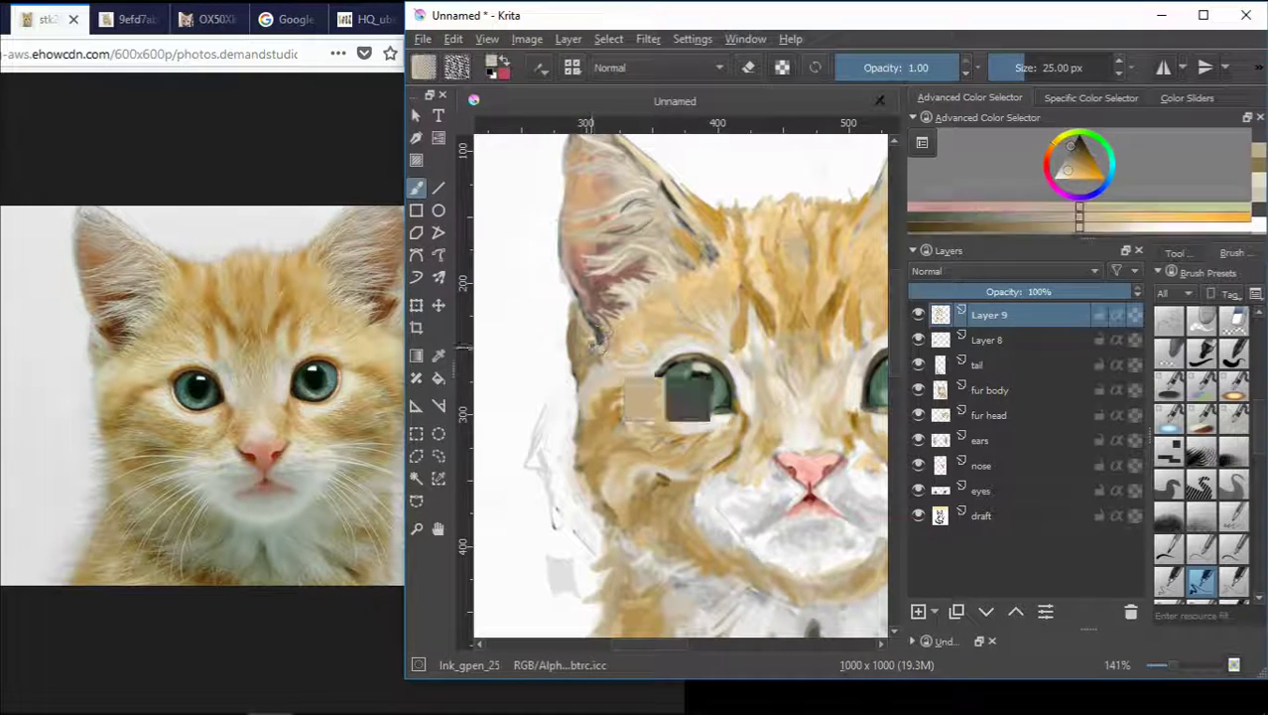
- Clean up the head's outline just below the left ear with the sampled background white
ctrl+click(571, 319)
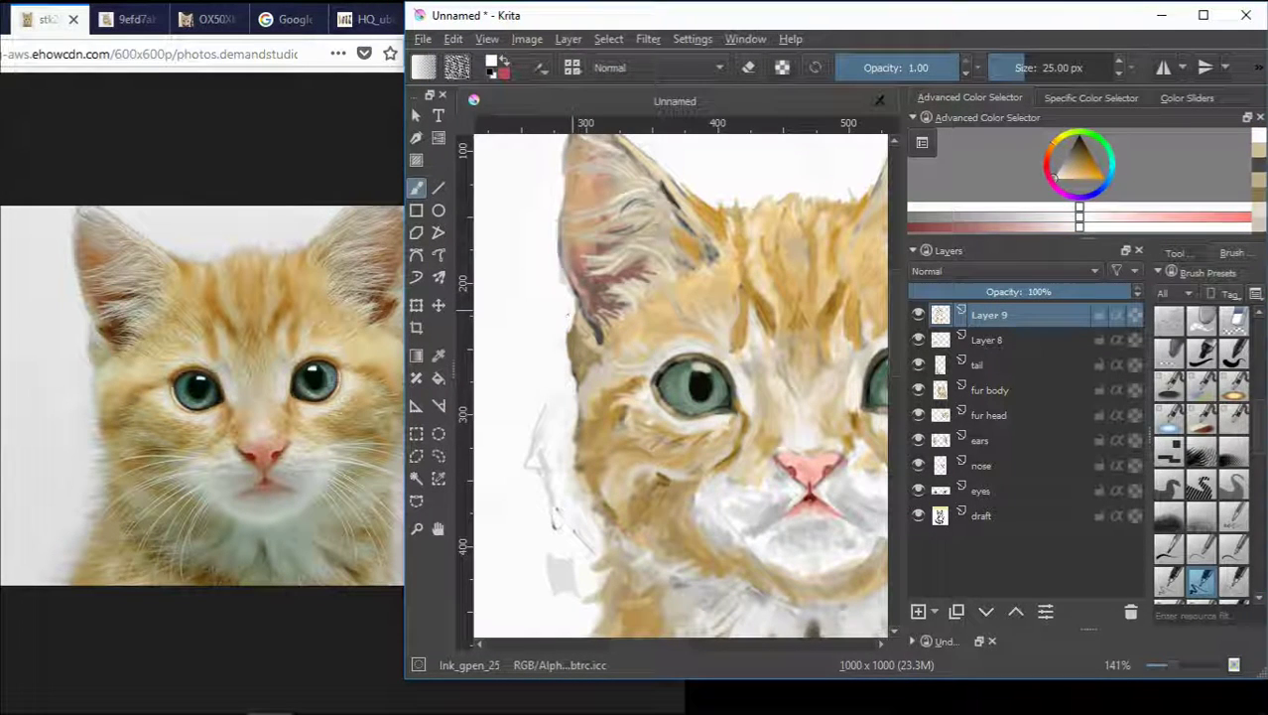
drag(572, 339, 566, 361)
scroll(561, 353, down, 2)
scroll(552, 397, up, 2)
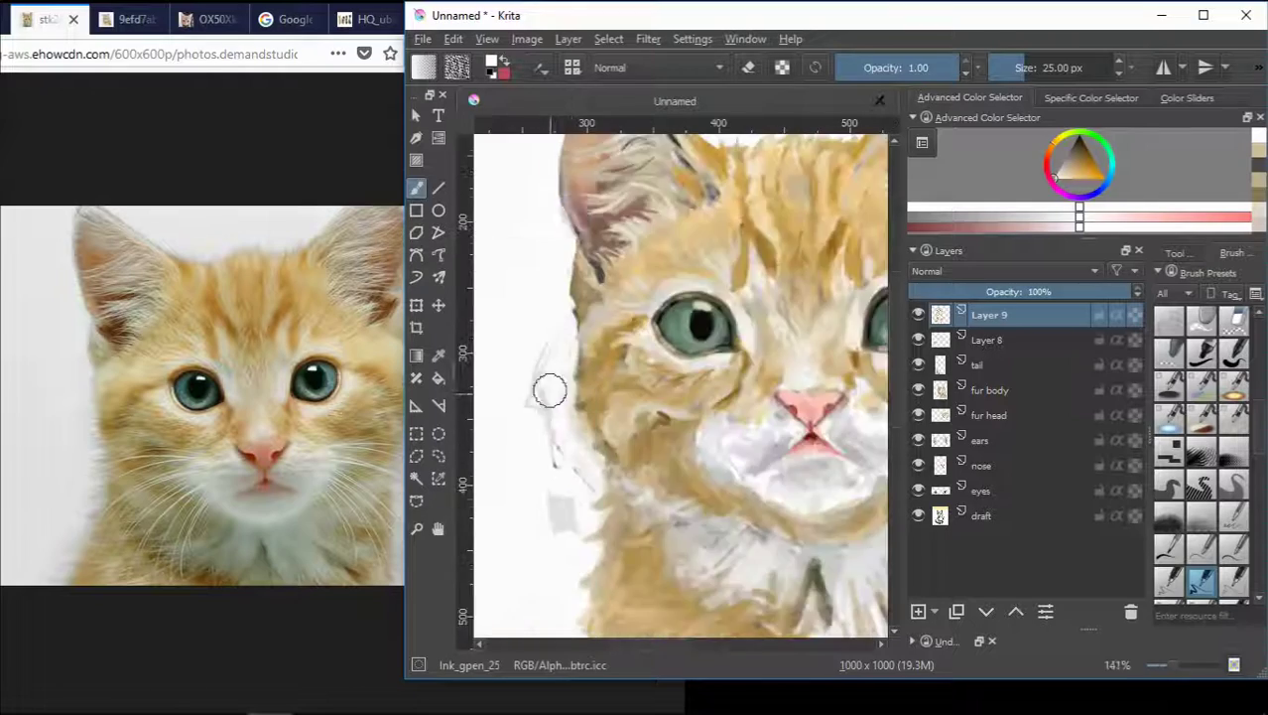
scroll(552, 375, down, 1)
ctrl+click(572, 379)
scroll(565, 370, up, 1)
- Bring up the full-body kitten photo as the reference for the right ear
scroll(569, 367, down, 3)
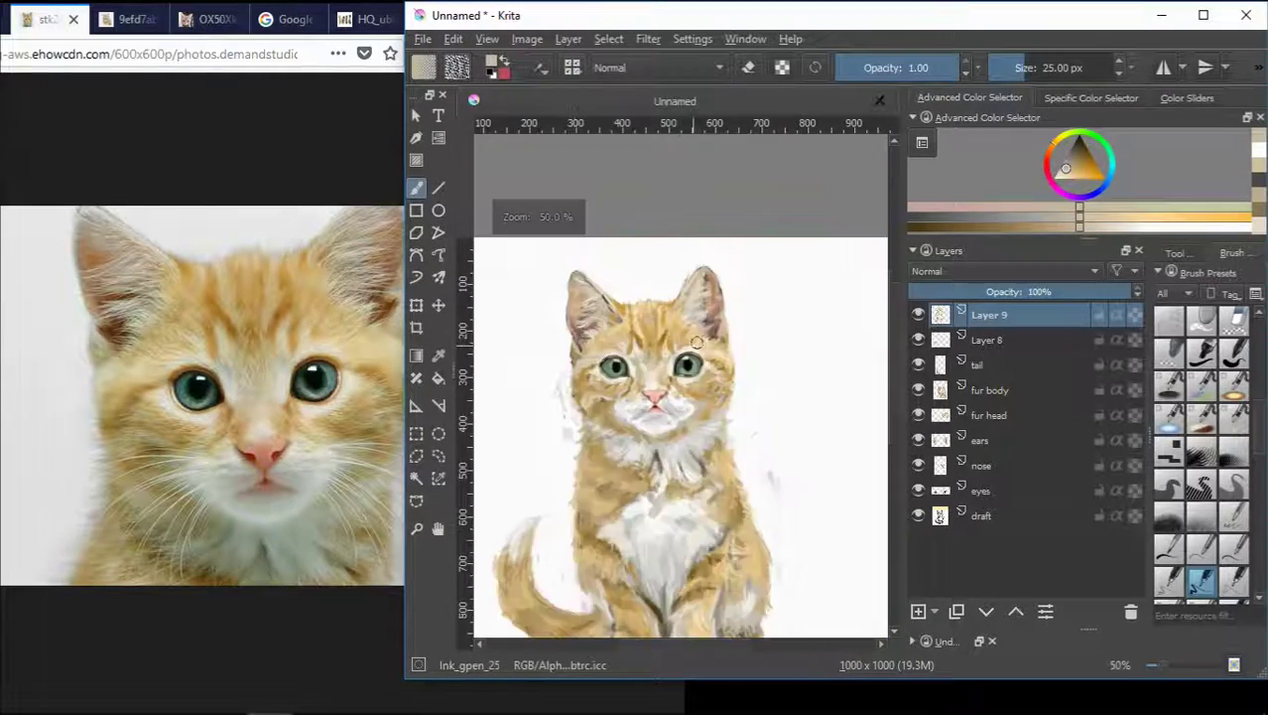
scroll(731, 354, up, 2)
scroll(735, 375, down, 2)
scroll(694, 298, up, 1)
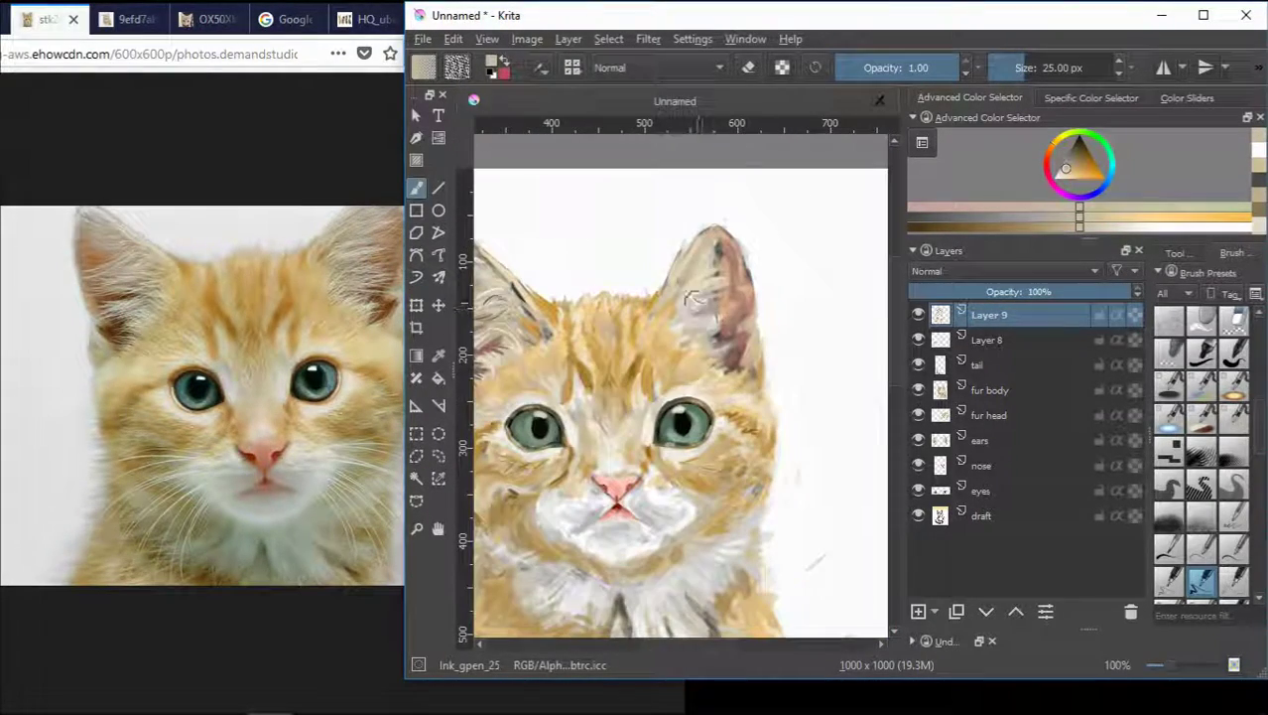
click(129, 19)
scroll(779, 278, down, 2)
click(743, 30)
scroll(749, 278, up, 2)
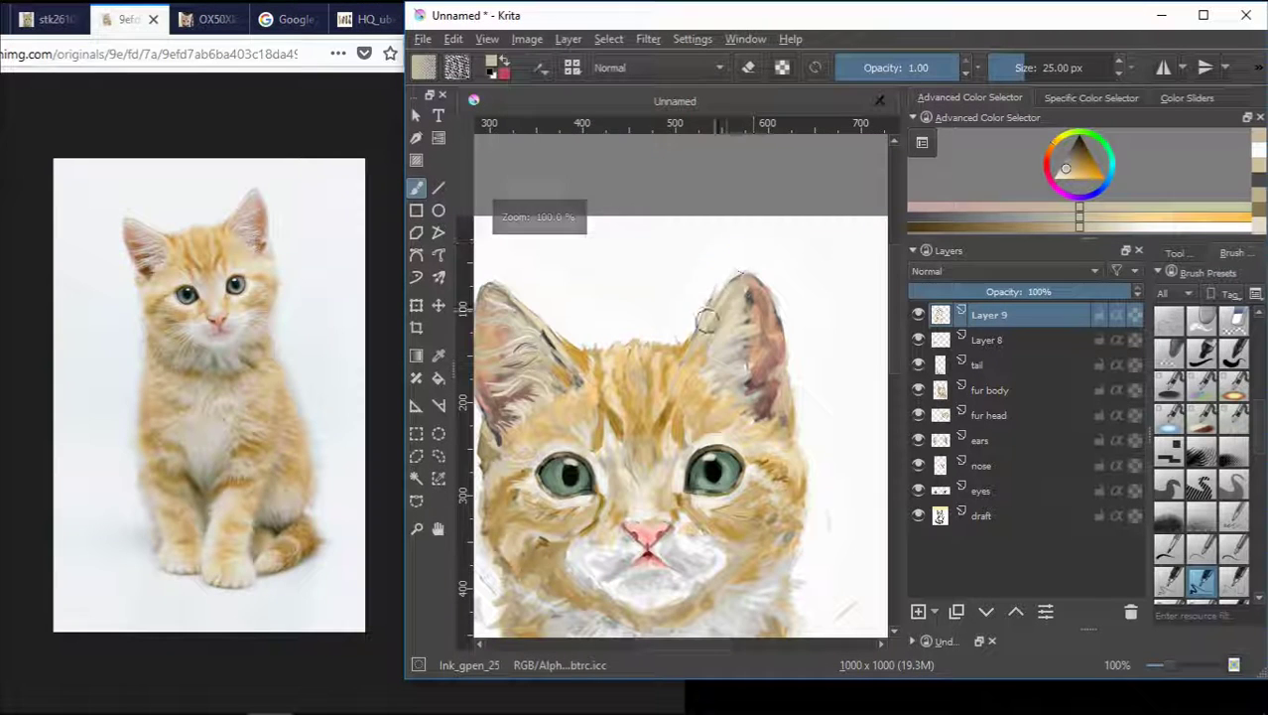
- Refine the right ear's outer edge with short strokes and the sampled background white
drag(779, 315, 782, 328)
scroll(784, 378, up, 1)
ctrl+click(796, 338)
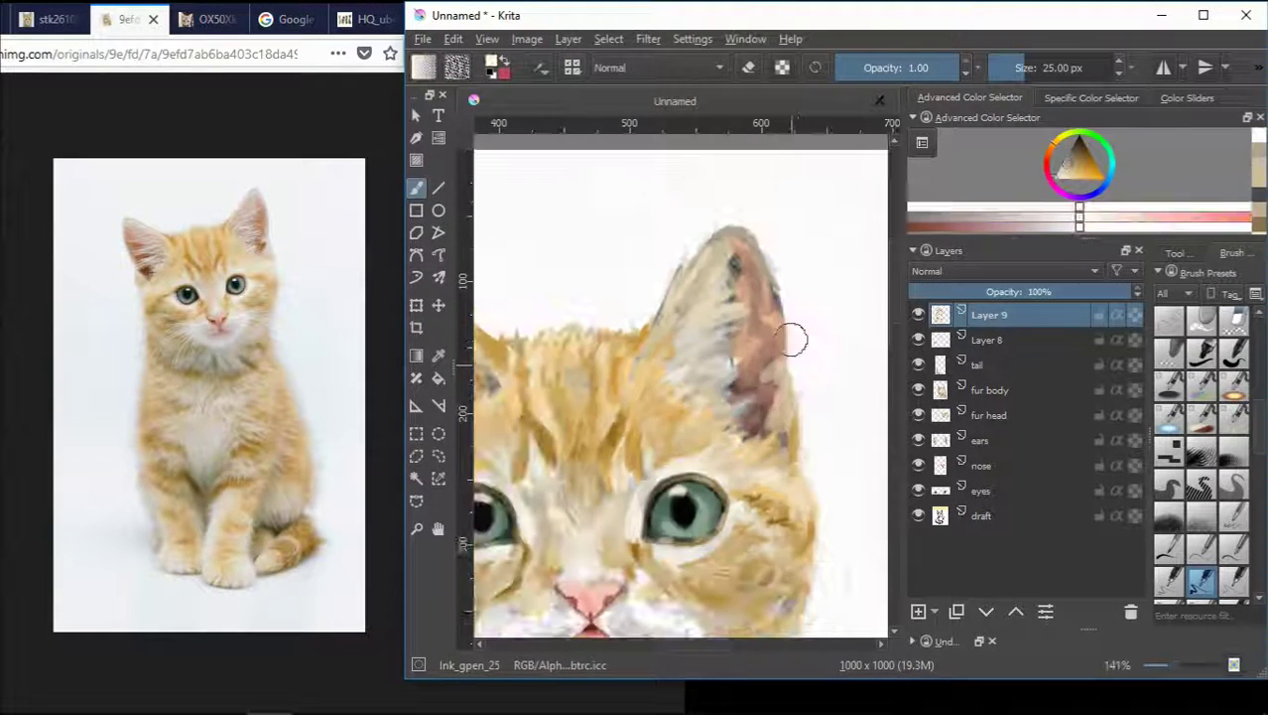
drag(793, 377, 790, 373)
scroll(813, 419, down, 2)
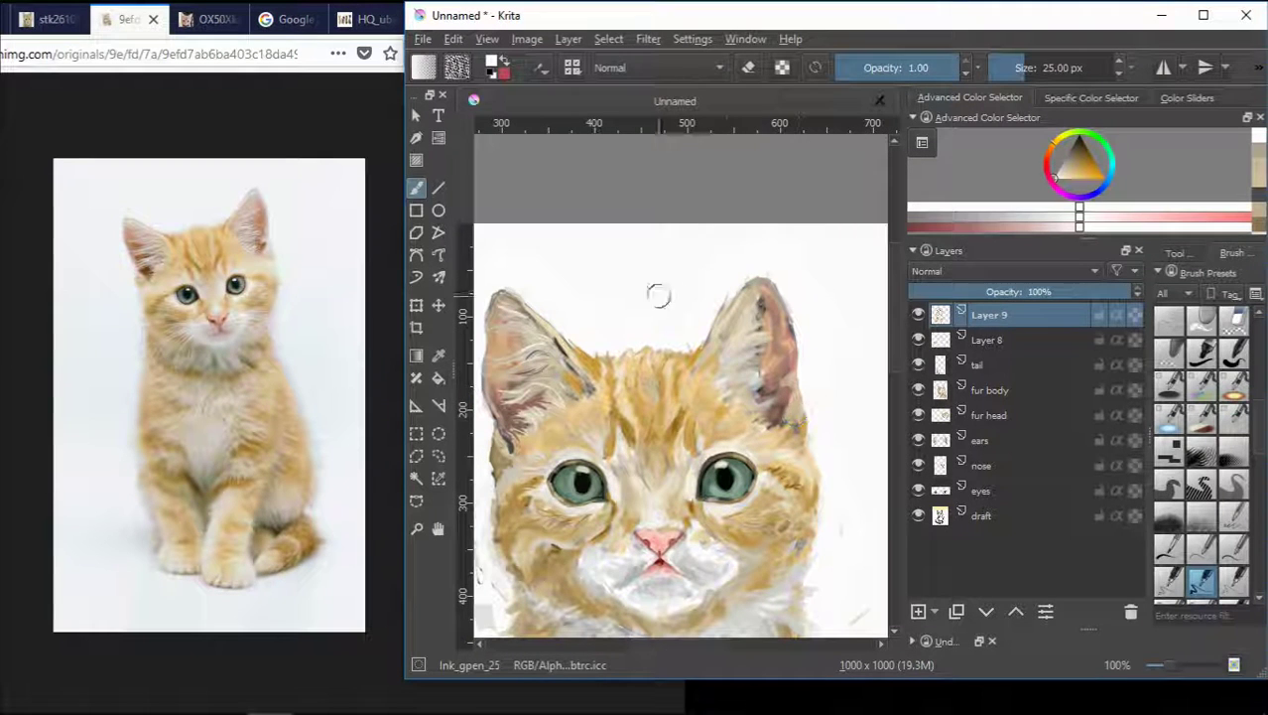
- Paint beige and cream hair strokes inside the right ear, spreading towards its pink inner area
ctrl+click(601, 411)
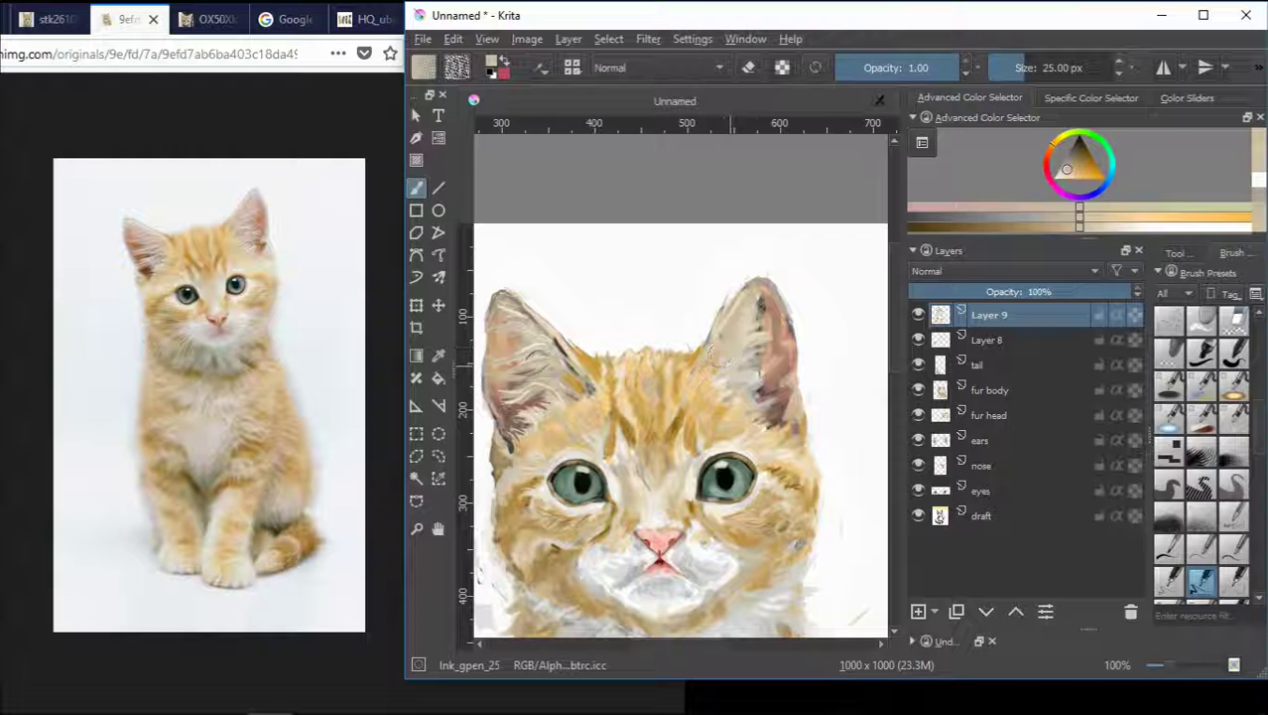
scroll(719, 362, up, 2)
ctrl+click(724, 387)
drag(766, 323, 729, 352)
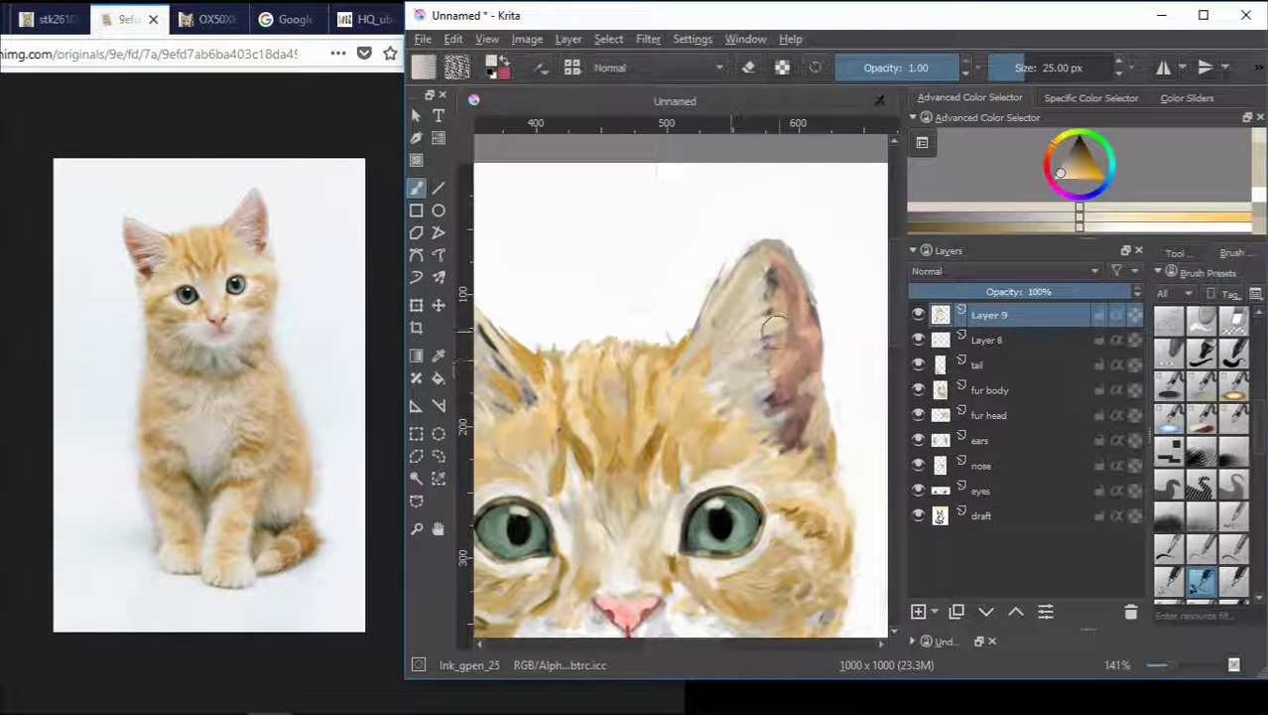
scroll(756, 282, down, 2)
scroll(735, 292, up, 1)
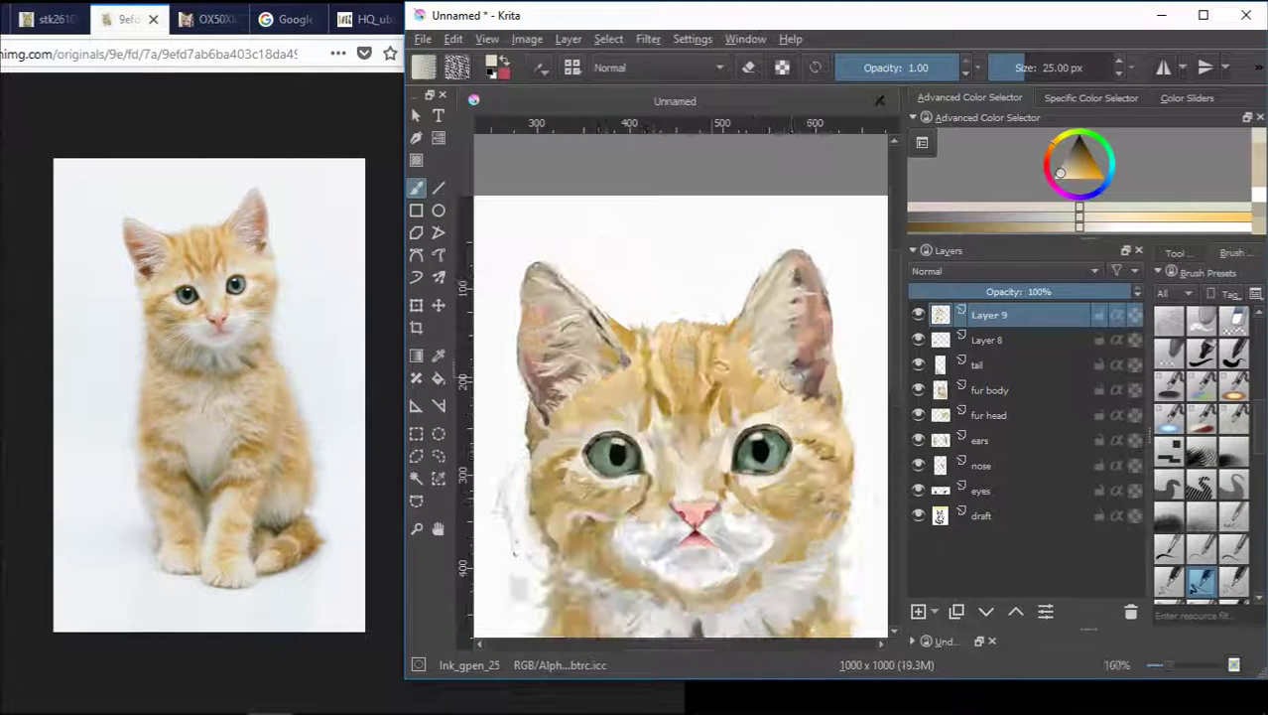
- Blend the right ear's base and pink outer side with sampled reddish-brown and beige strokes
ctrl+click(786, 409)
scroll(804, 392, up, 1)
ctrl+click(807, 404)
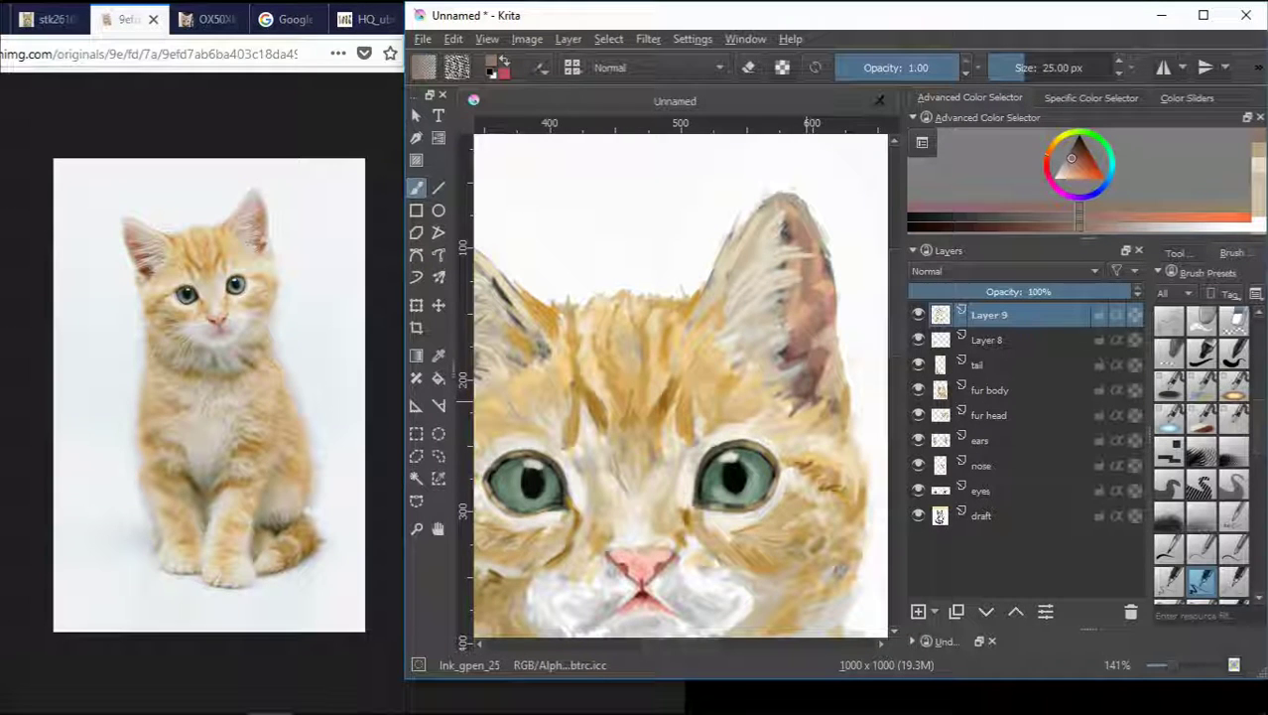
ctrl+click(828, 338)
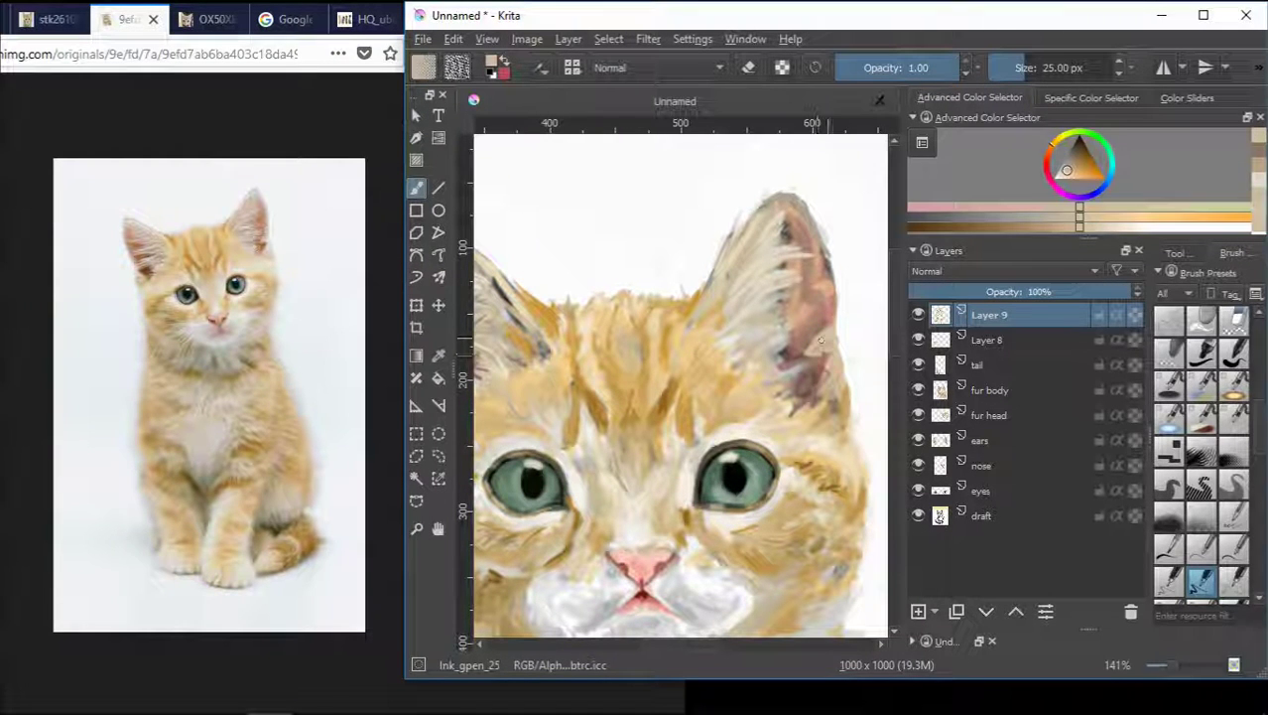
ctrl+click(834, 323)
- Add off-white hairs inside the right ear and golden fur strokes where the ear meets the forehead
ctrl+click(743, 339)
mouse_move(741, 343)
mouse_down()
mouse_move(802, 373)
mouse_move(795, 390)
mouse_up()
ctrl+click(734, 342)
ctrl+click(732, 332)
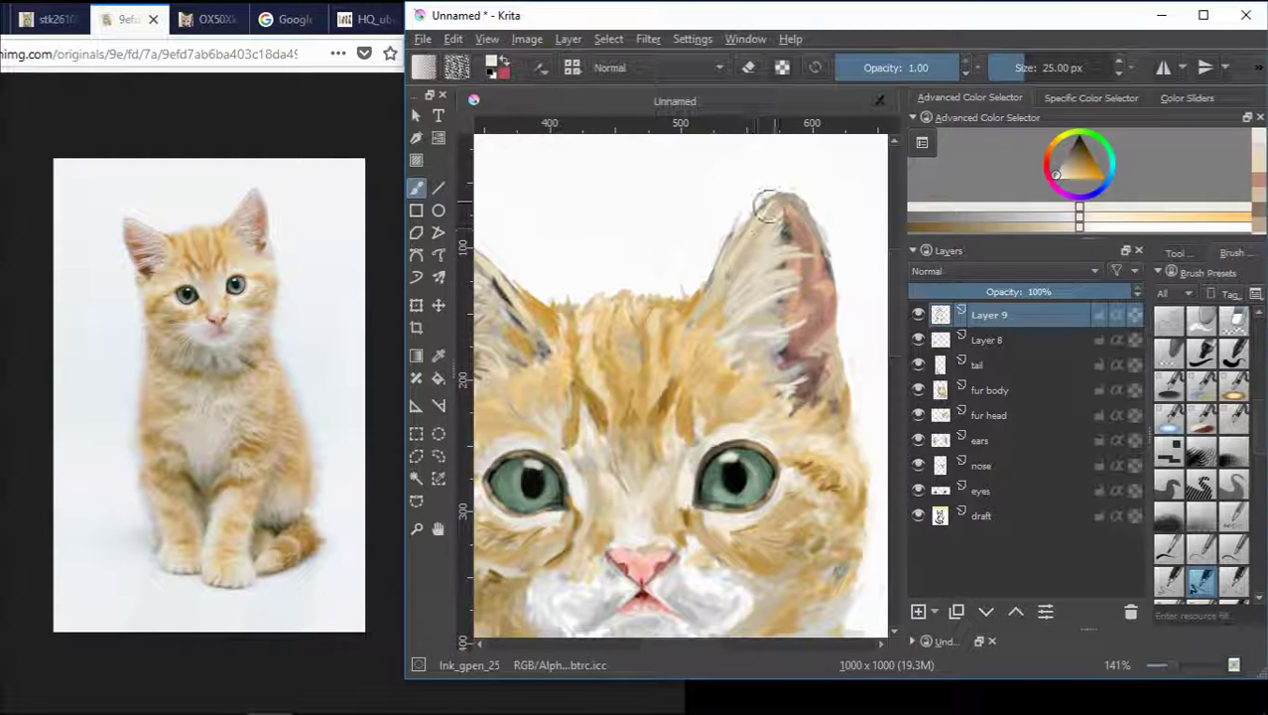
ctrl+click(692, 328)
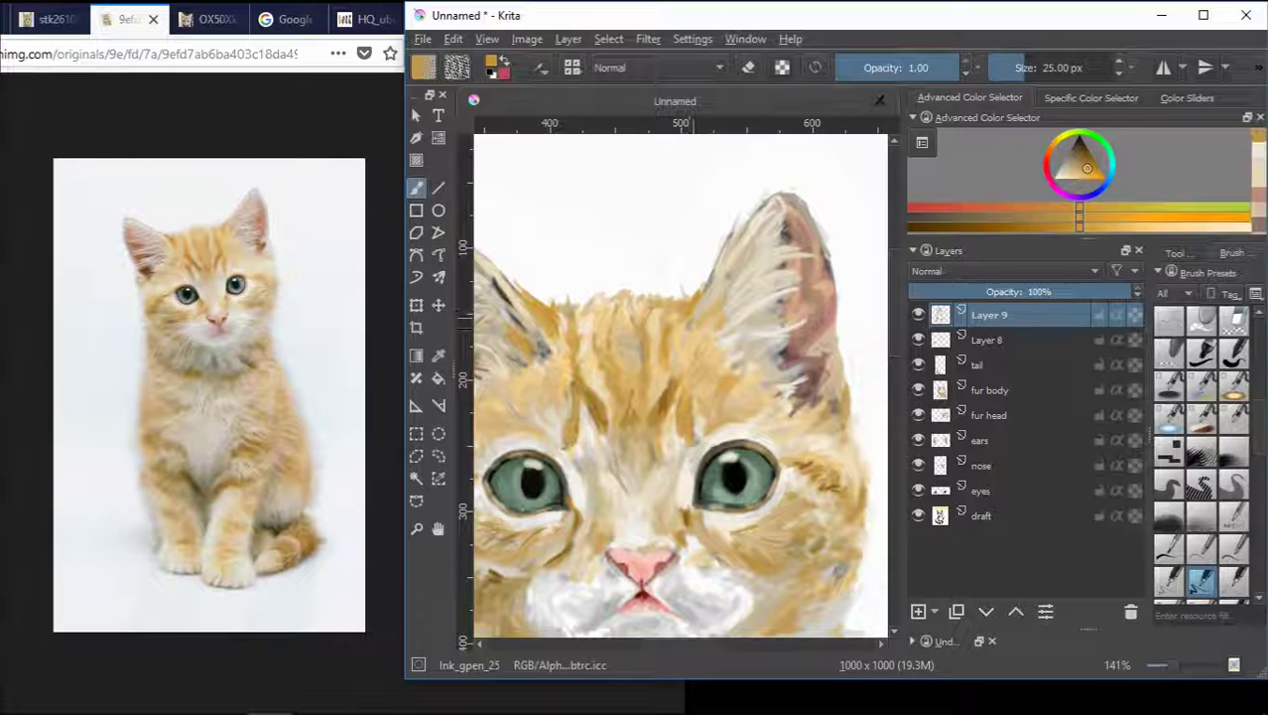
drag(695, 324, 689, 292)
- Return to the close-up kitten photo, choose a green and paint it along the right iris's outer edge
scroll(800, 419, down, 3)
scroll(800, 486, up, 4)
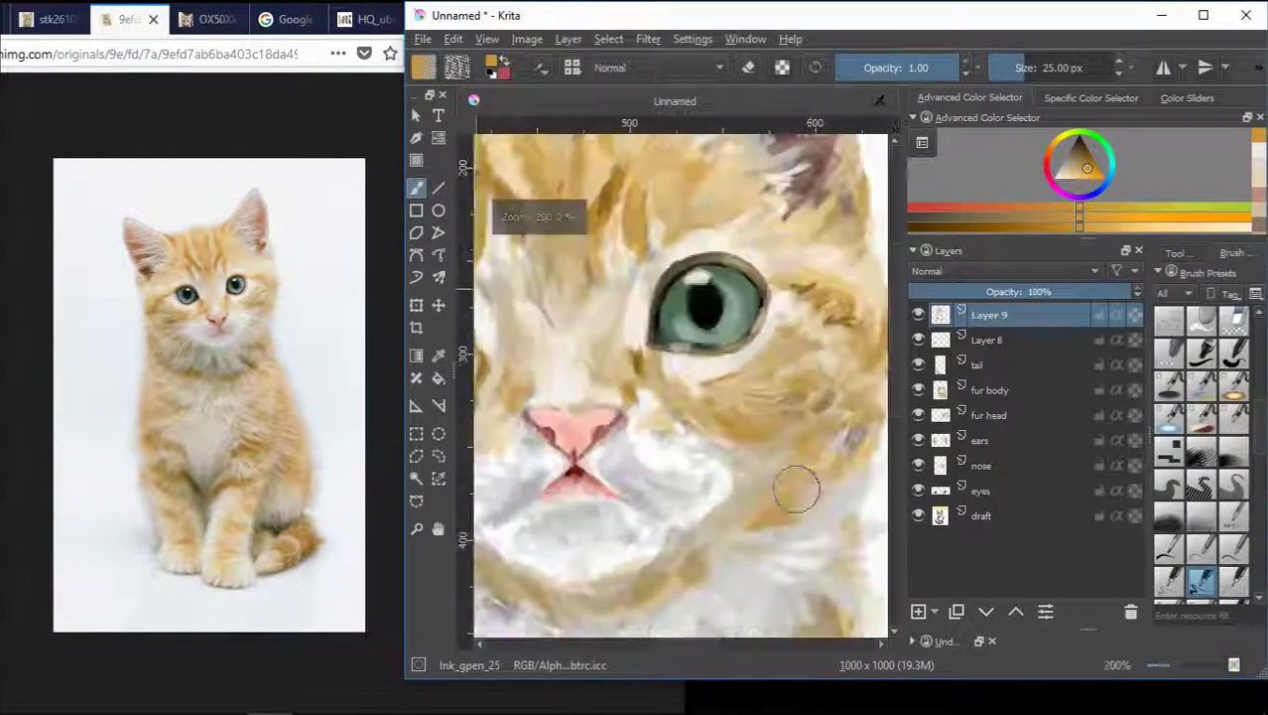
scroll(799, 485, down, 1)
scroll(805, 454, up, 1)
scroll(784, 417, down, 2)
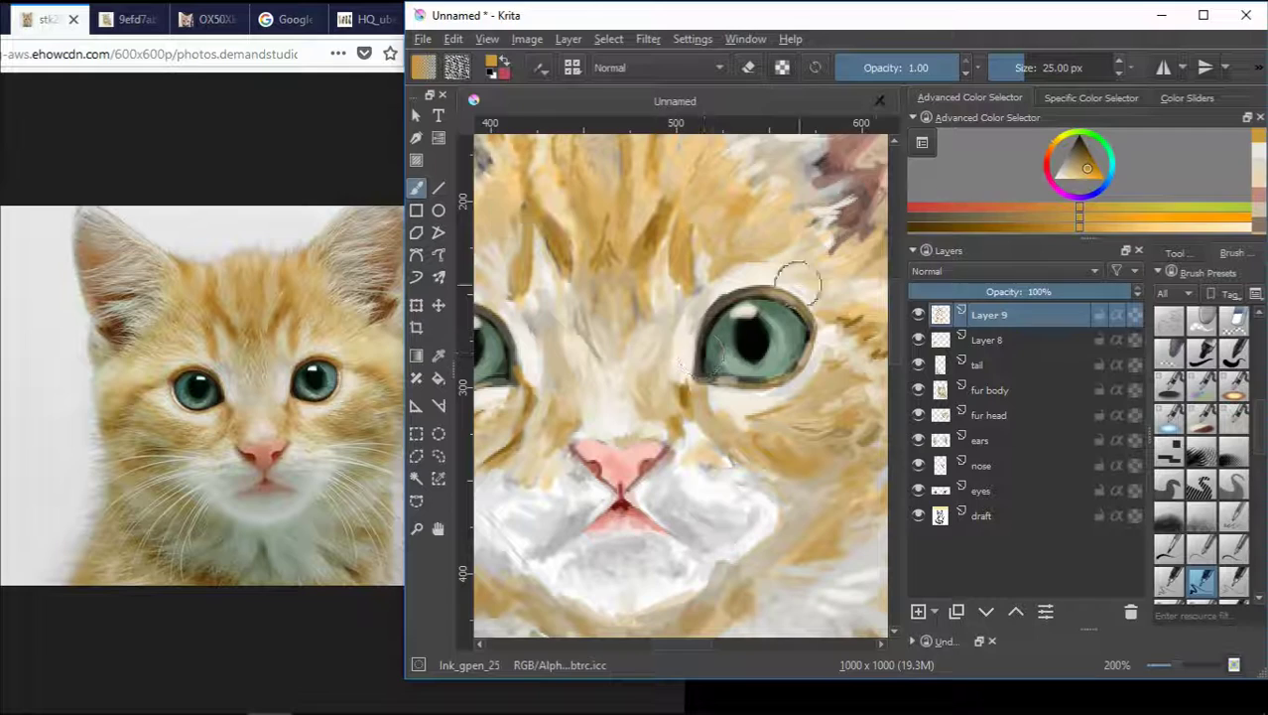
drag(1086, 165, 1084, 138)
click(1029, 221)
drag(802, 329, 796, 348)
- Choose a darker green and shade the outer edge of the right iris, sampling the pupil's black for darker accents
ctrl+click(792, 347)
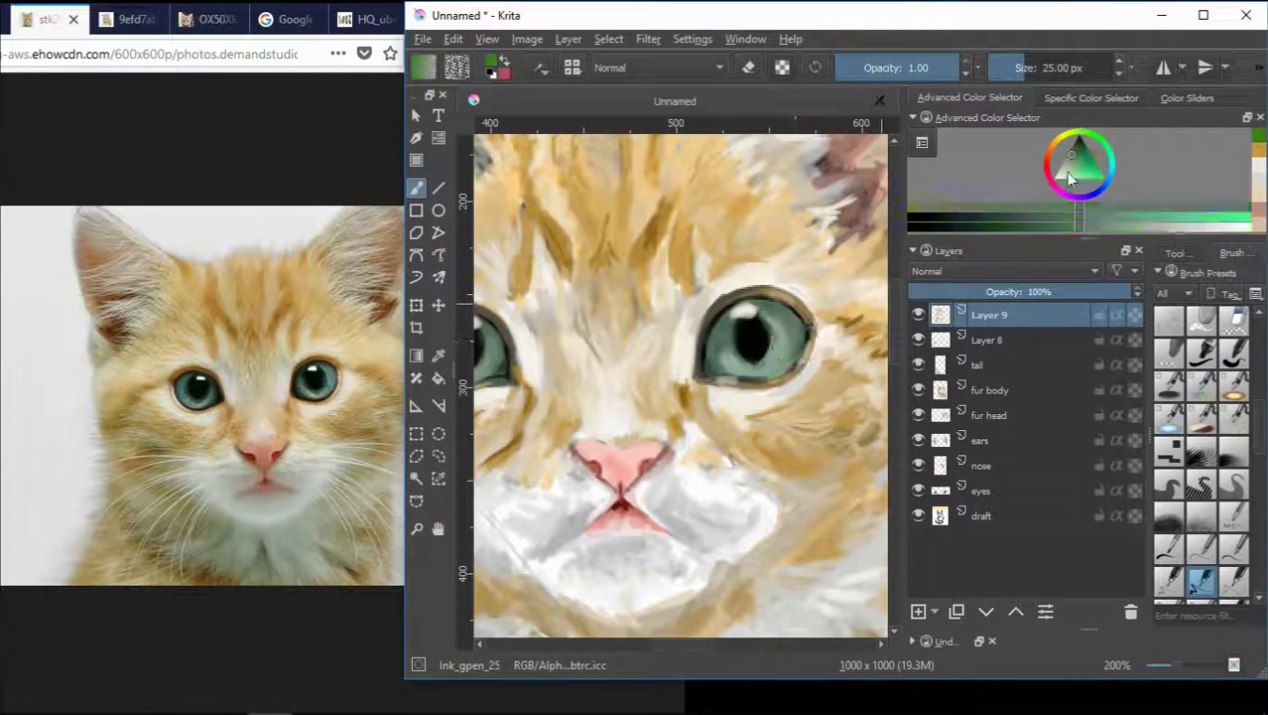
drag(1066, 172, 1076, 146)
scroll(722, 397, up, 2)
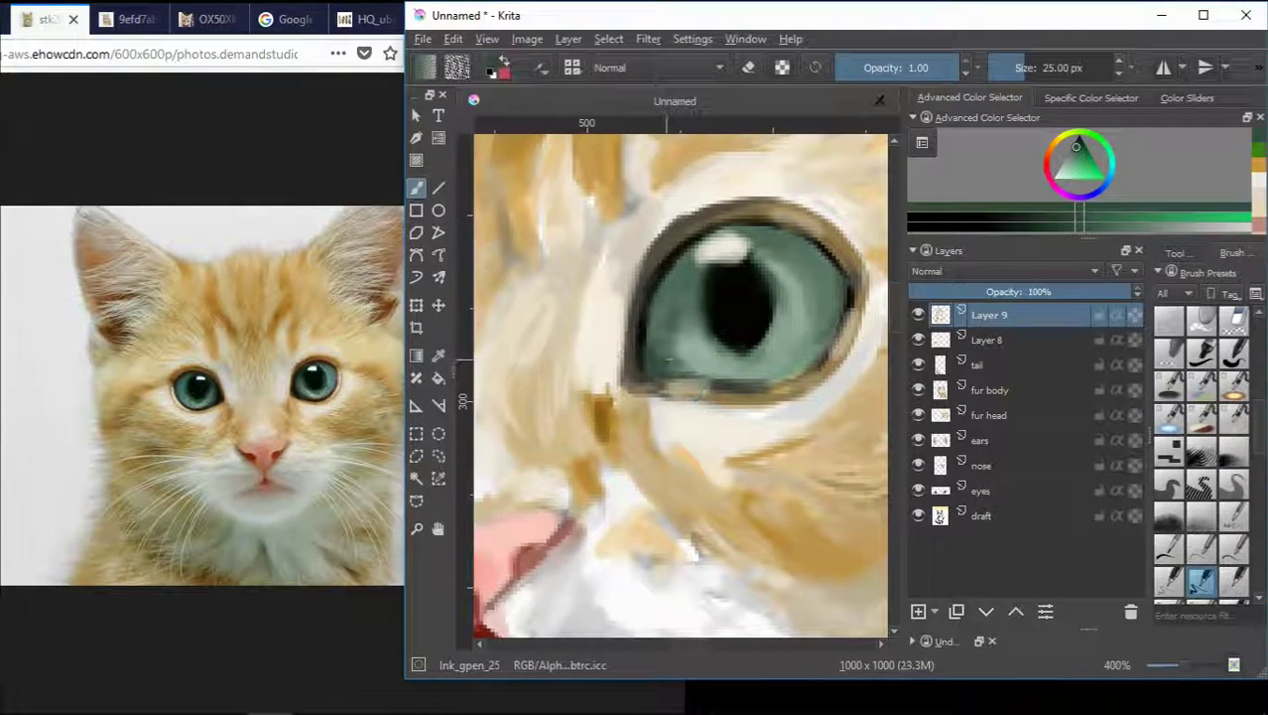
drag(834, 272, 837, 295)
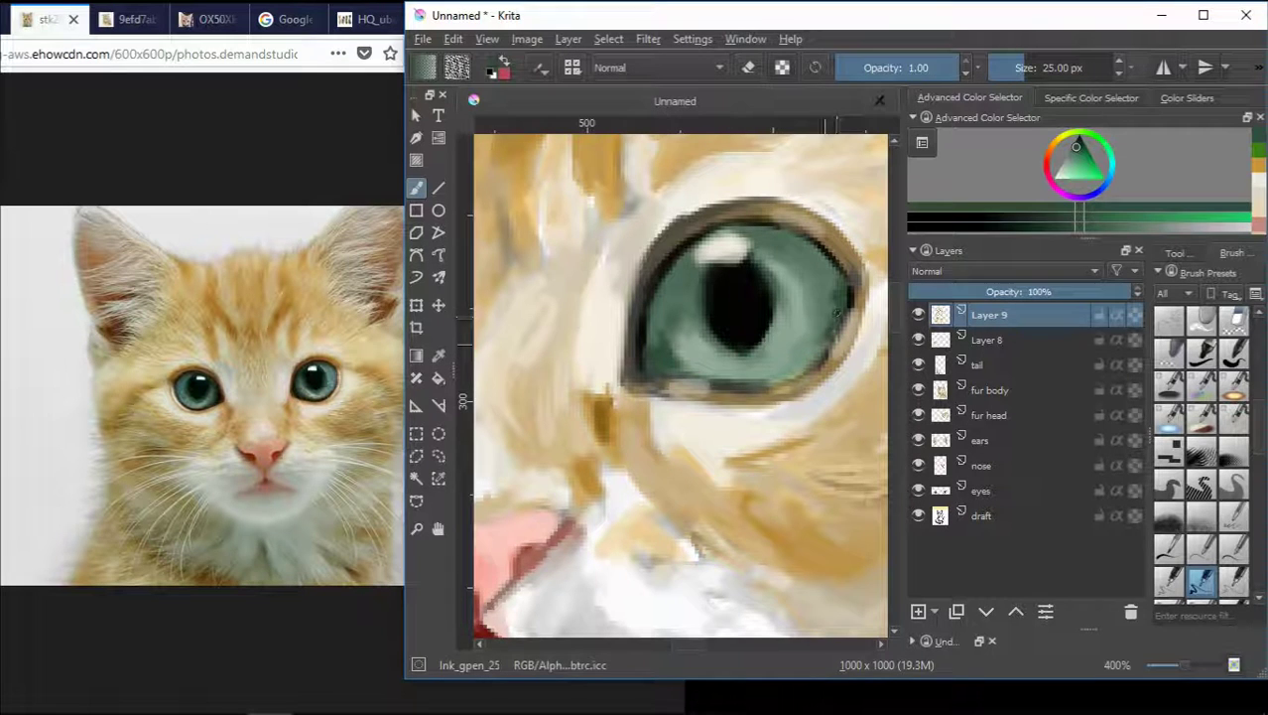
ctrl+click(735, 316)
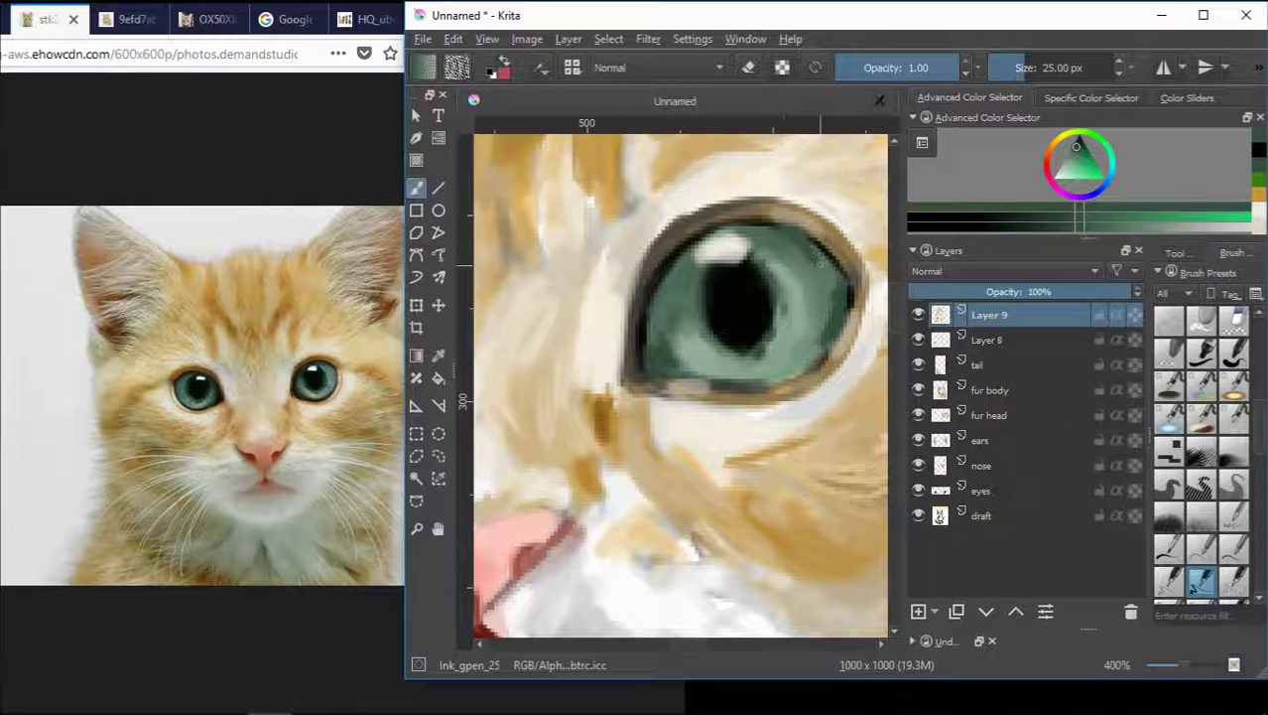
scroll(818, 256, down, 2)
scroll(834, 248, up, 3)
scroll(841, 241, down, 3)
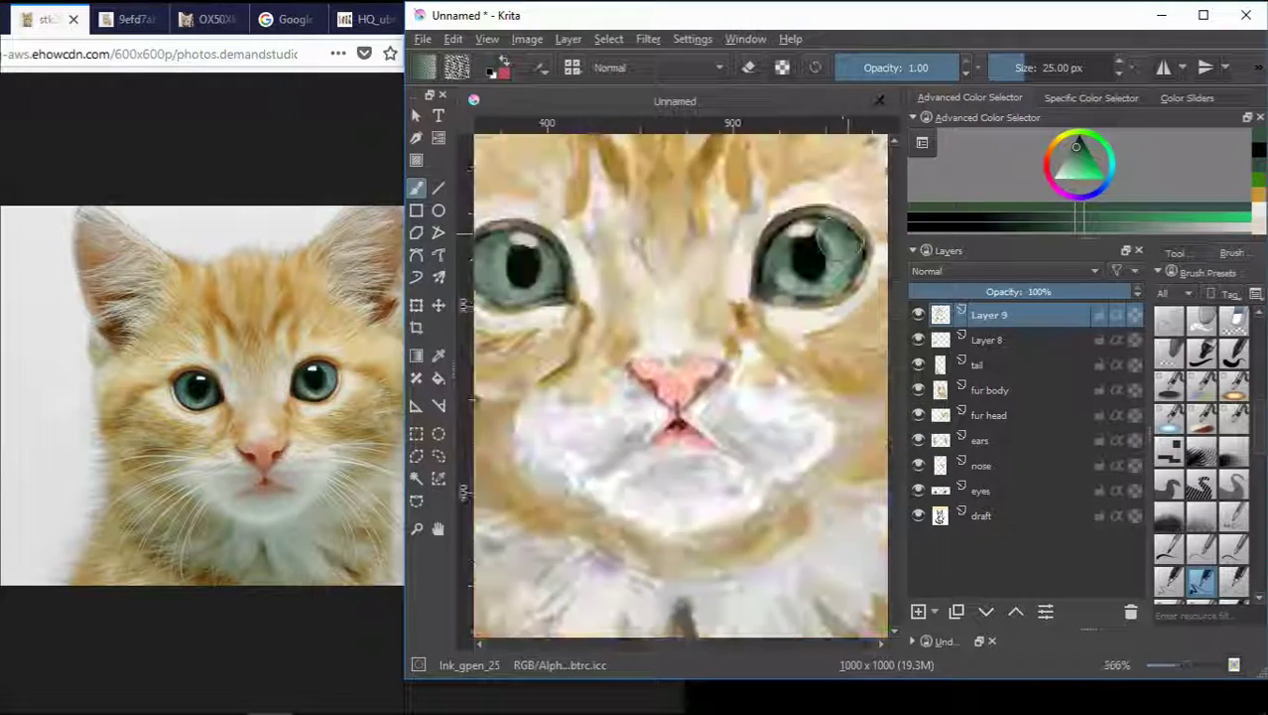
scroll(829, 233, up, 2)
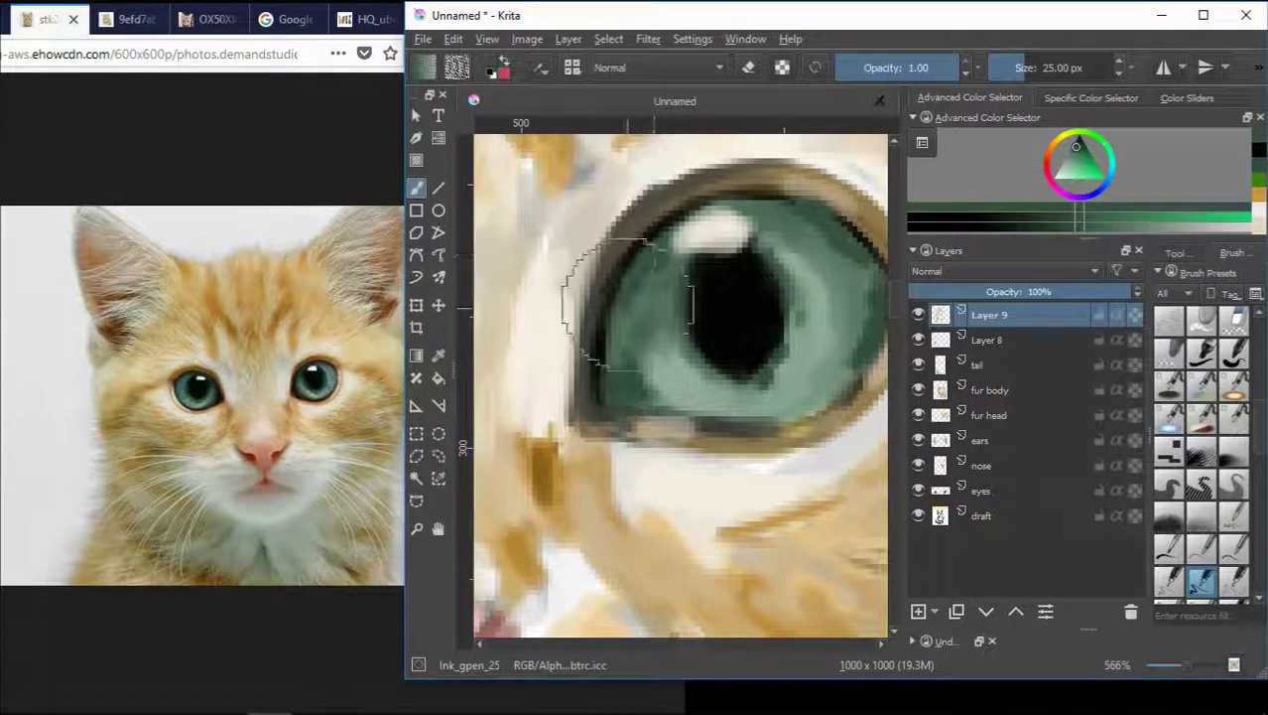
scroll(675, 298, down, 4)
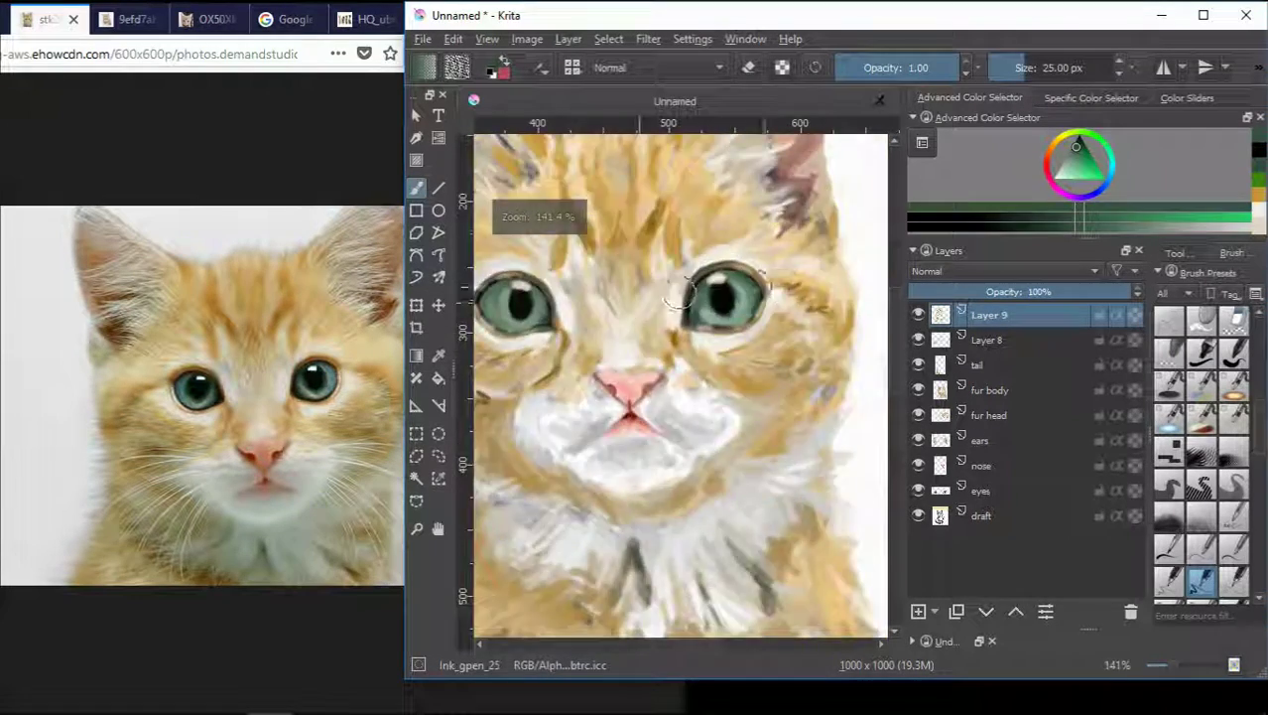
scroll(756, 297, up, 4)
ctrl+click(789, 296)
ctrl+click(783, 301)
drag(783, 298, 745, 367)
key(ctrl+z)
scroll(814, 308, down, 3)
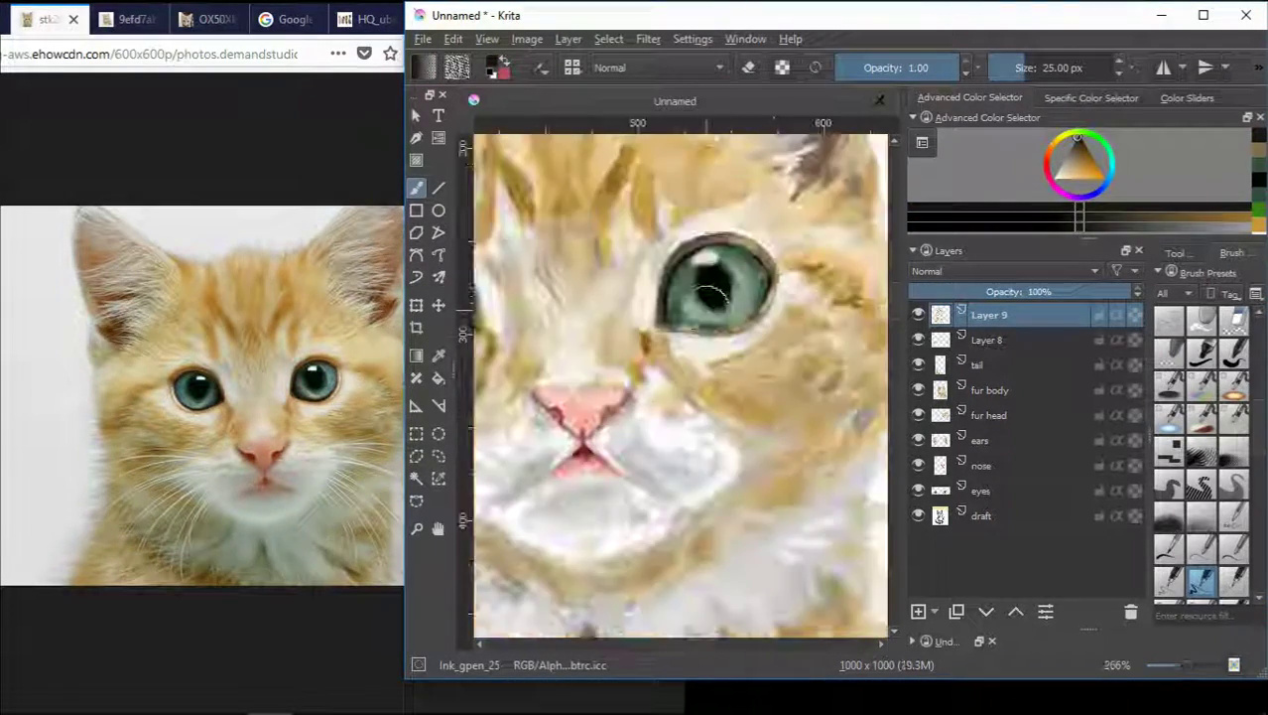
- Blend sampled greens beside the right pupil and along the lower edge of the right iris
scroll(803, 337, up, 2)
ctrl+click(751, 300)
drag(751, 299, 741, 292)
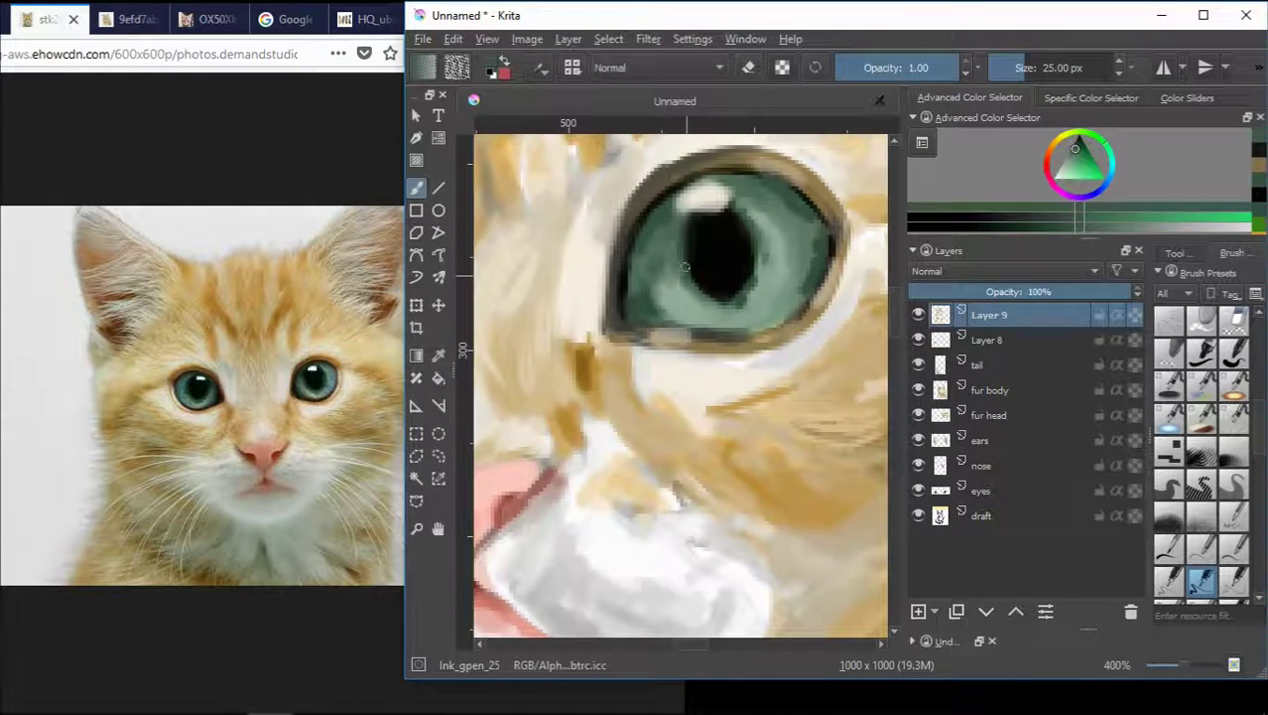
ctrl+click(733, 328)
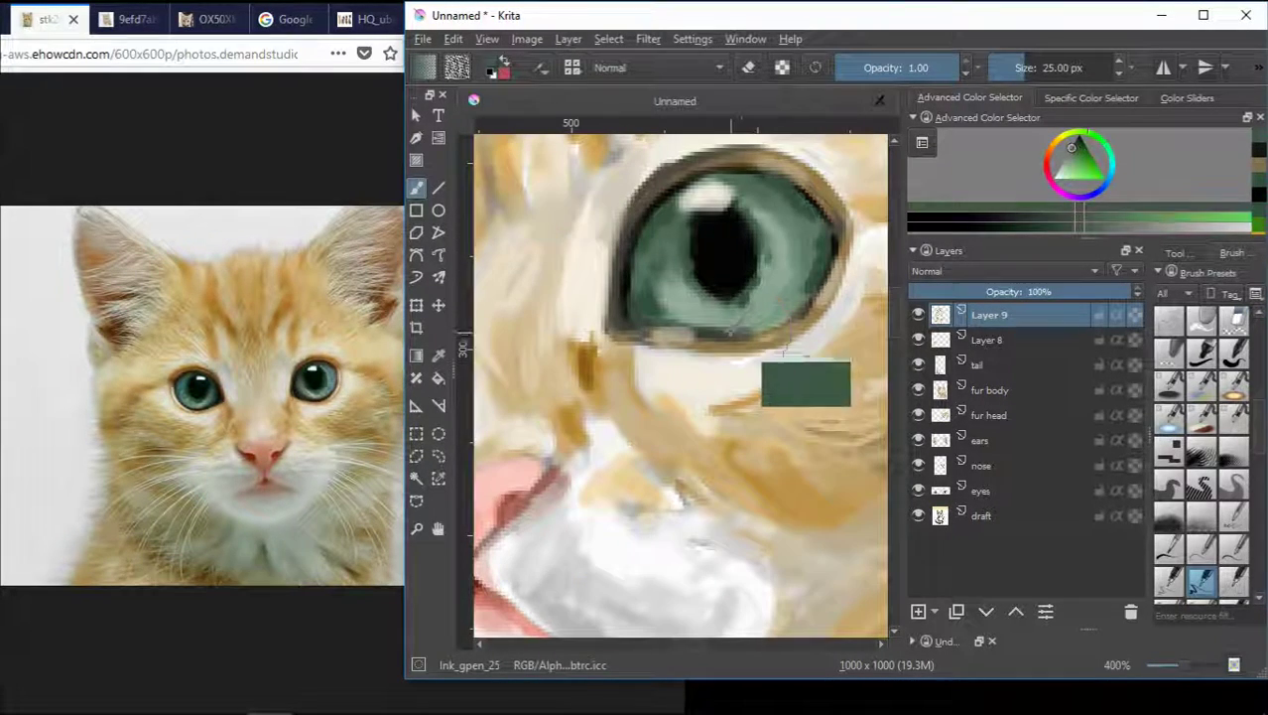
drag(739, 328, 799, 300)
- Shade the right iris's upper edge and its side nearest the nose with sampled dark greens
ctrl+click(791, 197)
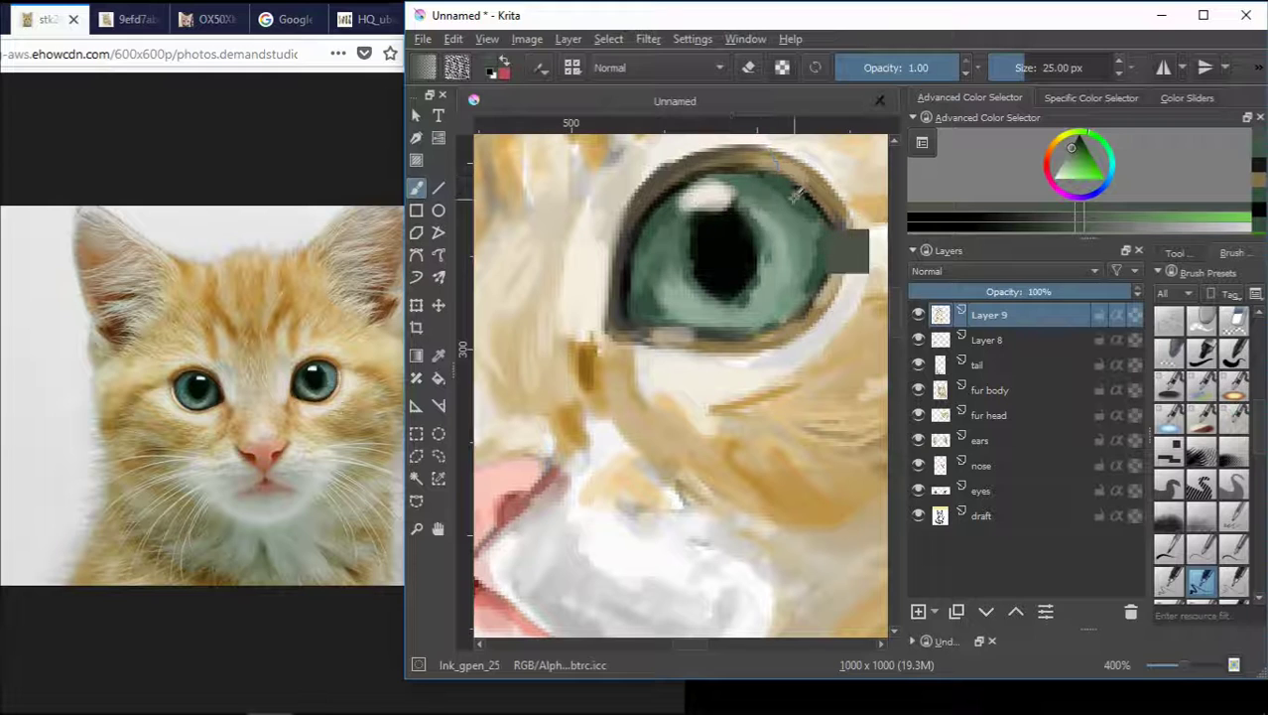
drag(793, 195, 735, 172)
ctrl+click(800, 192)
mouse_move(648, 277)
mouse_down()
mouse_move(636, 285)
mouse_move(641, 323)
mouse_up()
- Sample green from the right eye and paint it beside the left pupil and along the left iris's lower edge
scroll(653, 317, down, 5)
scroll(555, 310, up, 3)
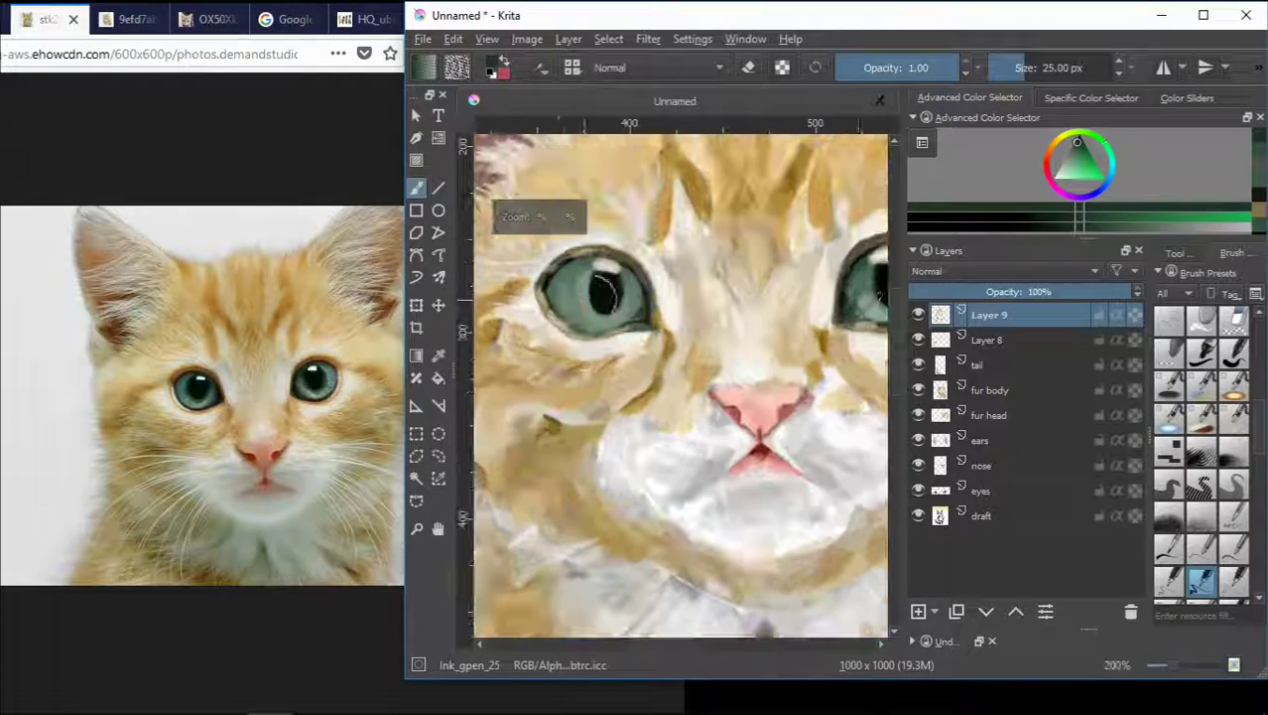
ctrl+click(861, 303)
scroll(873, 282, down, 1)
ctrl+click(857, 285)
scroll(703, 276, up, 2)
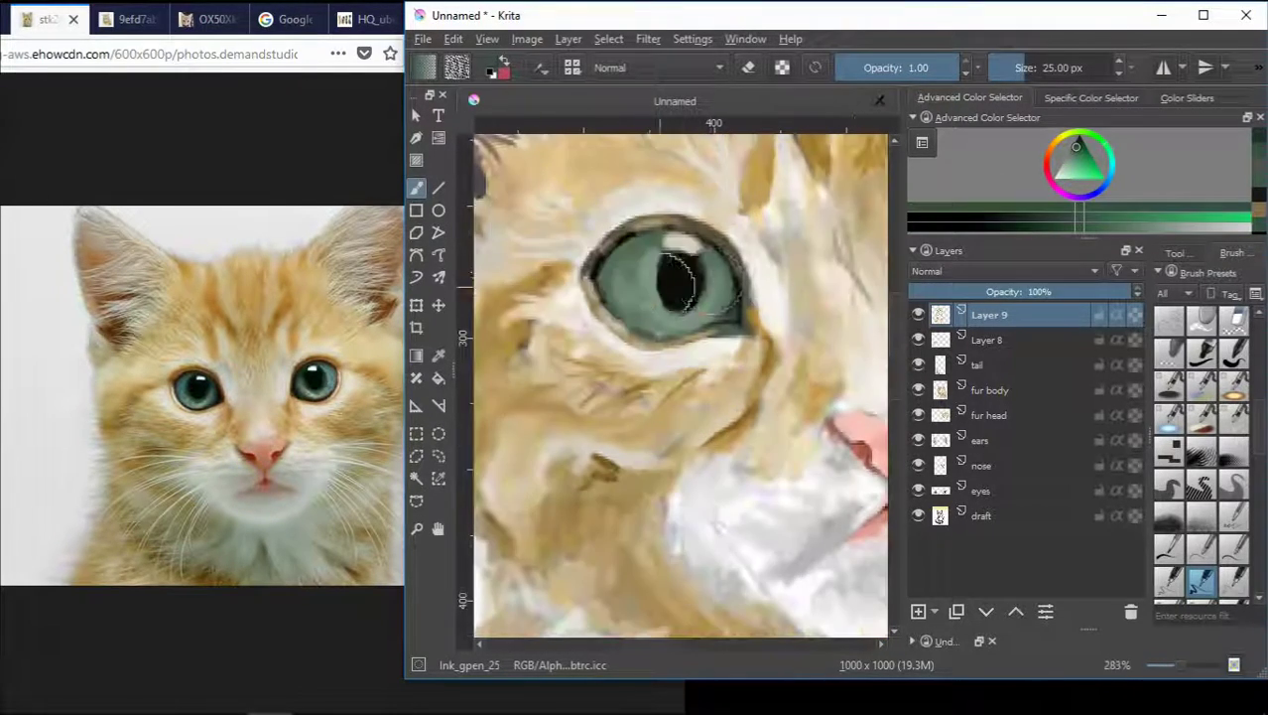
drag(661, 281, 652, 280)
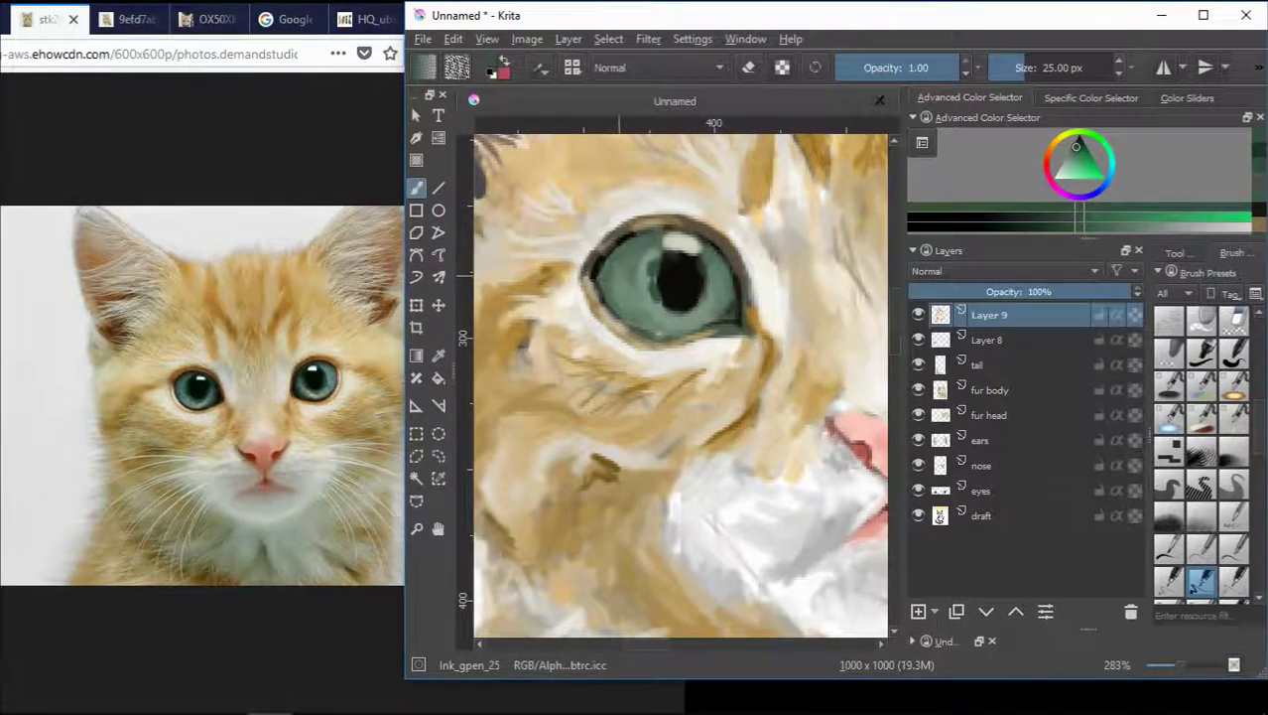
scroll(617, 242, up, 2)
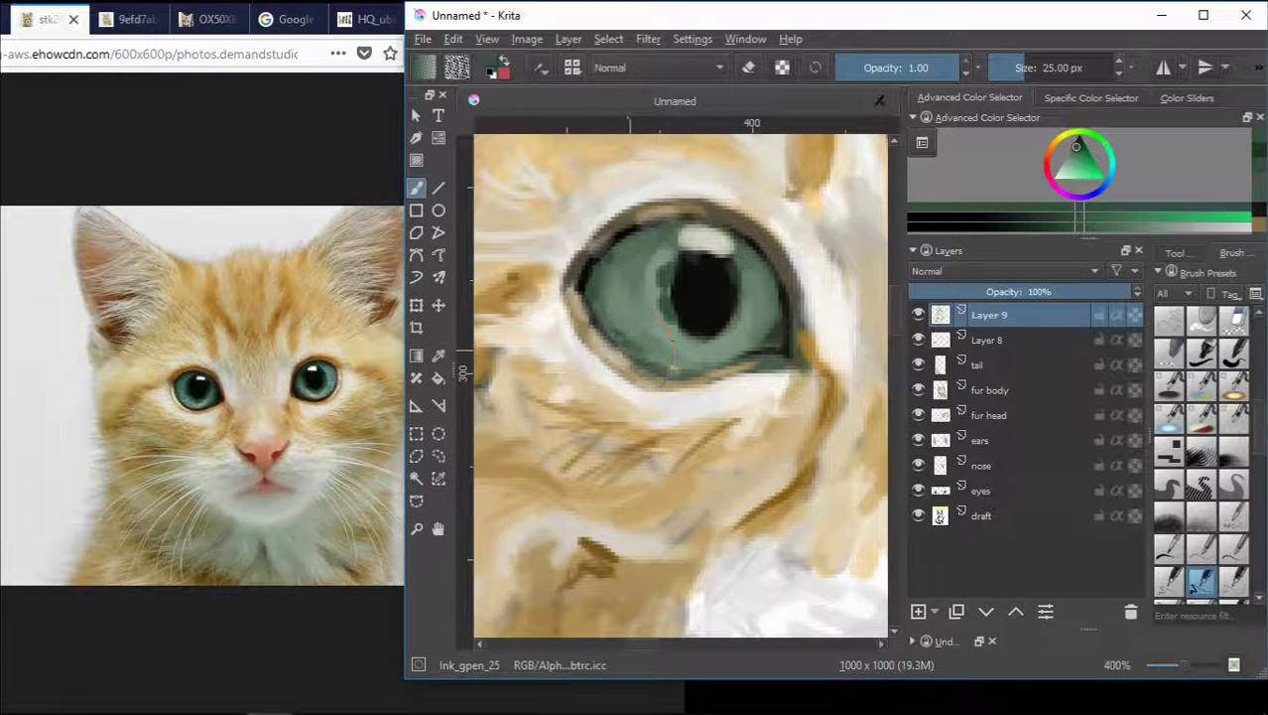
drag(646, 354, 671, 368)
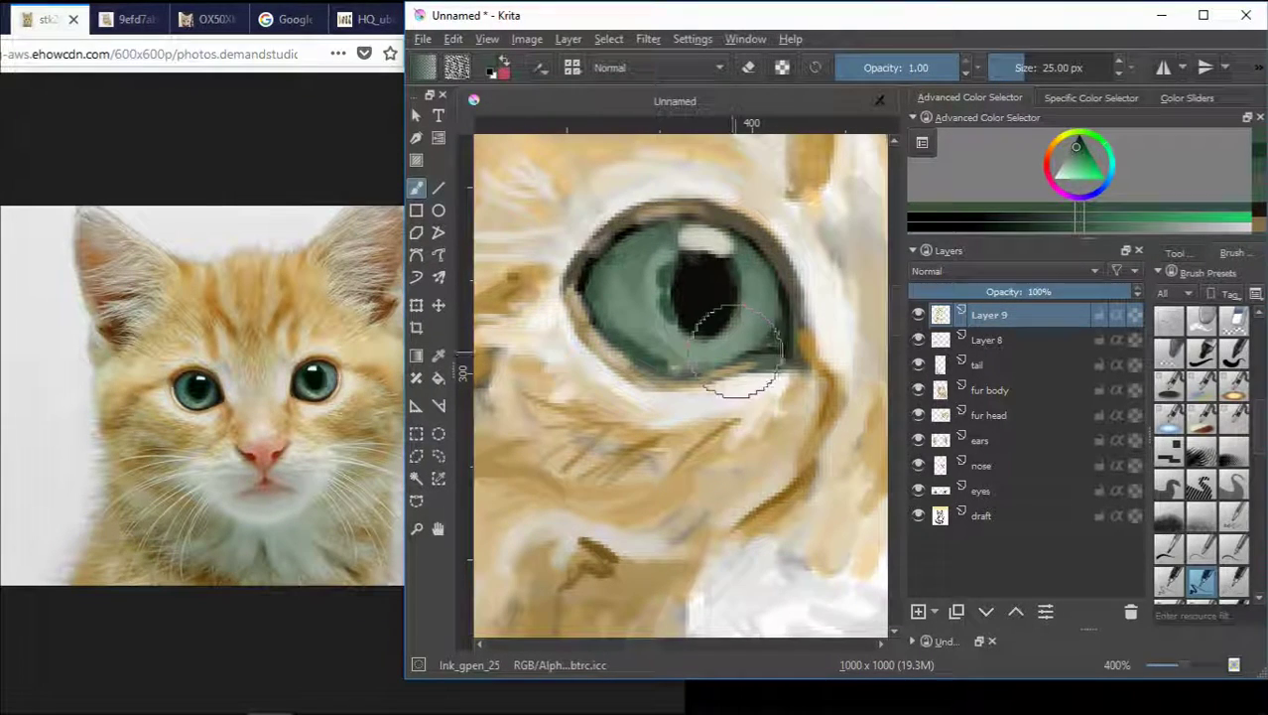
- Choose a darker green and shade the side of the left iris nearest the nose
click(1077, 143)
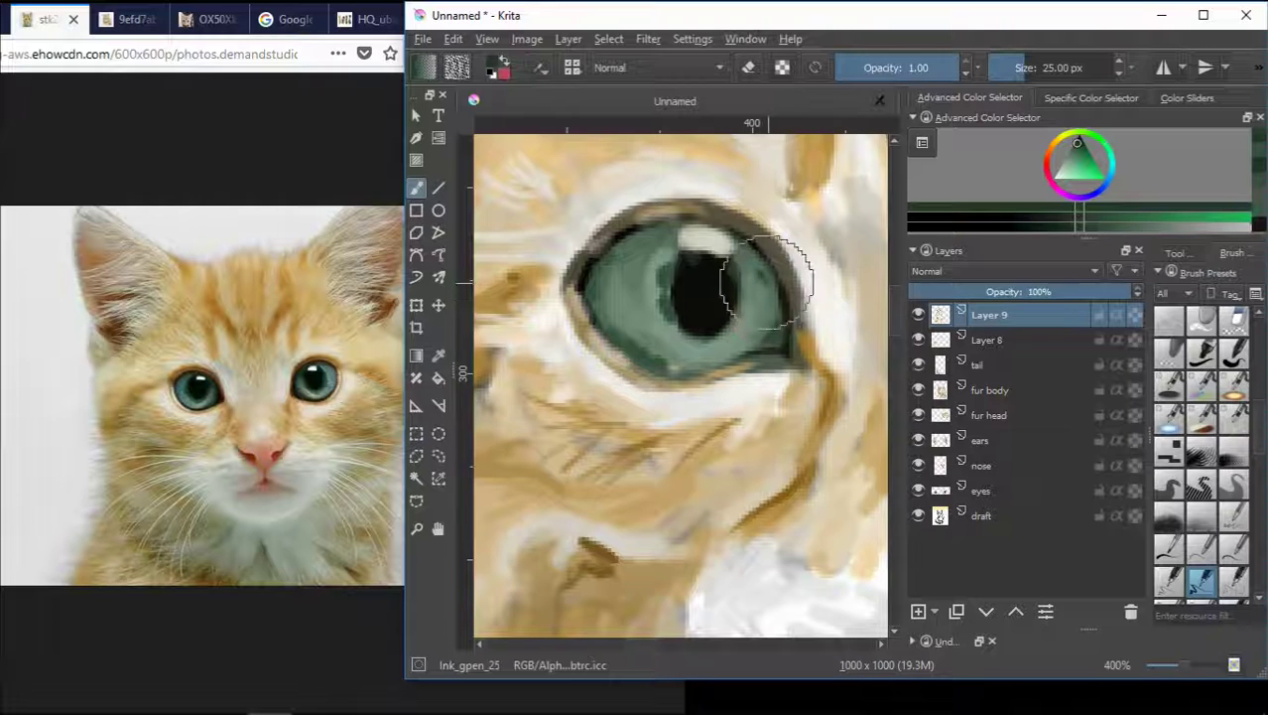
mouse_move(760, 267)
mouse_down()
mouse_move(776, 298)
mouse_move(796, 280)
mouse_move(783, 314)
mouse_up()
scroll(782, 291, down, 3)
scroll(783, 298, up, 3)
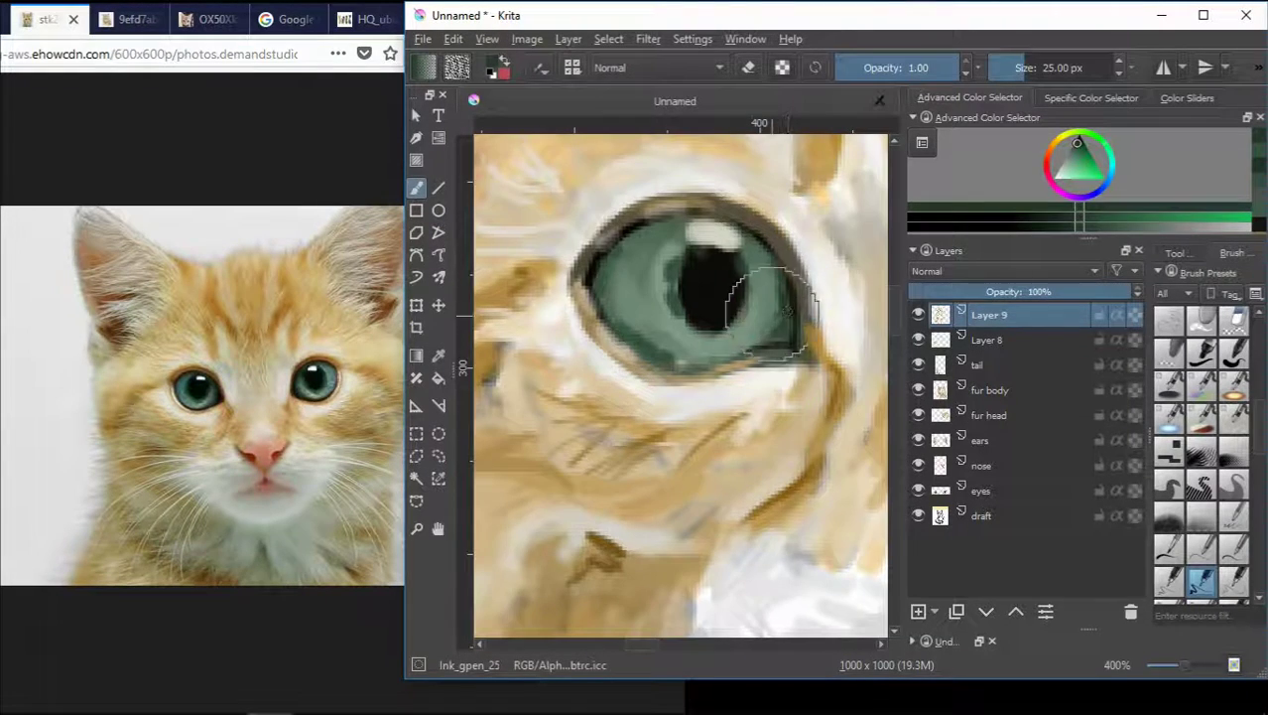
scroll(774, 304, down, 3)
scroll(794, 295, up, 3)
- Add texture to the left iris around the pupil with greens sampled from the iris
ctrl+click(633, 317)
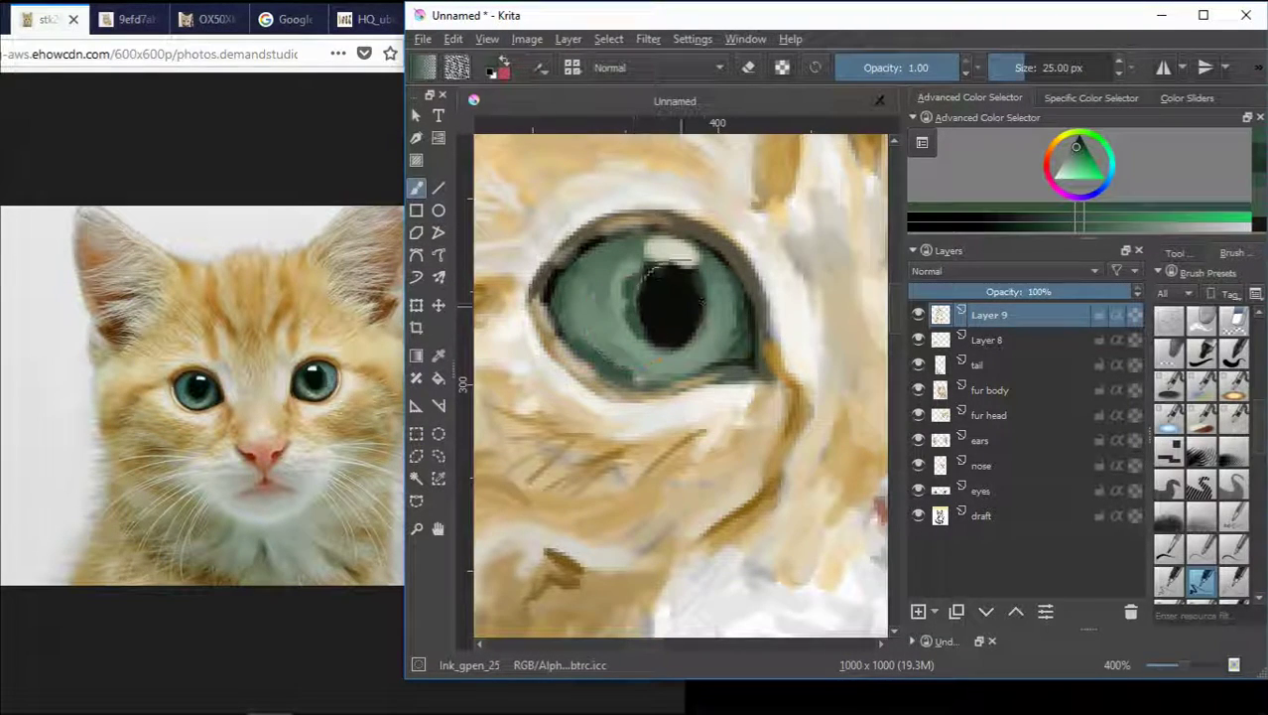
ctrl+click(617, 337)
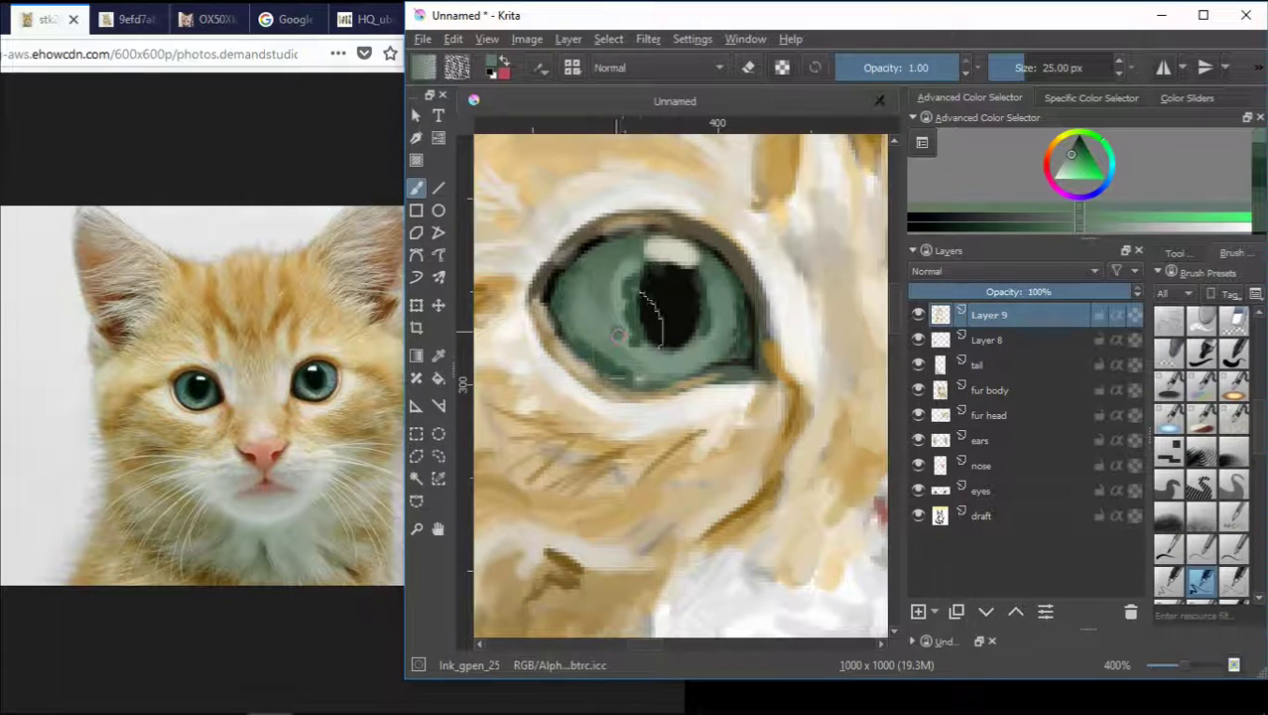
scroll(713, 329, down, 2)
scroll(678, 308, up, 2)
ctrl+click(623, 297)
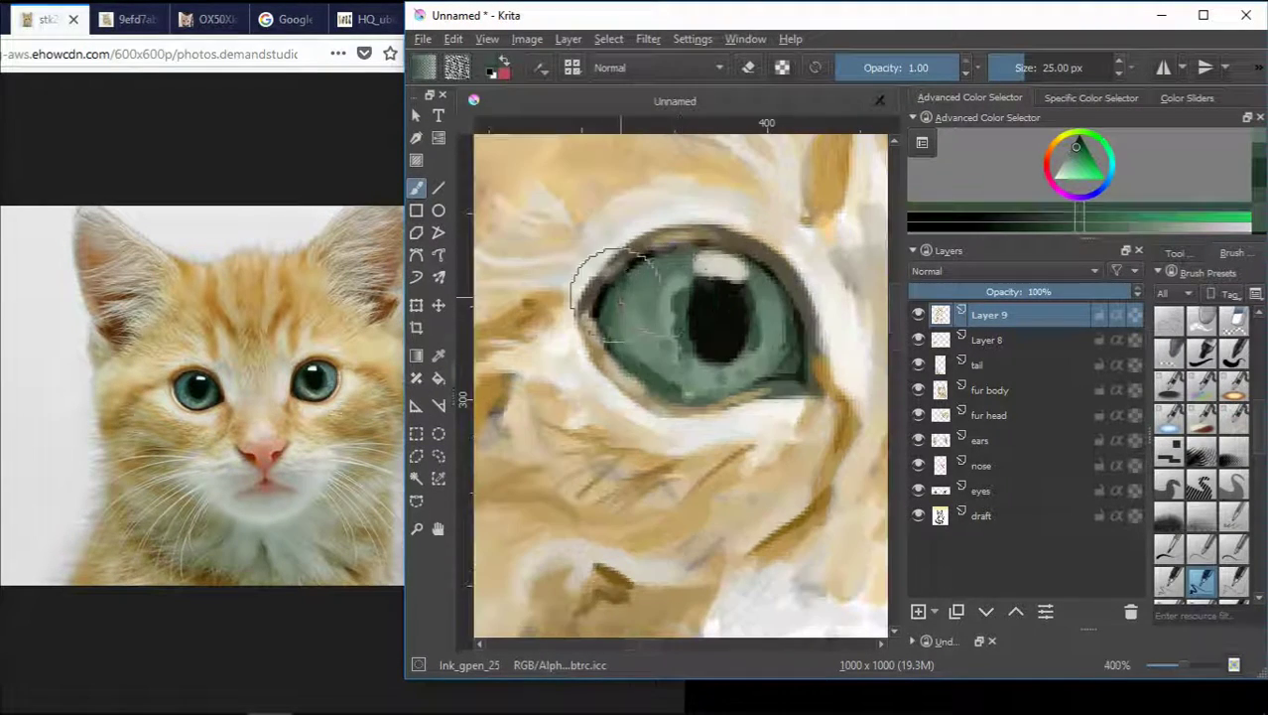
- Darken the left iris's outer upper edge with a deep green and build up the pupil's edge with sampled black
click(1078, 144)
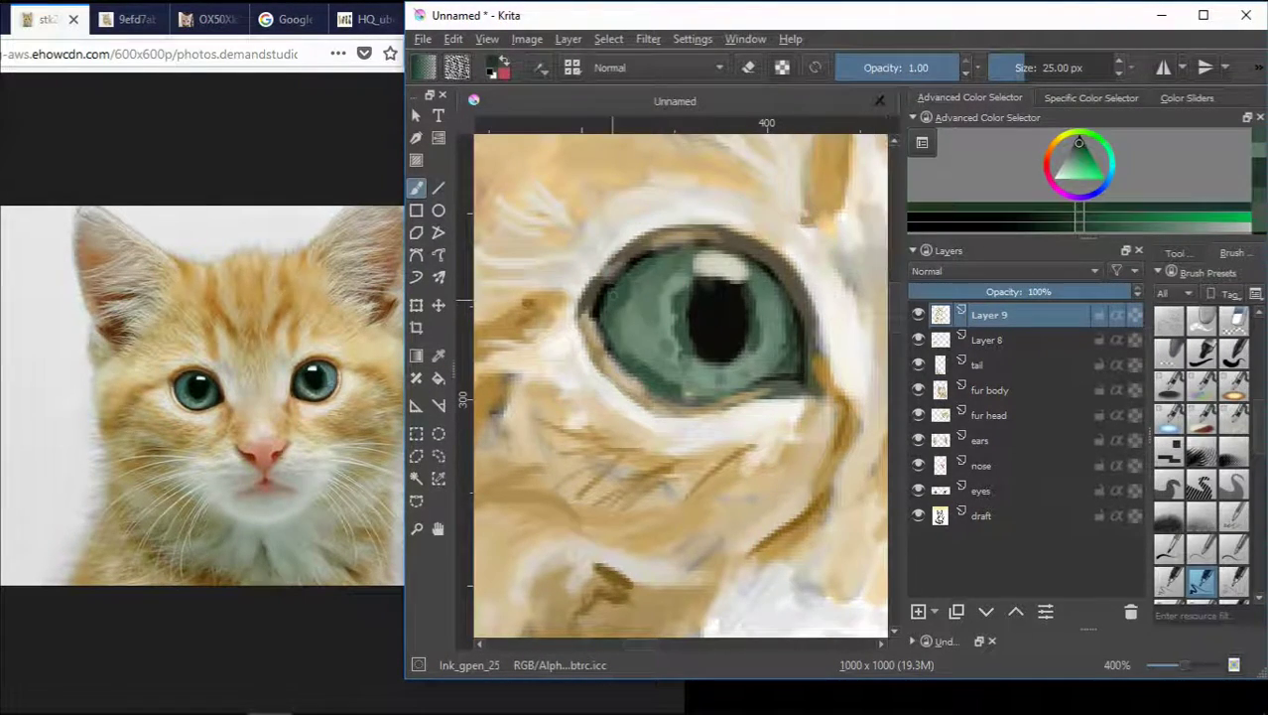
ctrl+click(603, 298)
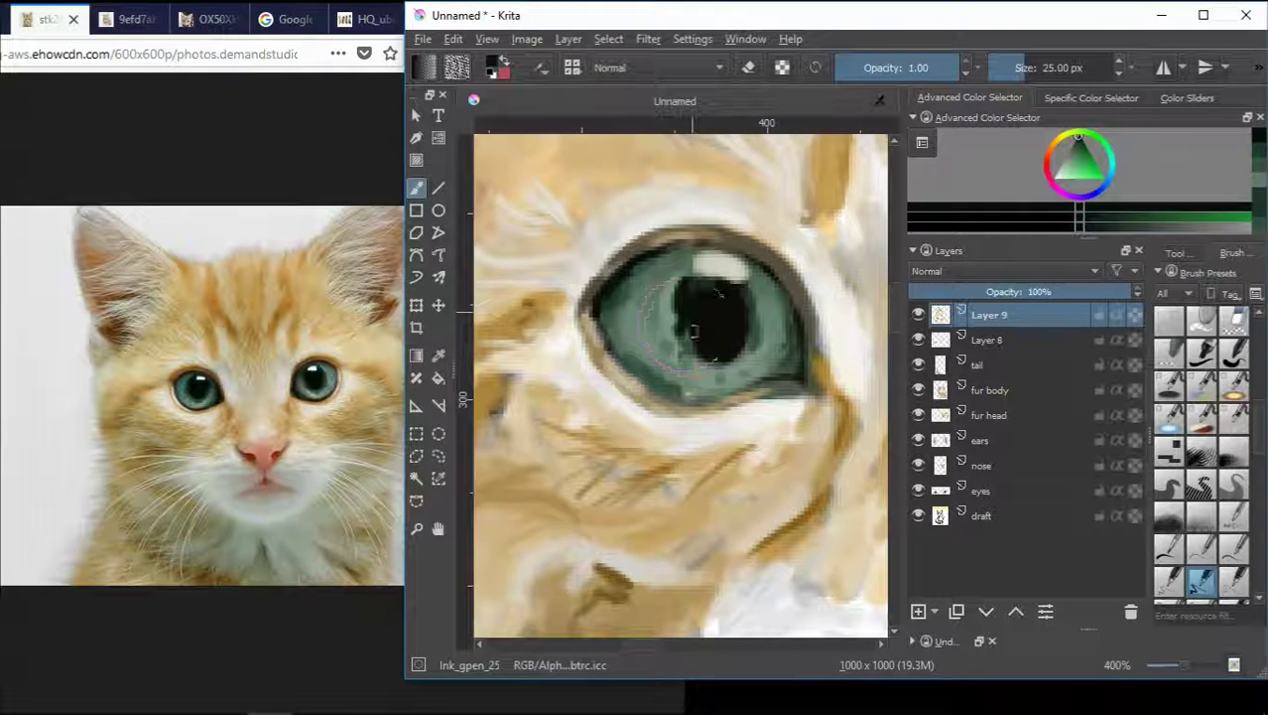
scroll(695, 331, down, 1)
scroll(655, 298, up, 1)
- Sample the off-white highlight of the left eye and reshape it above the pupil
ctrl+click(625, 260)
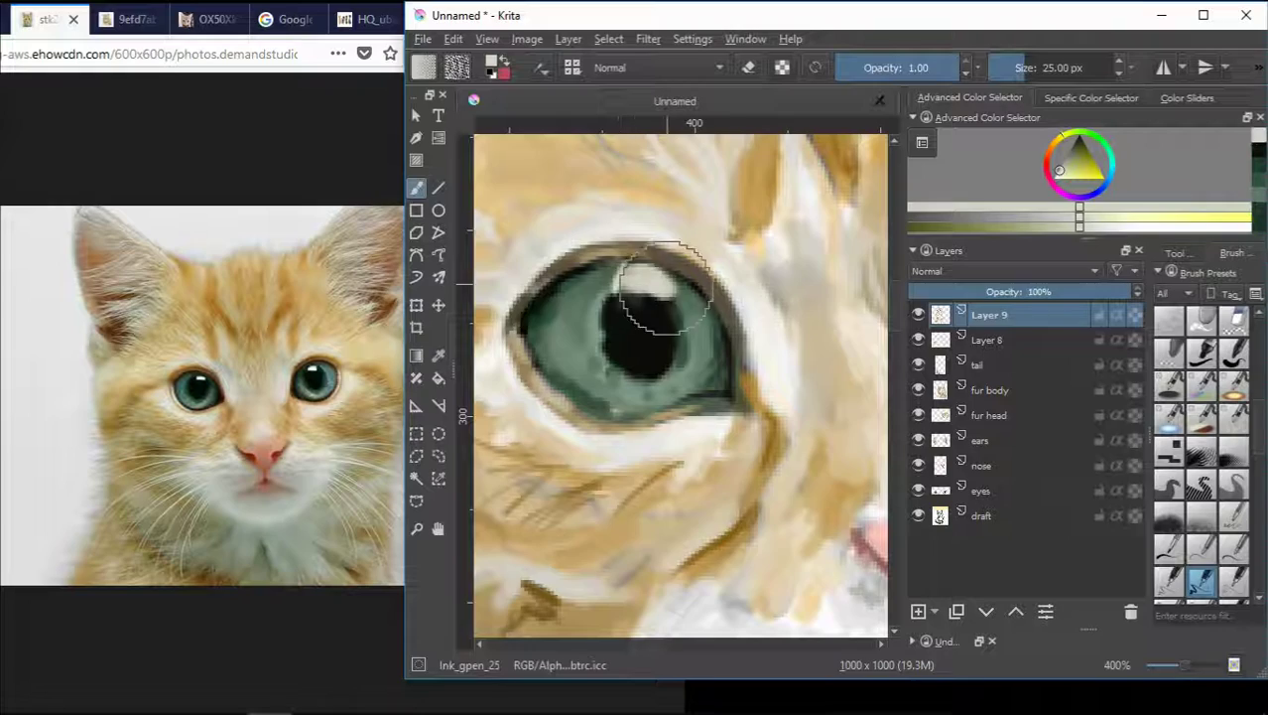
scroll(682, 270, down, 3)
mouse_move(632, 645)
mouse_down()
mouse_move(698, 647)
mouse_move(637, 650)
mouse_up()
scroll(623, 310, up, 2)
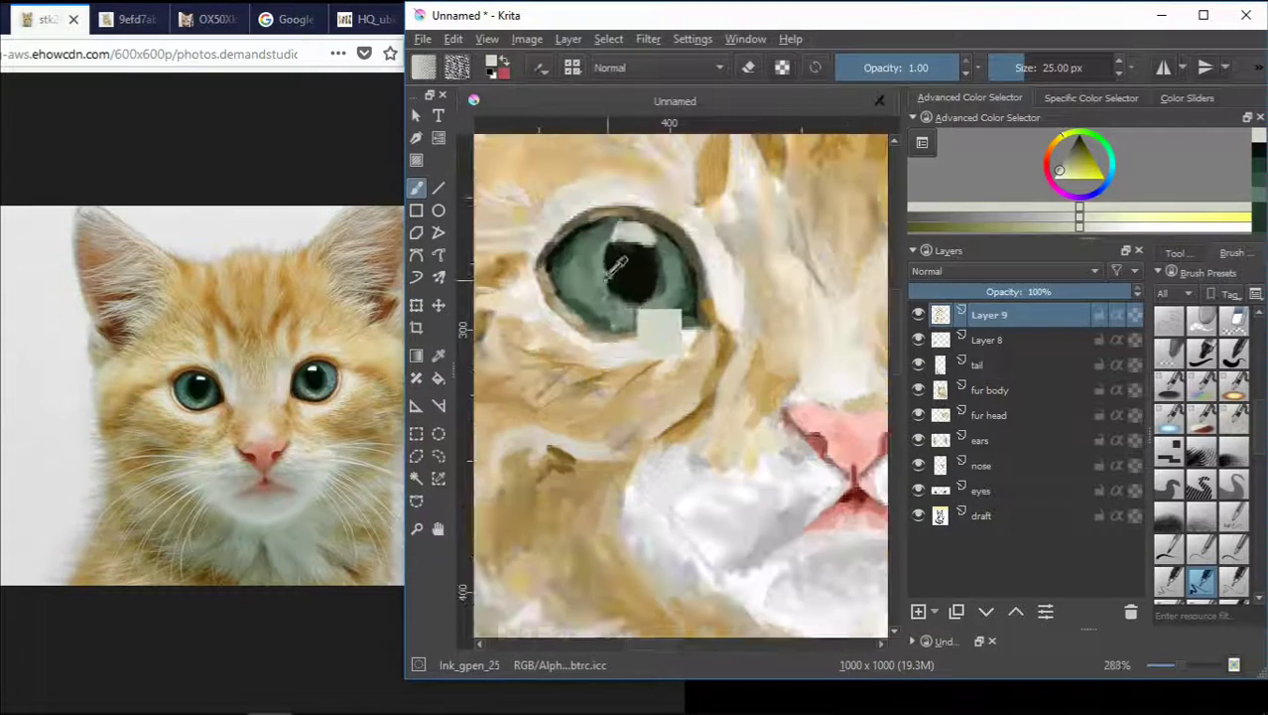
- Refine the left pupil's outer edge with green tones sampled from the surrounding iris
ctrl+click(608, 277)
scroll(607, 273, up, 3)
ctrl+click(607, 256)
ctrl+click(607, 248)
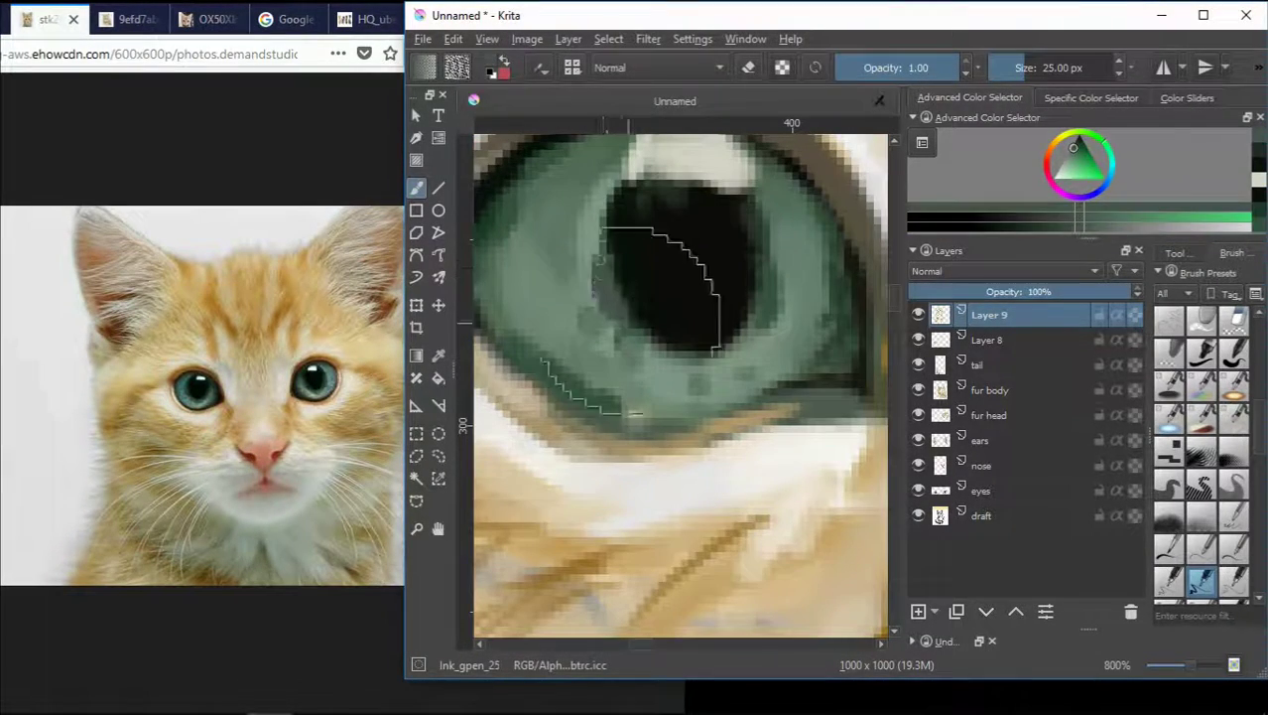
scroll(610, 228, down, 5)
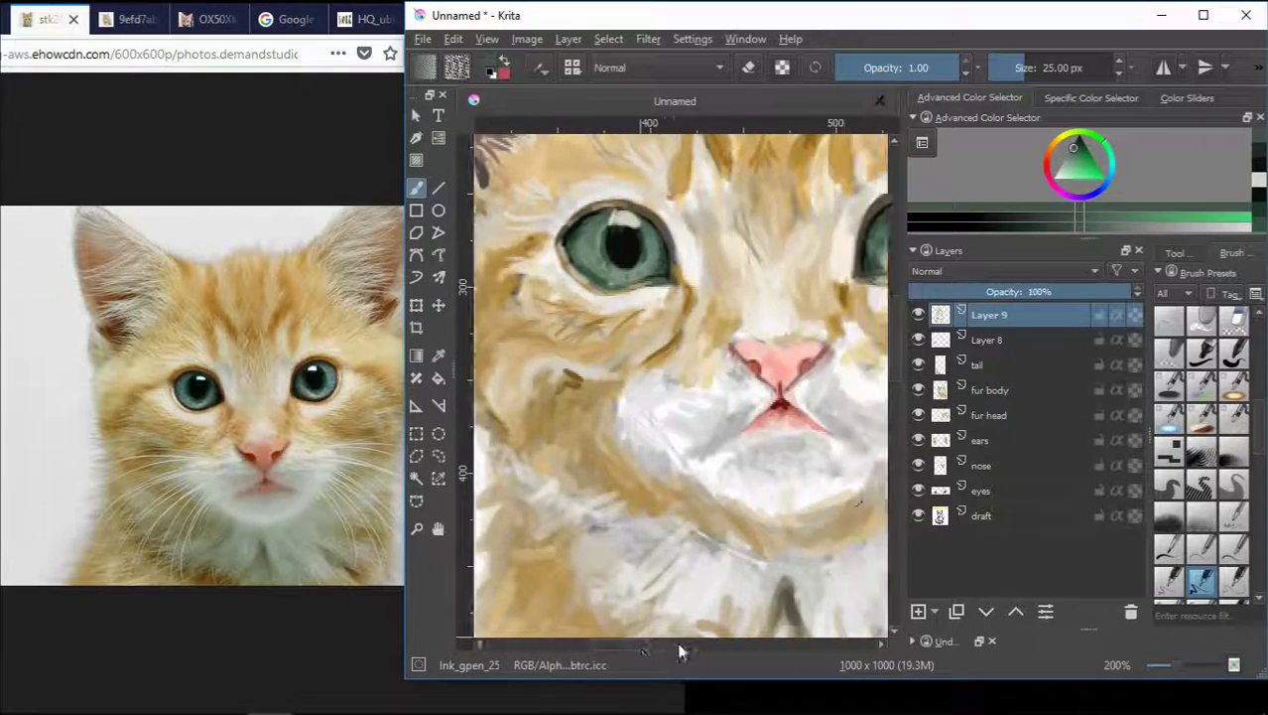
- Sample the off-white highlight of the right eye and extend it above the pupil
scroll(744, 179, up, 2)
scroll(746, 195, up, 1)
ctrl+click(728, 216)
scroll(728, 215, down, 2)
scroll(727, 203, up, 1)
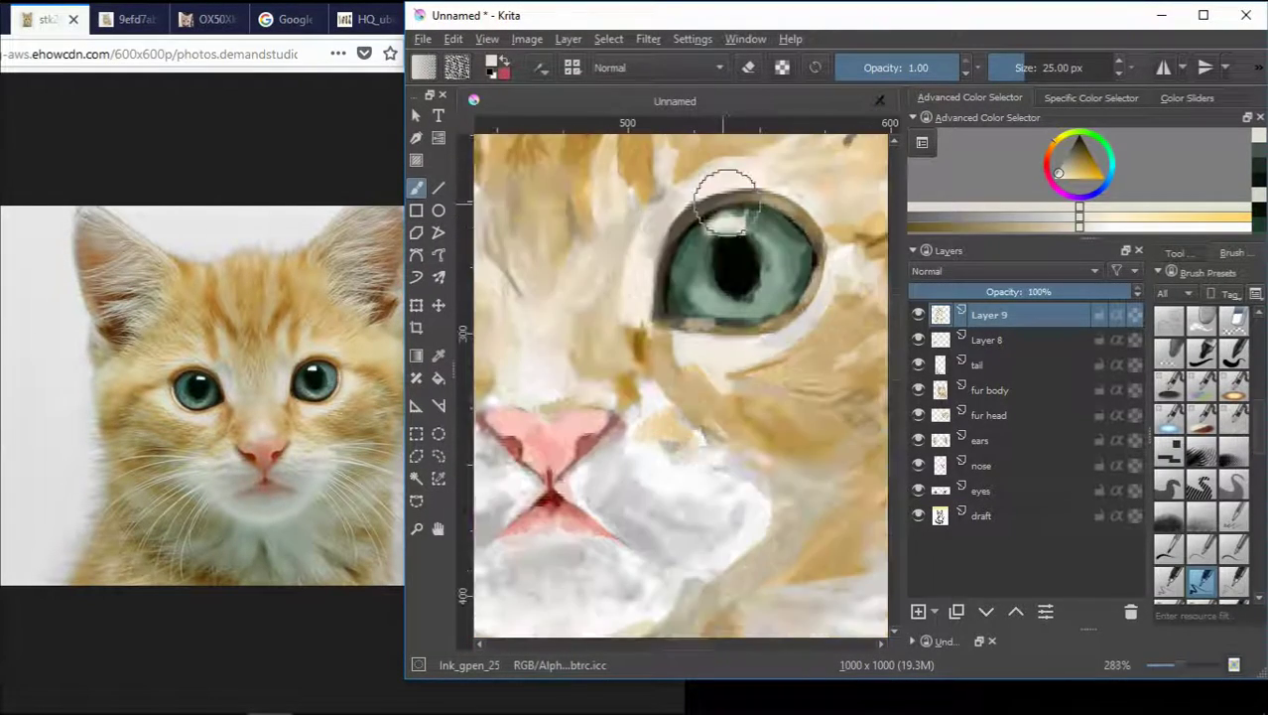
- Sample black from the right pupil and refine the pupil's outline
ctrl+click(725, 248)
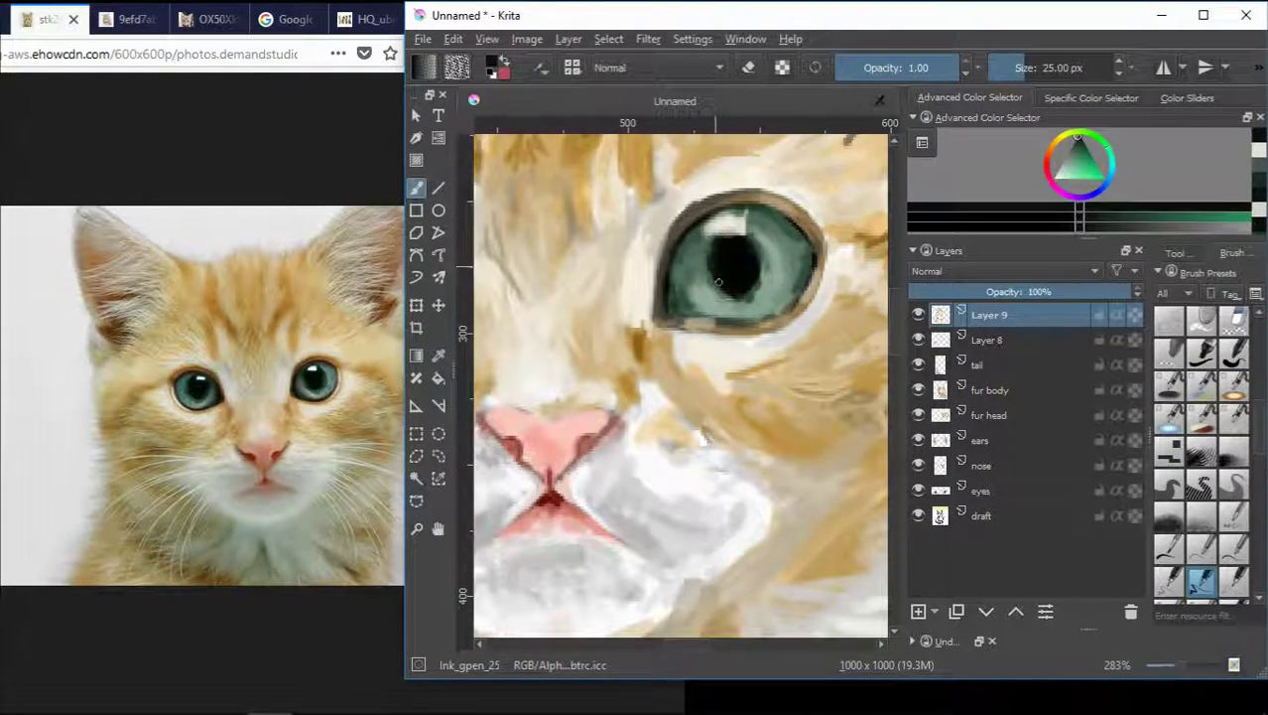
scroll(718, 281, down, 3)
scroll(744, 274, up, 3)
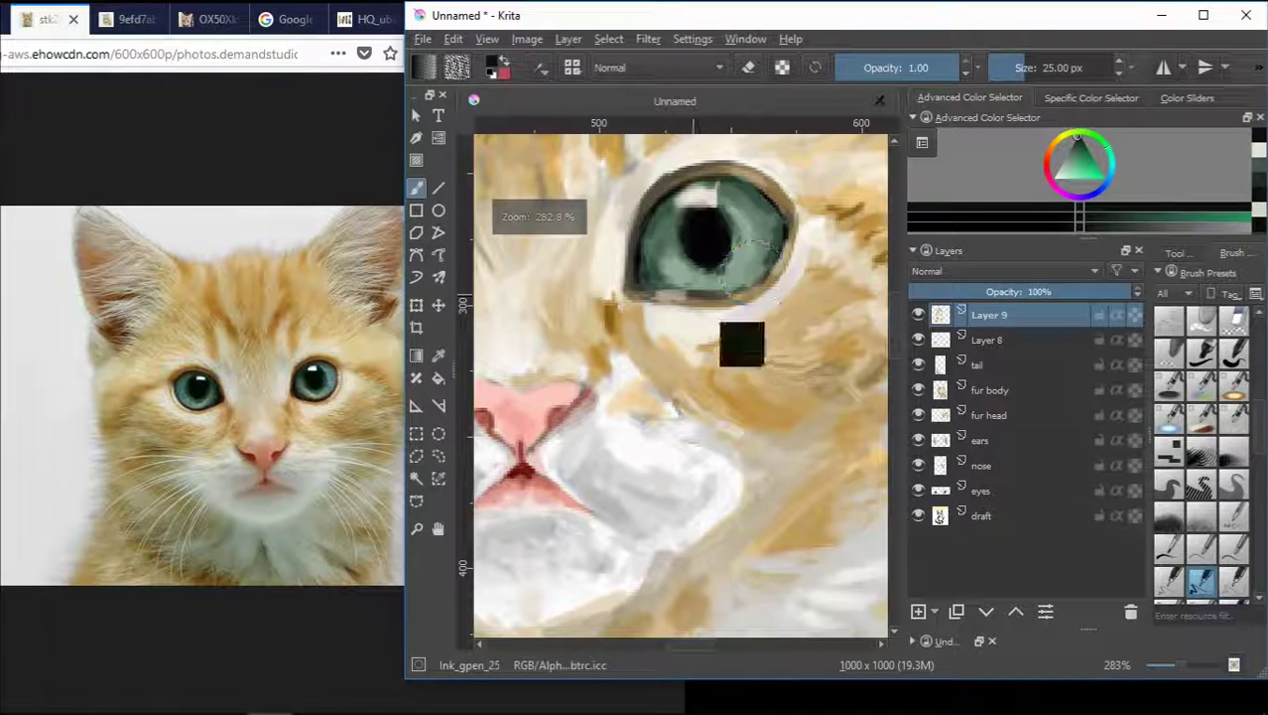
- Add small sampled-green flecks beside the right pupil and near the iris's lower outer edge
ctrl+click(737, 276)
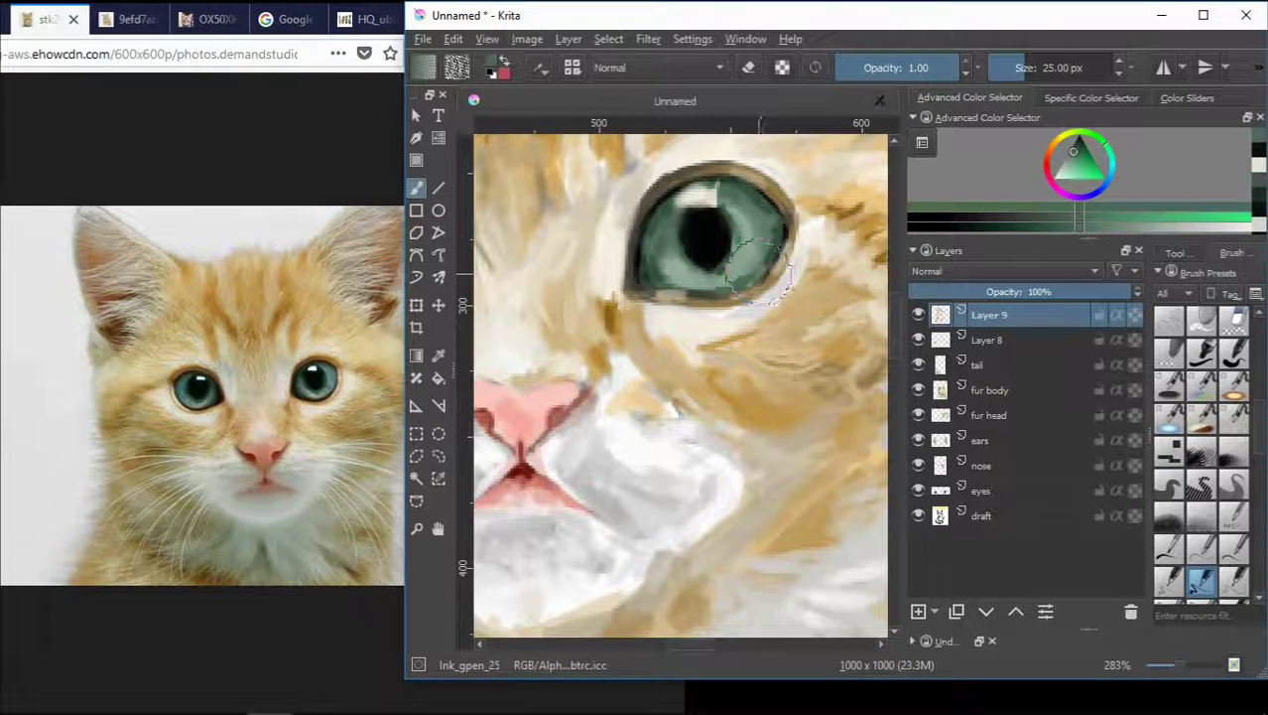
scroll(704, 226, up, 2)
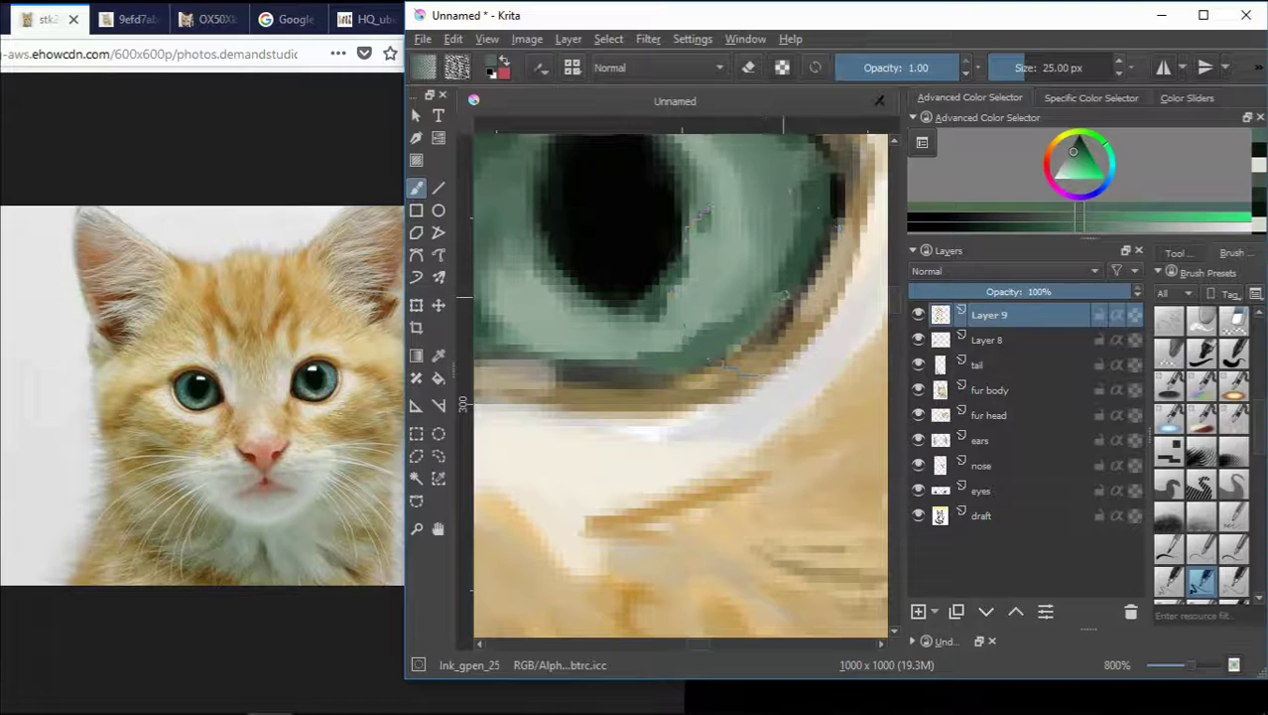
scroll(780, 358, down, 4)
- Touch up the lower edge of the left iris with sampled dark greens, and return to a view of the whole head
scroll(514, 296, up, 4)
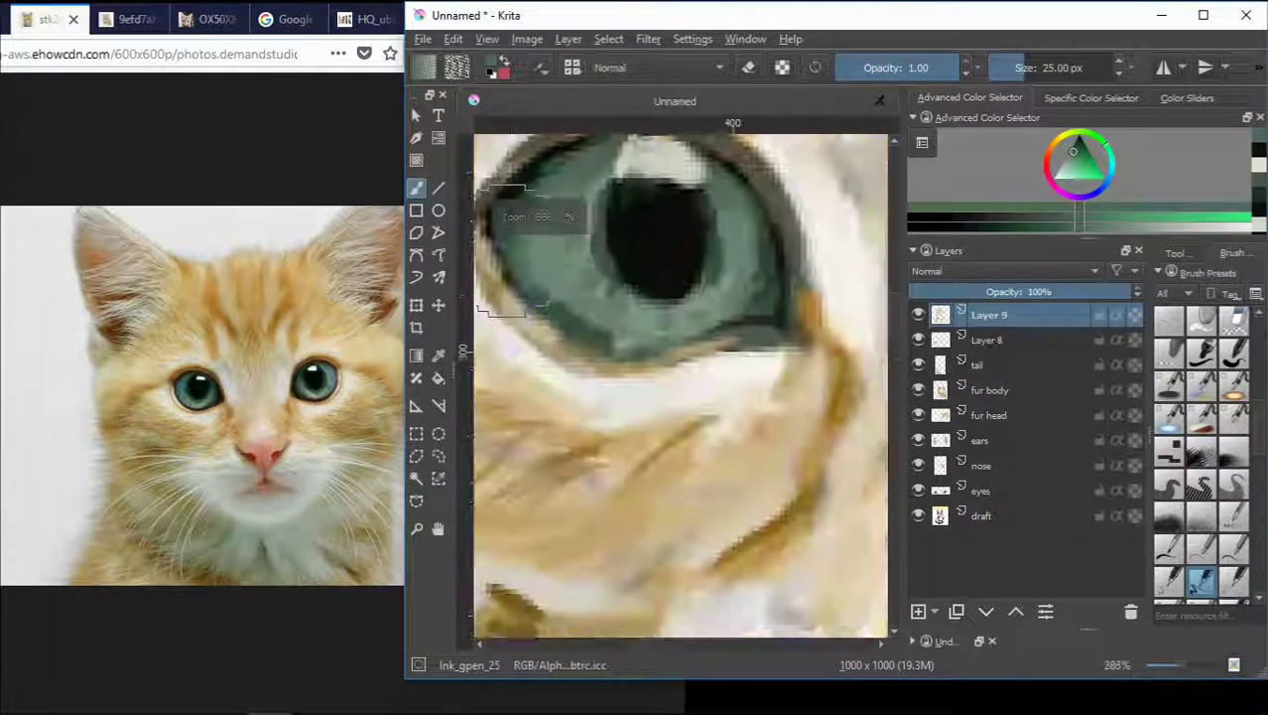
ctrl+click(723, 319)
mouse_move(620, 350)
mouse_down()
mouse_move(597, 351)
mouse_move(622, 359)
mouse_up()
ctrl+click(774, 320)
scroll(710, 320, down, 3)
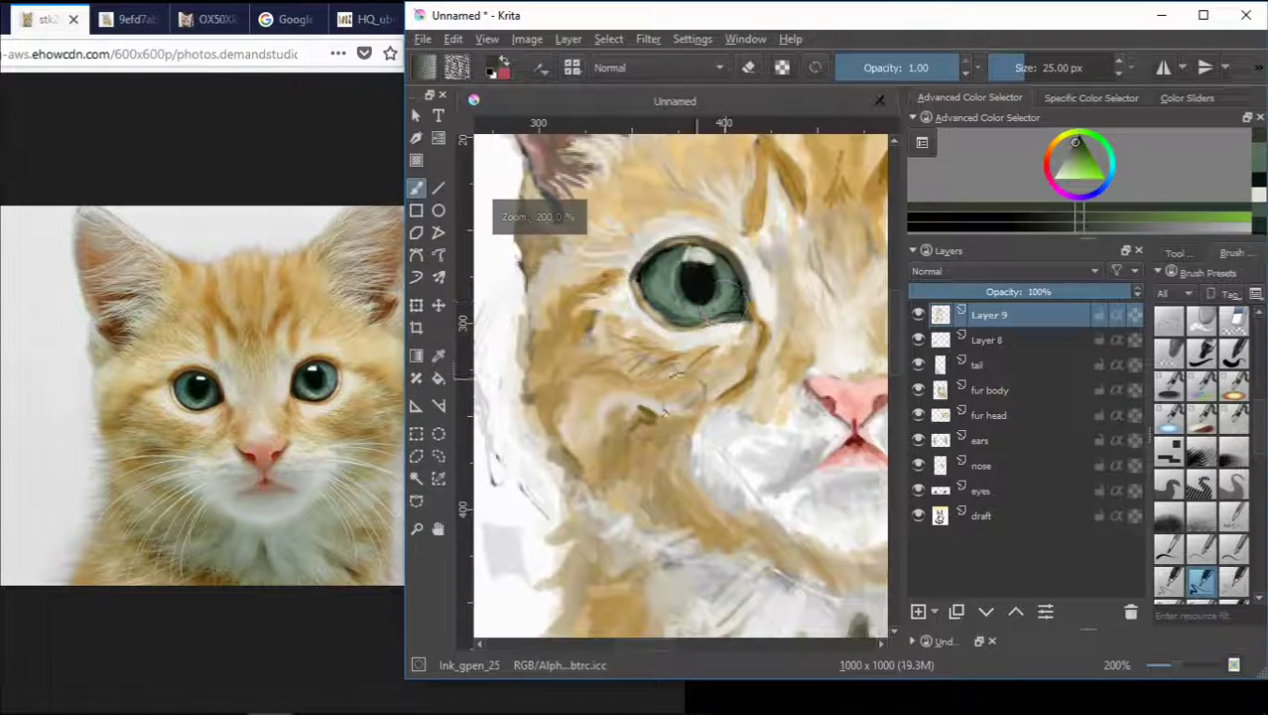
drag(651, 649, 687, 652)
scroll(685, 487, down, 2)
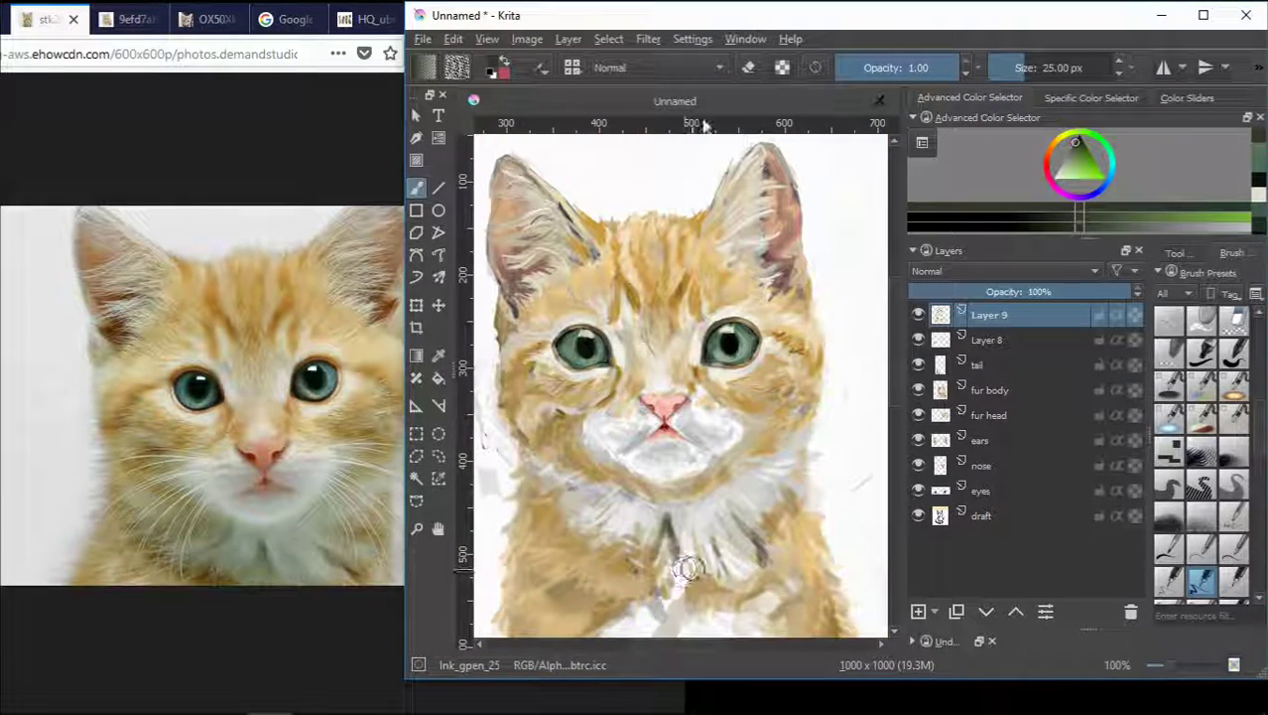
- Sample golden-brown tones around the forehead, adjust the shade, and paint fur along the inner base of the left ear
ctrl+click(586, 223)
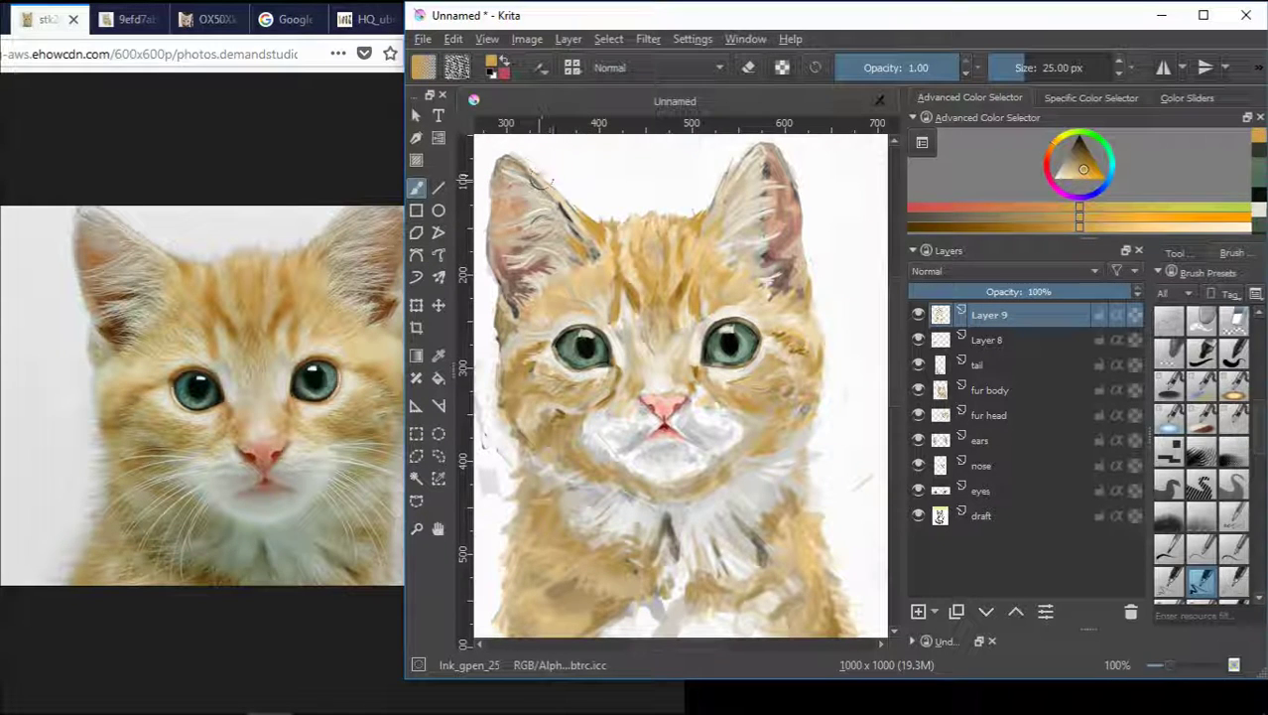
scroll(594, 203, up, 2)
ctrl+click(560, 208)
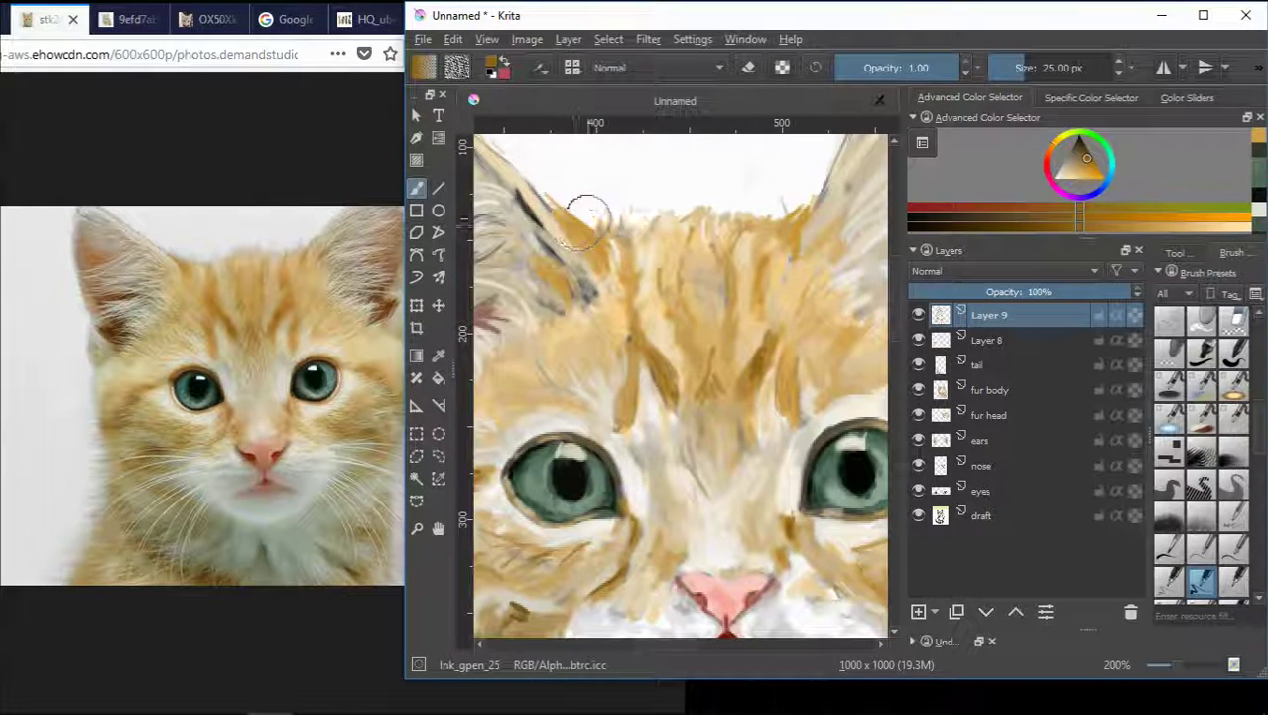
ctrl+click(609, 262)
click(1089, 162)
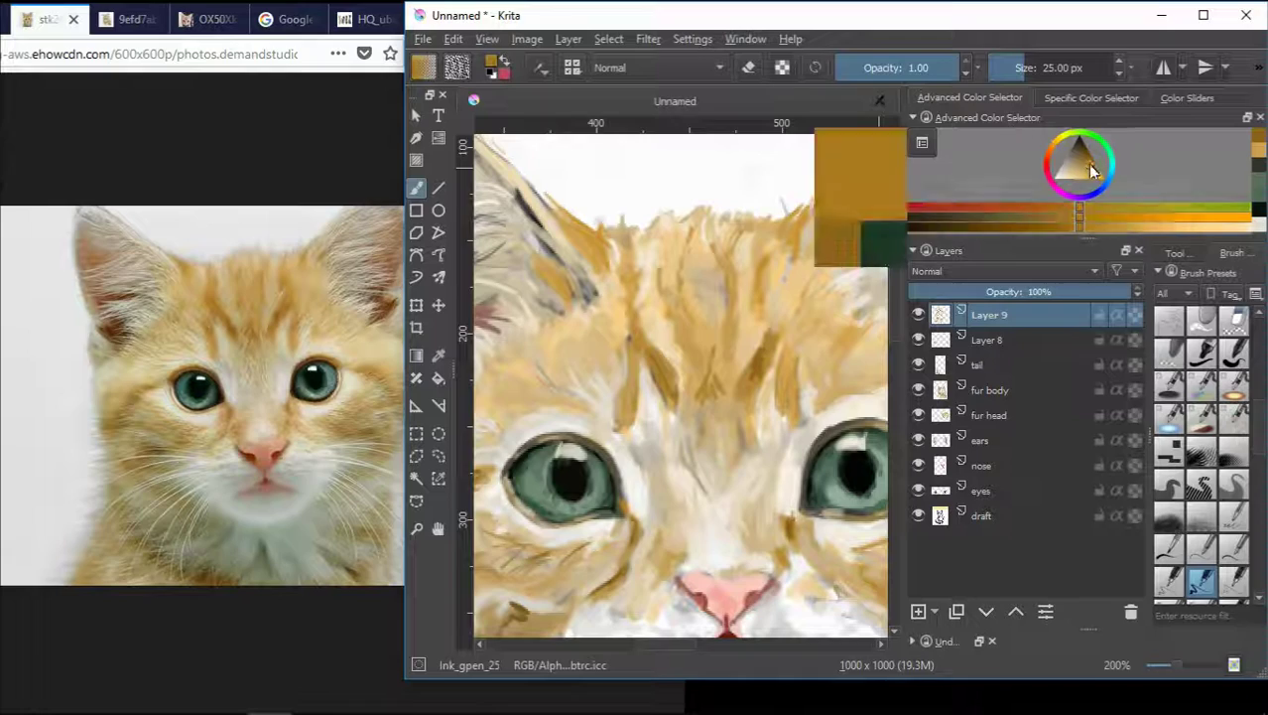
drag(555, 198, 587, 236)
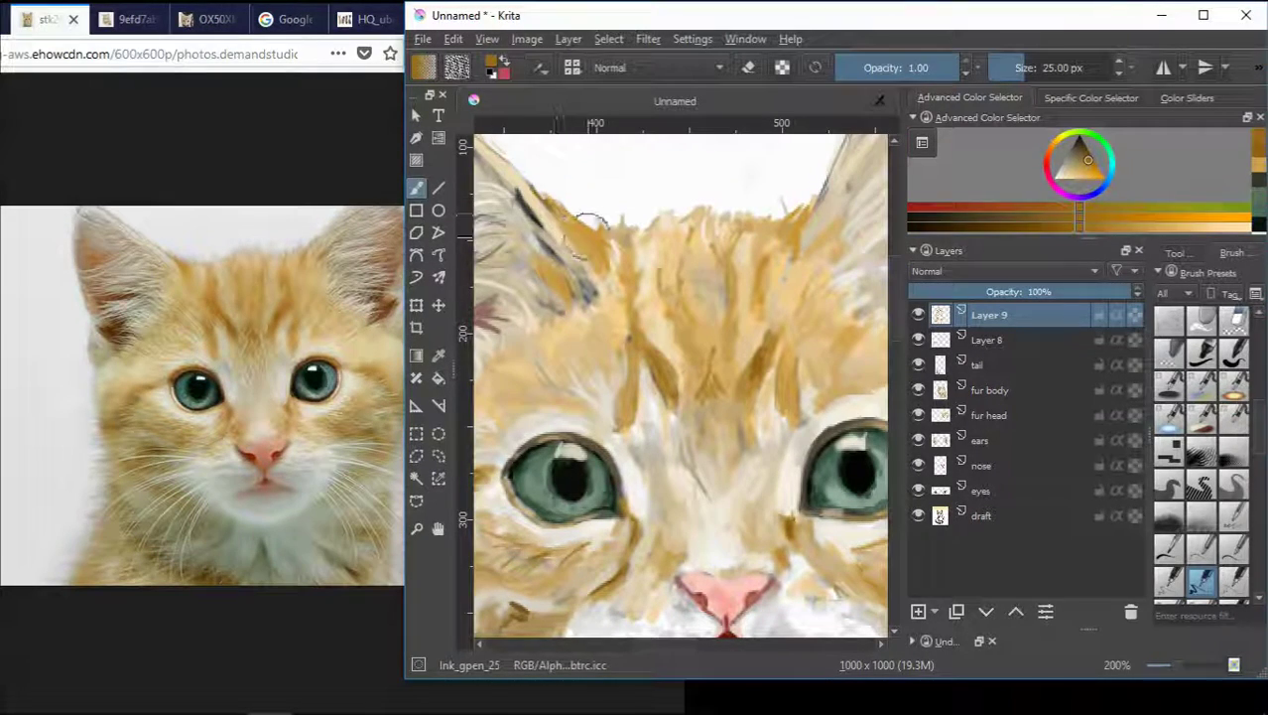
- Repaint the fur of the left cheek with ginger and brown tones sampled from the surrounding fur
key(2)
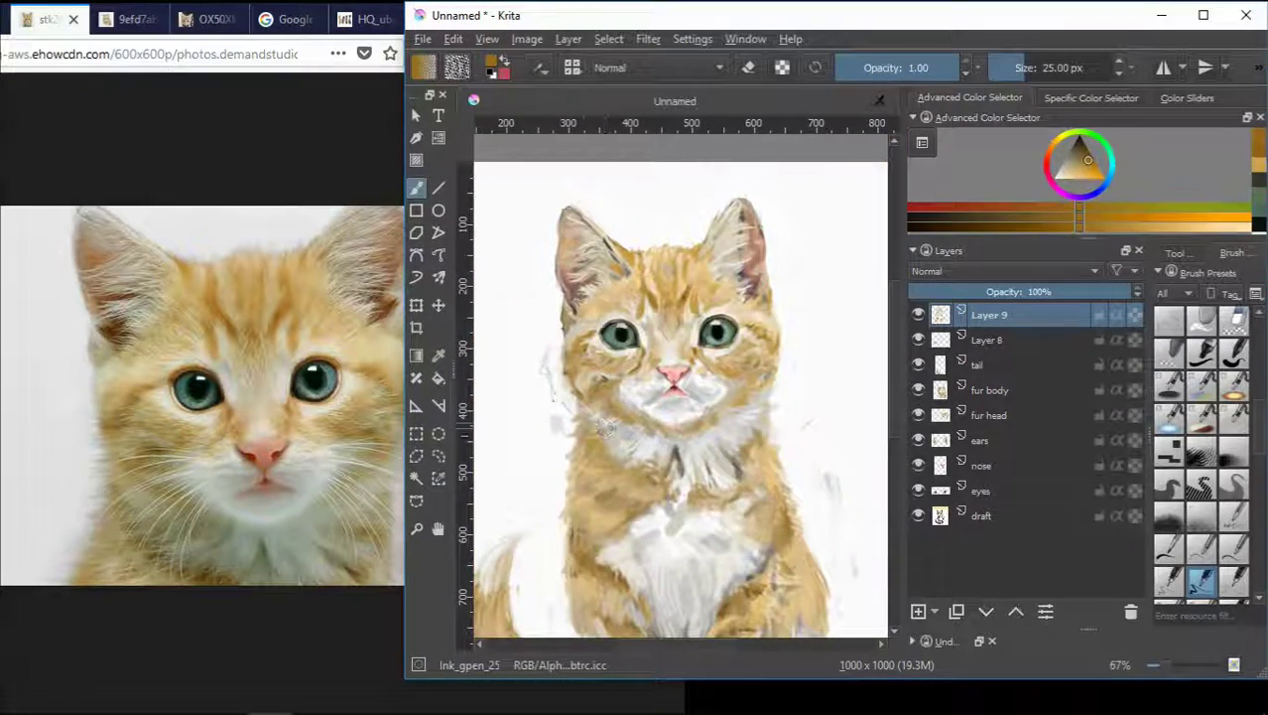
key(1)
scroll(597, 429, up, 1)
ctrl+click(614, 333)
drag(599, 357, 578, 373)
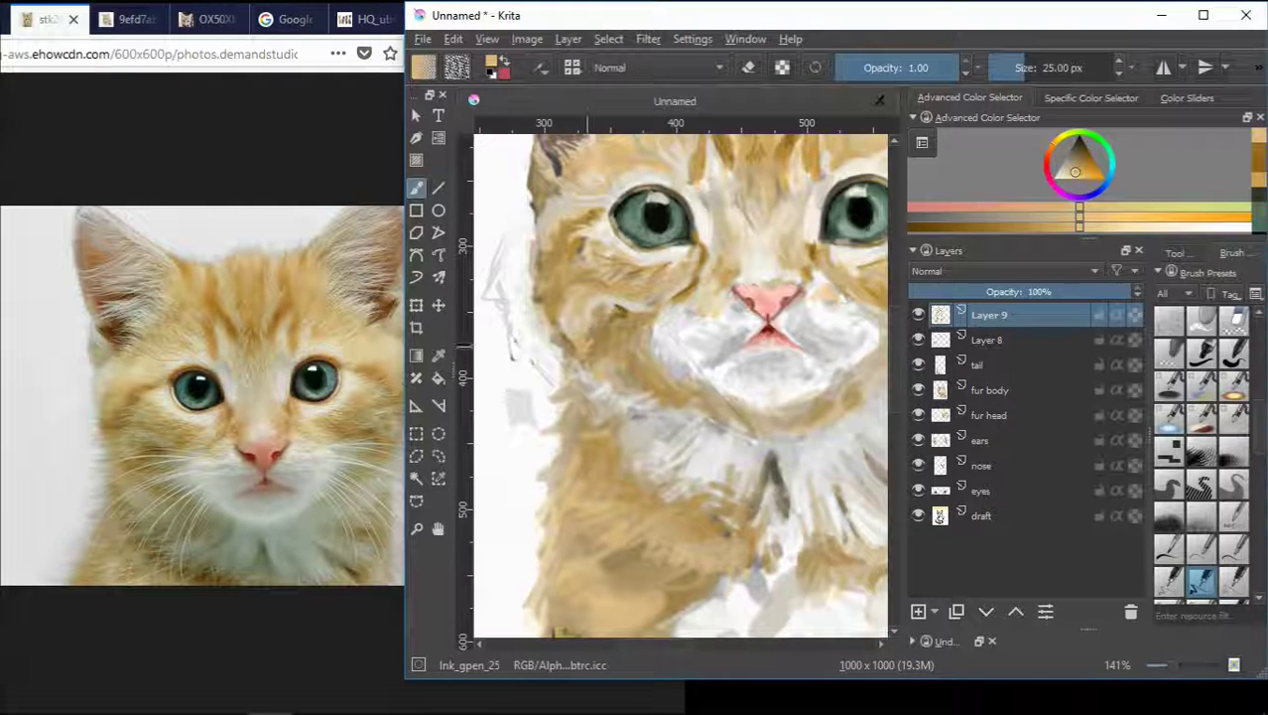
ctrl+click(581, 303)
drag(579, 309, 573, 341)
ctrl+click(617, 397)
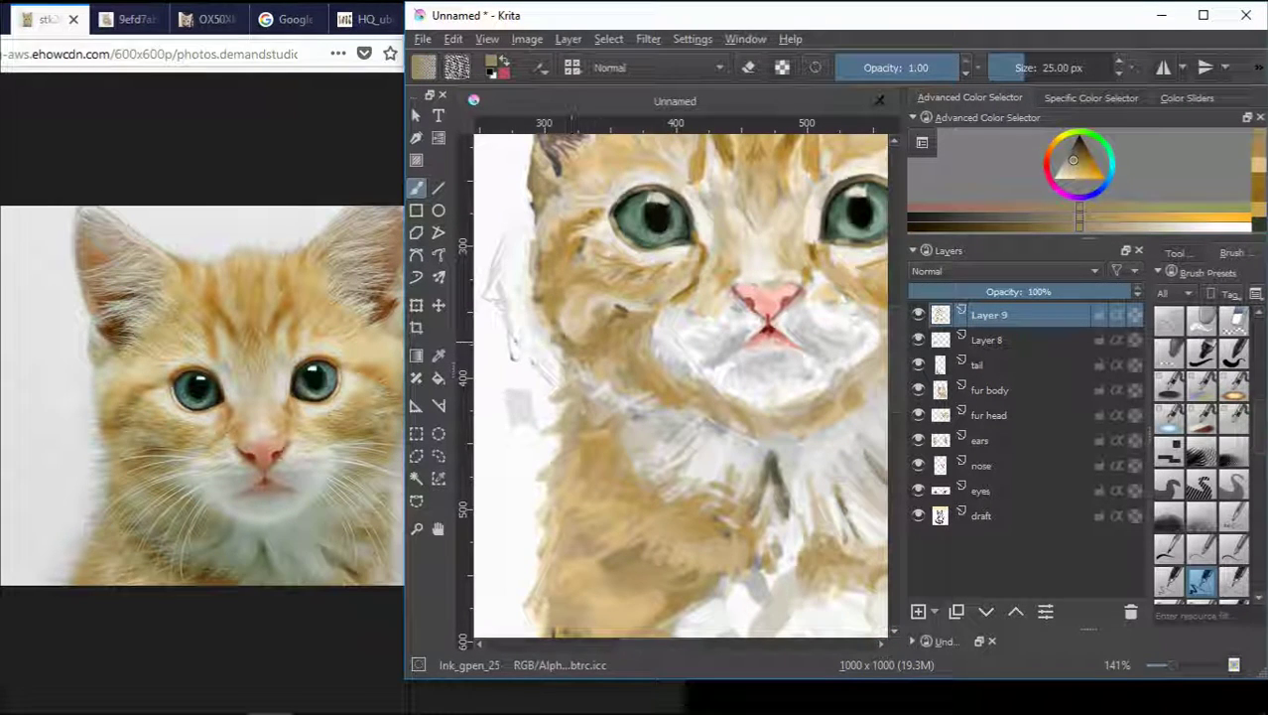
ctrl+click(610, 318)
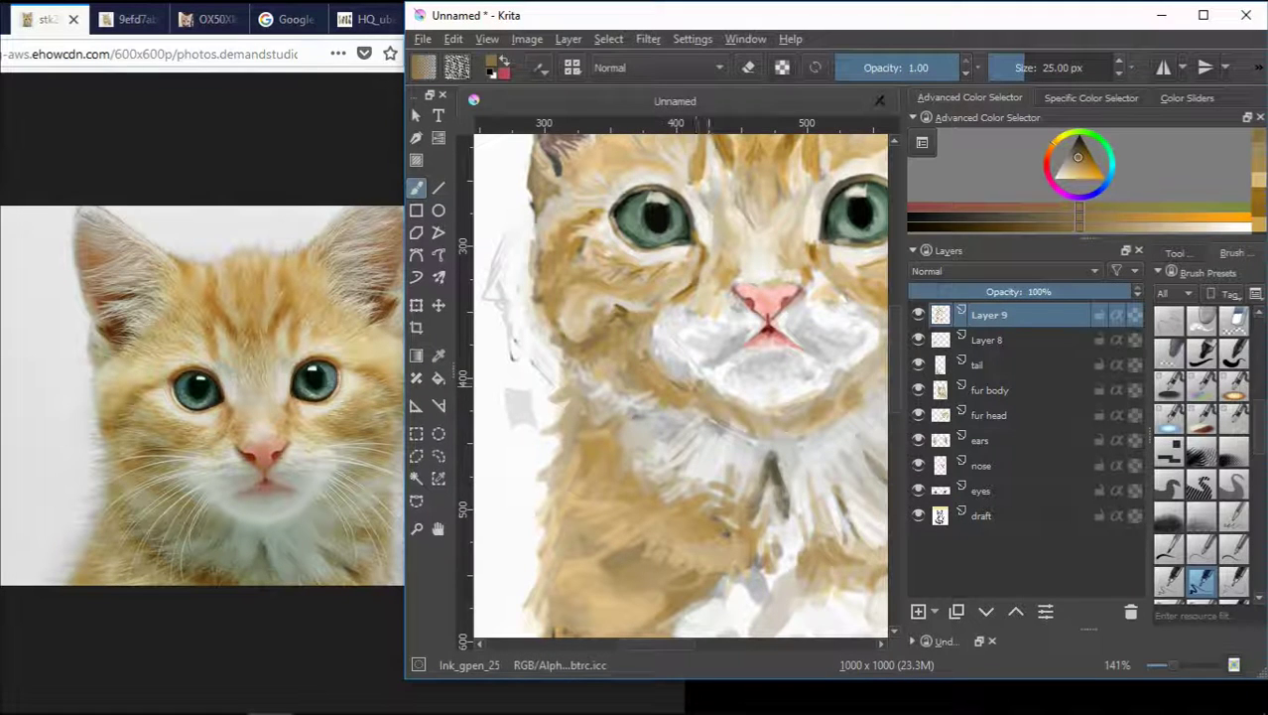
- Sample a light tan near the chin and blend the fur along the lower left jawline
drag(671, 645, 692, 645)
ctrl+click(639, 424)
drag(635, 422, 615, 417)
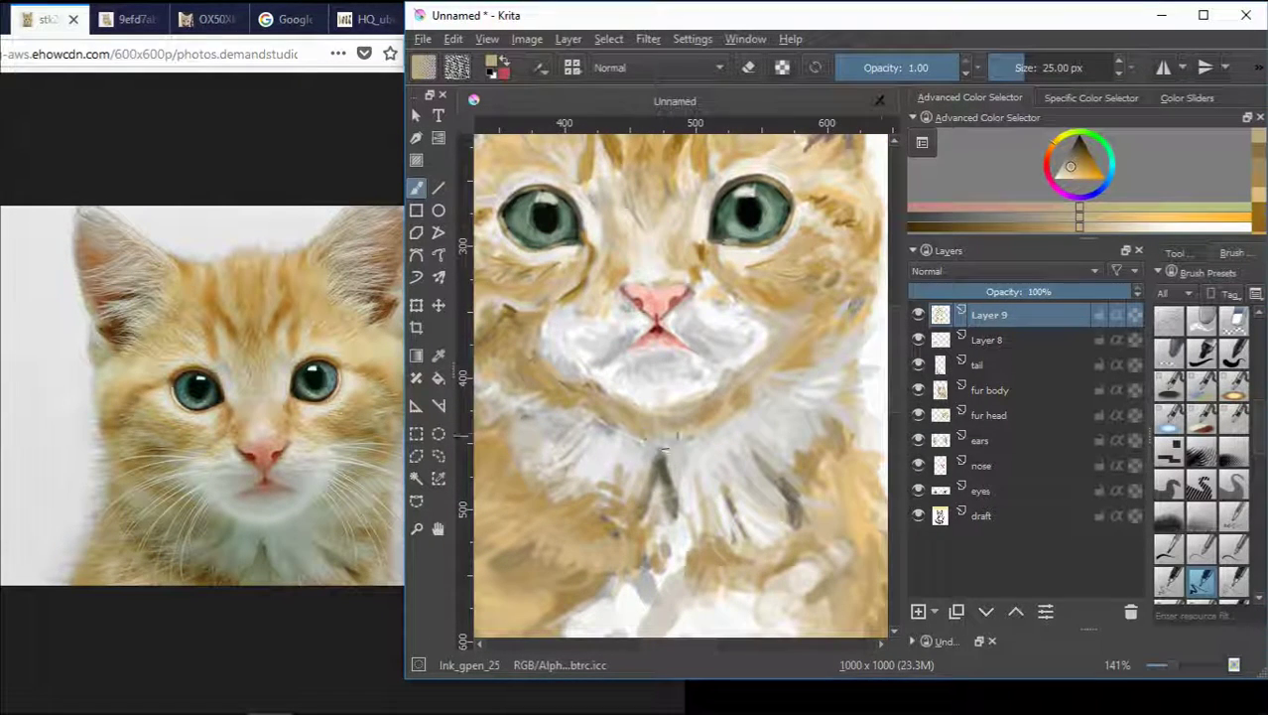
- Soften the fur of the right cheek with sampled tan and pale beige tones
drag(690, 645, 711, 645)
ctrl+click(715, 305)
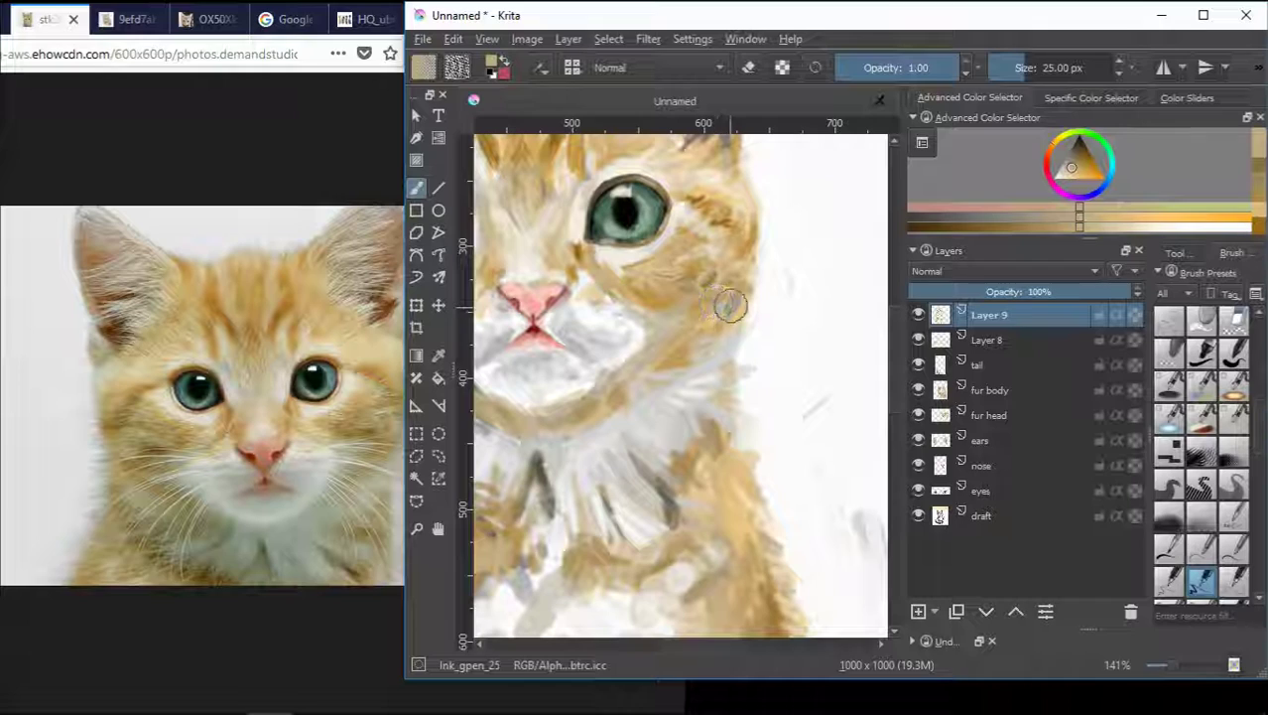
ctrl+click(728, 331)
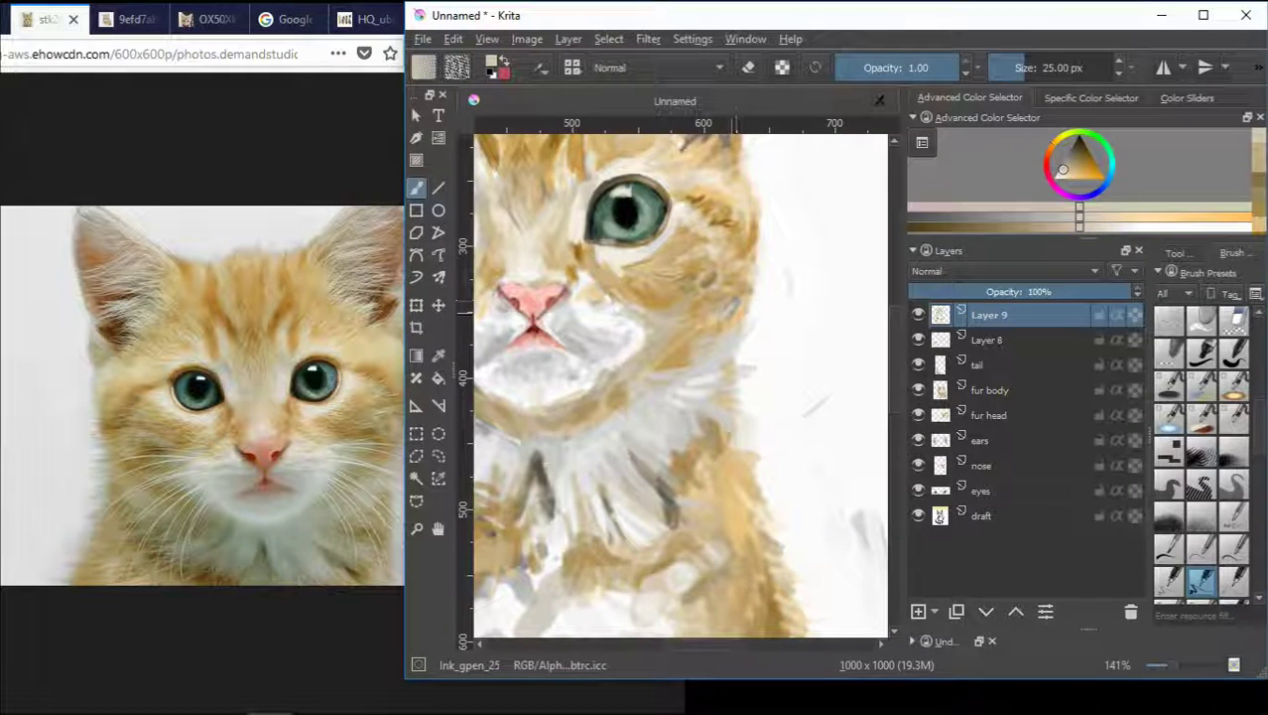
scroll(712, 350, down, 2)
scroll(714, 349, up, 2)
ctrl+click(721, 299)
- Move the painting window aside to expose more of the reference photo, and texture the muzzle's right side with sampled white and grey
drag(779, 16, 850, 22)
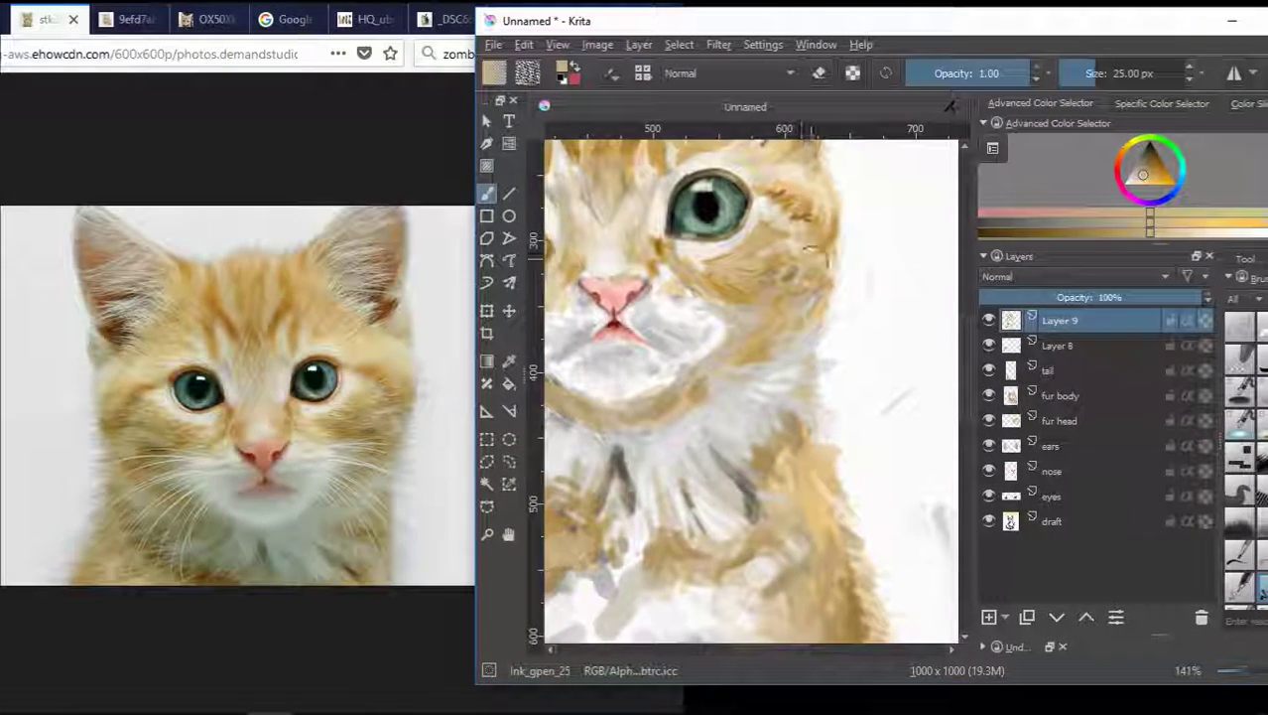
scroll(794, 316, down, 3)
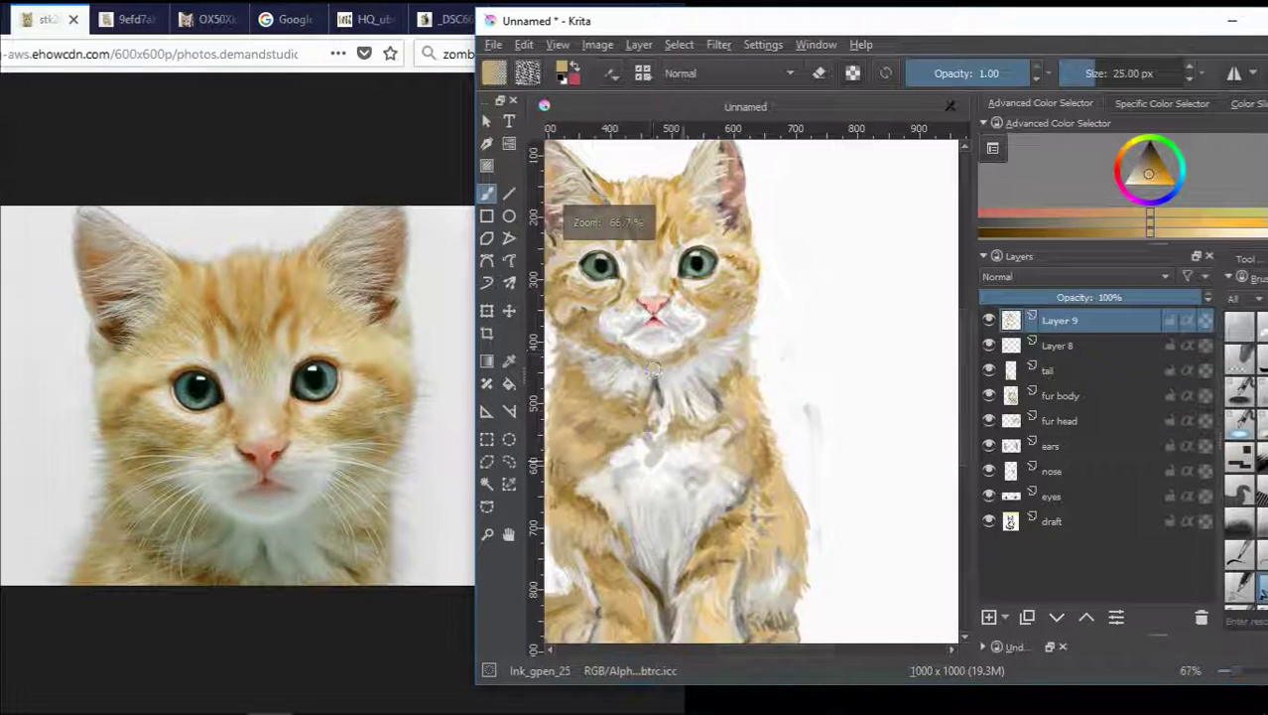
scroll(794, 315, up, 1)
ctrl+click(742, 311)
scroll(741, 311, up, 2)
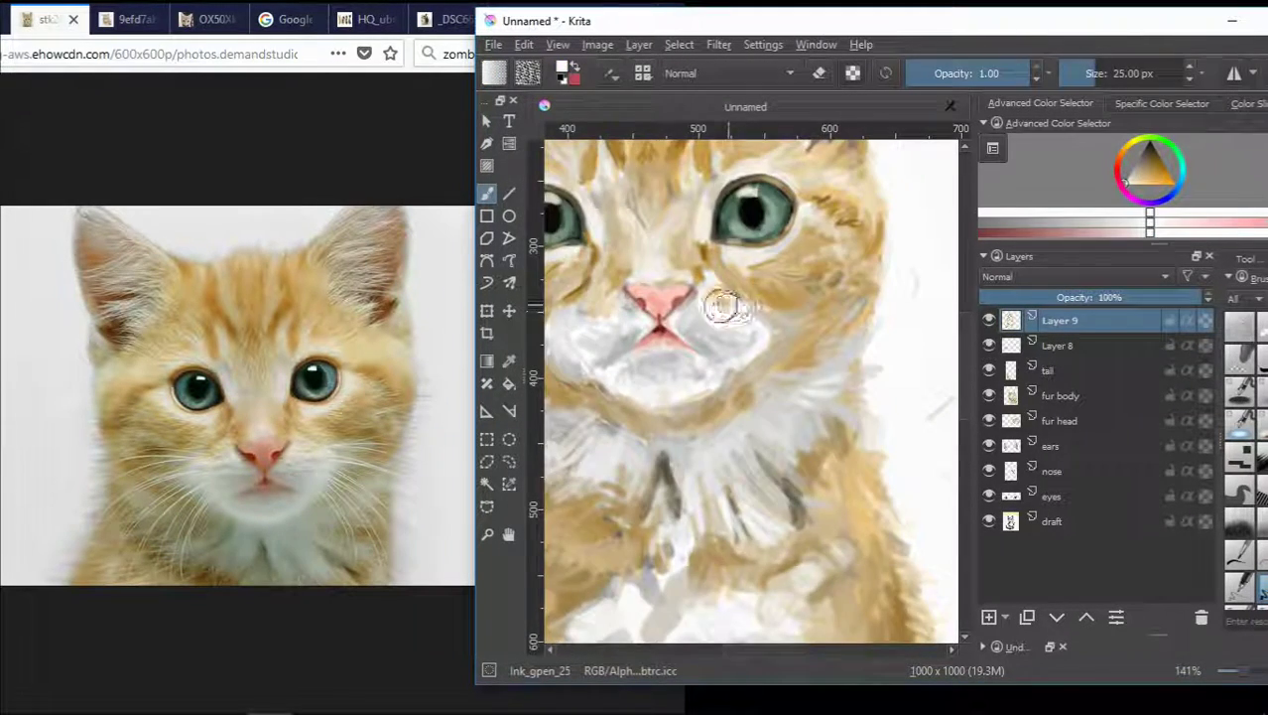
scroll(724, 308, up, 1)
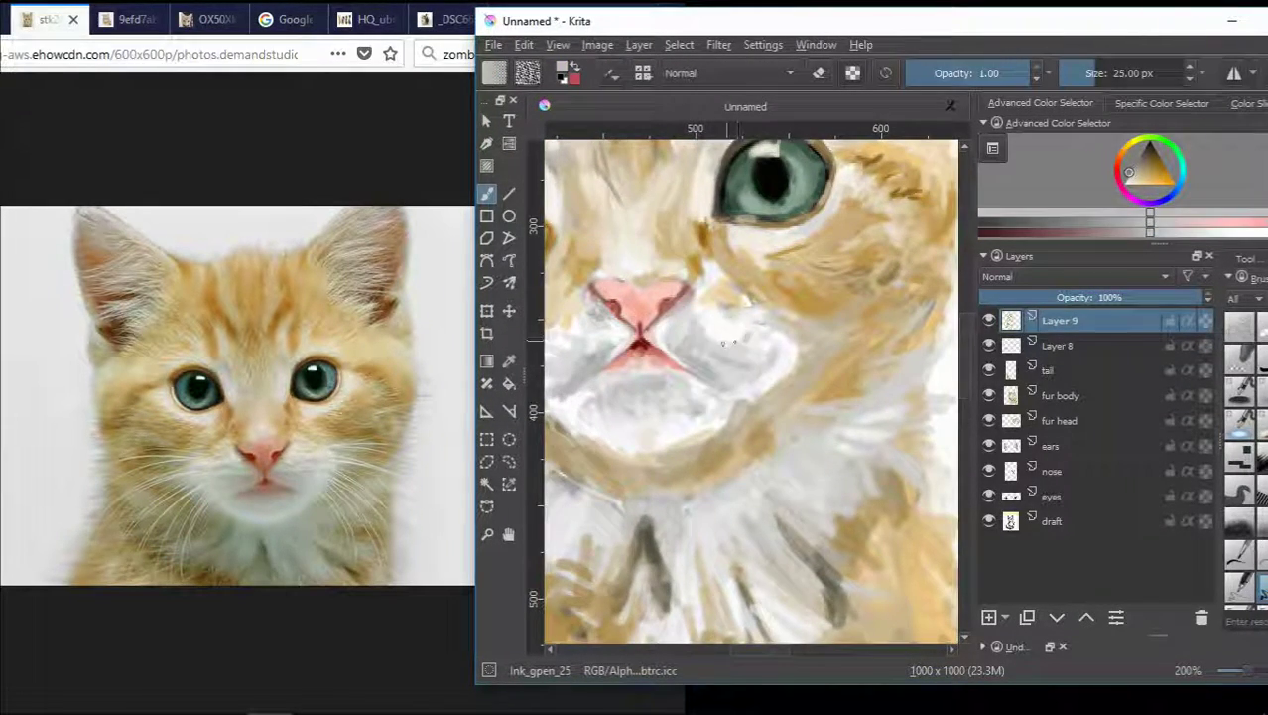
scroll(732, 343, down, 1)
ctrl+click(728, 344)
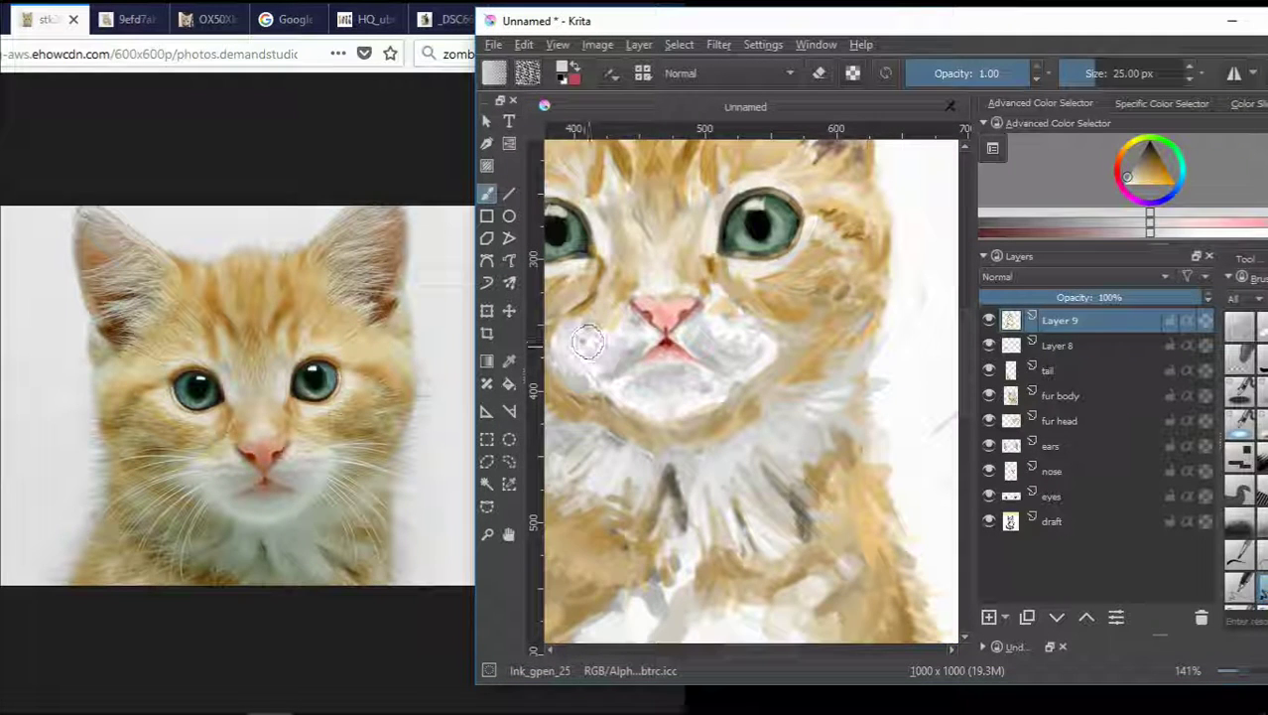
- Paint white and grey fur texture on the left side of the muzzle with sampled tones
mouse_move(587, 341)
mouse_down()
mouse_move(609, 343)
mouse_move(572, 365)
mouse_up()
ctrl+click(668, 425)
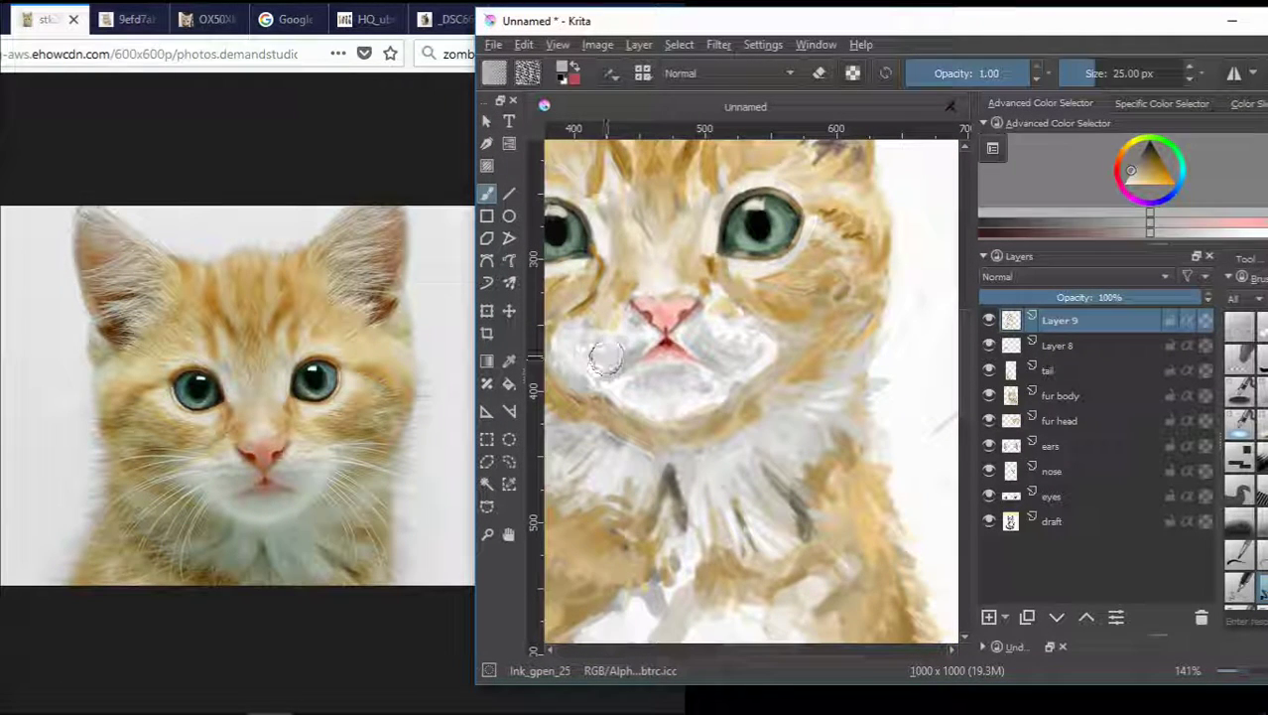
ctrl+click(634, 349)
ctrl+click(669, 411)
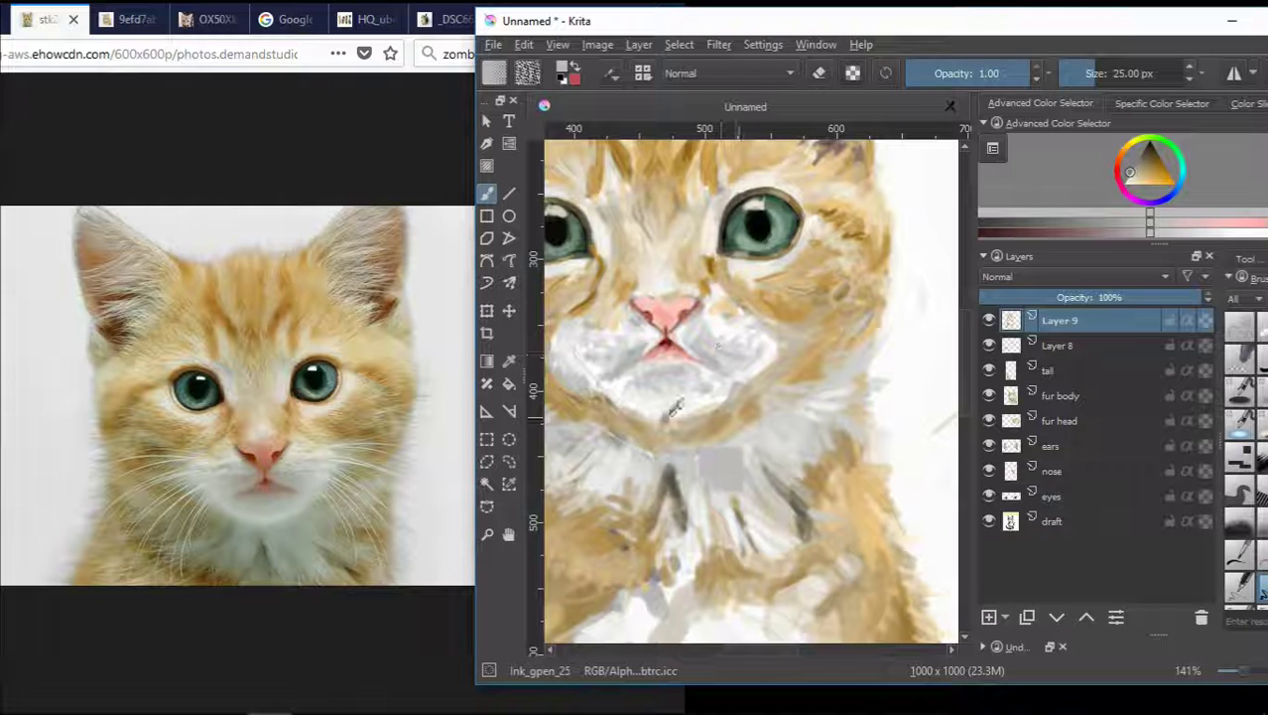
- Shade the lower edge of the chin with light greys sampled from the chin and neck fur
ctrl+click(656, 461)
mouse_move(675, 408)
mouse_down()
mouse_move(657, 469)
mouse_move(643, 423)
mouse_up()
ctrl+click(657, 413)
- Paint white strokes beside the dark central tuft of the chest fur and touch up the neck's right edge with sampled beige
ctrl+click(757, 458)
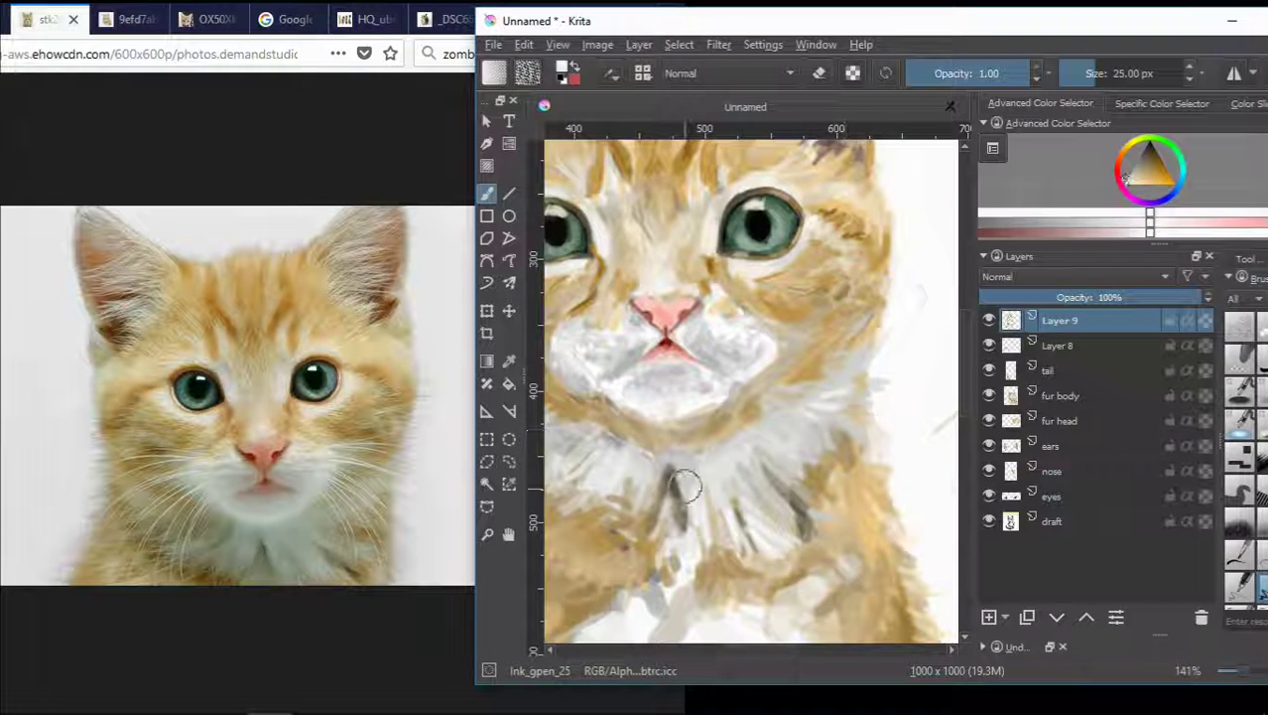
drag(683, 485, 694, 543)
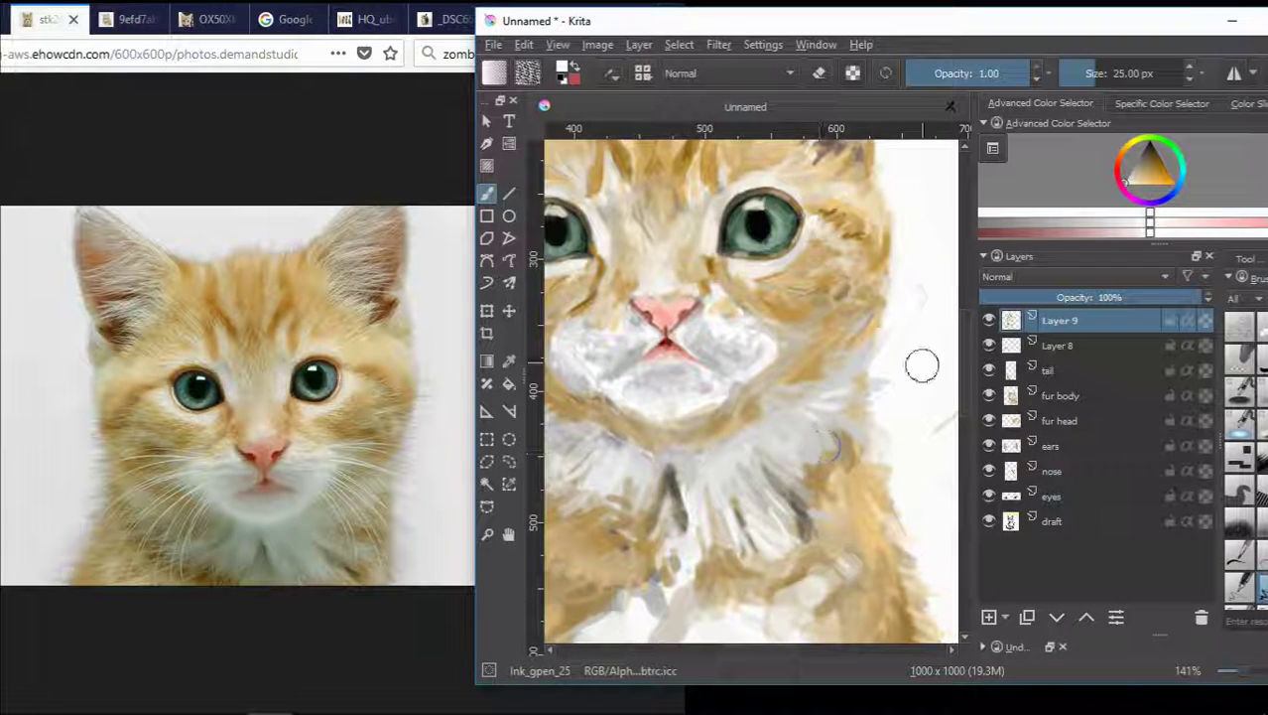
ctrl+click(864, 370)
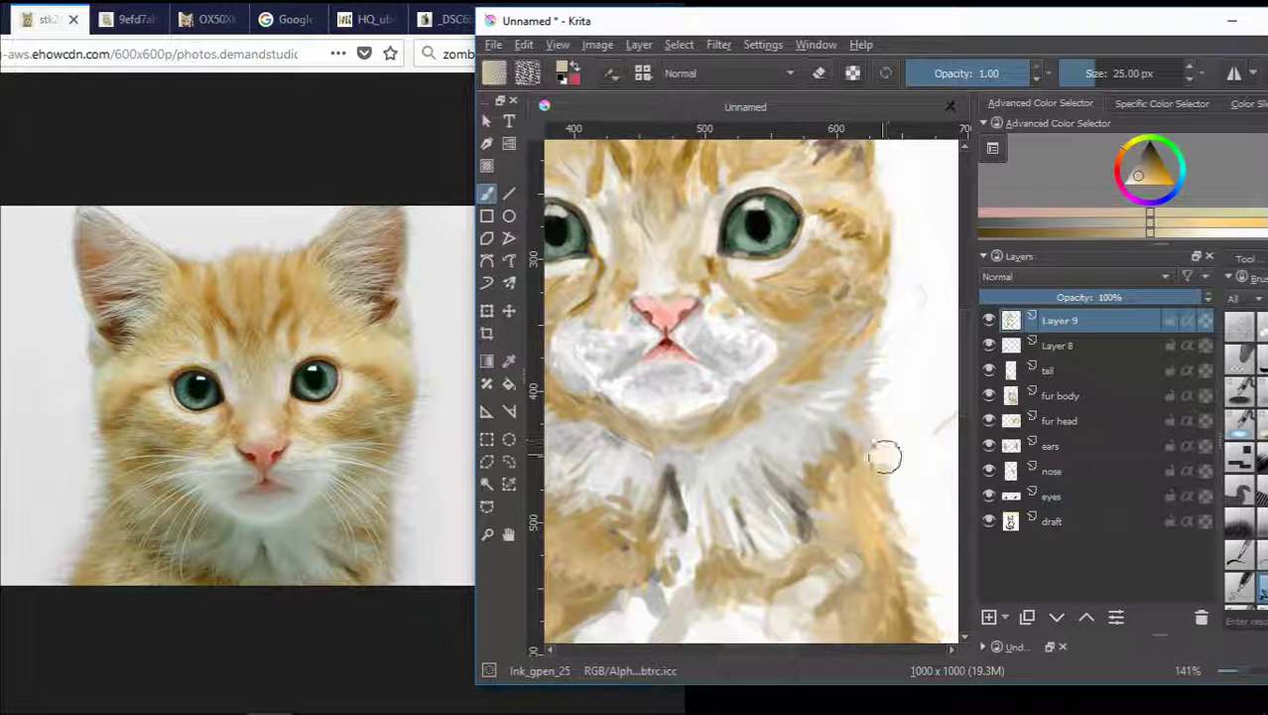
scroll(923, 450, down, 1)
- Draw long curved white whiskers from the left side of the muzzle, undoing a misplaced stroke
ctrl+click(686, 399)
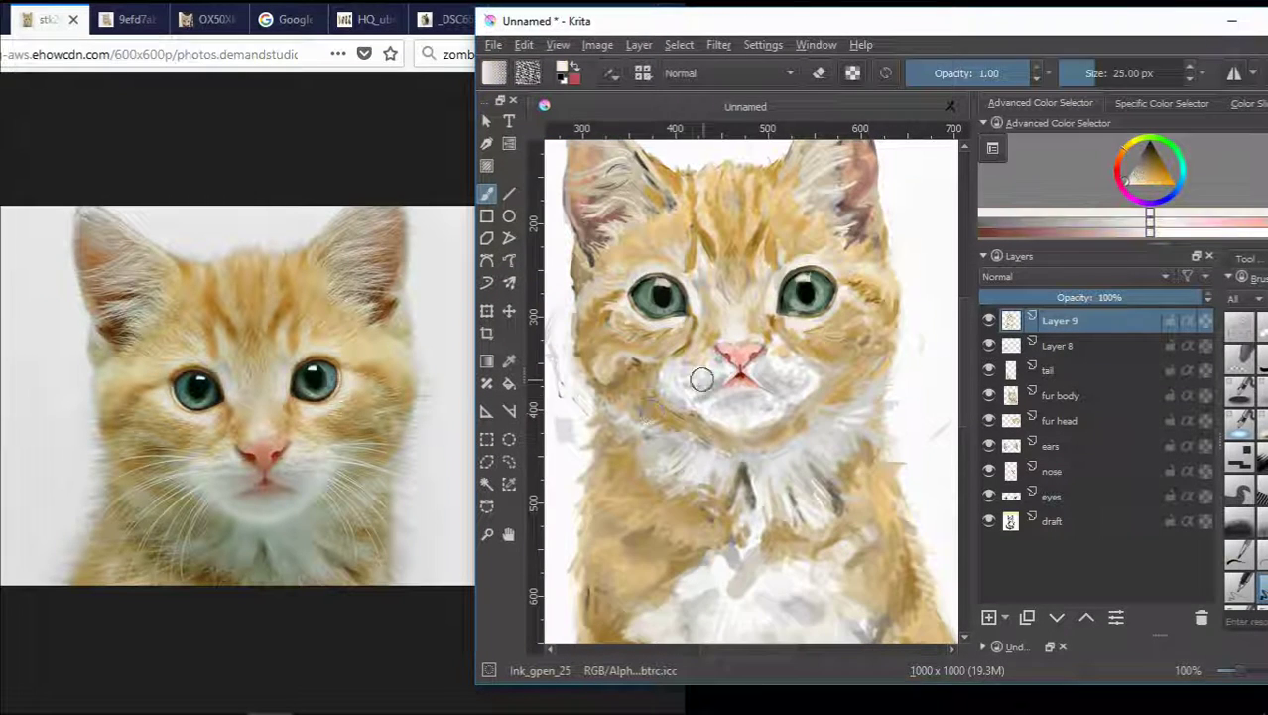
drag(709, 651, 687, 655)
drag(790, 369, 702, 378)
key(ctrl+z)
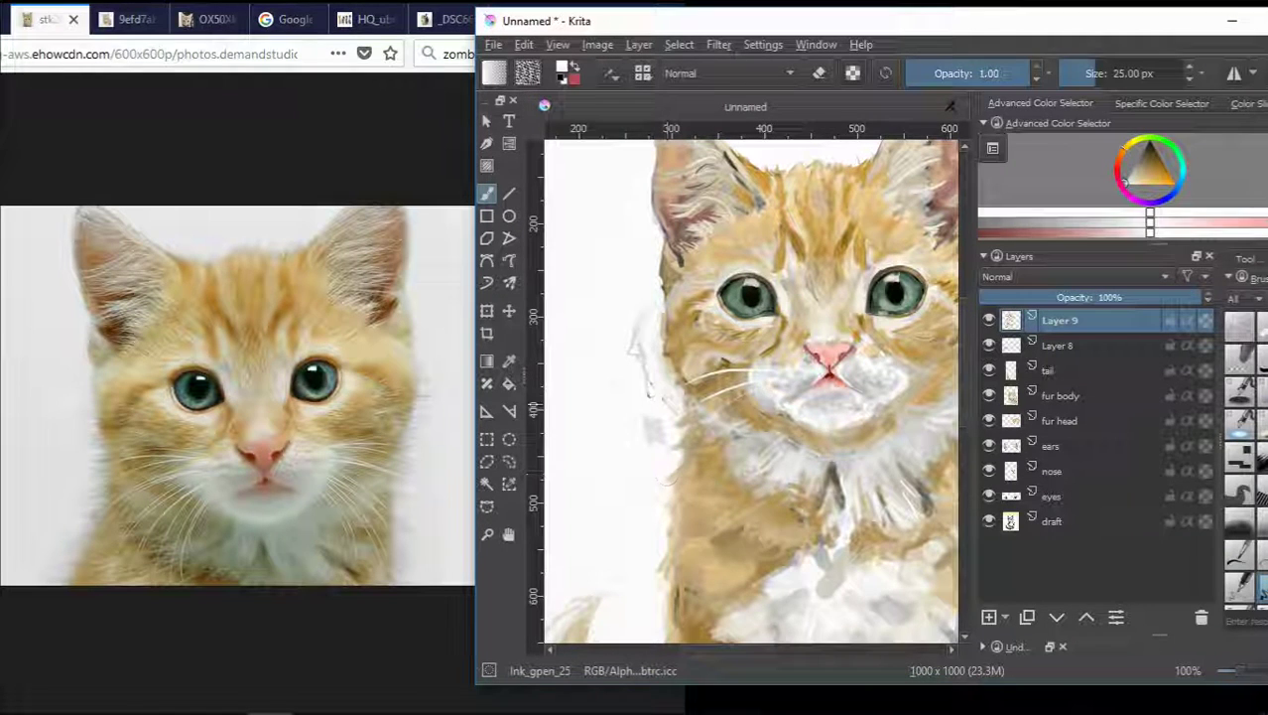
ctrl+click(783, 383)
ctrl+click(804, 387)
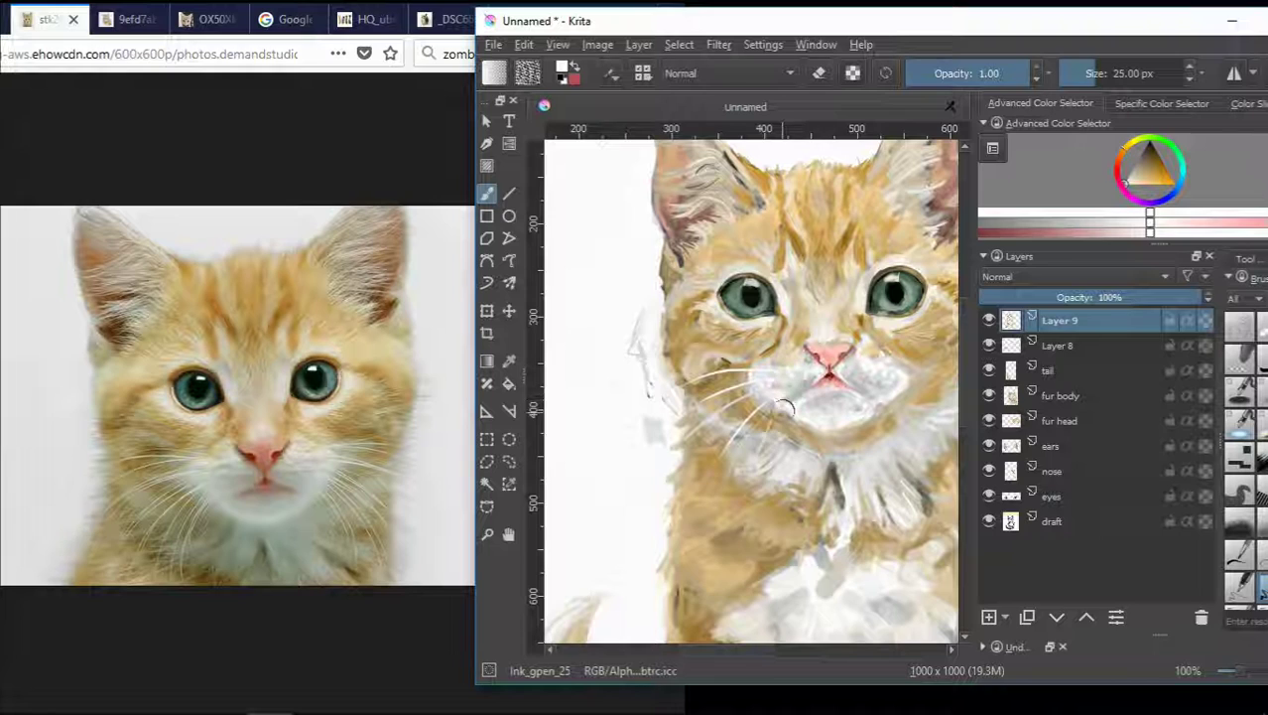
- Add finer, lower whiskers on the left side and touch up the chin with sampled white and light grey
scroll(783, 409, up, 1)
ctrl+click(858, 415)
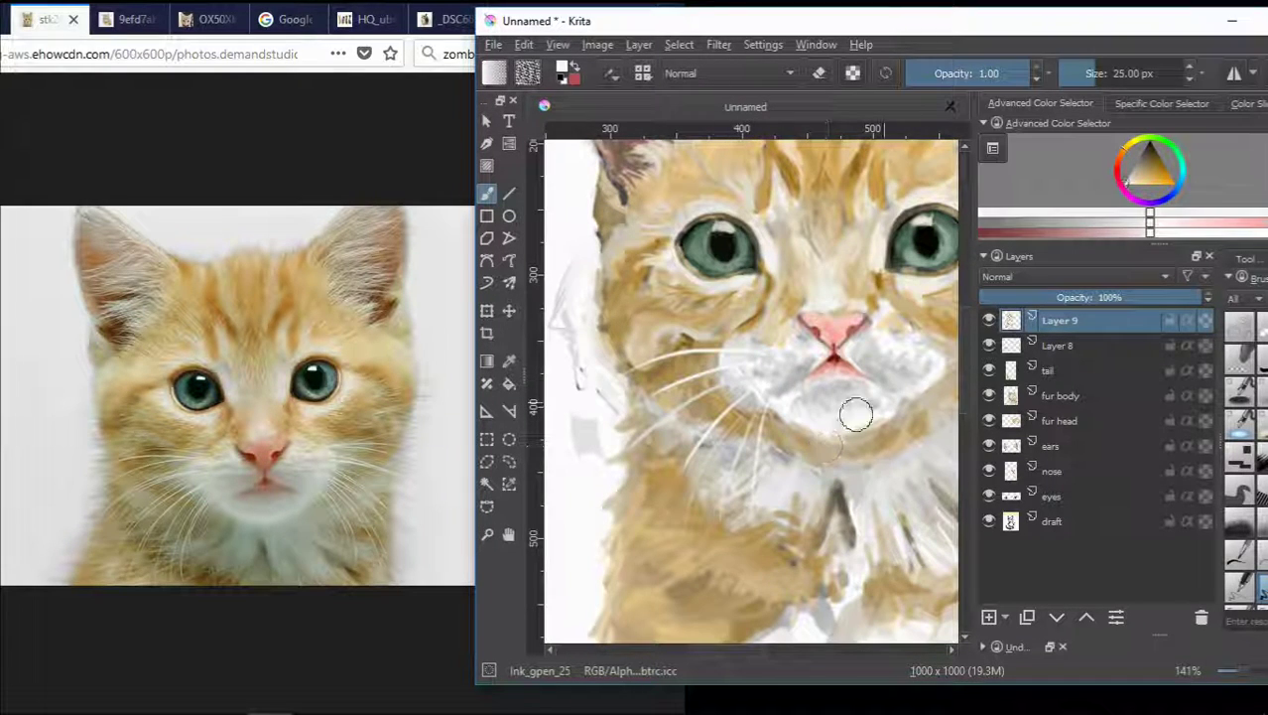
ctrl+click(861, 477)
scroll(881, 387, down, 1)
scroll(904, 440, up, 1)
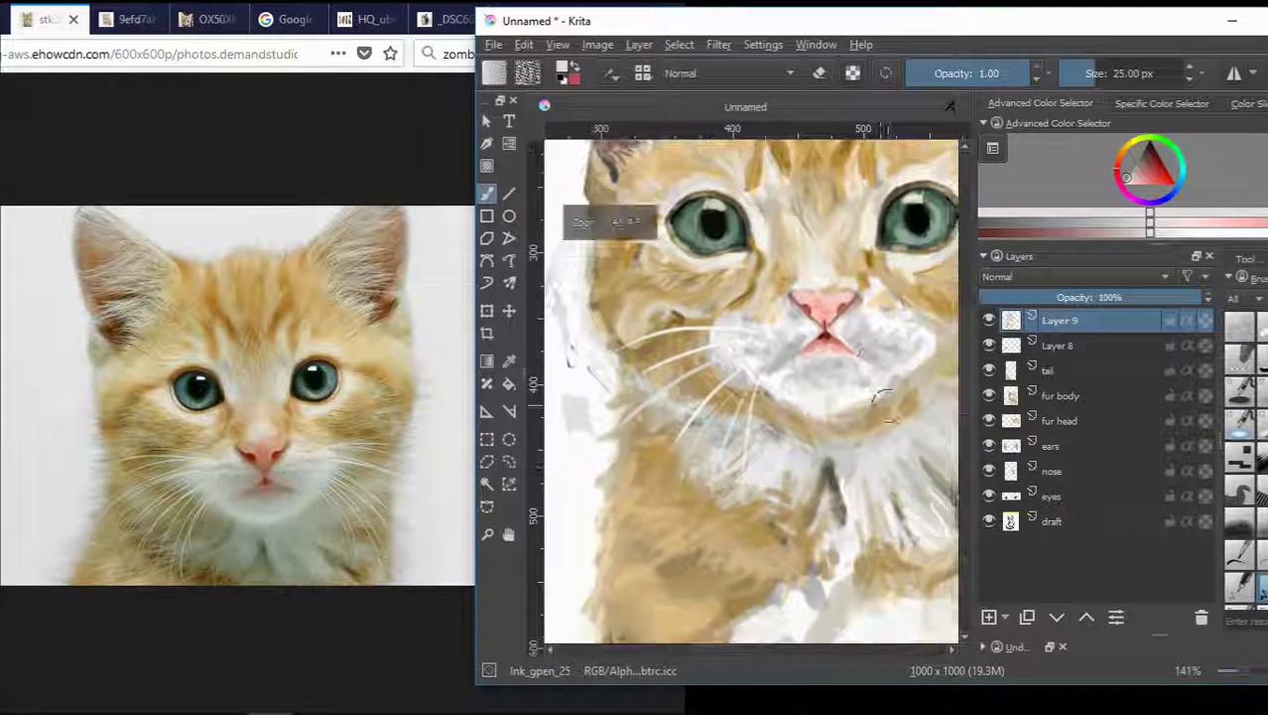
- Draw long curved white whiskers from the right side of the muzzle with the Ink_gpen_25 brush
key(slash)
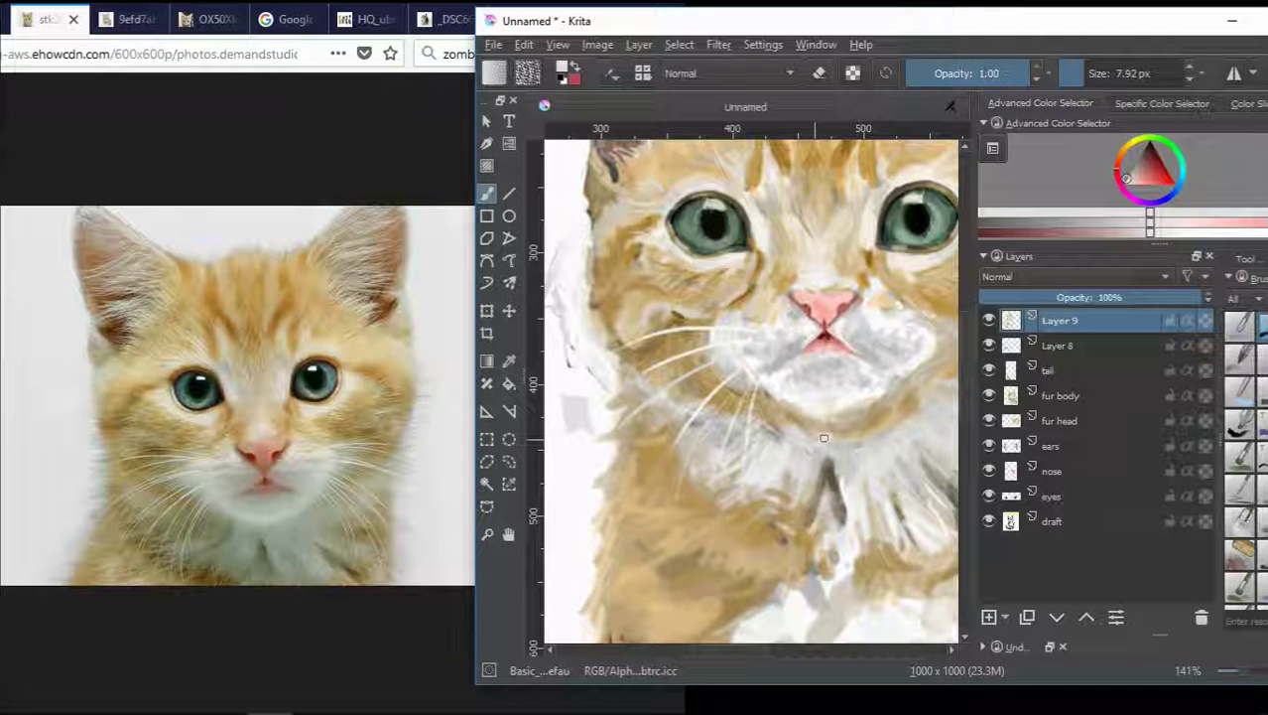
scroll(886, 440, down, 1)
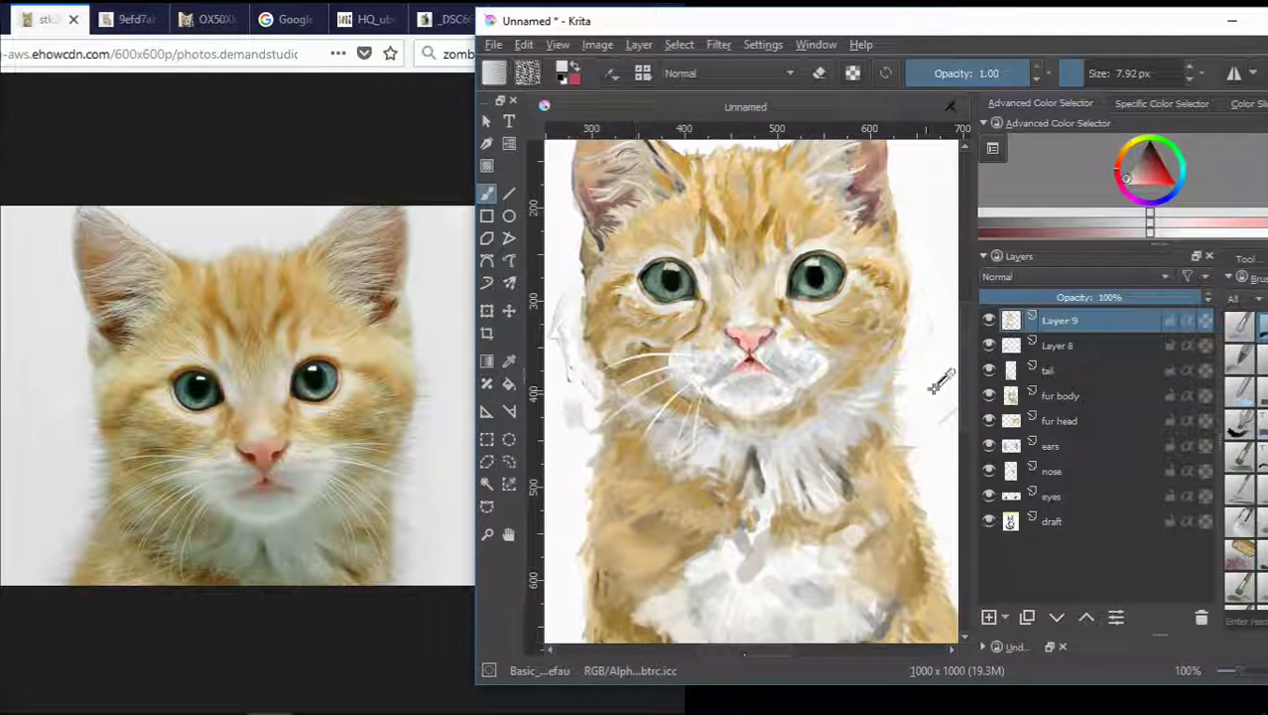
key(/)
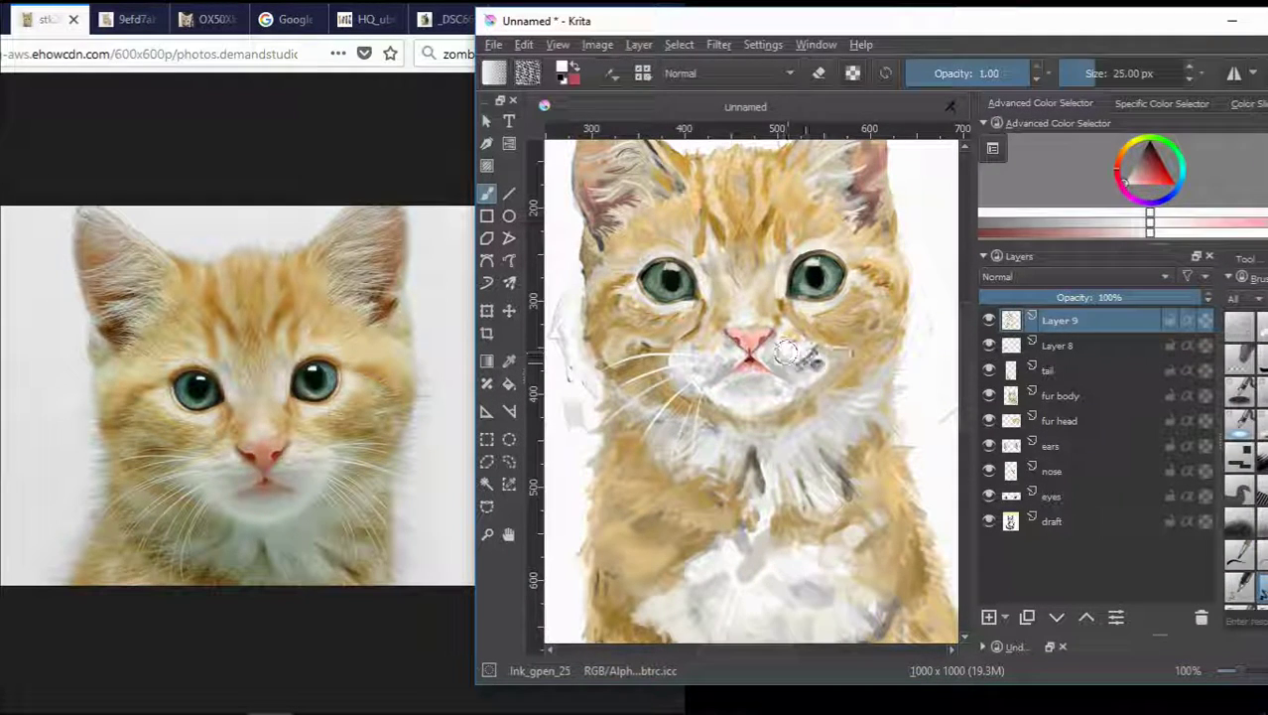
drag(802, 349, 890, 338)
drag(808, 358, 880, 384)
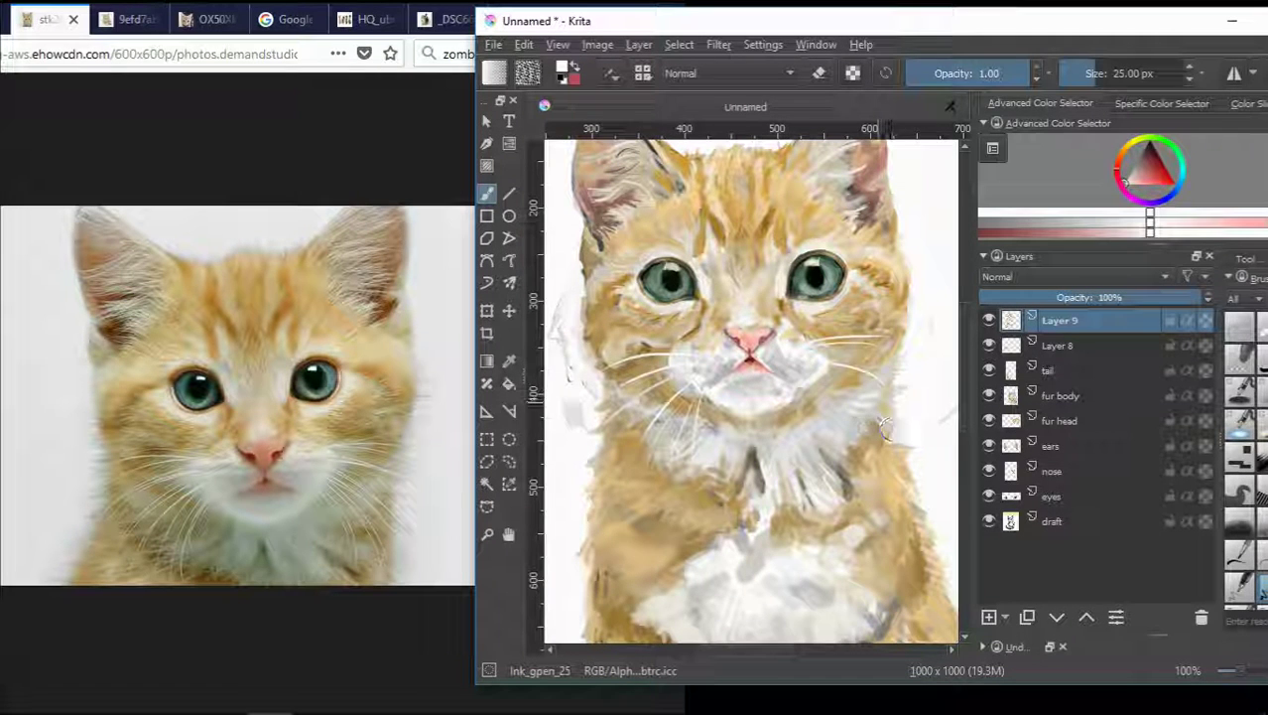
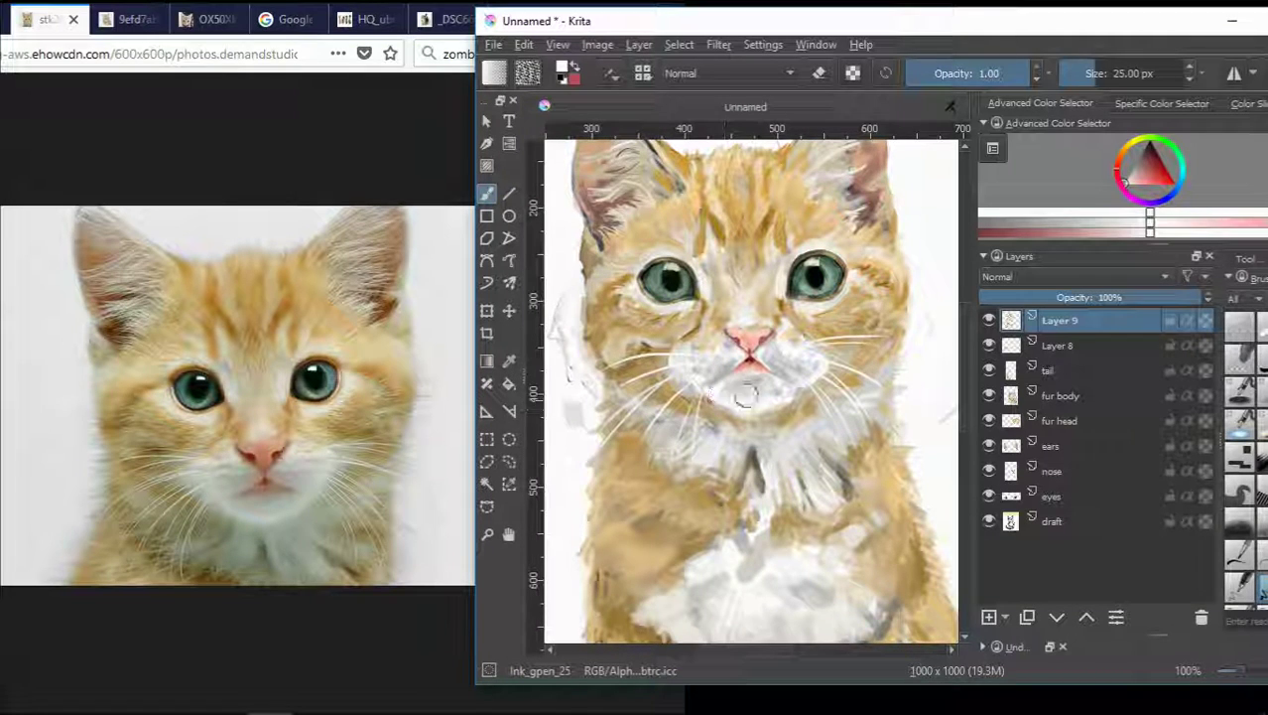
- Paint over the stray grey marks on the background around the kitten in white with the basic brush at 158.65 px
scroll(719, 461, up, 1)
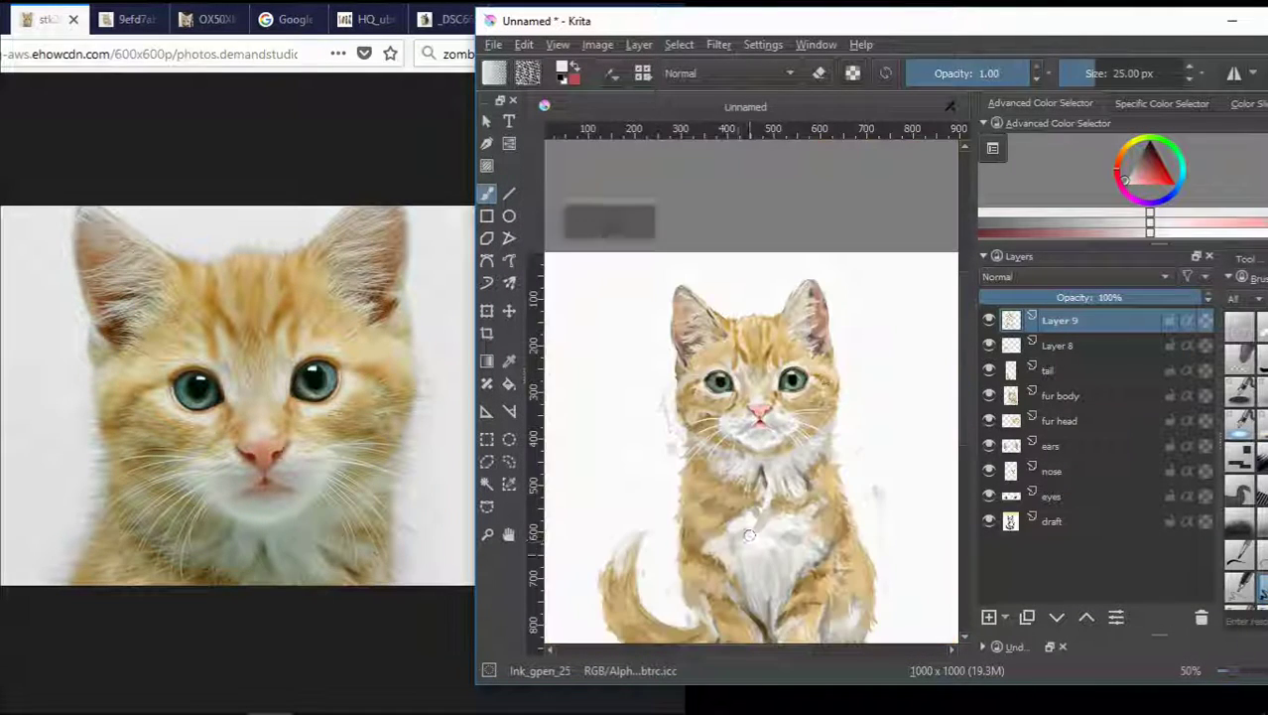
scroll(725, 488, down, 3)
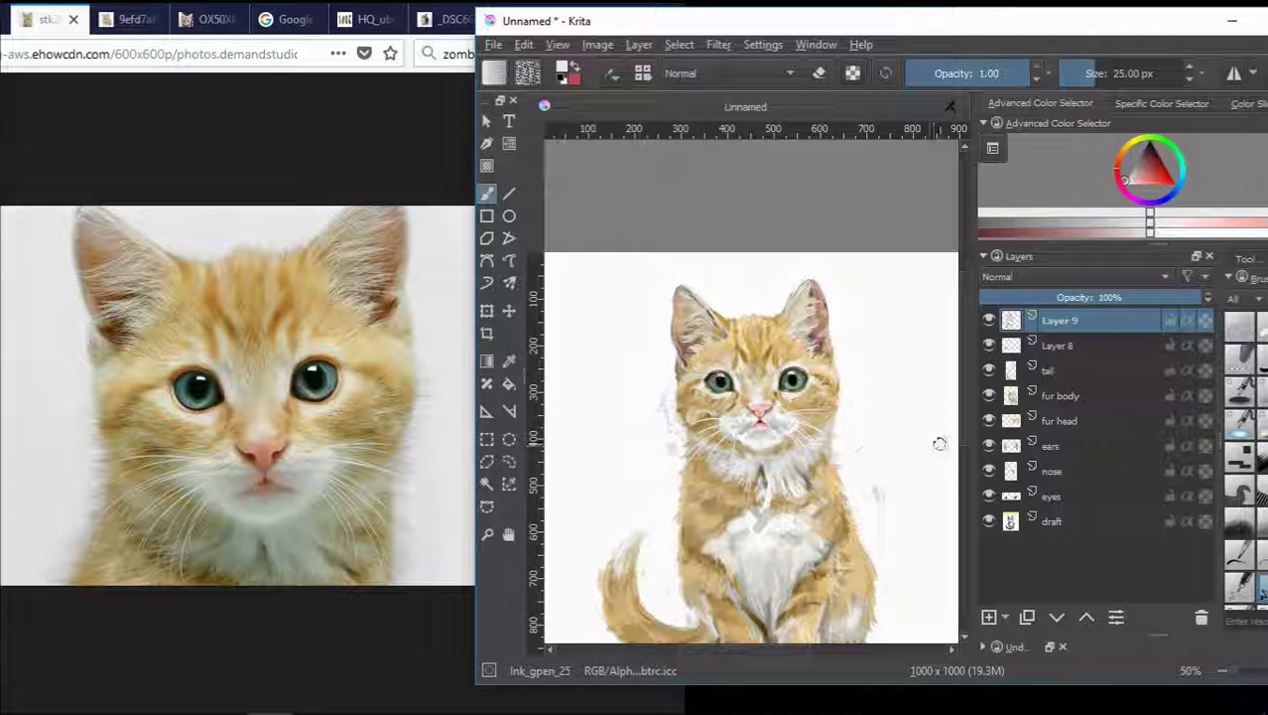
scroll(1247, 437, up, 5)
click(1263, 326)
click(1125, 184)
click(1105, 82)
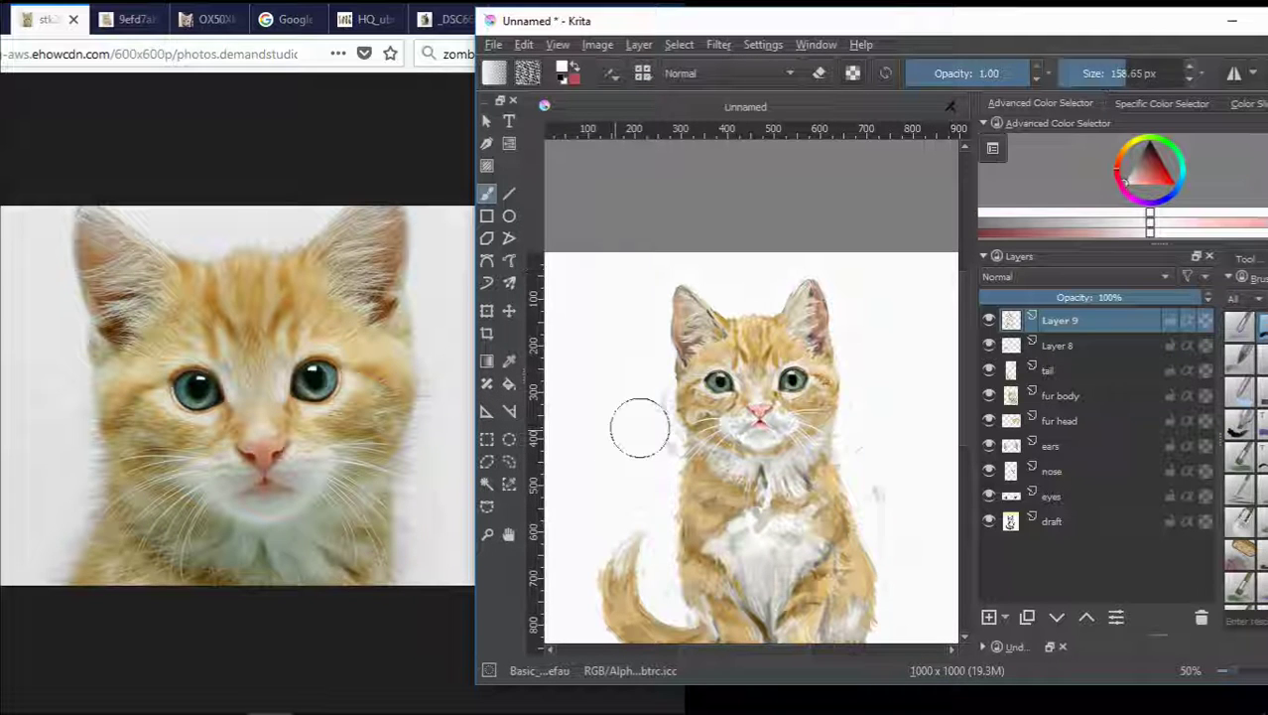
scroll(925, 344, down, 3)
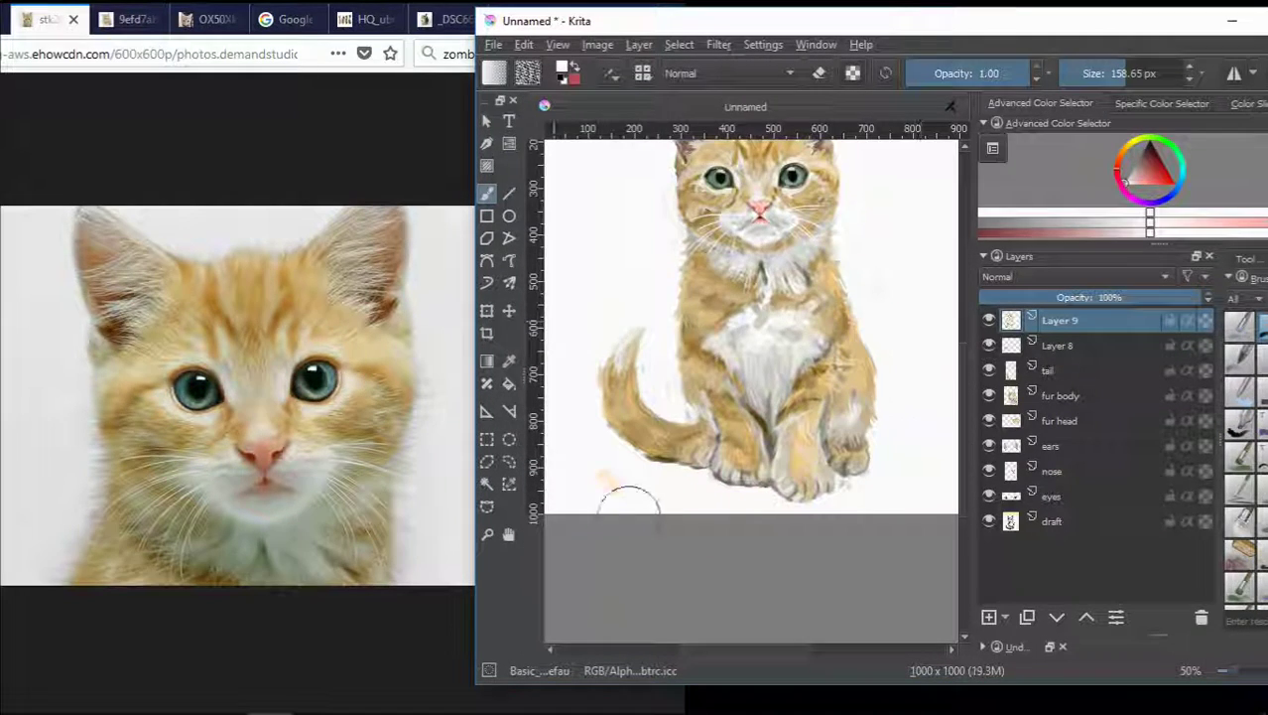
- Switch to the browser, bring up the full-body sitting kitten reference photo, and return to the painting in Krita
click(367, 19)
click(208, 19)
click(149, 30)
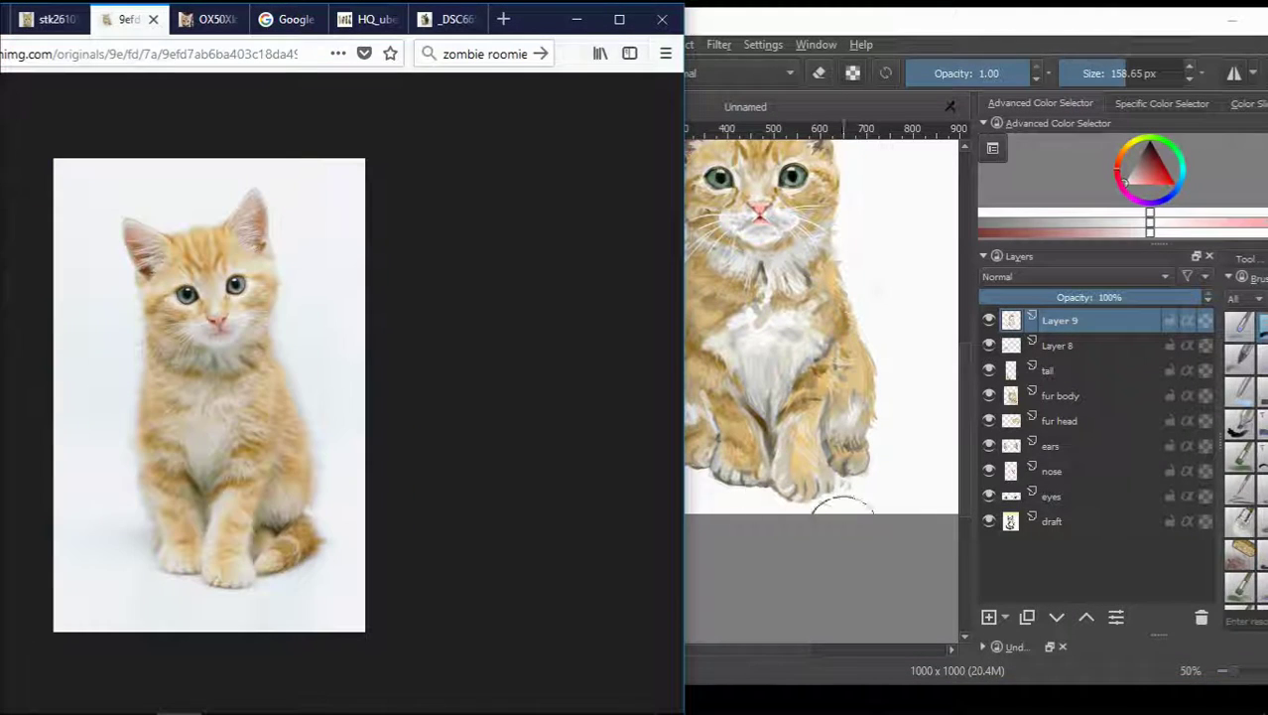
click(780, 668)
- Sample dark brown from the fur and paint a thin ground shadow under the tail, undoing a misplaced stroke and resampling white
scroll(647, 470, up, 2)
scroll(651, 456, down, 1)
click(1090, 82)
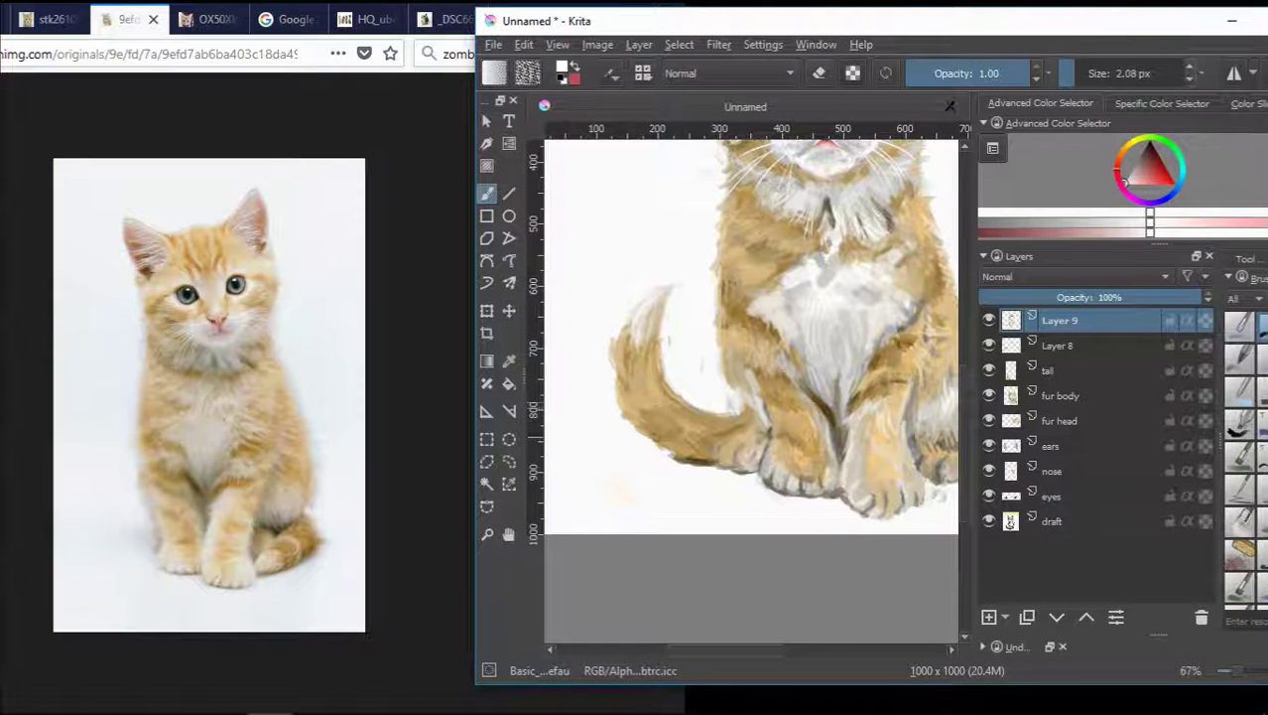
ctrl+click(792, 437)
ctrl+click(706, 463)
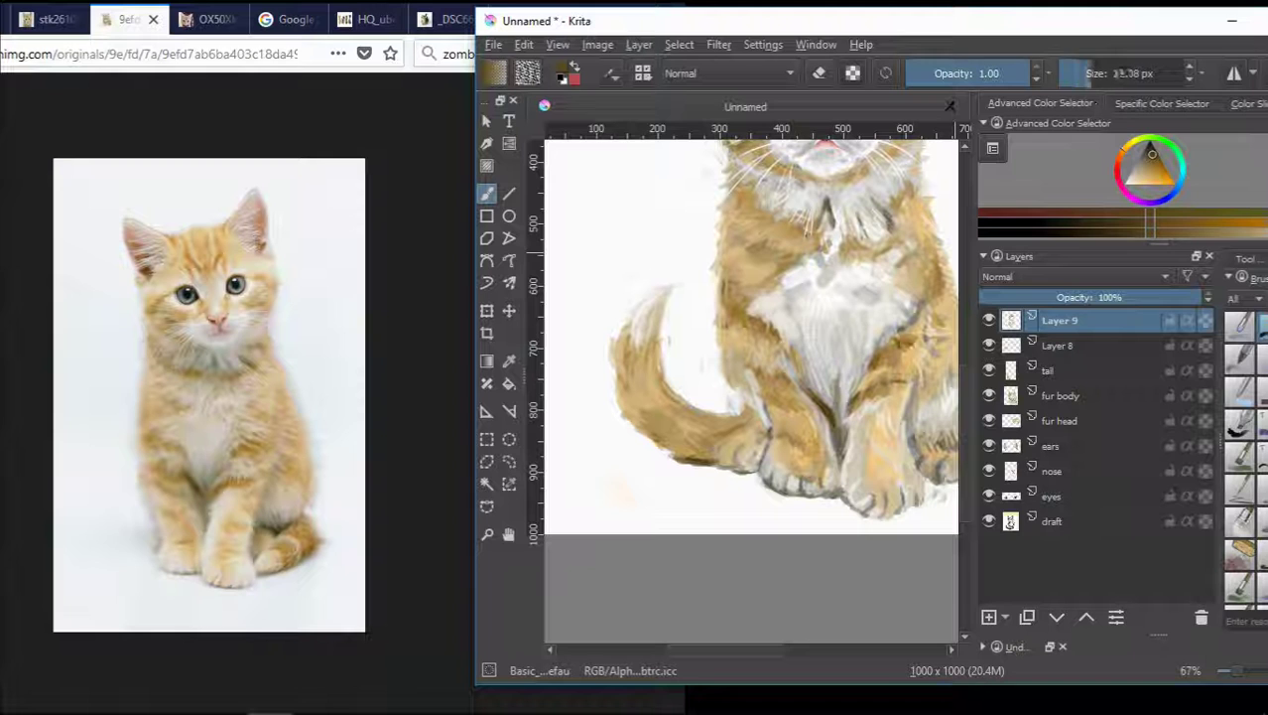
drag(617, 460, 666, 460)
key(ctrl+z)
ctrl+click(655, 470)
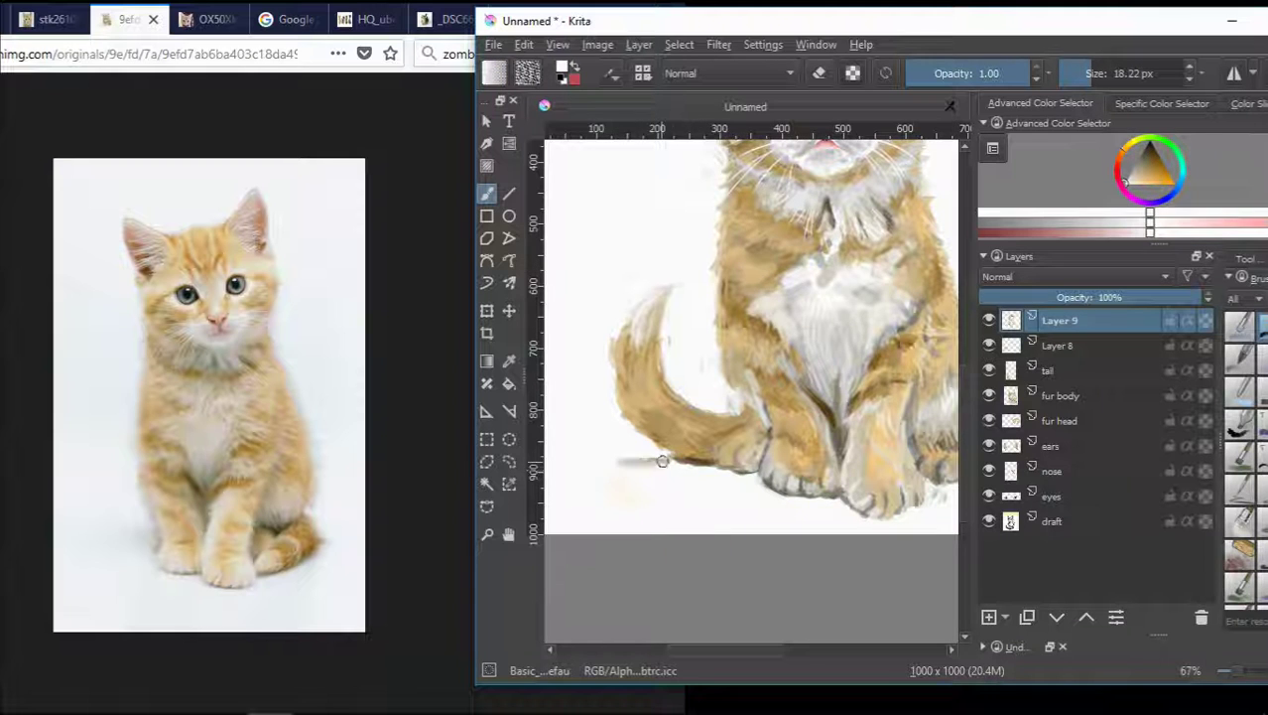
- Set the painting colour to black and switch to the Ink_gpen_25 brush at 19.83 px, undoing the test stroke beside the hind paw
scroll(733, 490, down, 2)
scroll(899, 406, up, 2)
drag(740, 650, 773, 651)
scroll(803, 474, down, 1)
click(562, 78)
scroll(762, 538, up, 2)
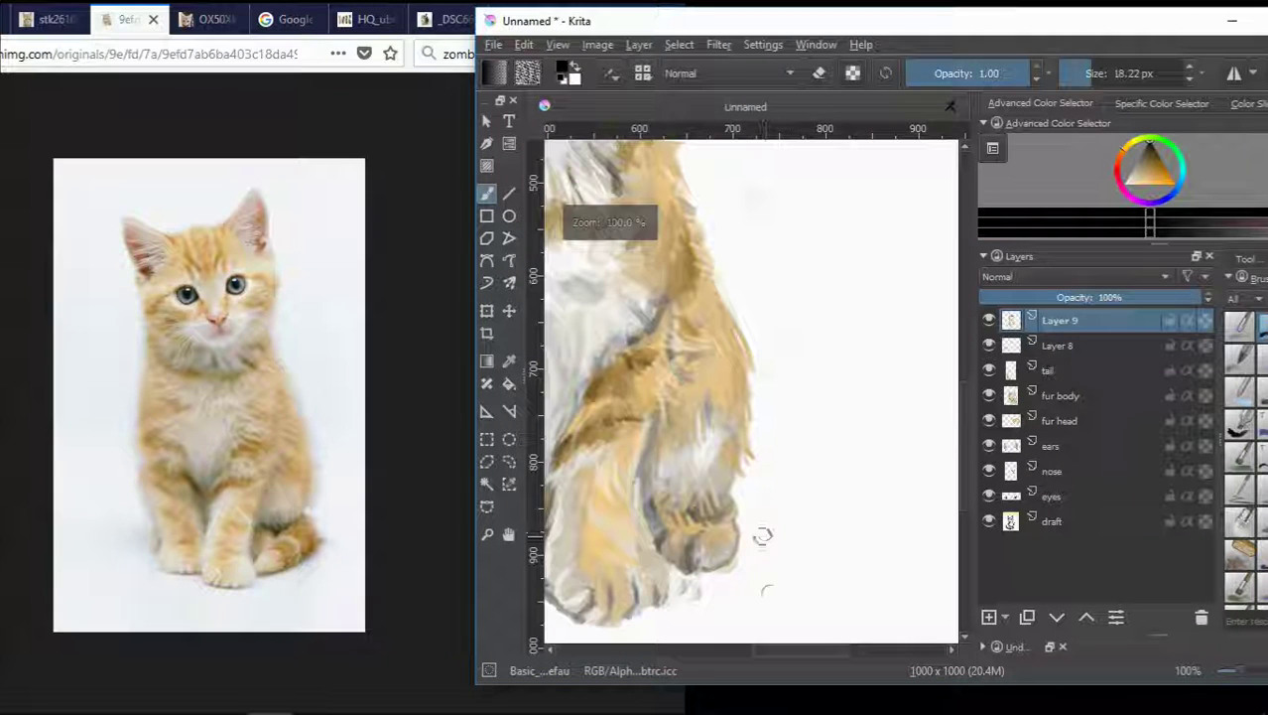
drag(763, 536, 836, 449)
key(ctrl+z)
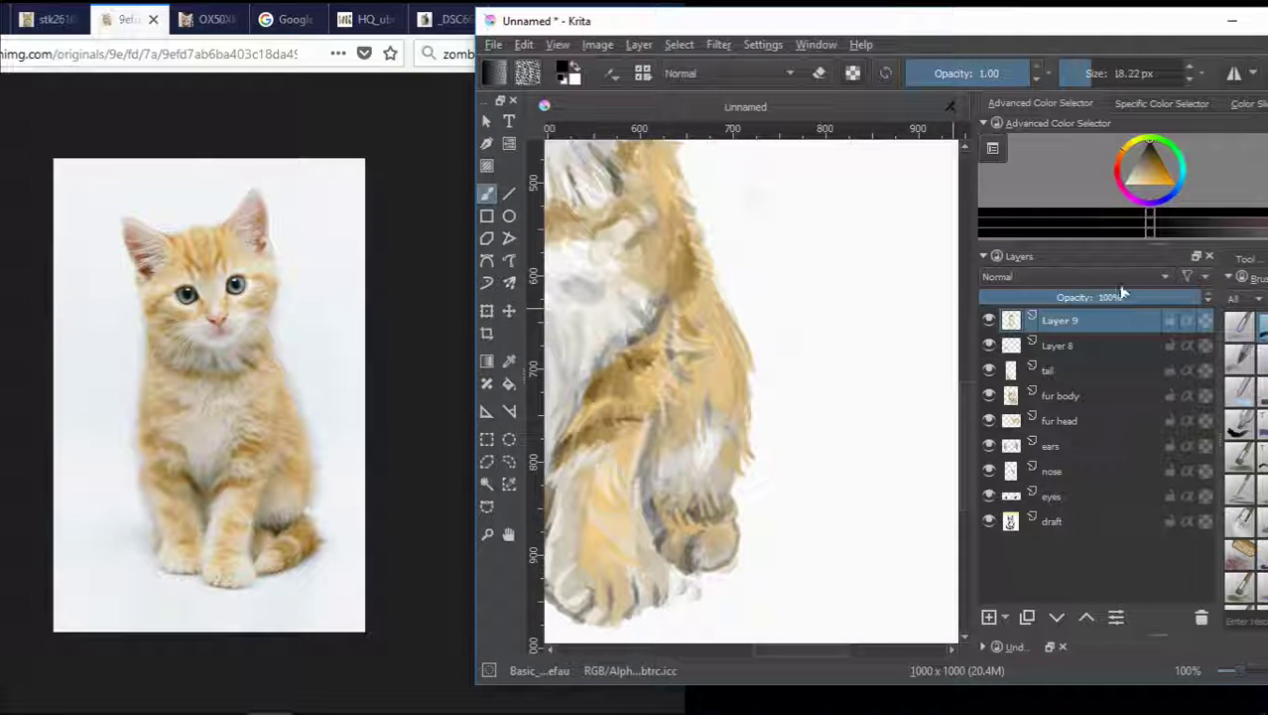
key(slash)
click(1188, 72)
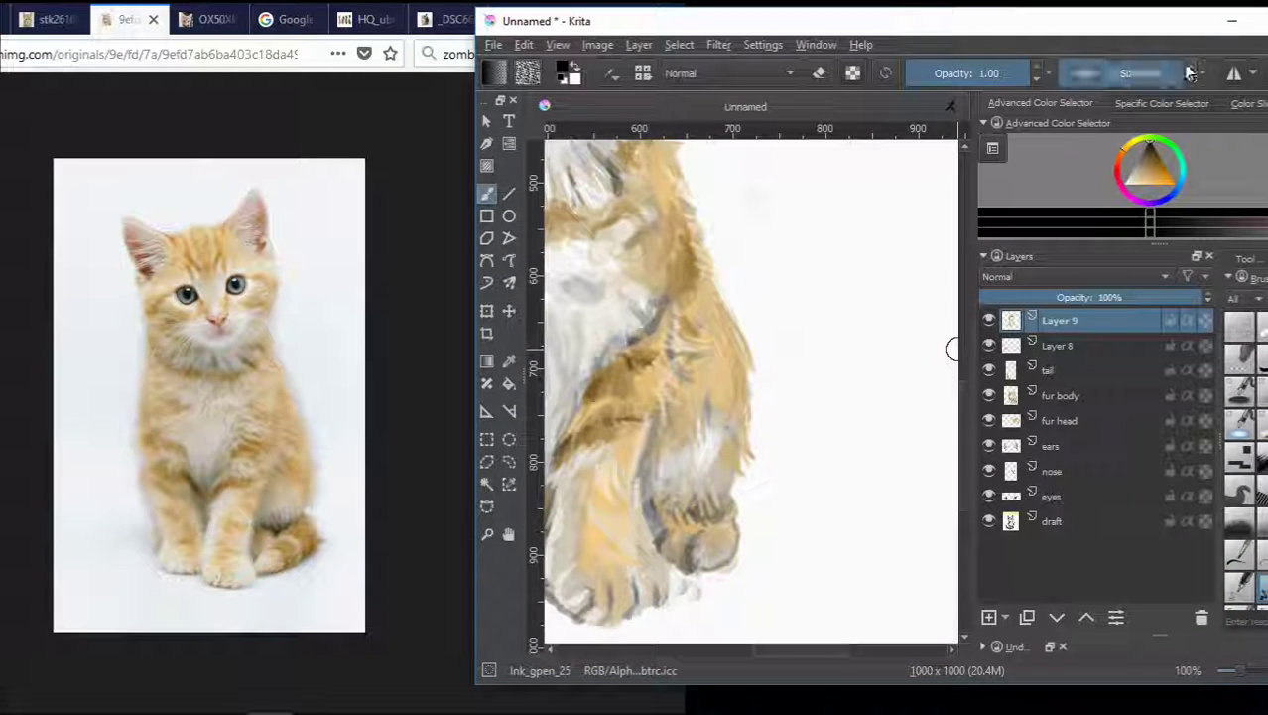
click(1075, 80)
click(1108, 77)
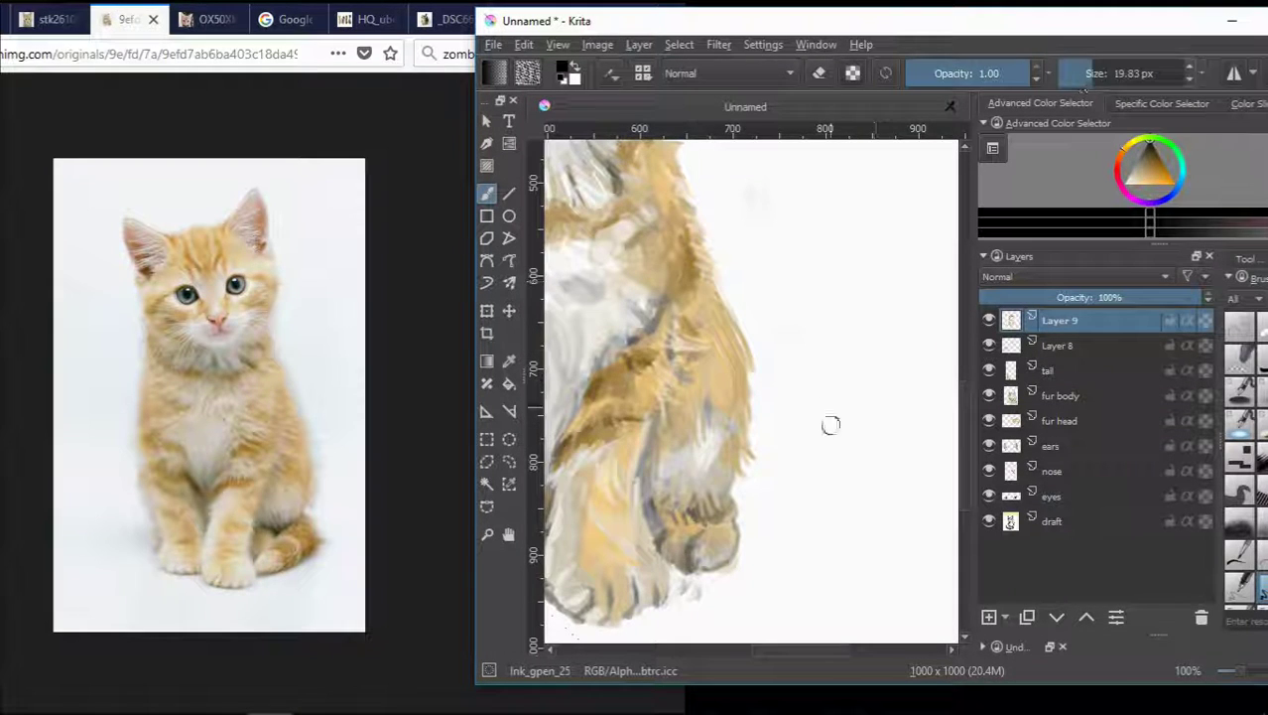
drag(794, 541, 840, 418)
scroll(833, 477, down, 1)
key(ctrl+z)
mouse_move(812, 501)
mouse_down()
mouse_move(855, 417)
mouse_move(845, 550)
mouse_up()
mouse_move(824, 481)
mouse_down()
mouse_move(869, 474)
mouse_move(855, 541)
mouse_up()
key(ctrl+z)
key(ctrl+z)
key(ctrl+z)
key(ctrl+z)
mouse_move(800, 510)
mouse_down()
mouse_move(869, 399)
mouse_move(833, 560)
mouse_up()
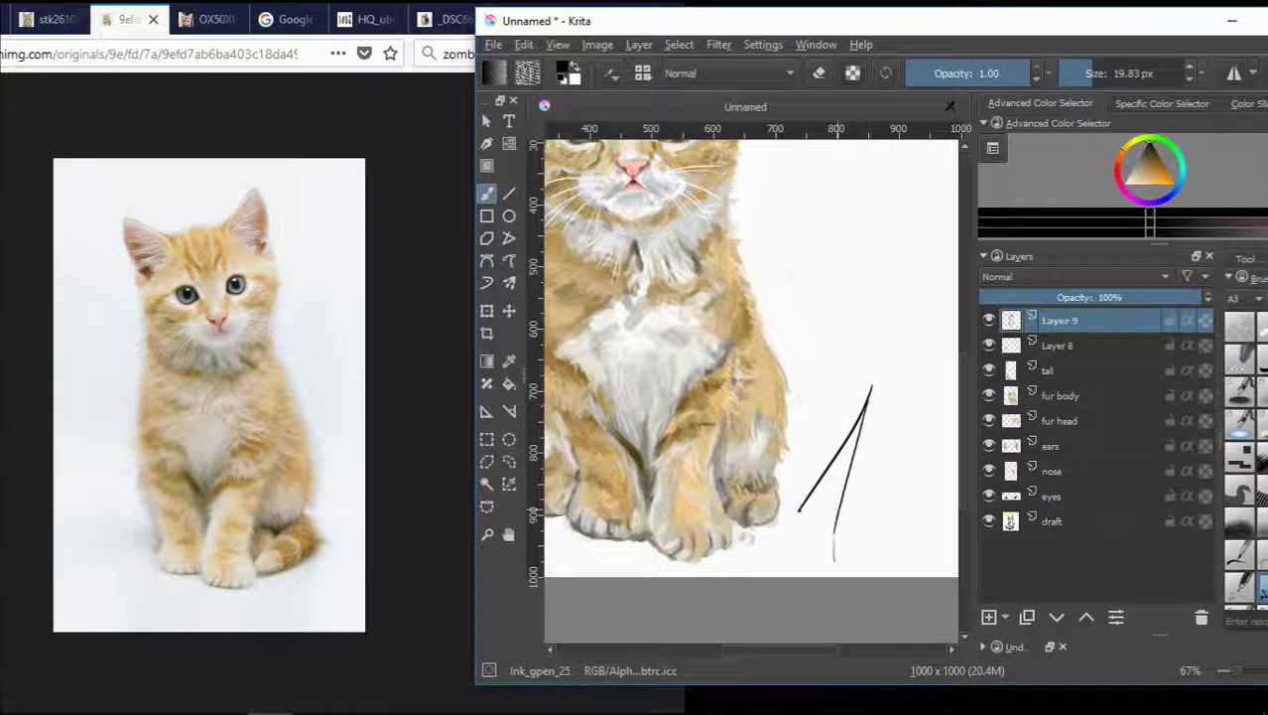
key(ctrl+z)
key(ctrl+z)
mouse_move(796, 521)
mouse_down()
mouse_move(878, 394)
mouse_move(820, 575)
mouse_move(859, 395)
mouse_up()
key(ctrl+z)
key(ctrl+z)
drag(859, 397, 846, 574)
key(ctrl+z)
key(ctrl+z)
mouse_move(805, 497)
mouse_down()
mouse_move(858, 384)
mouse_move(843, 538)
mouse_up()
key(ctrl+z)
key(ctrl+z)
drag(806, 430, 876, 346)
drag(875, 349, 816, 526)
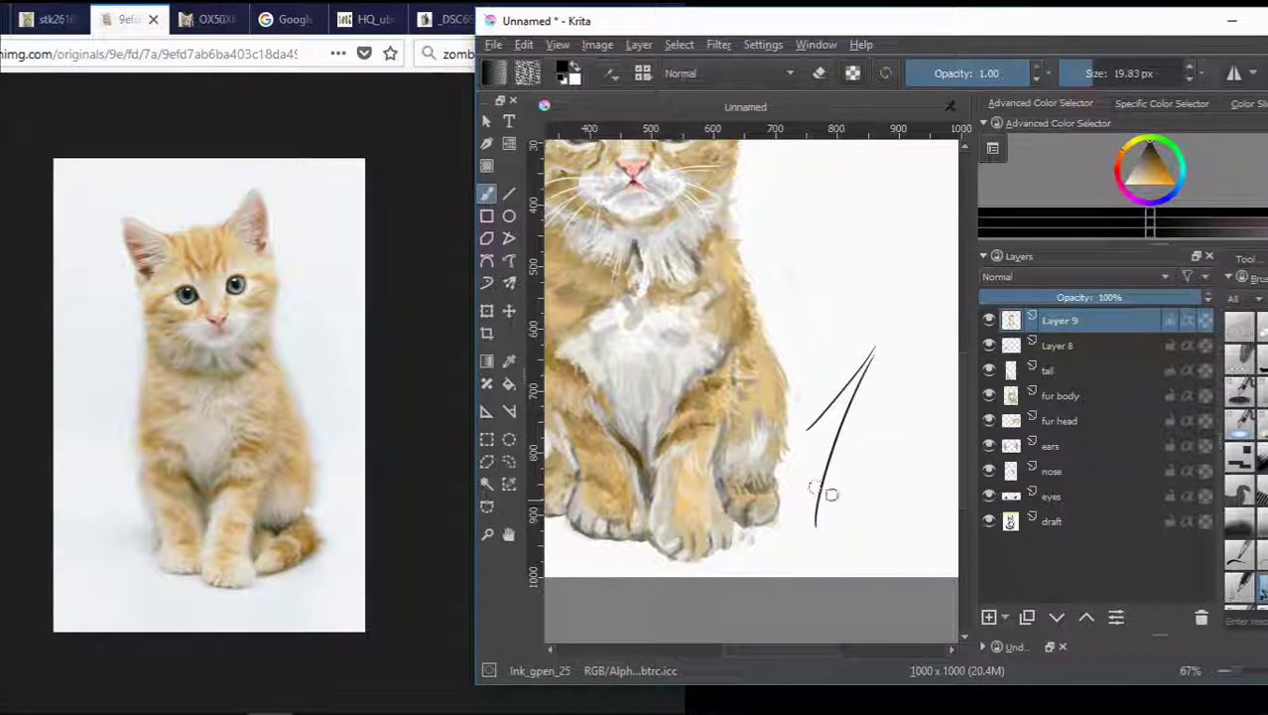
mouse_move(839, 431)
mouse_down()
mouse_move(800, 490)
mouse_move(802, 464)
mouse_move(868, 411)
mouse_move(814, 532)
mouse_up()
key(ctrl+z)
key(ctrl+z)
key(ctrl+z)
drag(835, 466, 860, 496)
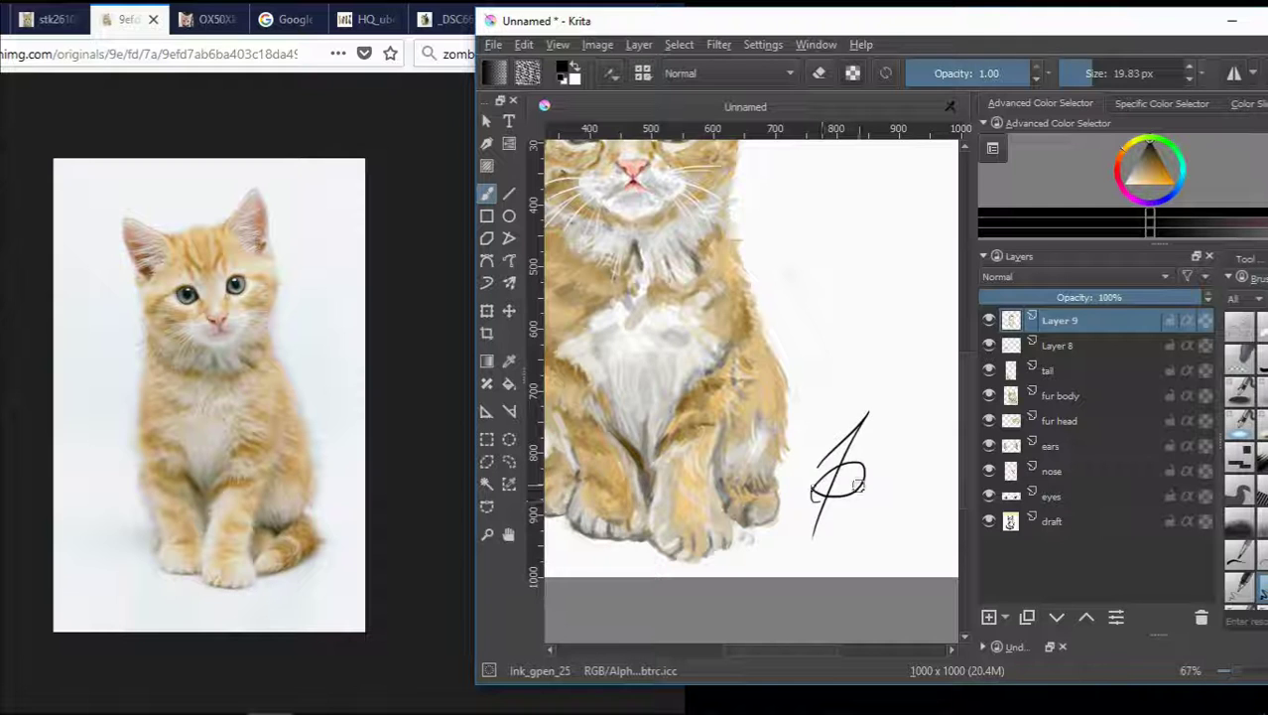
key(ctrl+z)
key(ctrl+z)
key(ctrl+z)
drag(749, 651, 776, 651)
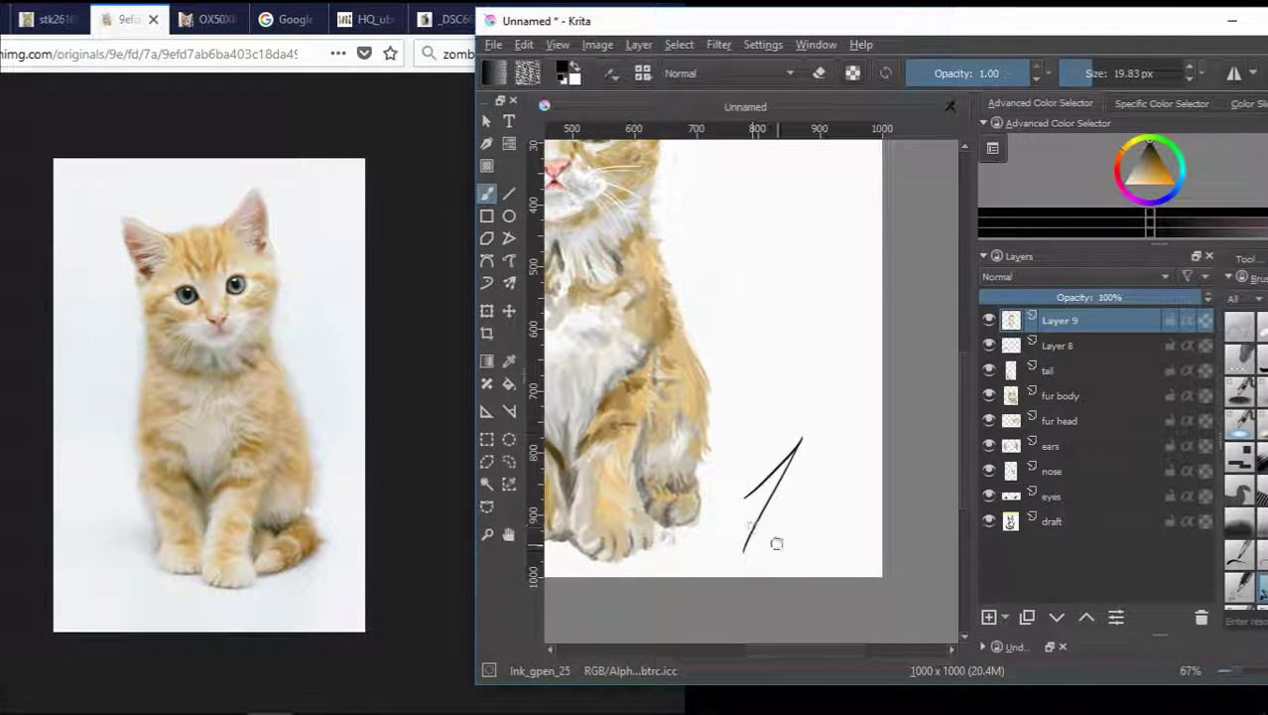
key(ctrl+z)
- Add a new paint layer and draw a large black monogram signature beside the right hind paw, undoing misshapen strokes
click(990, 618)
key(ctrl+z)
drag(682, 517, 772, 430)
drag(769, 431, 714, 576)
drag(731, 508, 718, 528)
key(ctrl+z)
key(ctrl+z)
drag(767, 436, 721, 576)
mouse_move(731, 514)
mouse_down()
mouse_move(705, 531)
mouse_move(743, 536)
mouse_up()
key(ctrl+z)
key(ctrl+z)
scroll(734, 547, up, 1)
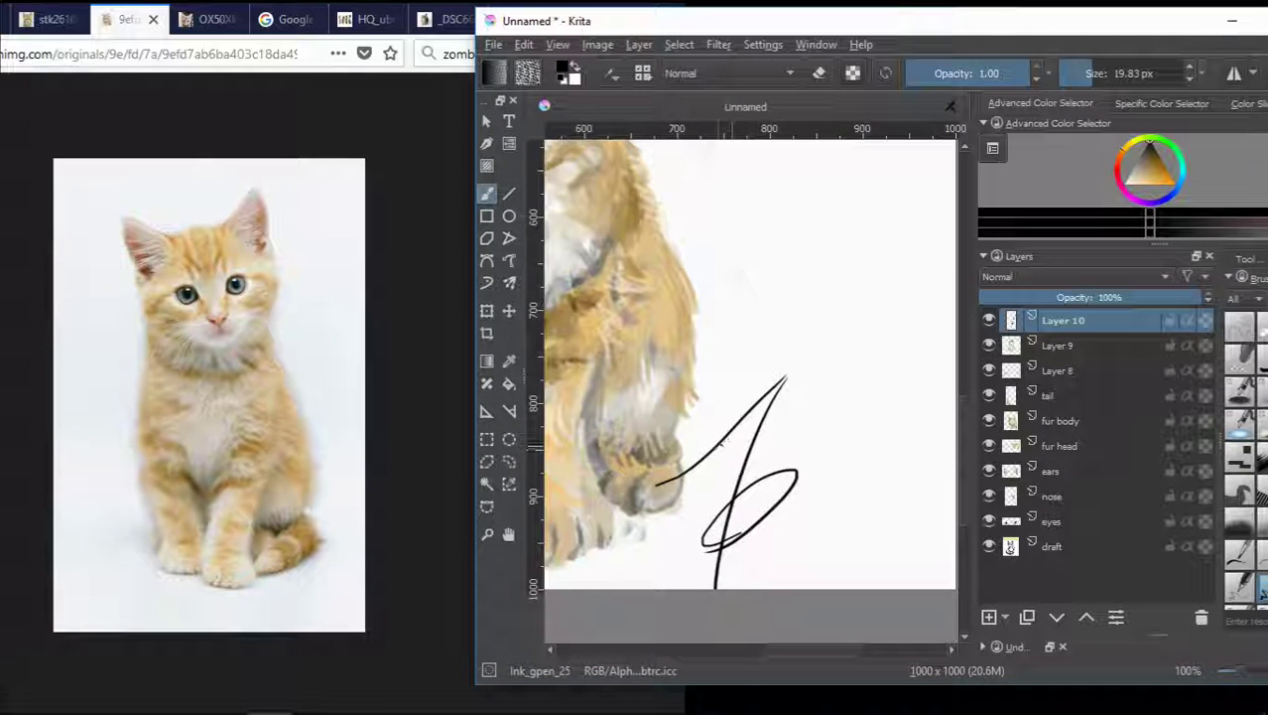
drag(711, 441, 758, 447)
- Write the artist's name in small black capitals to the right of the monogram, undoing misshapen letters
mouse_move(774, 545)
mouse_down()
mouse_move(806, 517)
mouse_move(794, 530)
mouse_up()
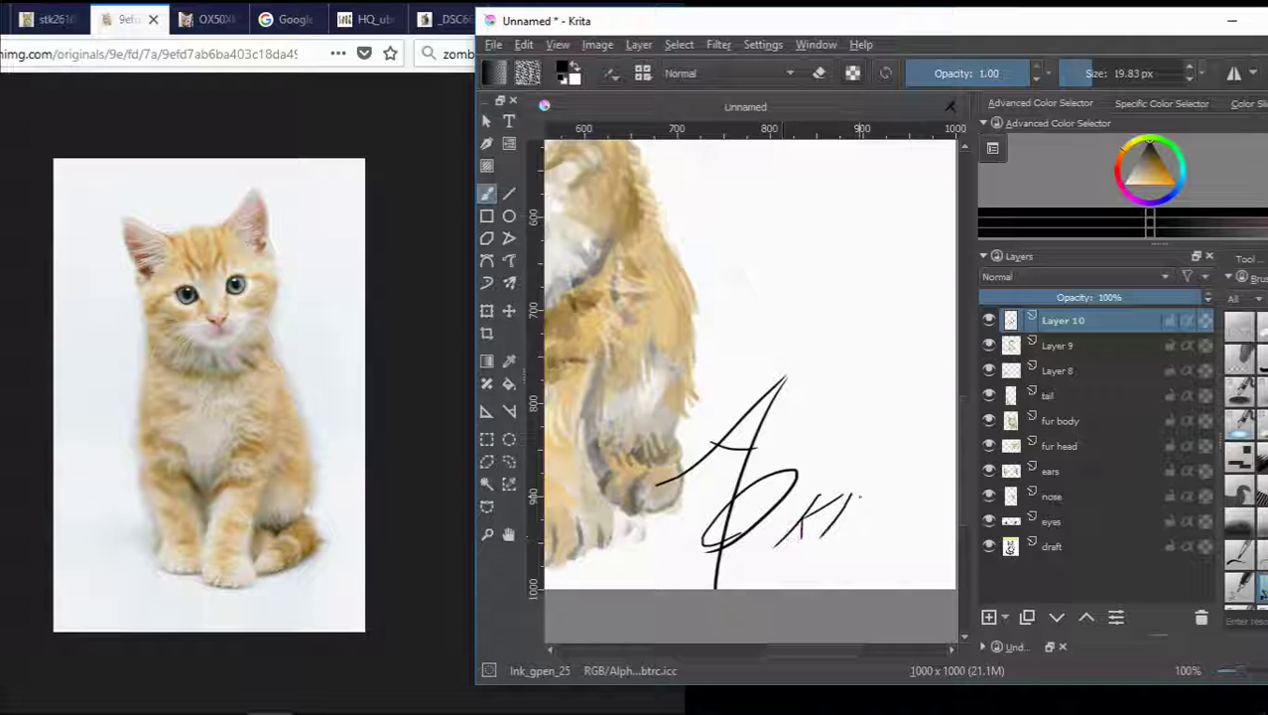
mouse_move(861, 496)
mouse_down()
mouse_move(827, 543)
mouse_move(877, 501)
mouse_move(877, 561)
mouse_move(870, 551)
mouse_up()
key(ctrl+z)
key(ctrl+z)
key(ctrl+z)
mouse_move(913, 495)
mouse_down()
mouse_move(889, 550)
mouse_move(932, 552)
mouse_up()
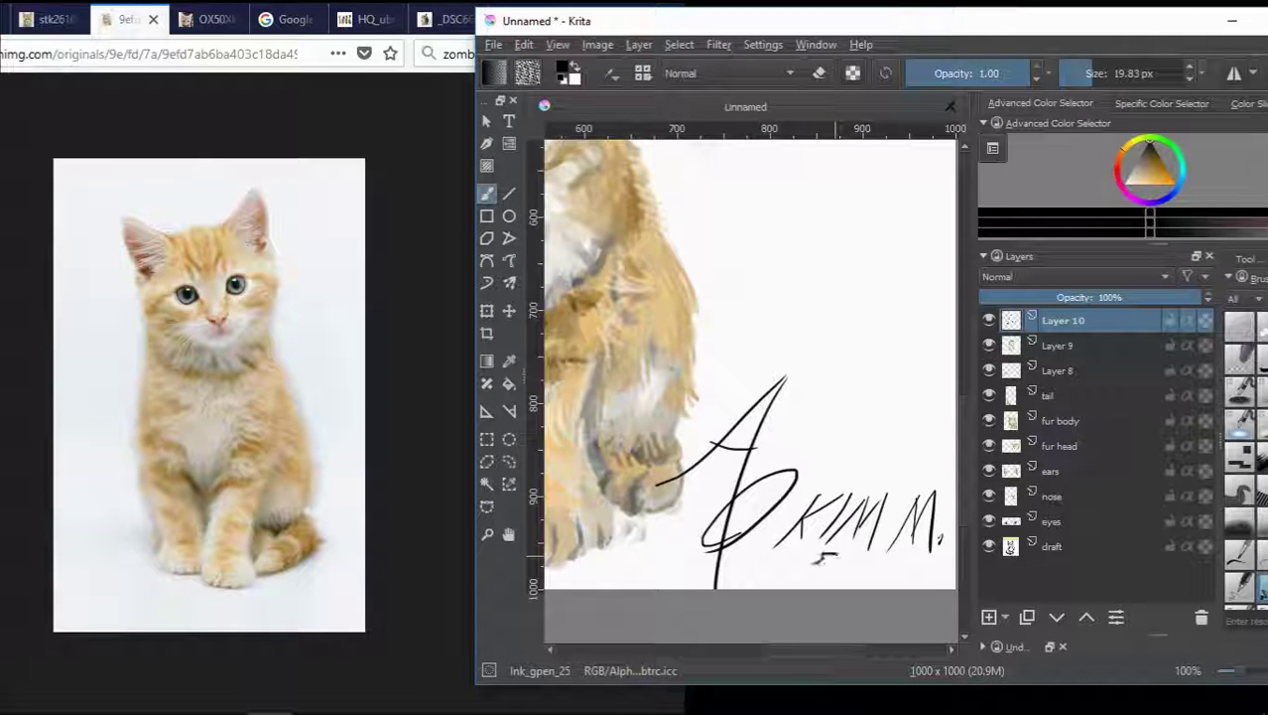
mouse_move(848, 559)
mouse_down()
mouse_move(814, 574)
mouse_move(852, 579)
mouse_up()
drag(878, 562, 874, 569)
key(ctrl+z)
key(ctrl+z)
key(ctrl+z)
key(ctrl+z)
key(ctrl+z)
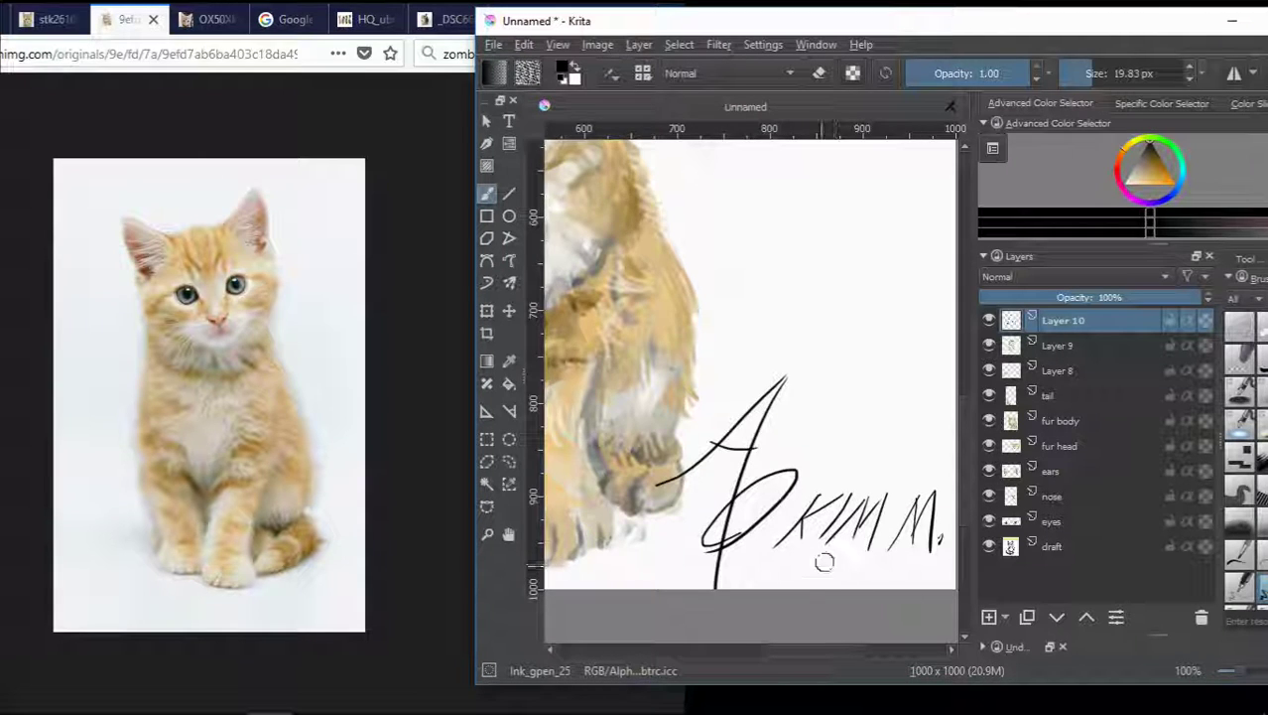
key(ctrl+z)
key(ctrl+z)
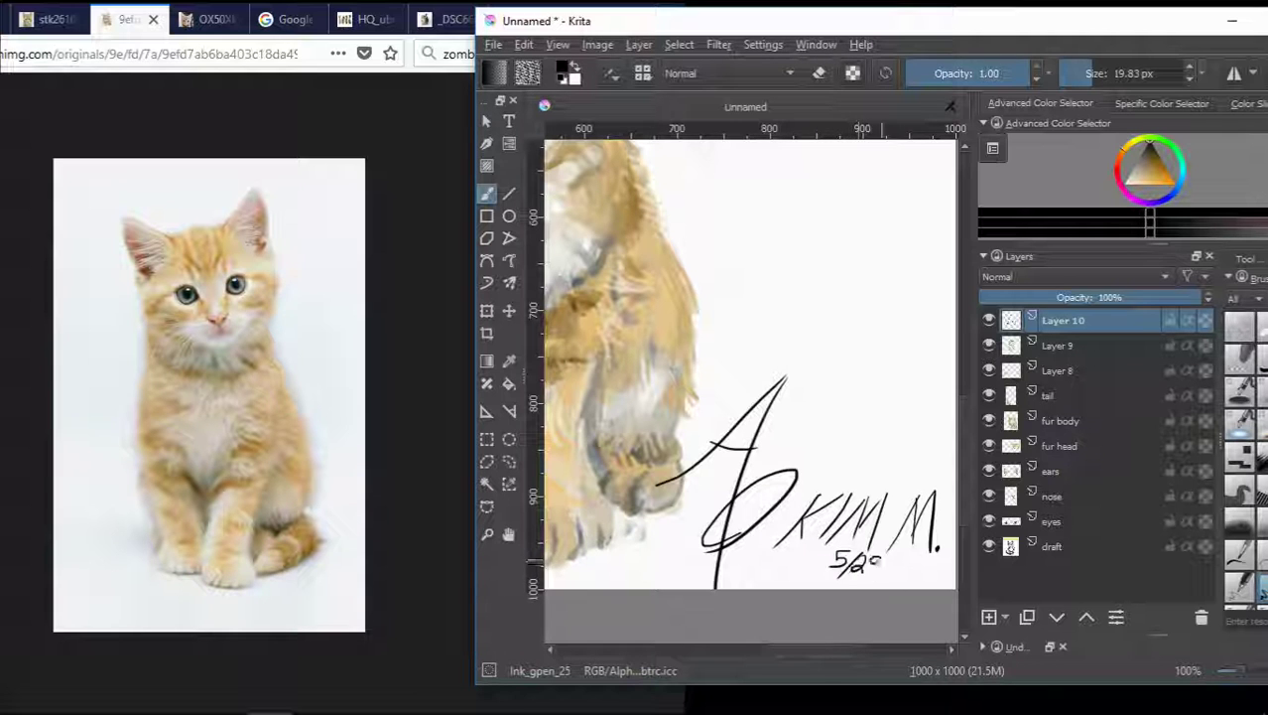
- Write the date in small black digits below the artist's name and fit the whole painting in view
drag(877, 558, 871, 575)
drag(893, 556, 884, 574)
drag(900, 559, 907, 562)
key(2)
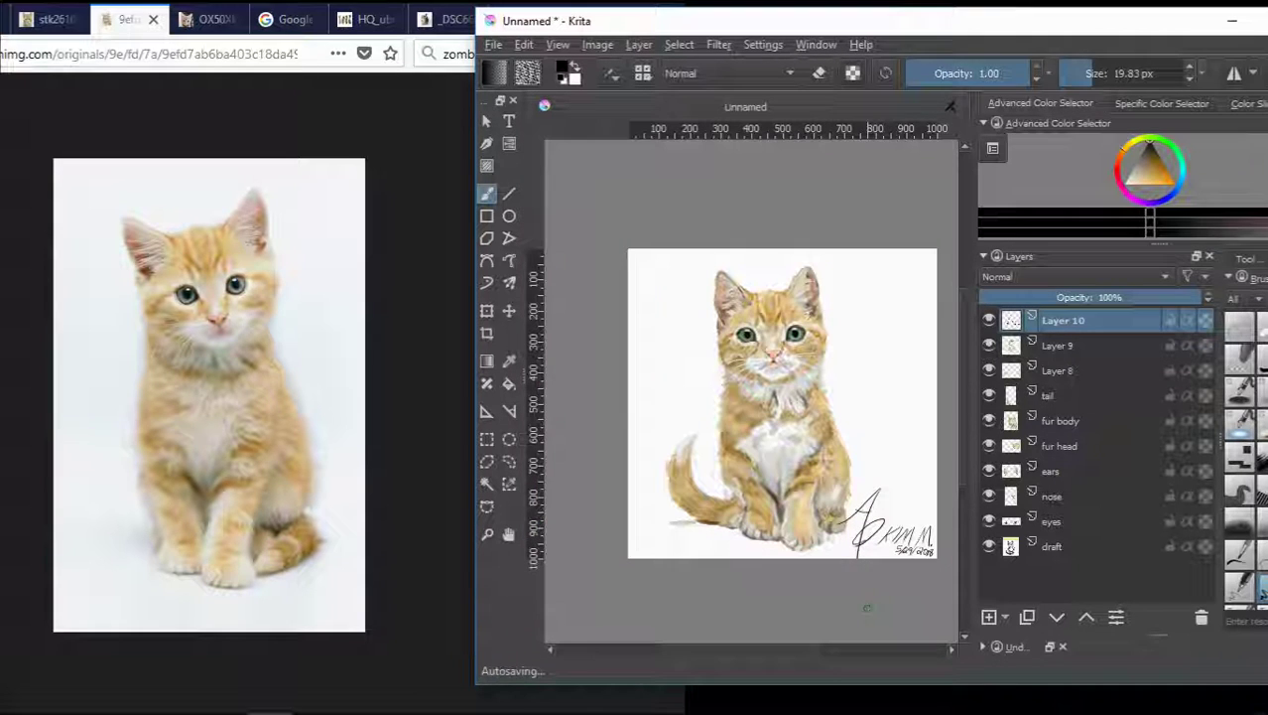